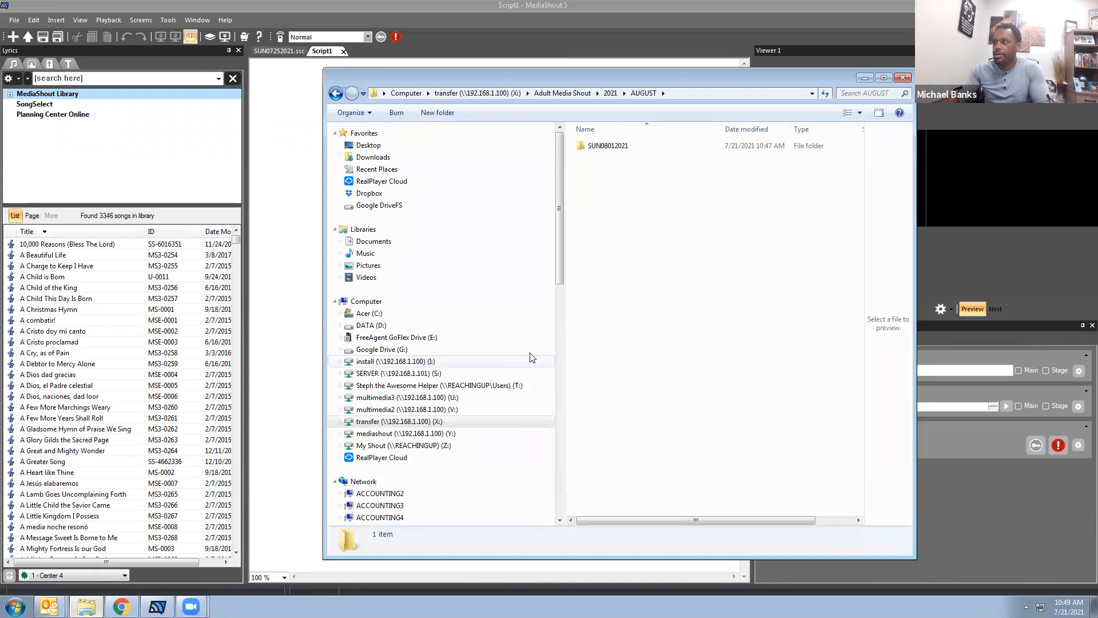
Browse the transfer drive to Adult Media Shout > 2021 > AUGUST, open the SUN08012021 folder, and return to MediaShout.
{"action": "left_click", "coordinate": [426, 427]}
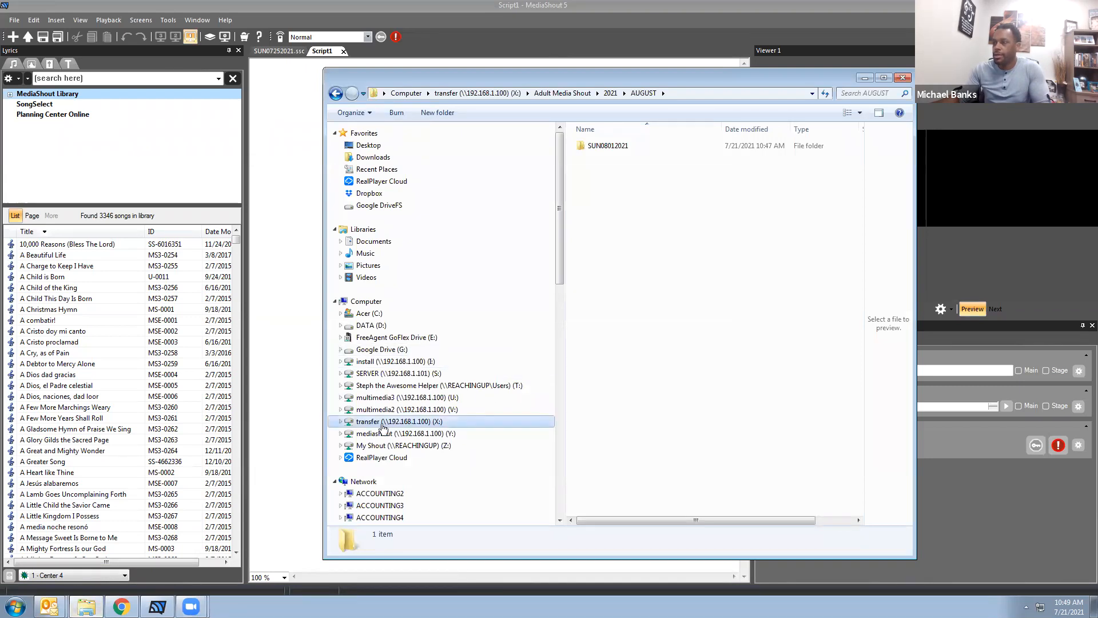
{"action": "left_click", "coordinate": [597, 159]}
{"action": "double_click", "coordinate": [597, 159]}
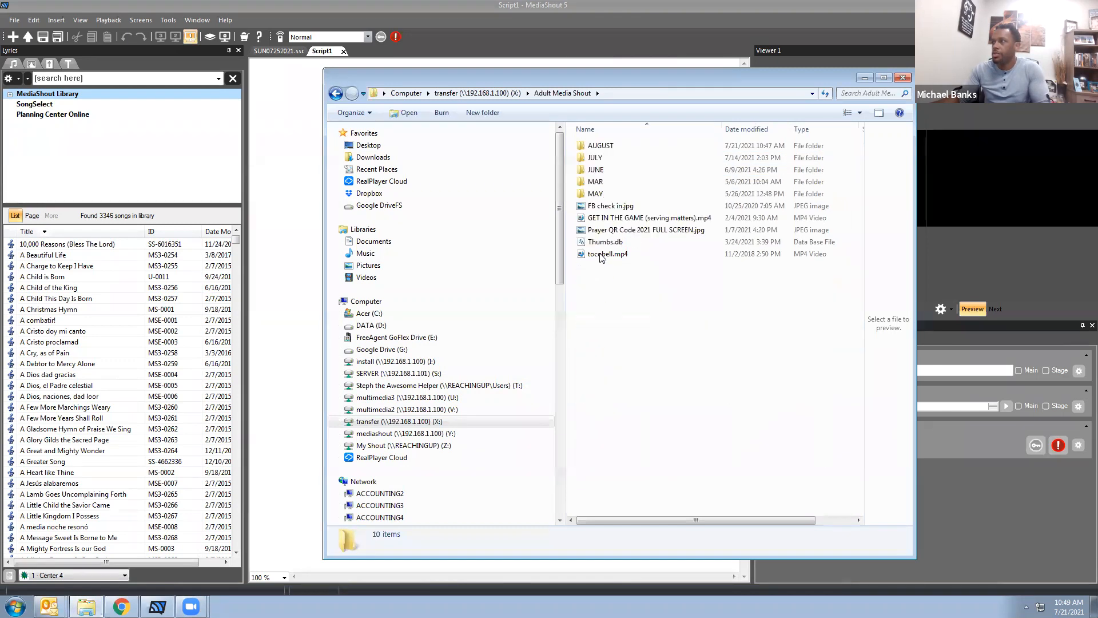
{"action": "double_click", "coordinate": [598, 147]}
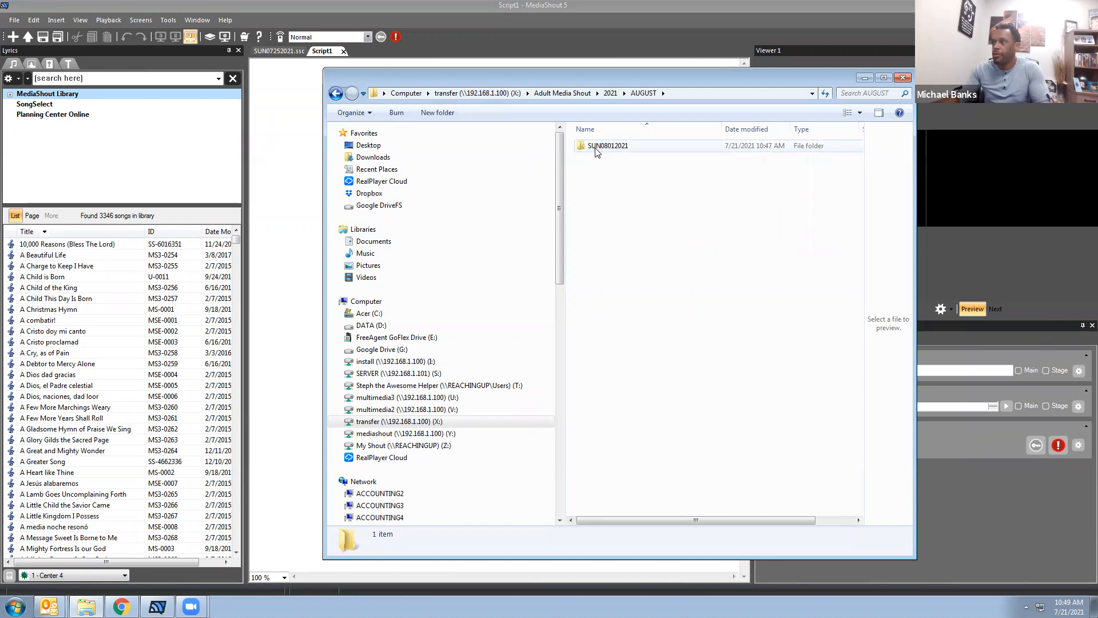
{"action": "double_click", "coordinate": [626, 154]}
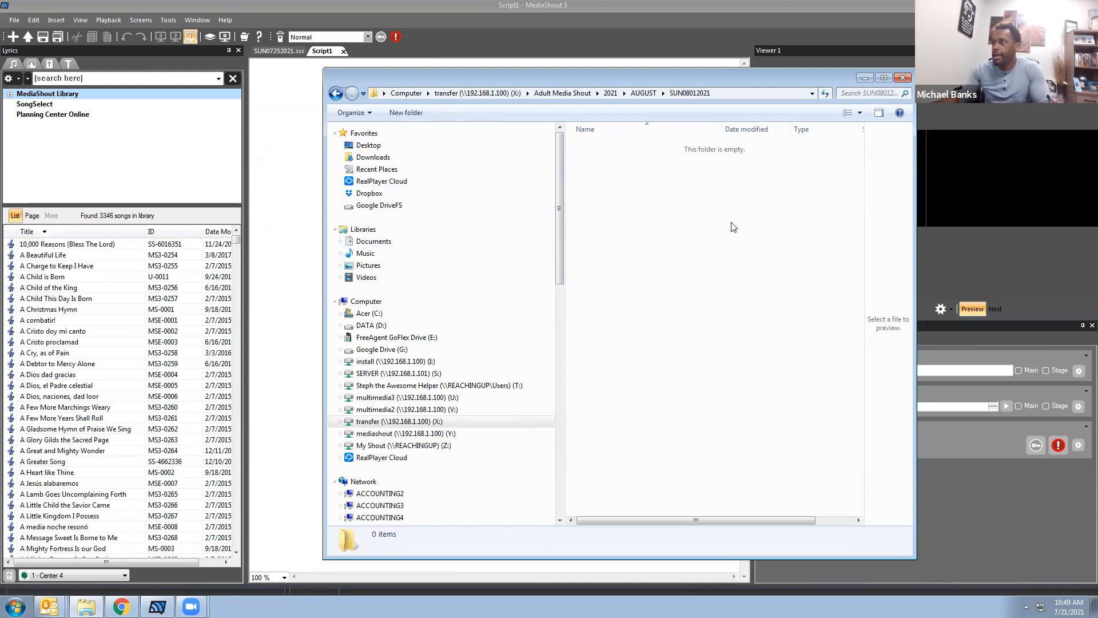
{"action": "left_click", "coordinate": [297, 133]}
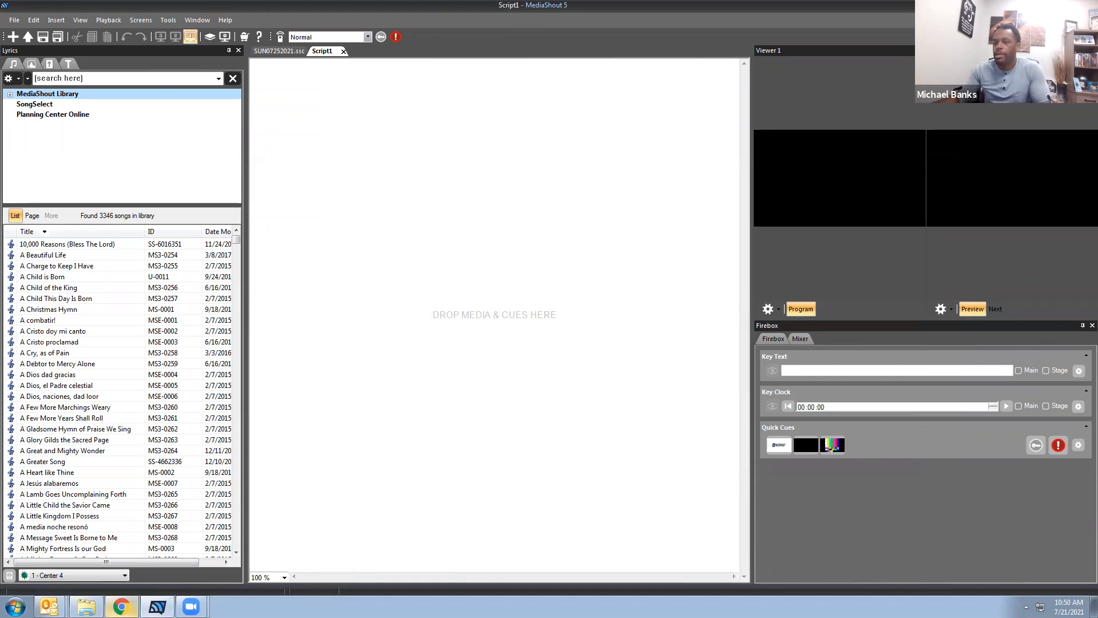
Switch to Chrome and review the order of service in the August 1, 2021 Sunday Services plan.
{"action": "mouse_move", "coordinate": [121, 606]}
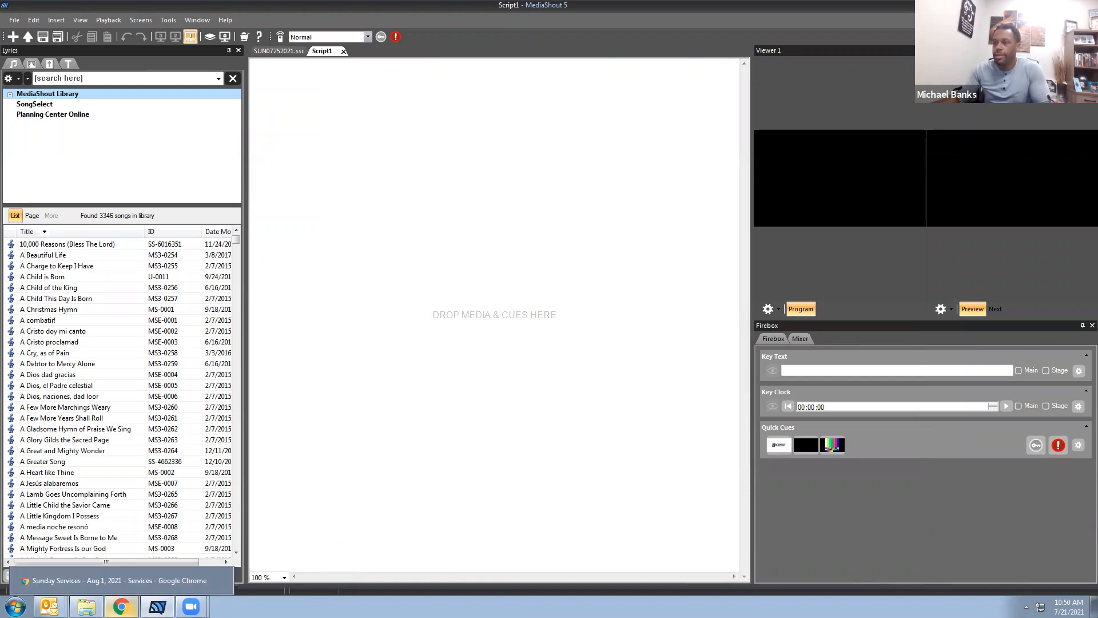
{"action": "left_click", "coordinate": [121, 606]}
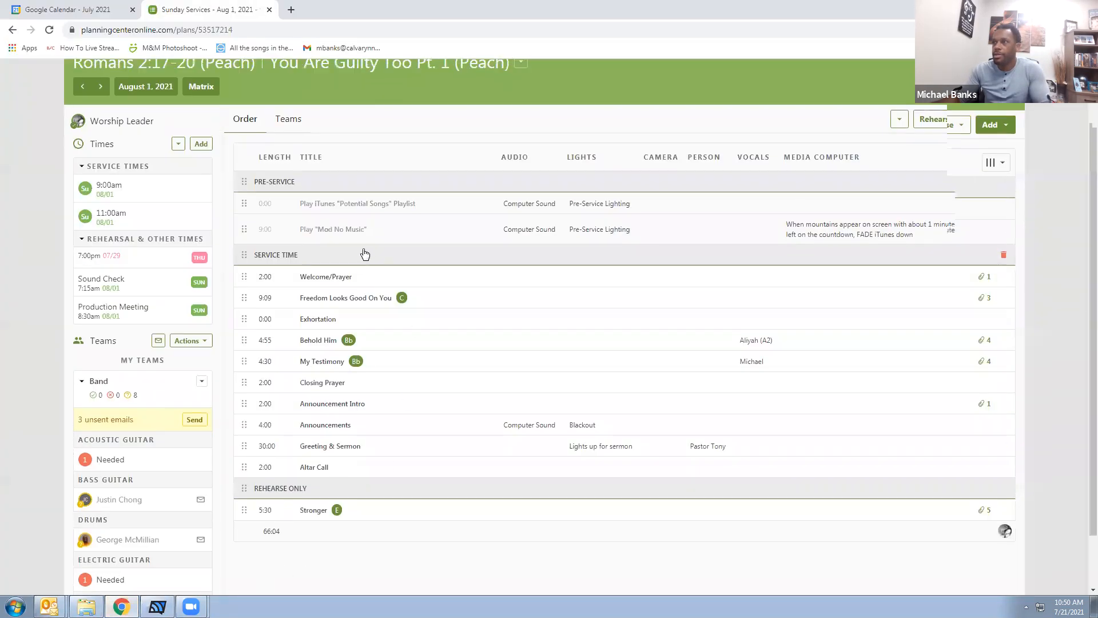
{"action": "scroll", "coordinate": [365, 254], "scroll_direction": "up", "scroll_amount": 1}
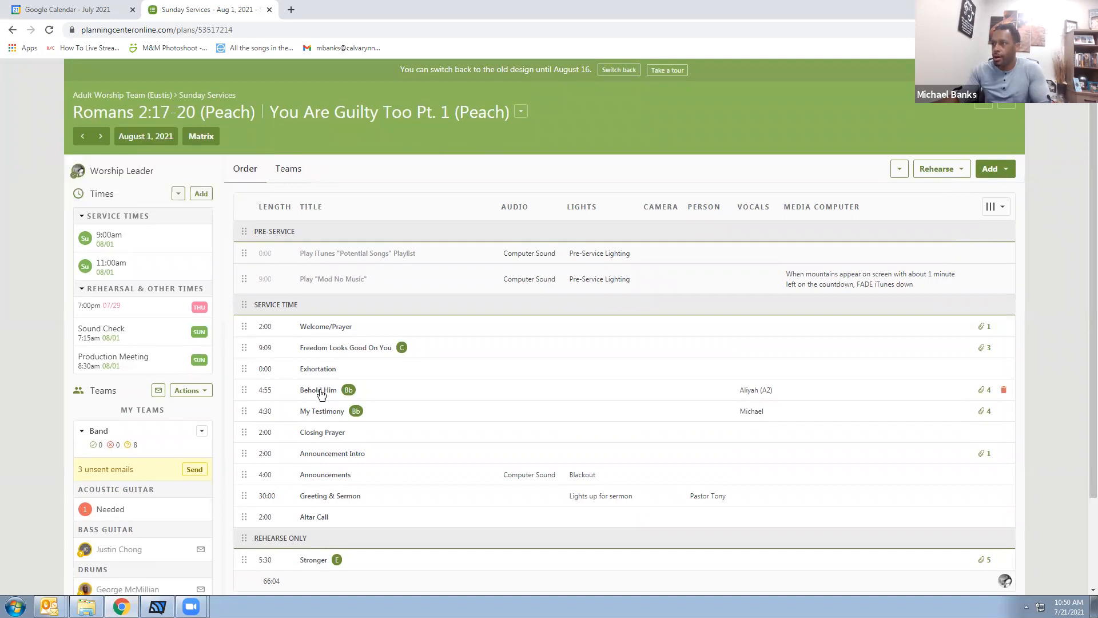
{"action": "scroll", "coordinate": [320, 395], "scroll_direction": "down", "scroll_amount": 1}
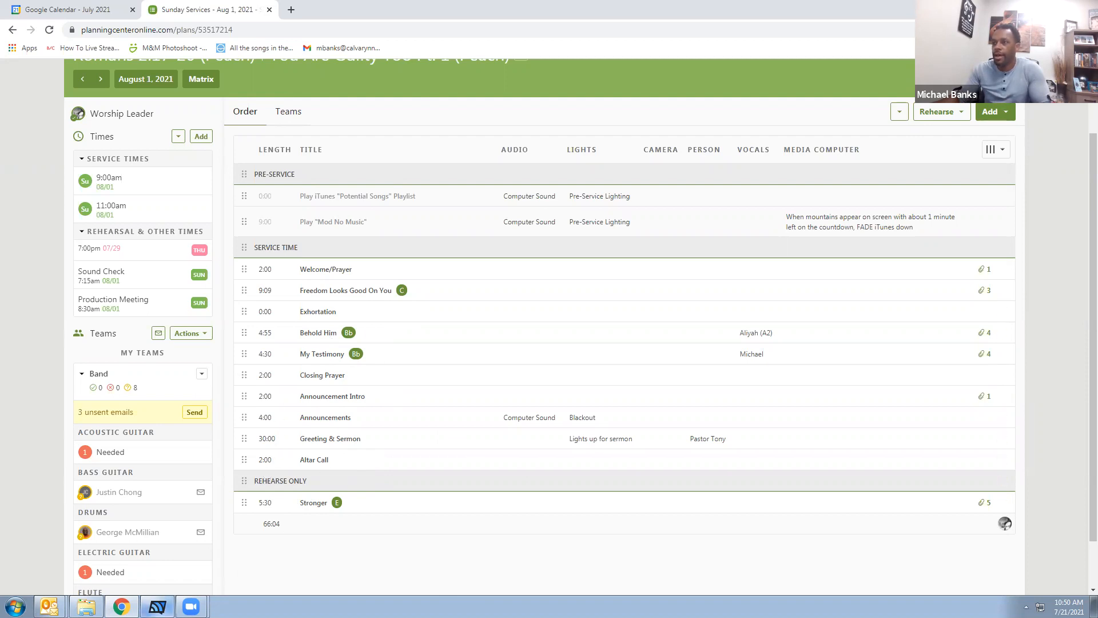
Switch to MediaShout and search the lyrics library for "Behold Him".
{"action": "left_click", "coordinate": [157, 606]}
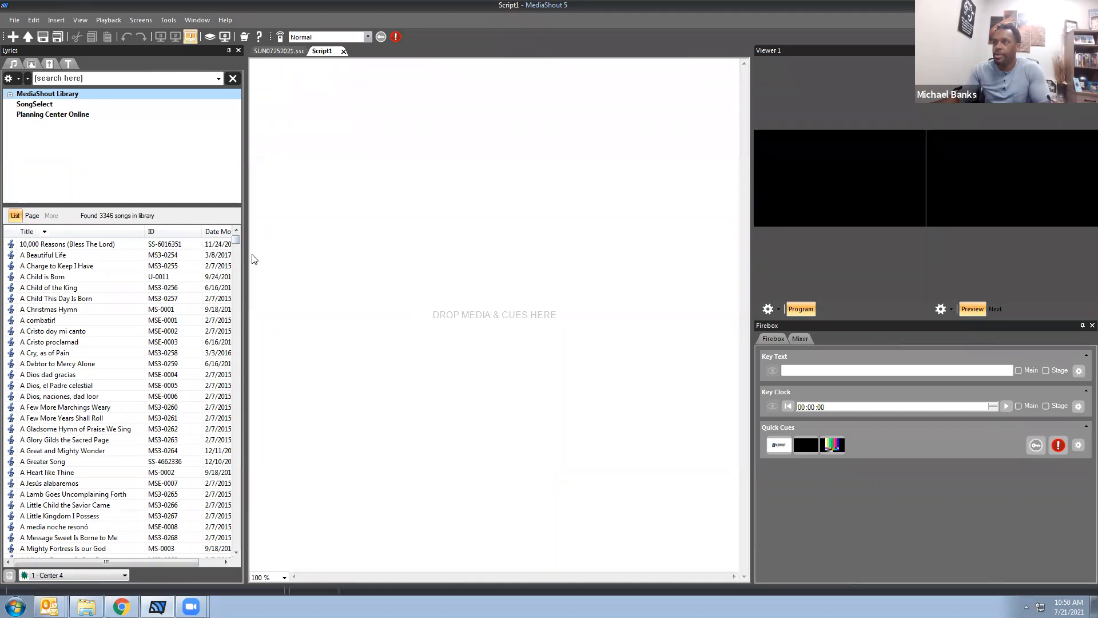
{"action": "mouse_move", "coordinate": [237, 236]}
{"action": "left_mouse_down"}
{"action": "mouse_move", "coordinate": [240, 254]}
{"action": "mouse_move", "coordinate": [241, 220]}
{"action": "left_mouse_up"}
{"action": "left_click", "coordinate": [98, 80]}
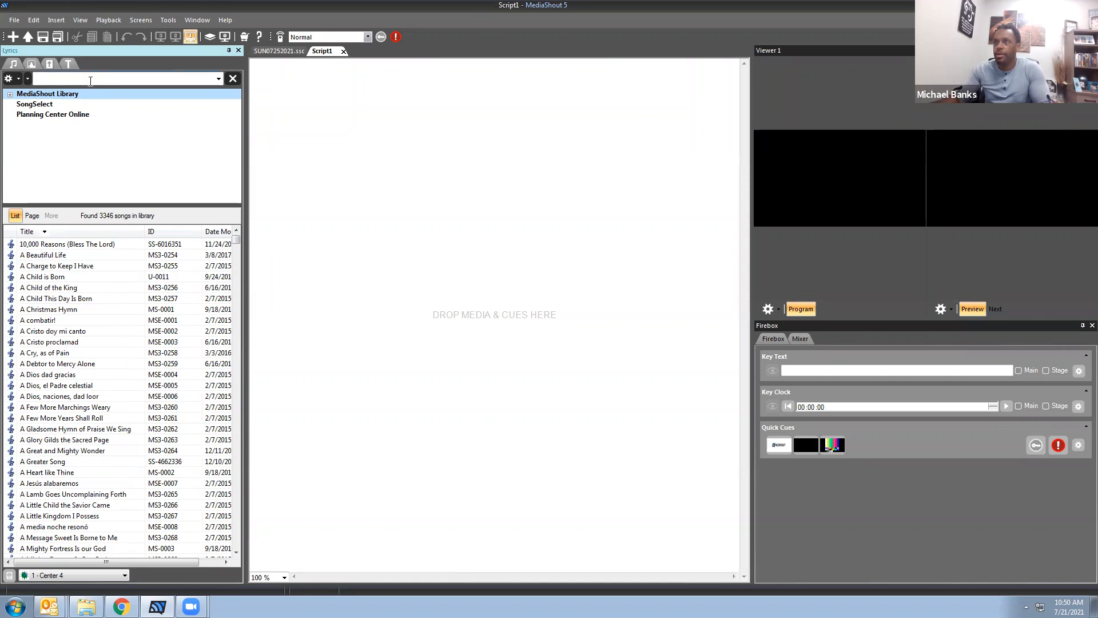
{"action": "type", "text": "Beho"}
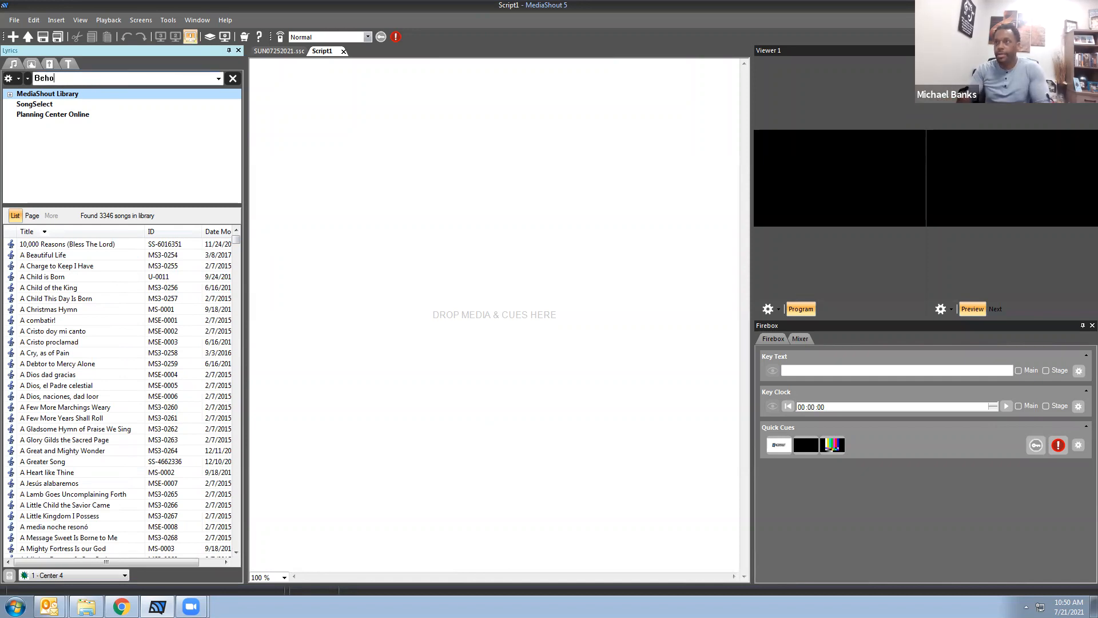
{"action": "type", "text": "ld Him"}
{"action": "key", "text": "Return"}
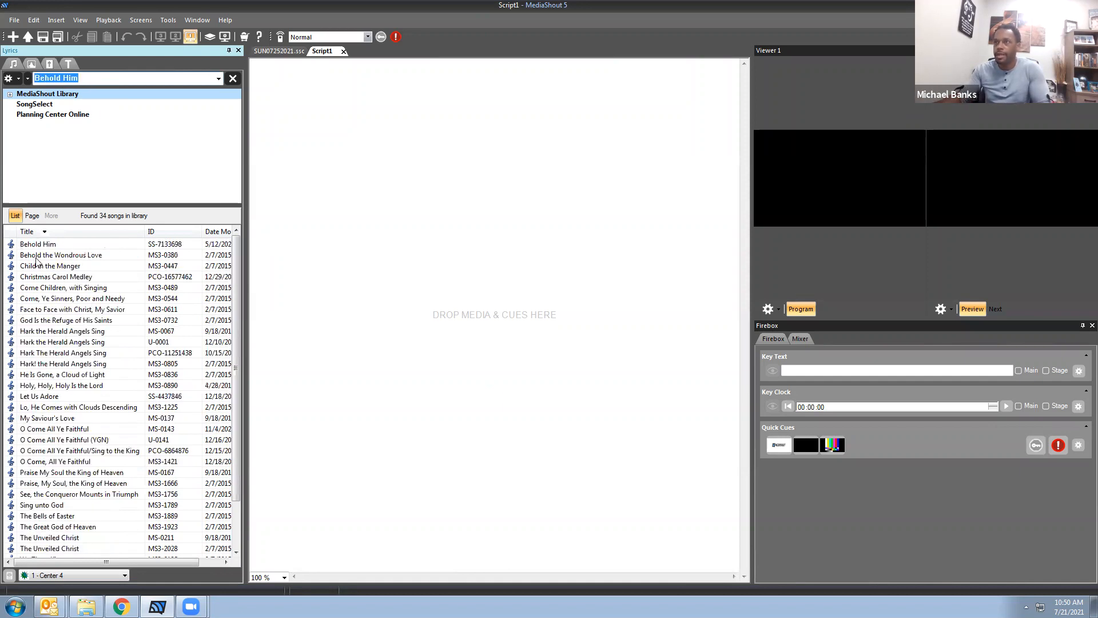
Add the song Behold Him from the library results to the empty script.
{"action": "mouse_move", "coordinate": [33, 248]}
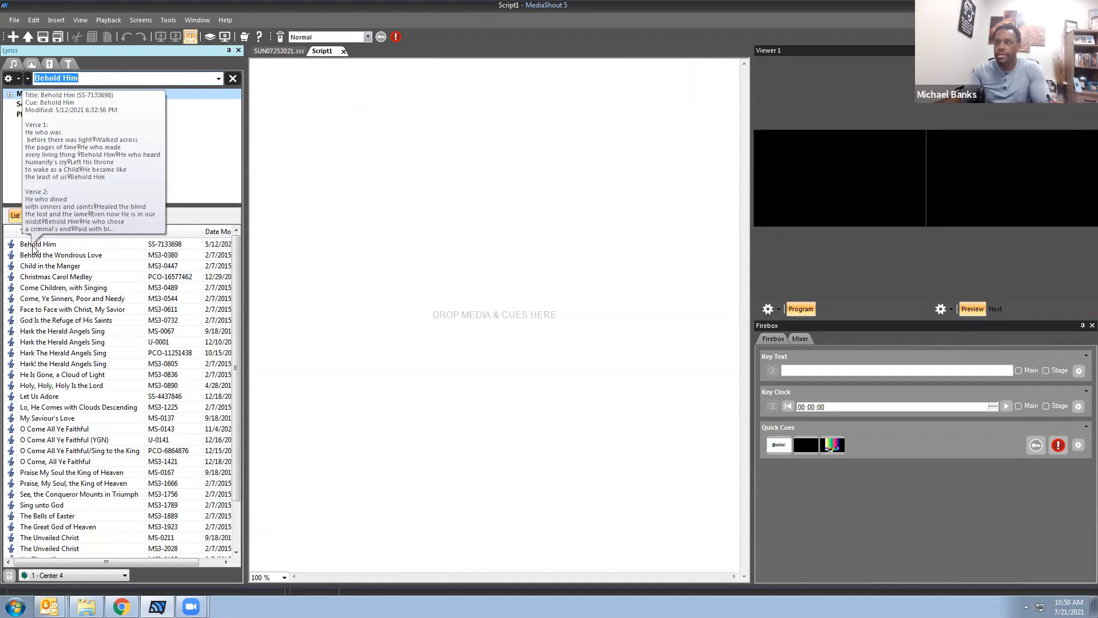
{"action": "left_click", "coordinate": [33, 247]}
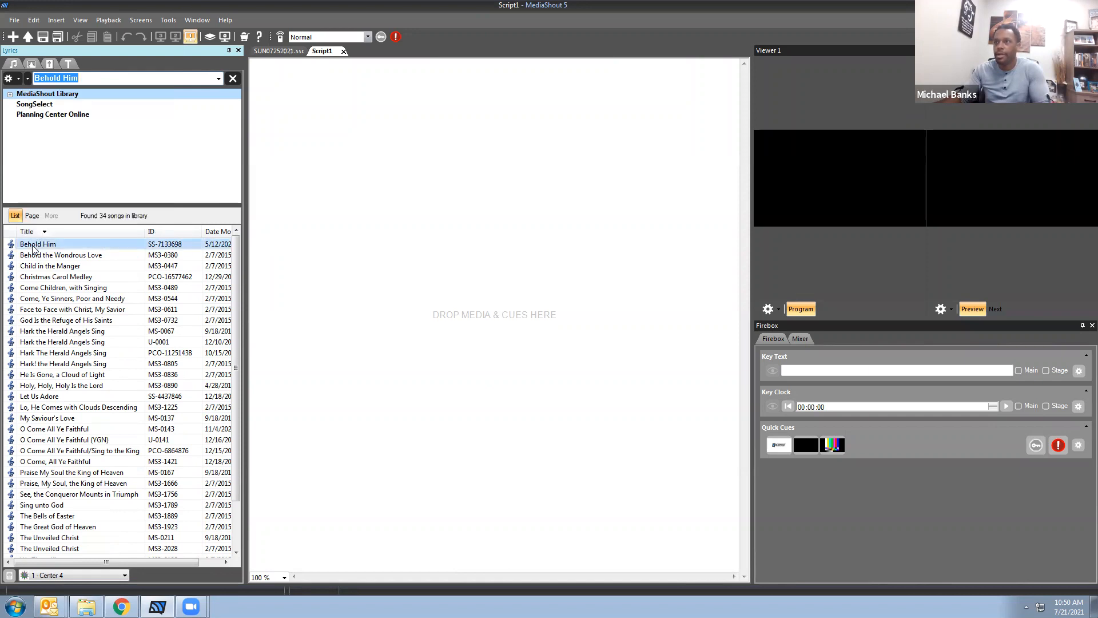
{"action": "left_click_drag", "start_coordinate": [33, 249], "coordinate": [347, 266]}
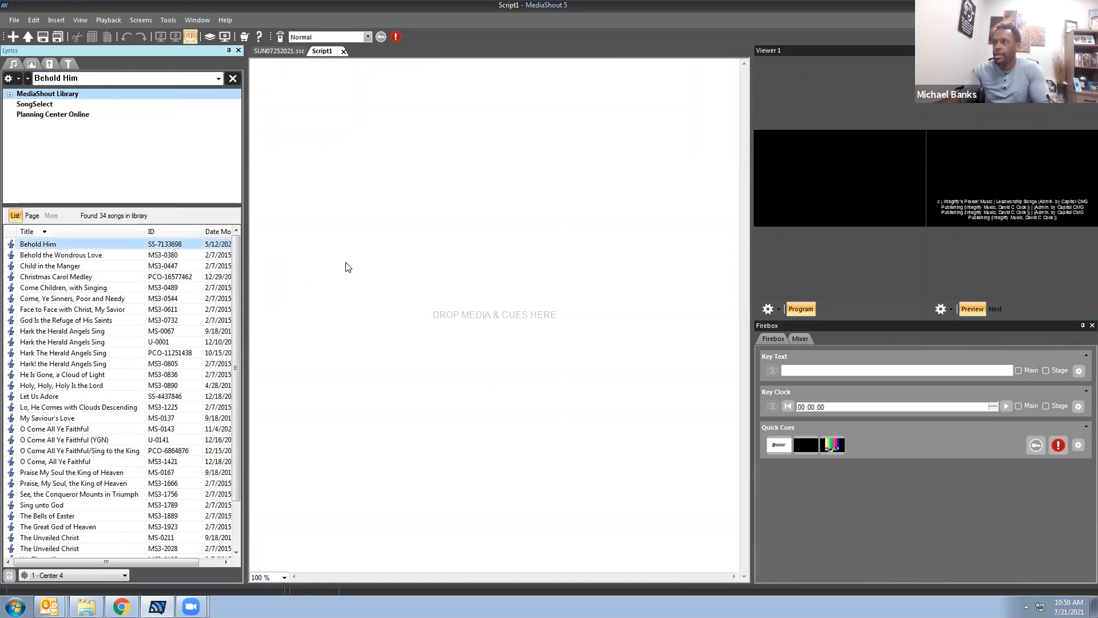
Check the song order in the Chrome service plan and return to MediaShout.
{"action": "left_click", "coordinate": [86, 79]}
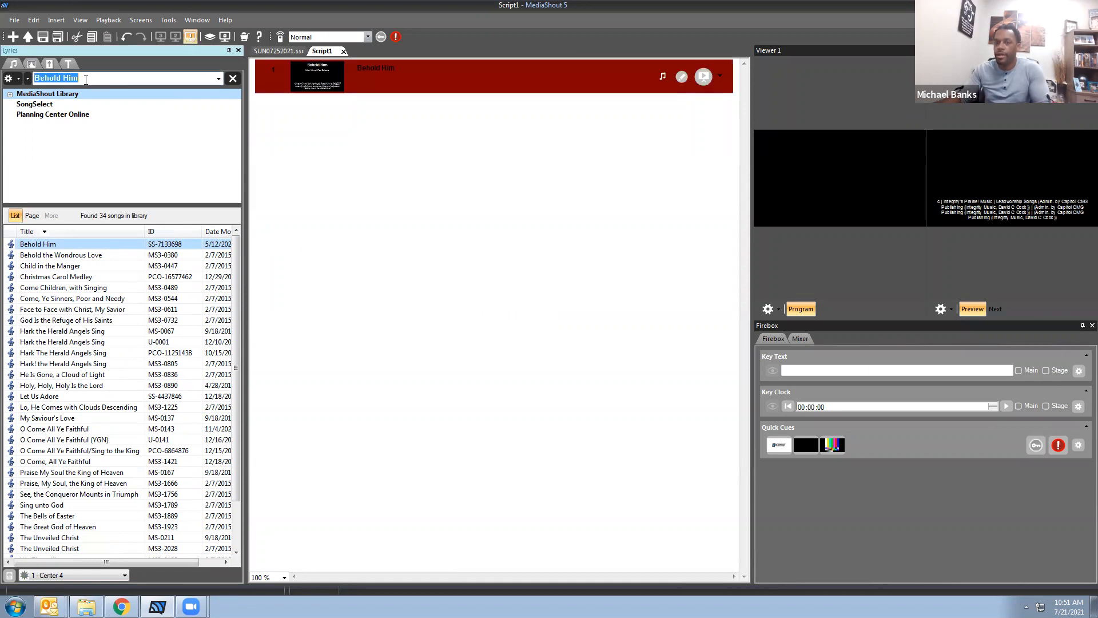
{"action": "left_click", "coordinate": [125, 609]}
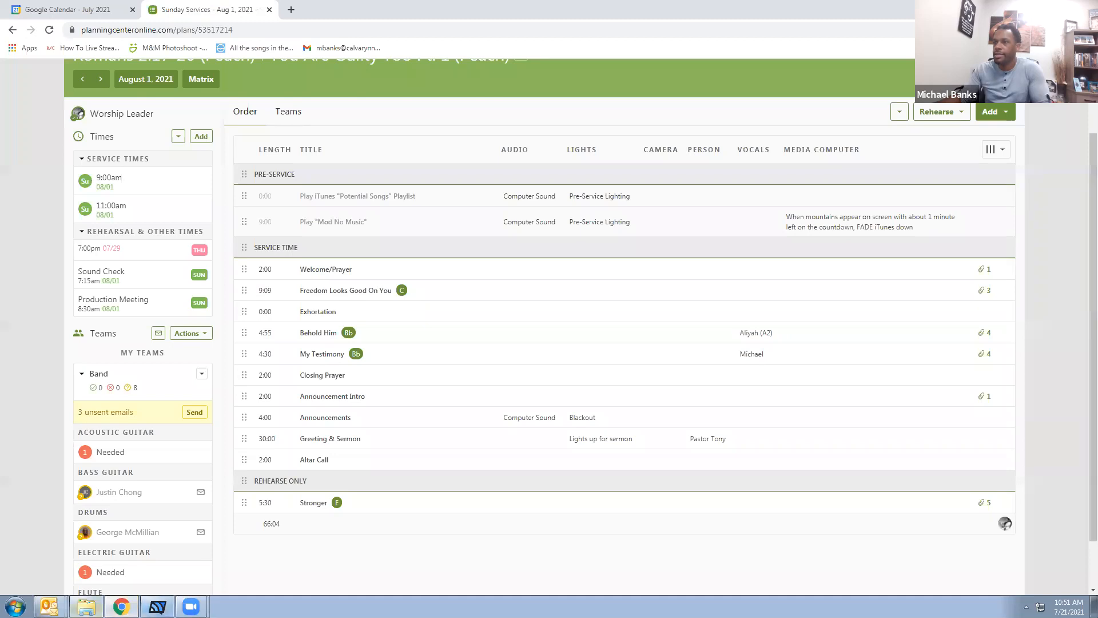
{"action": "left_click", "coordinate": [158, 607]}
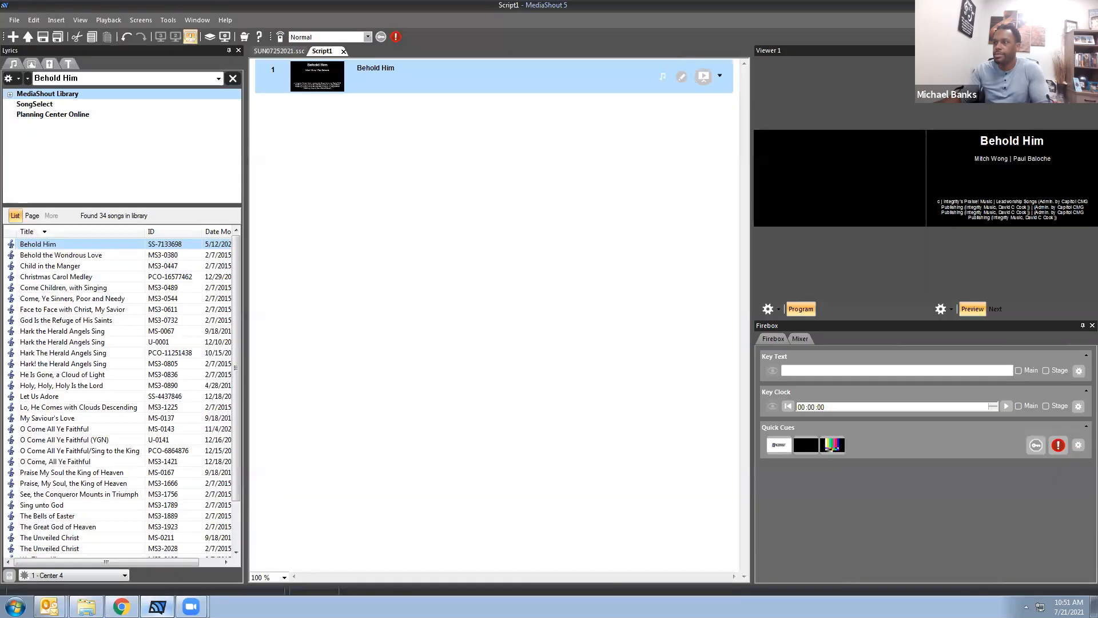
Search the lyrics library for the phrase "this is my testimony" and preview the song My Testimony.
{"action": "left_click", "coordinate": [91, 81]}
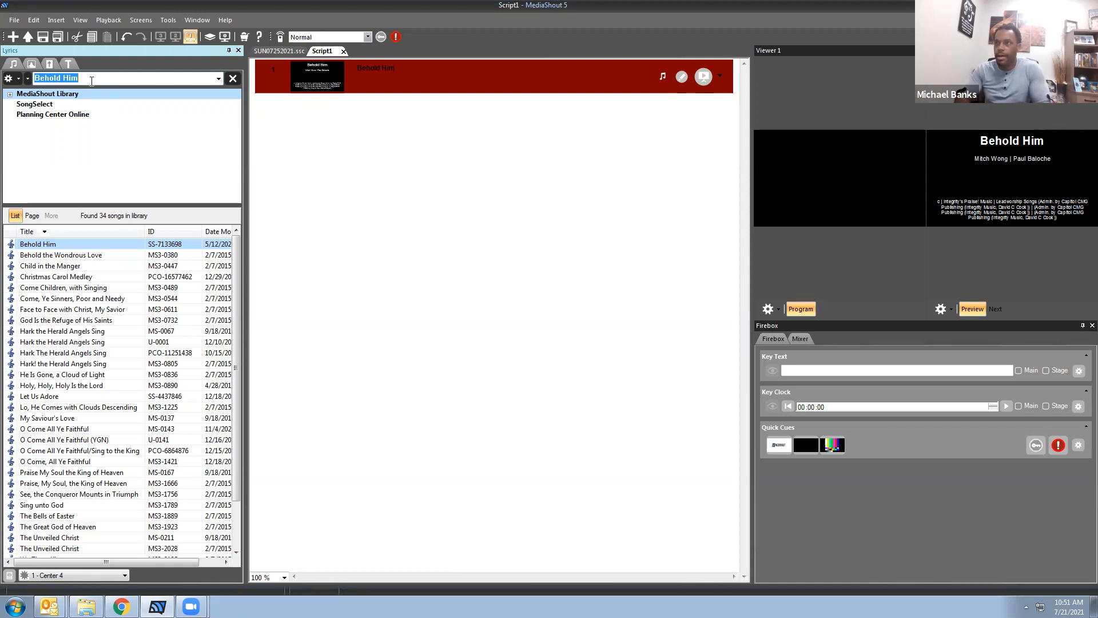
{"action": "type", "text": "this is my testimony"}
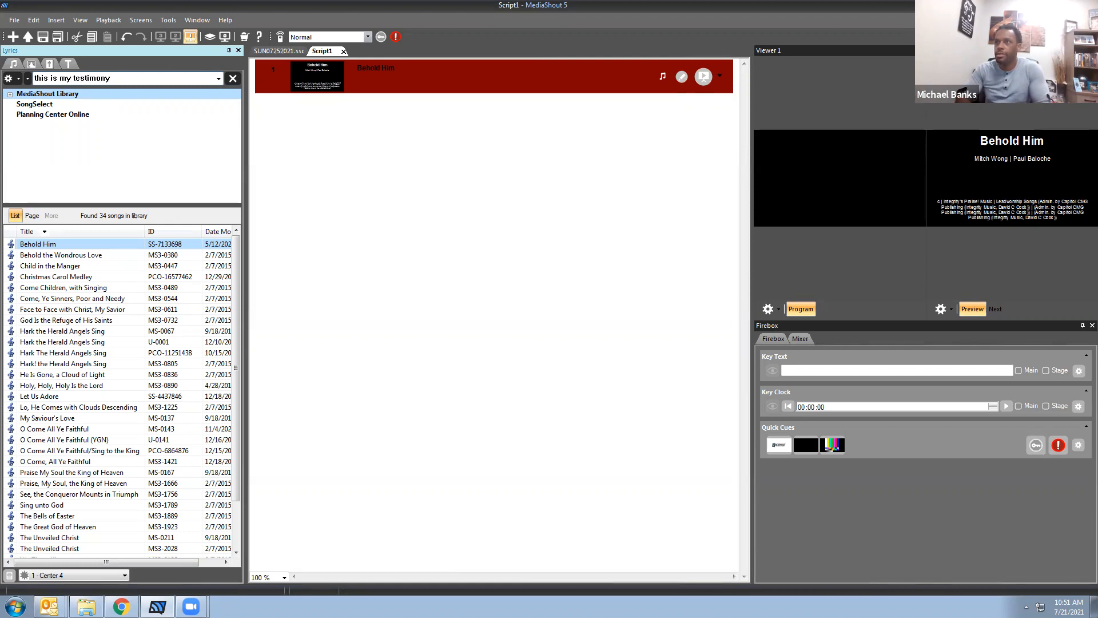
{"action": "key", "text": "Return"}
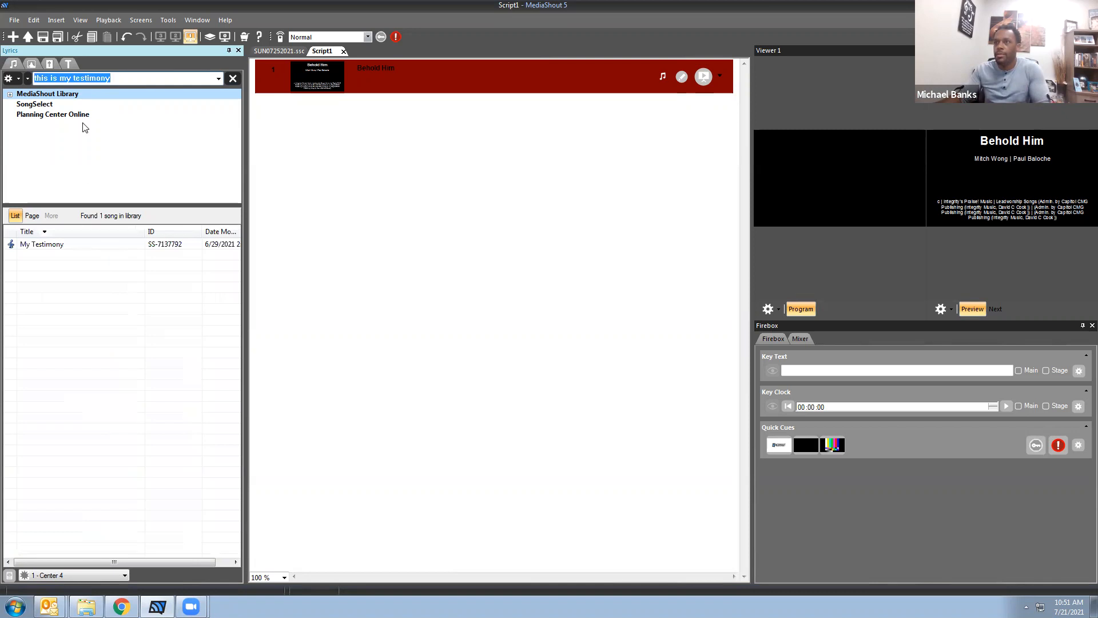
{"action": "left_click", "coordinate": [130, 76]}
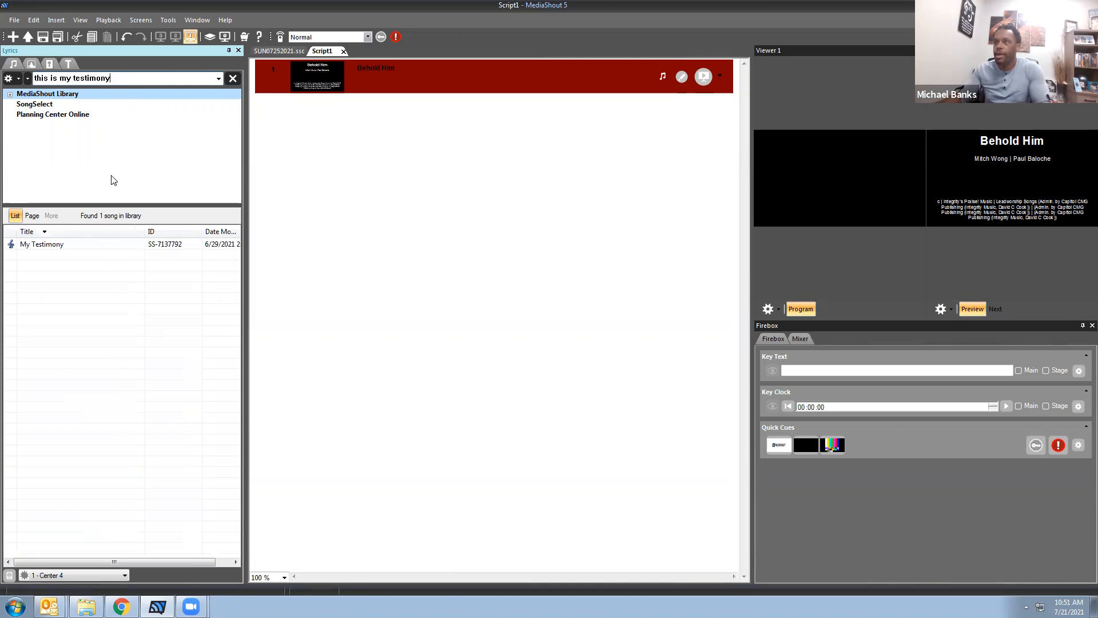
{"action": "left_click", "coordinate": [50, 246]}
Search the lyrics library for "when no one's", including the apostrophe.
{"action": "left_click", "coordinate": [124, 77]}
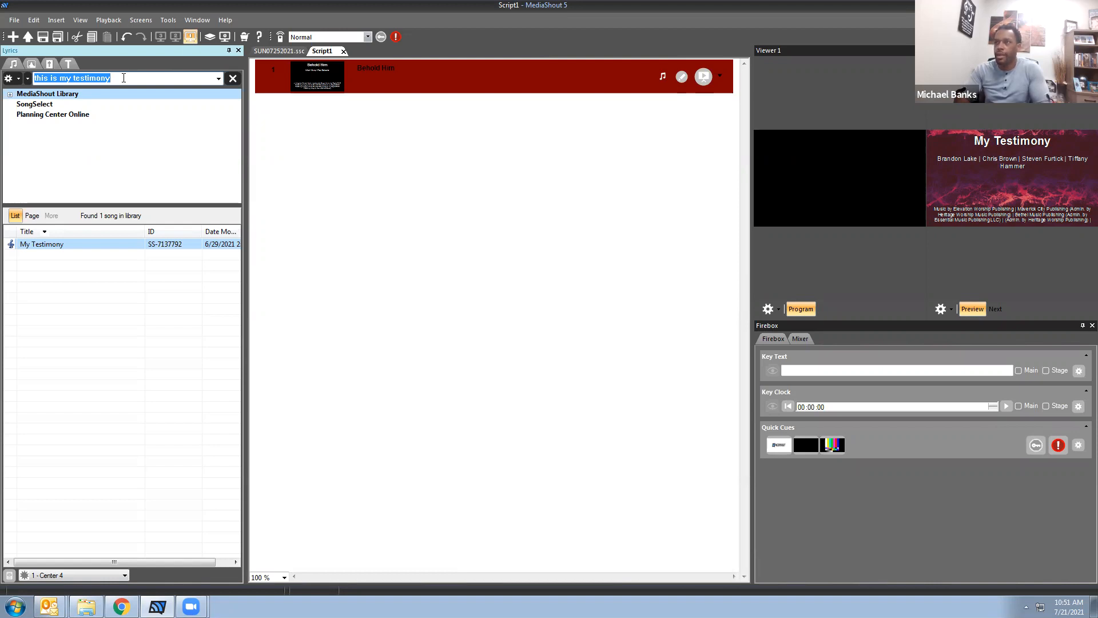
{"action": "type", "text": "when no one's"}
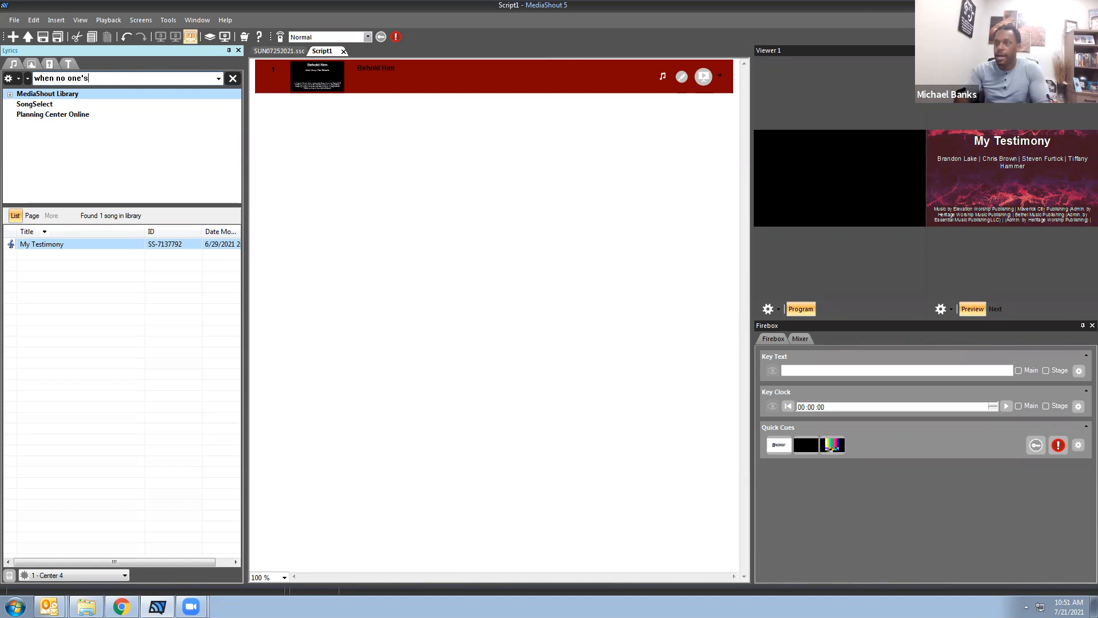
{"action": "key", "text": "Return"}
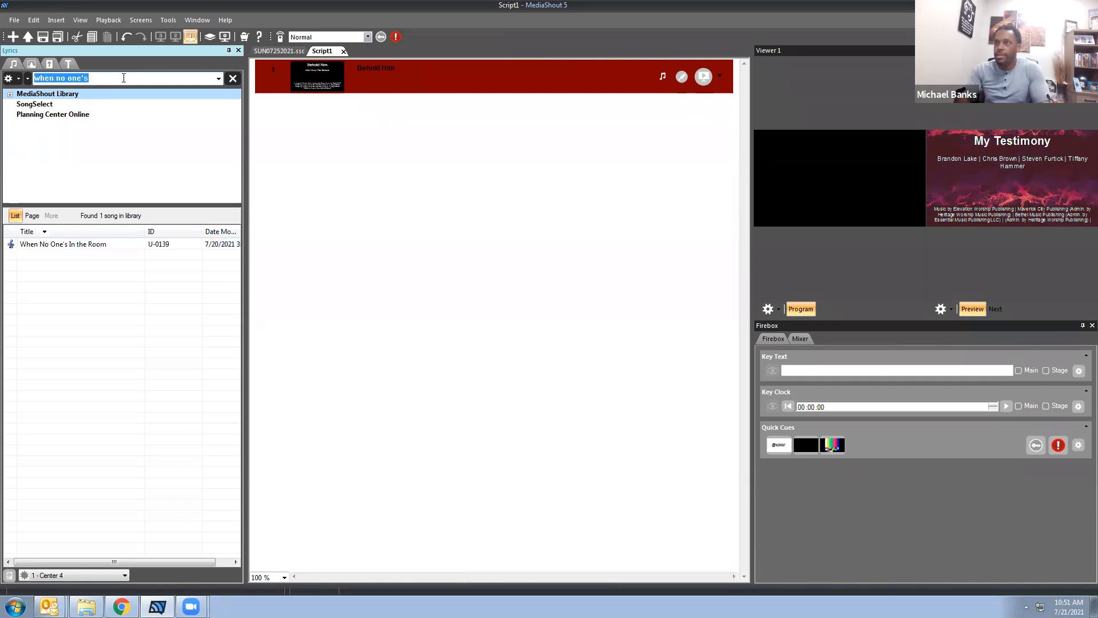
Repeat the library search with "when no ones" and with "when no", and view the lyrics preview of When No One's In the Room.
{"action": "left_click", "coordinate": [124, 78]}
{"action": "key", "text": "BackSpace"}
{"action": "key", "text": "Return"}
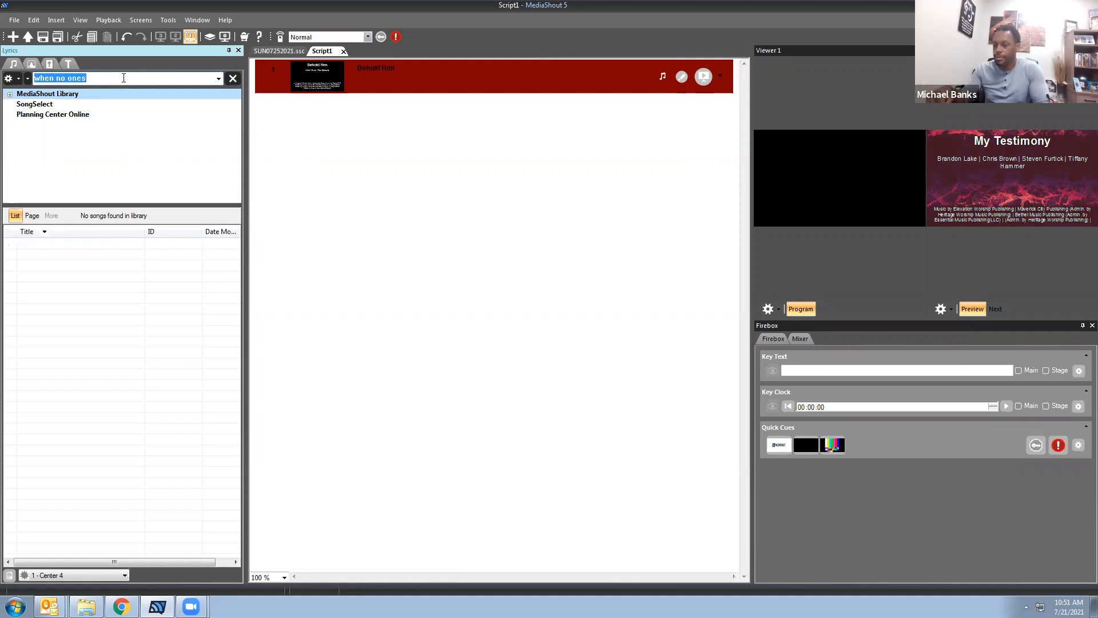
{"action": "left_click", "coordinate": [123, 78]}
{"action": "key", "text": "BackSpace"}
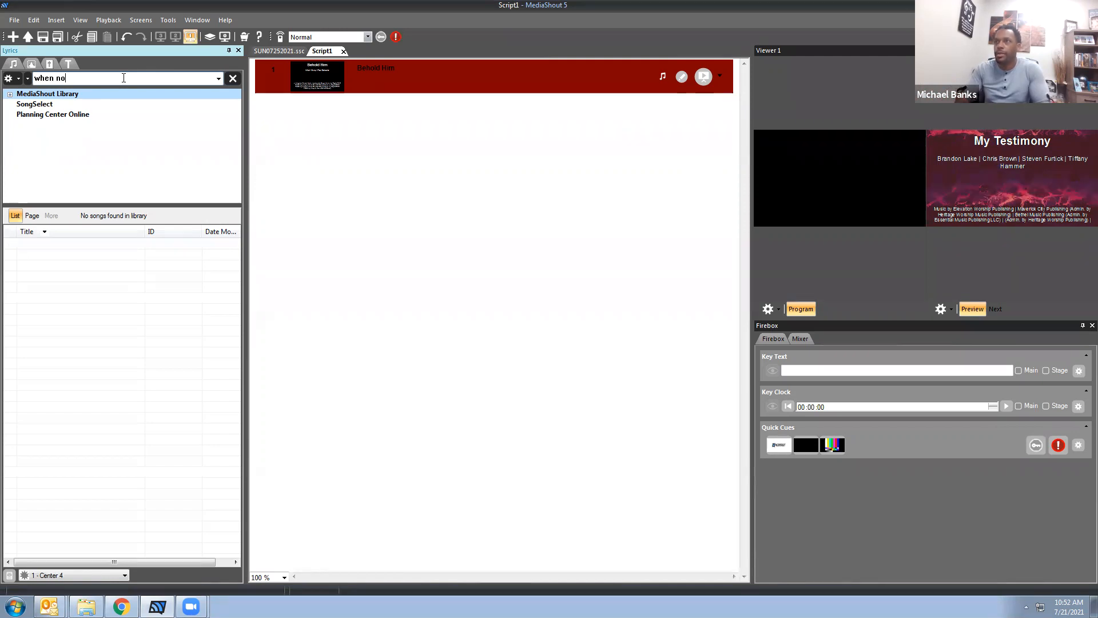
{"action": "key", "text": "Return"}
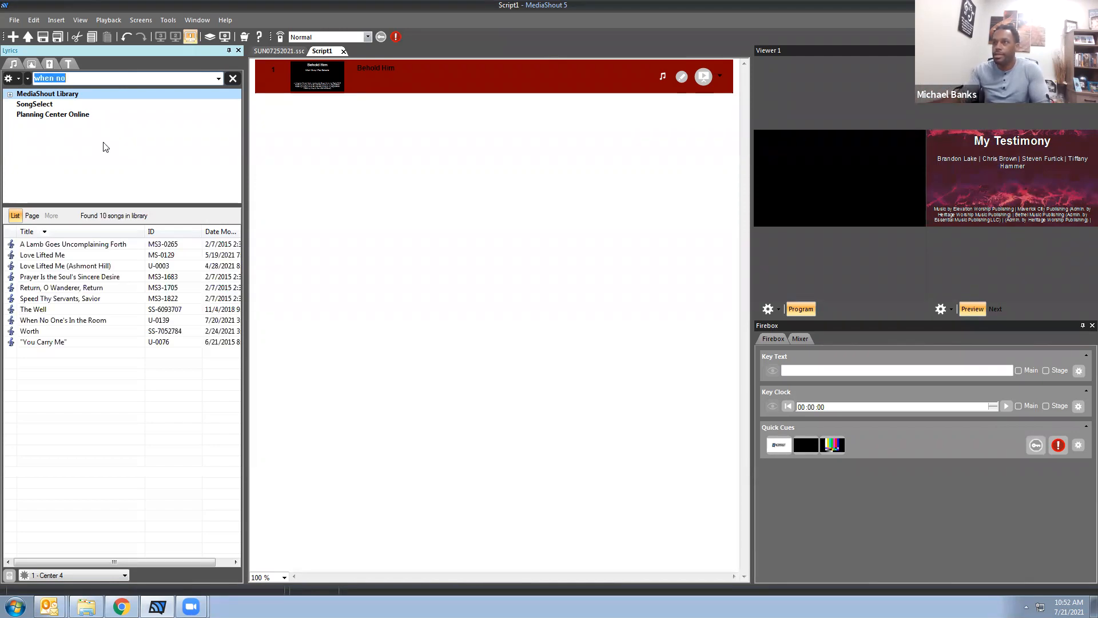
{"action": "mouse_move", "coordinate": [43, 324]}
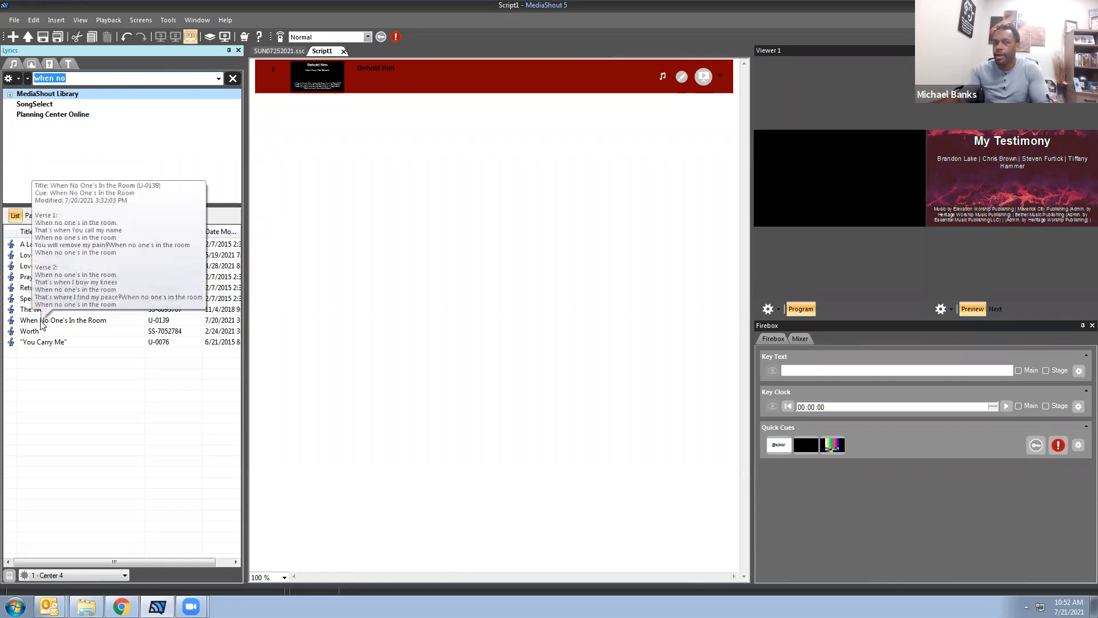
Search the lyrics library for "my test" and add My Testimony to the script below Behold Him.
{"action": "left_click", "coordinate": [71, 78]}
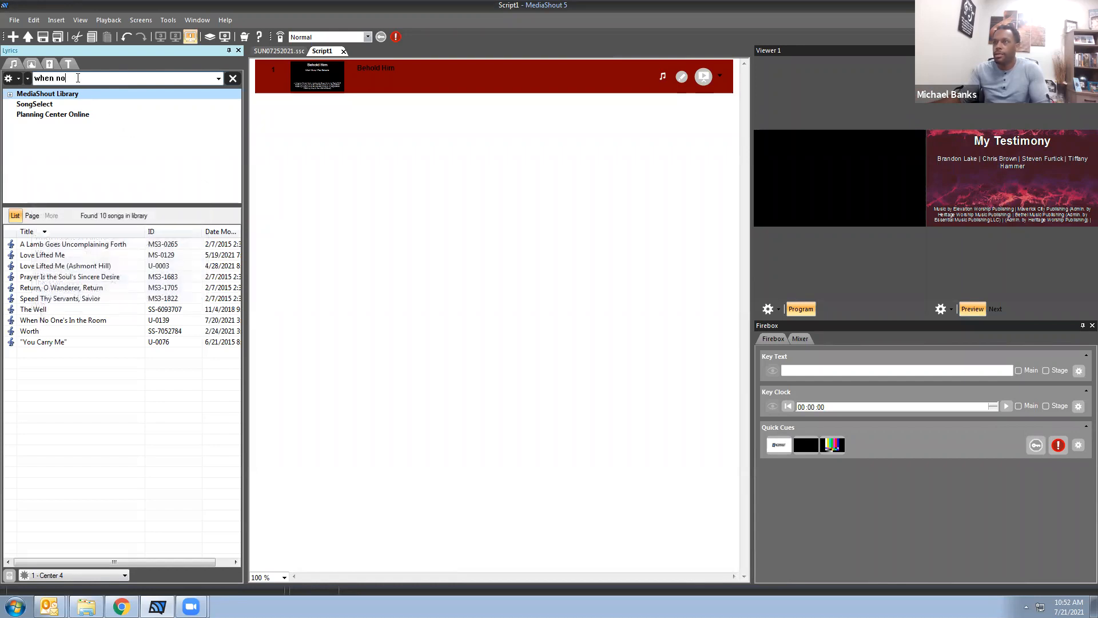
{"action": "key", "text": "ctrl+a"}
{"action": "type", "text": "my"}
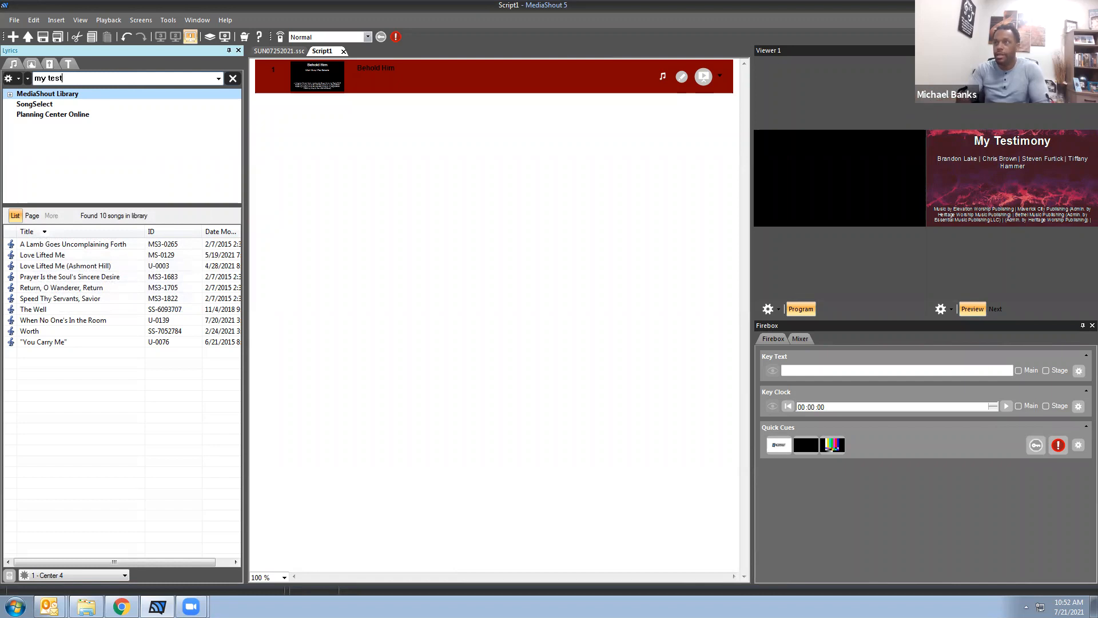
{"action": "key", "text": "Return"}
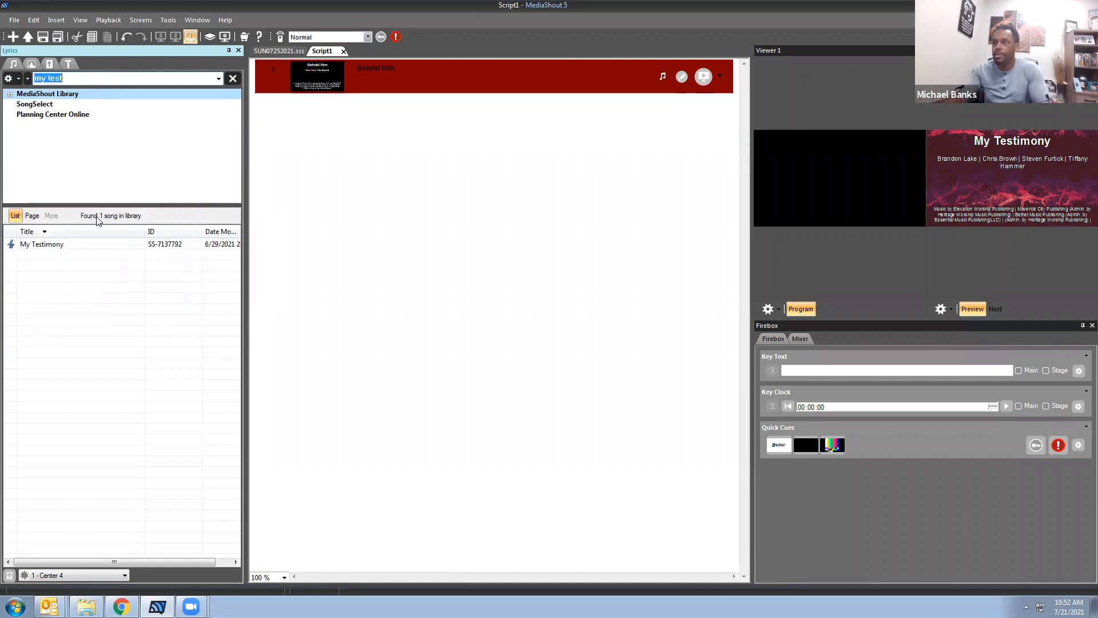
{"action": "left_click", "coordinate": [46, 247]}
{"action": "left_click", "coordinate": [375, 235]}
{"action": "double_click", "coordinate": [157, 240]}
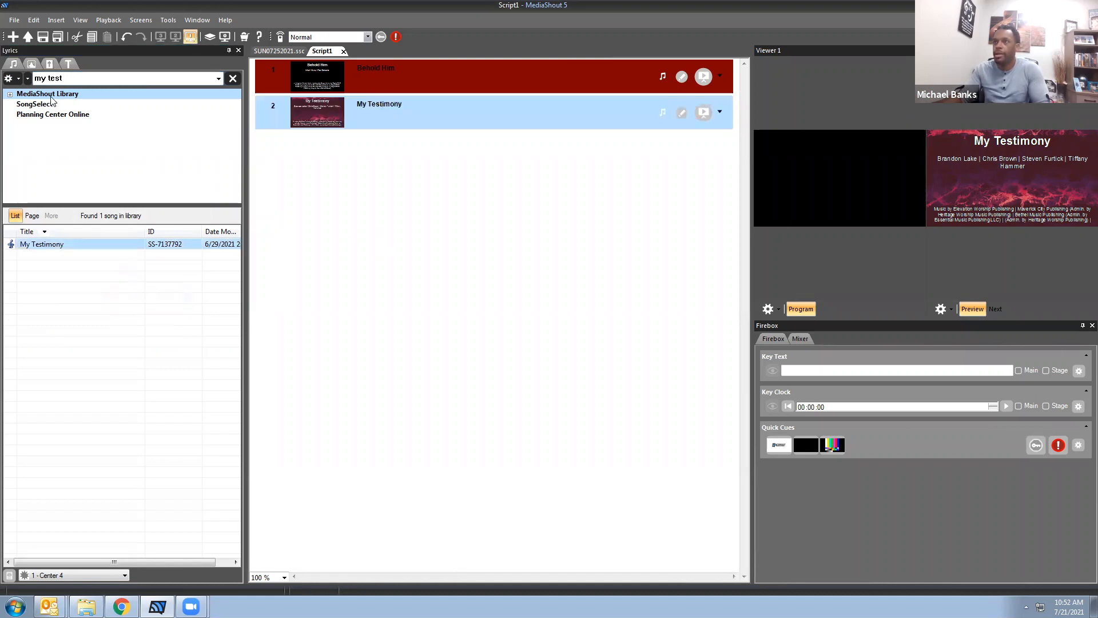
{"action": "left_click", "coordinate": [61, 78]}
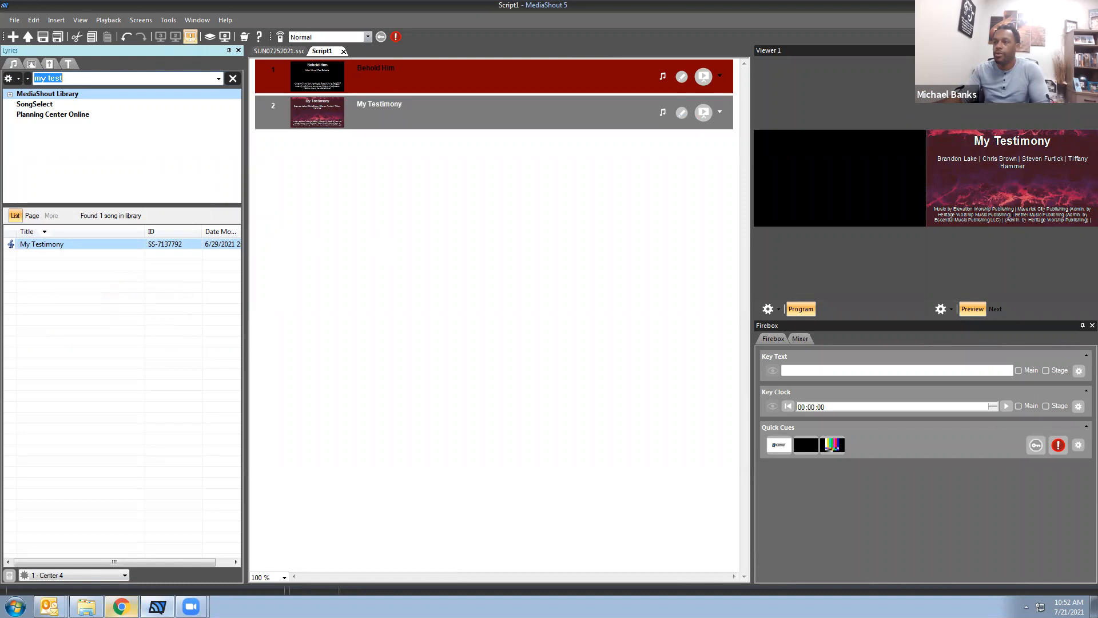
Check the song titles in the Planning Center plan and search the MediaShout Library for "freedom looks good".
{"action": "left_click", "coordinate": [121, 607]}
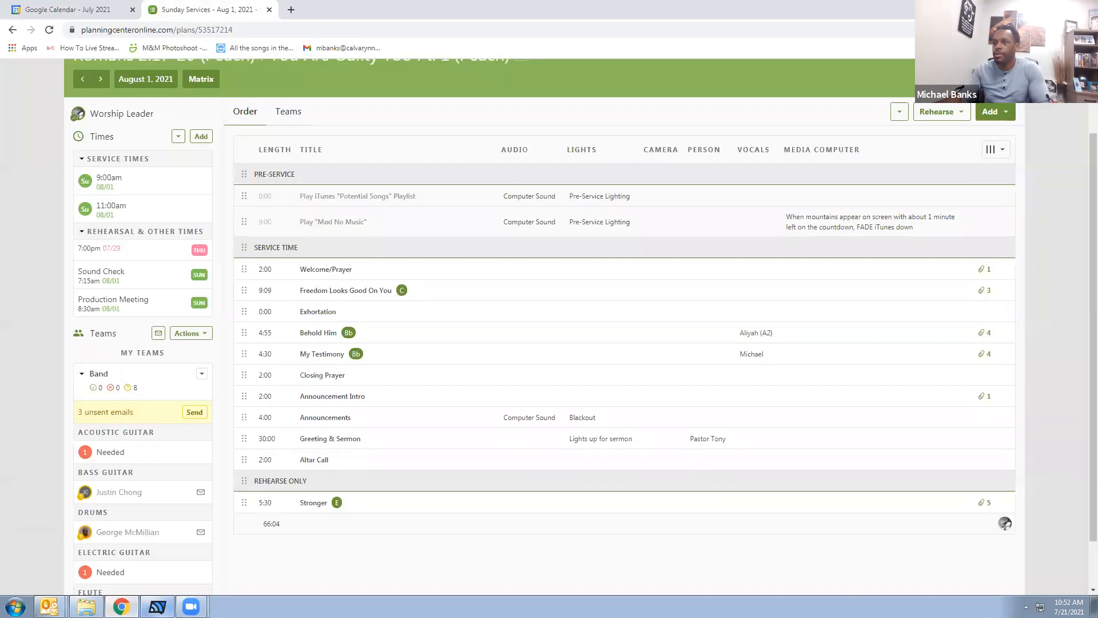
{"action": "left_click", "coordinate": [157, 606]}
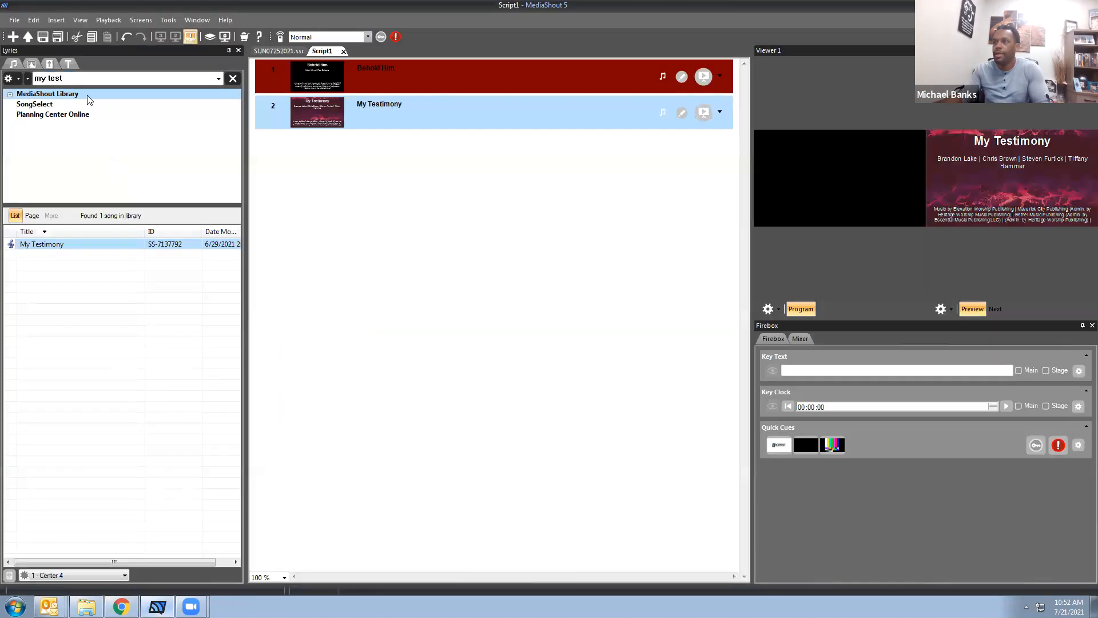
{"action": "left_click", "coordinate": [78, 78]}
{"action": "type", "text": "freedon"}
{"action": "type", "text": " looks goo"}
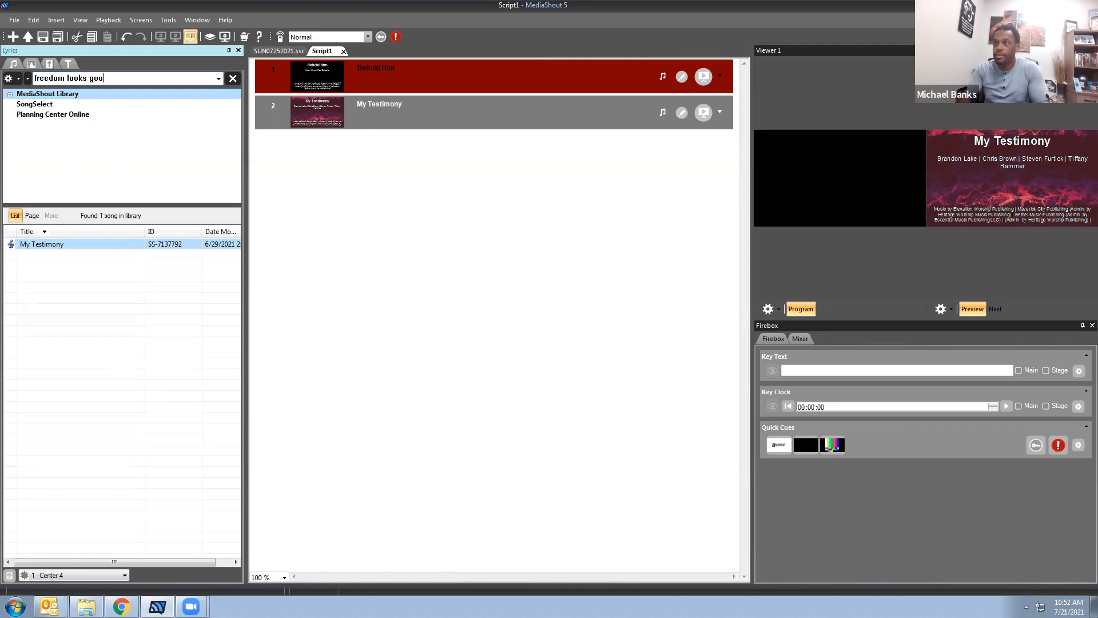
{"action": "type", "text": "d"}
{"action": "key", "text": "Return"}
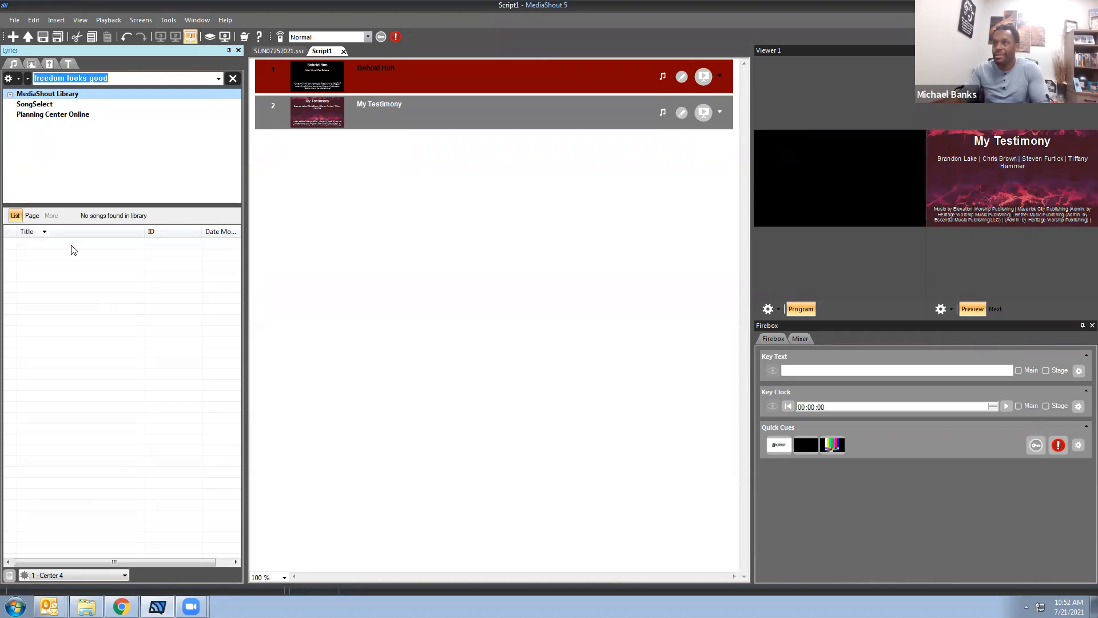
Search SongSelect for "freedom looks good" and for the lyric line "gone are the chains", and look through the results.
{"action": "left_click", "coordinate": [46, 105]}
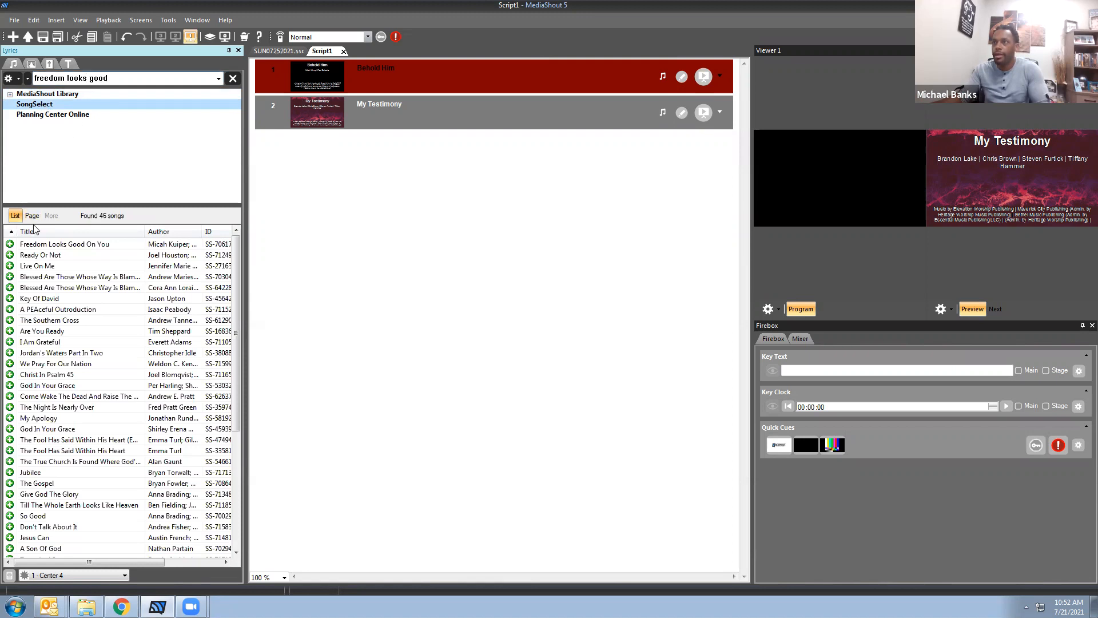
{"action": "mouse_move", "coordinate": [36, 247]}
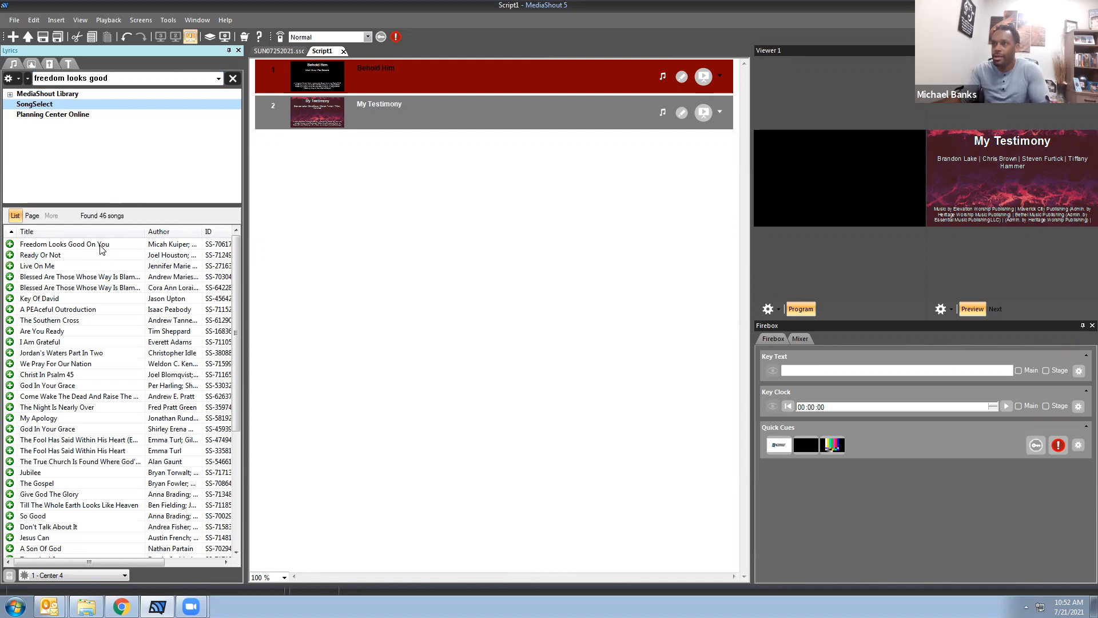
{"action": "left_click", "coordinate": [111, 81]}
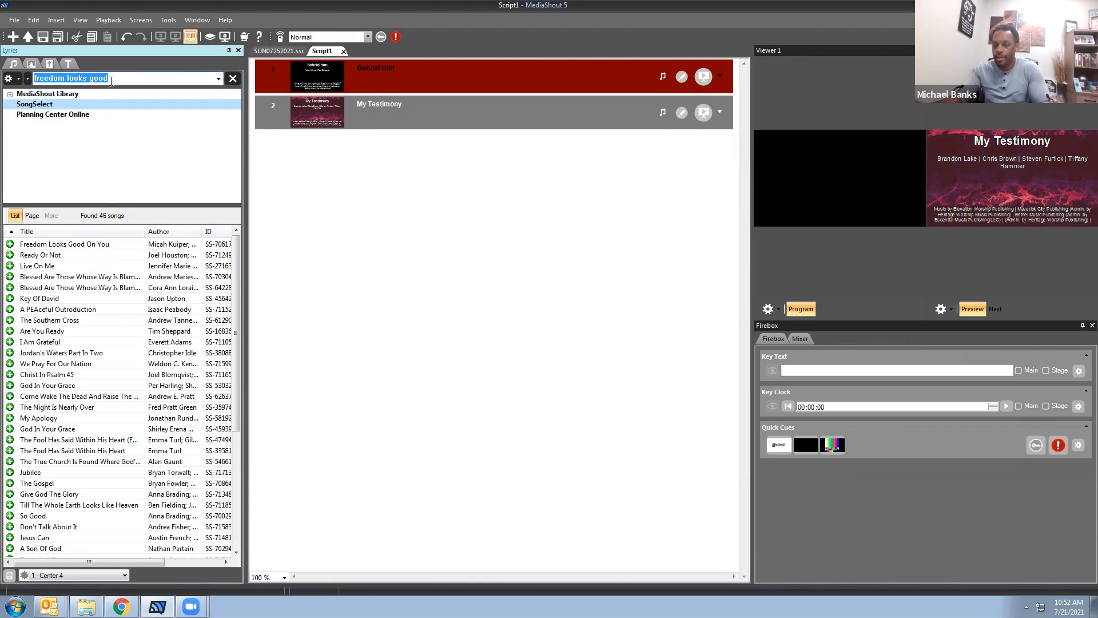
{"action": "type", "text": "go"}
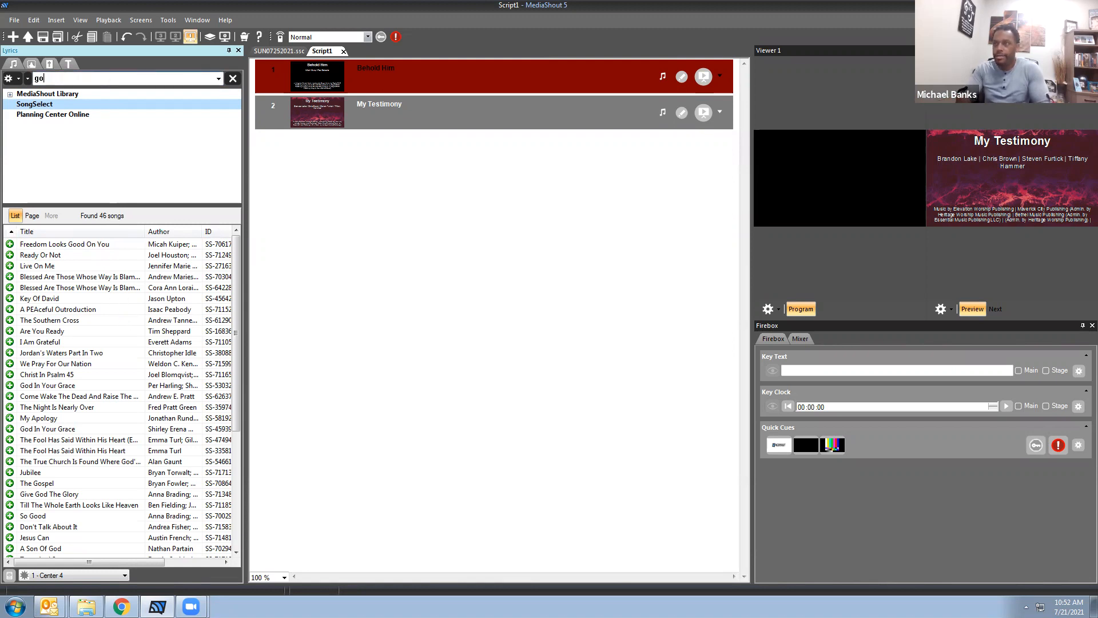
{"action": "type", "text": "ne are the chain"}
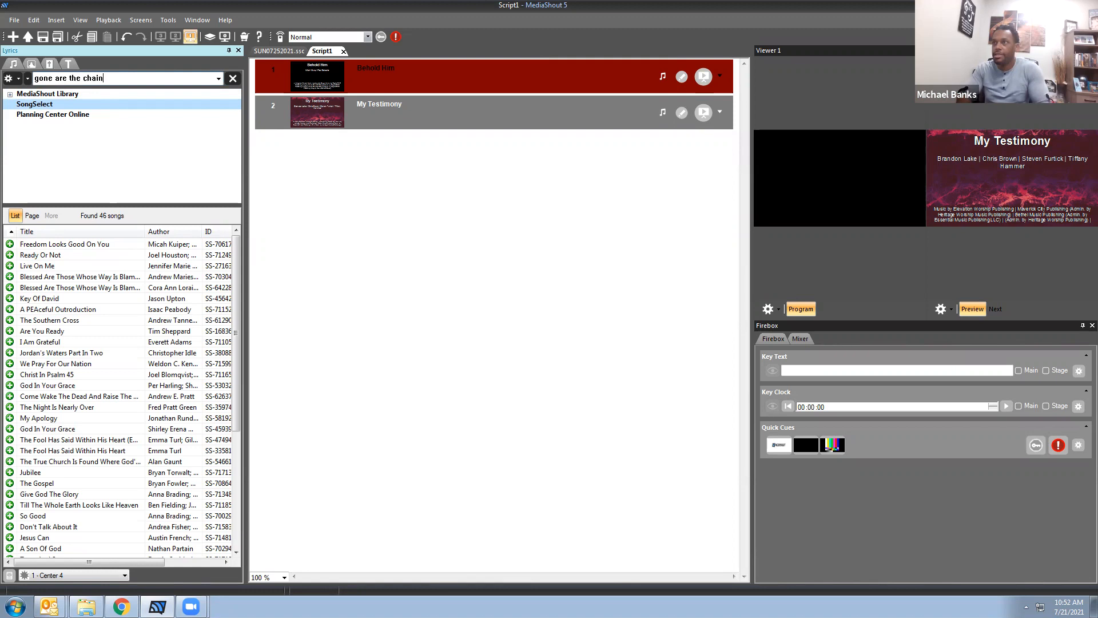
{"action": "type", "text": "s"}
{"action": "key", "text": "Return"}
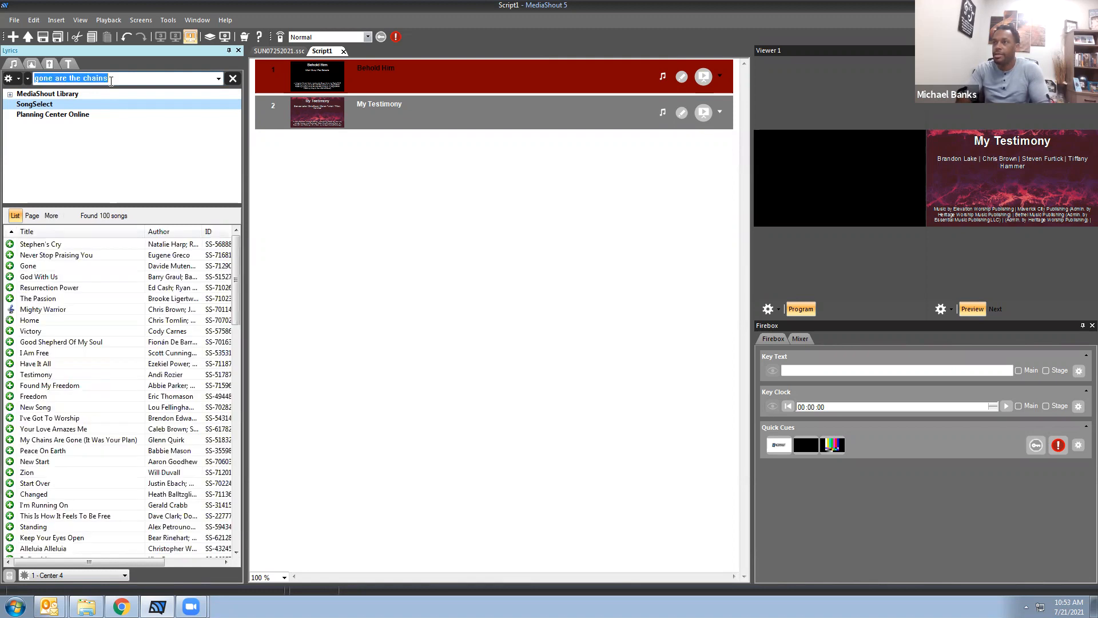
{"action": "scroll", "coordinate": [70, 445], "scroll_direction": "down", "scroll_amount": 1}
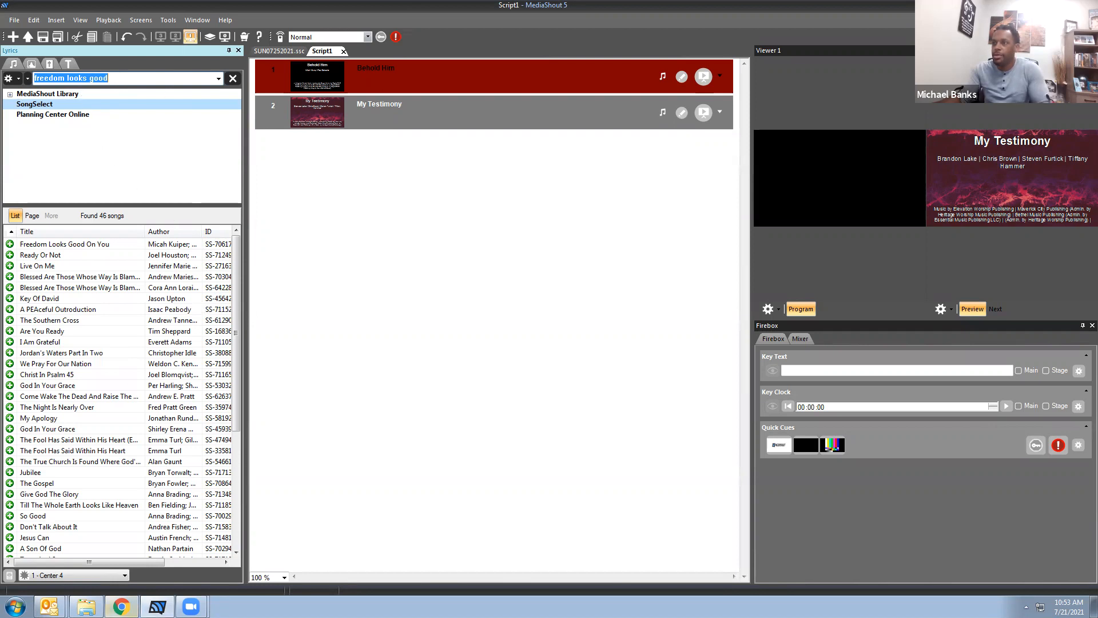
Check the Planning Center plan for the rehearse-only song and search SongSelect for "stronger".
{"action": "left_click", "coordinate": [121, 607]}
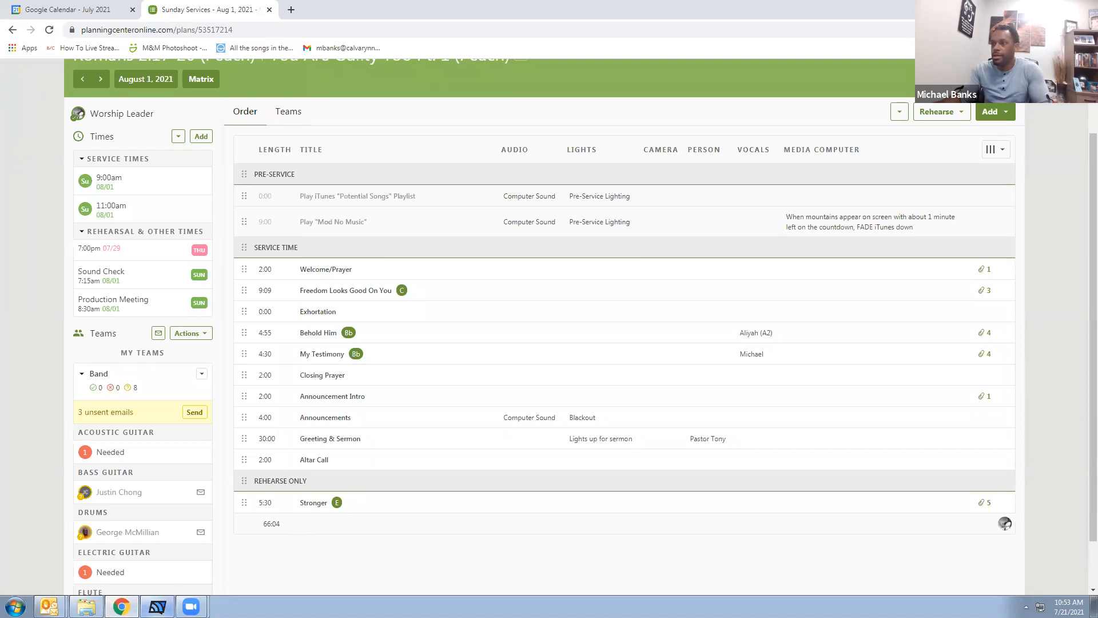
{"action": "left_click", "coordinate": [157, 606]}
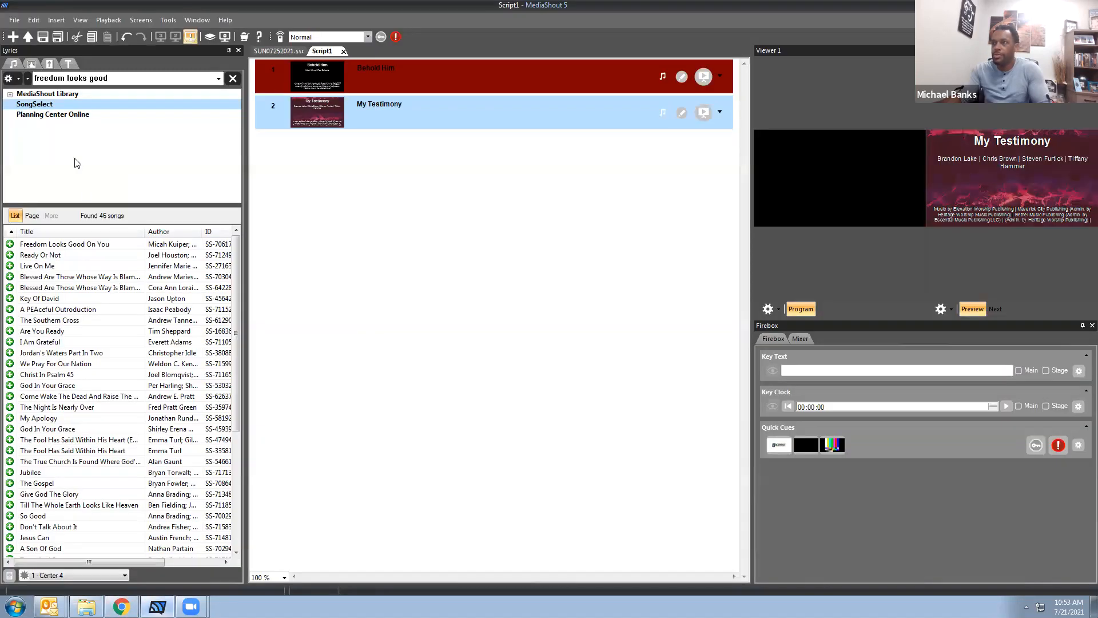
{"action": "left_click", "coordinate": [74, 80]}
{"action": "type", "text": "stronger"}
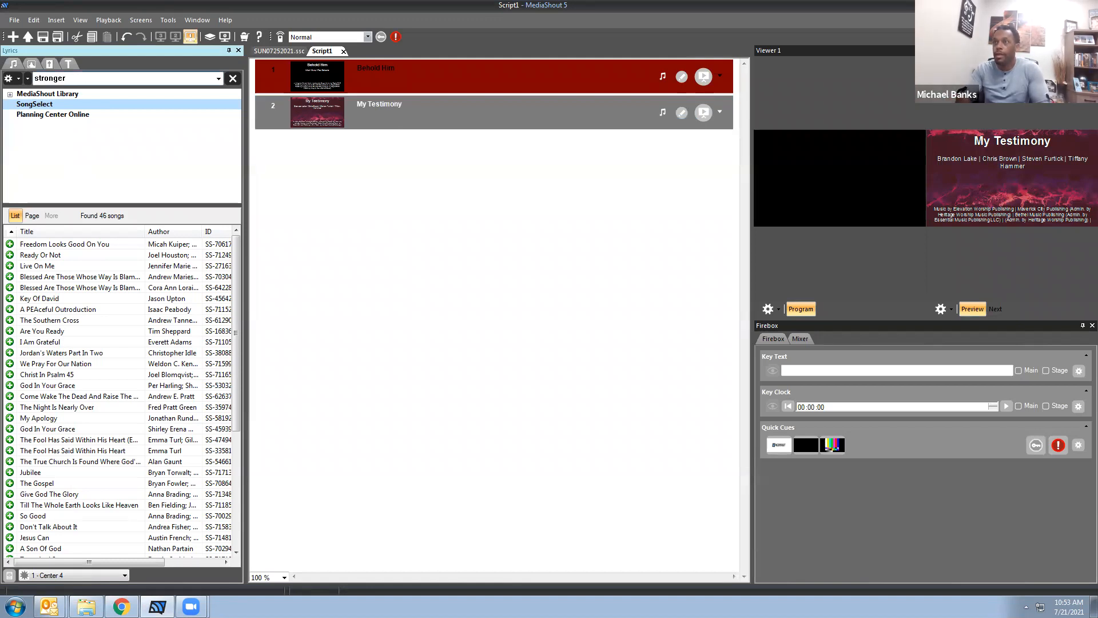
{"action": "key", "text": "Return"}
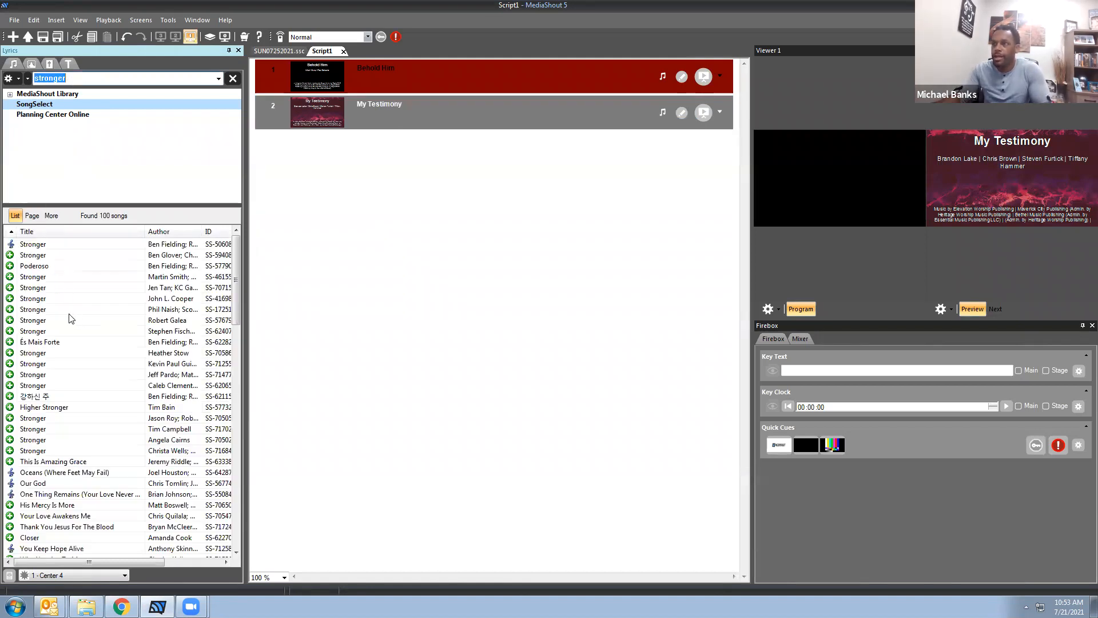
{"action": "mouse_move", "coordinate": [37, 247]}
{"action": "mouse_move", "coordinate": [42, 452]}
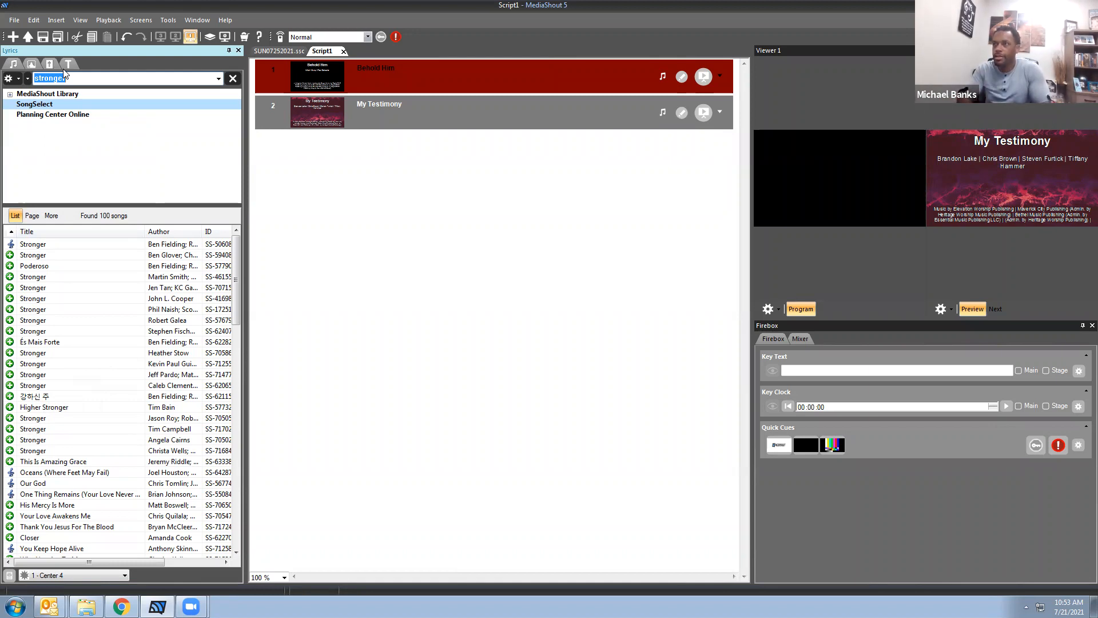
Search SongSelect for the lyric line "you take an inch" and add the song Stronger to the library.
{"action": "type", "text": "you take an inch"}
{"action": "key", "text": "Return"}
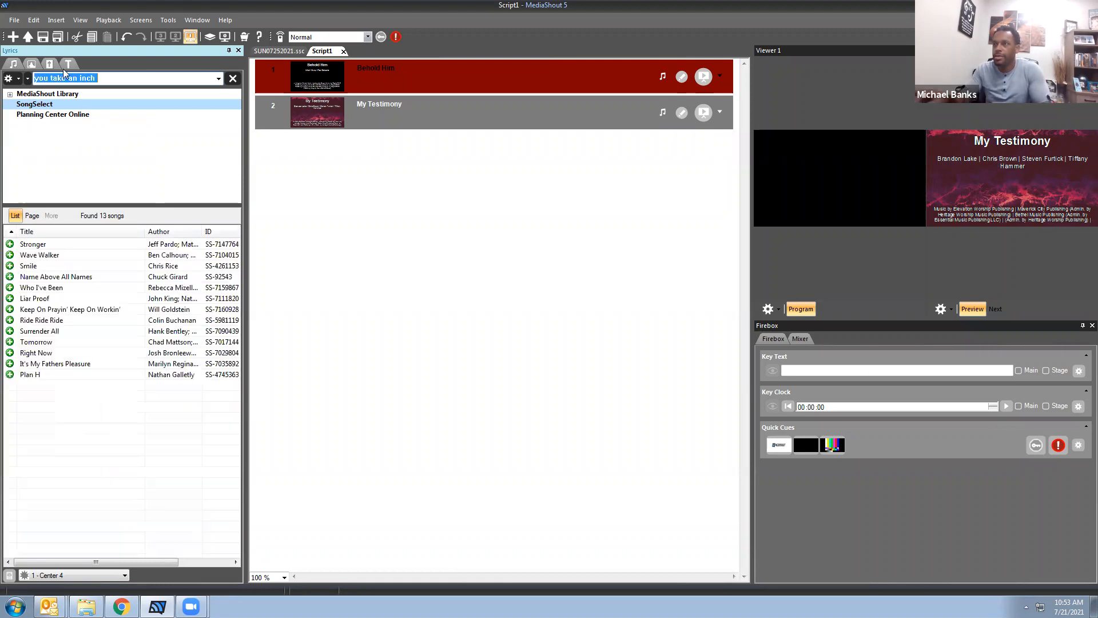
{"action": "double_click", "coordinate": [32, 245]}
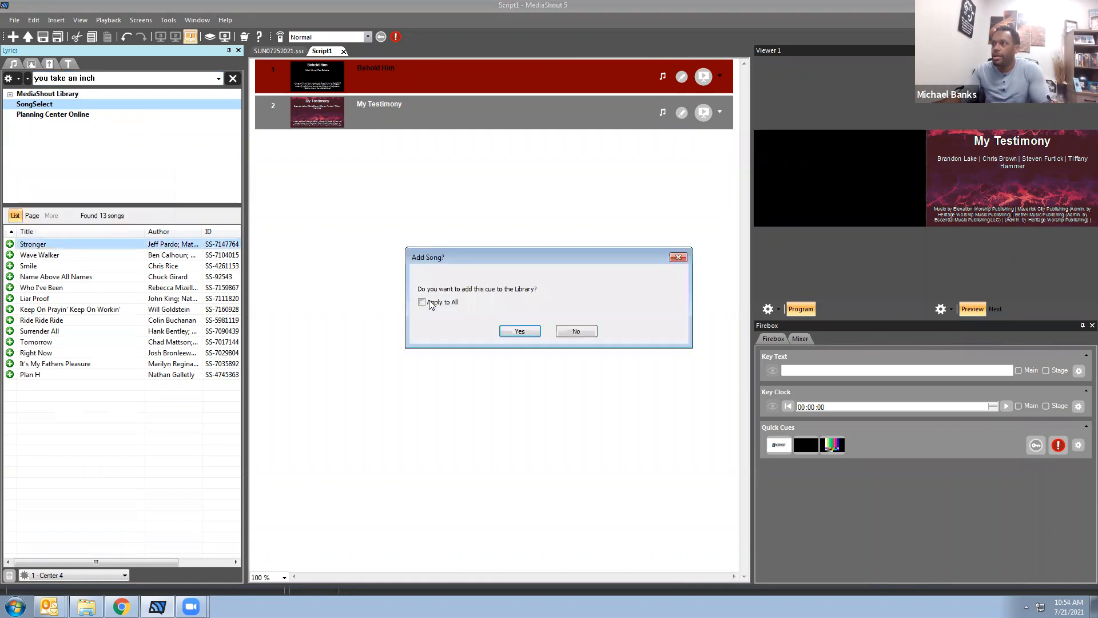
{"action": "left_click", "coordinate": [521, 334]}
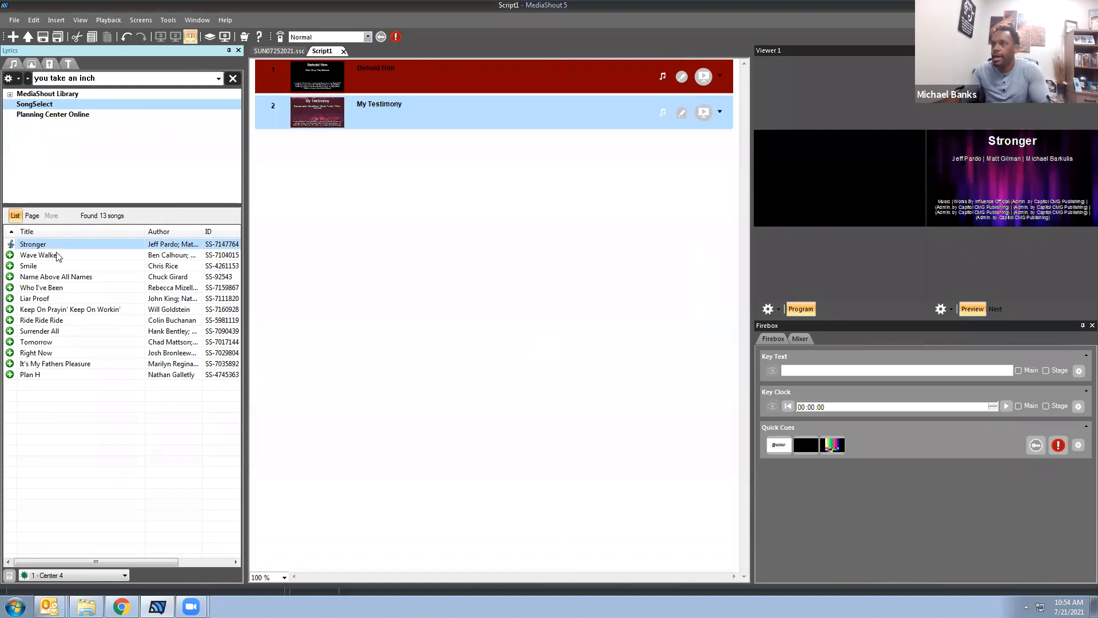
Search the MediaShout Library for "you take an inch" to check for the newly imported Stronger.
{"action": "left_click", "coordinate": [62, 95]}
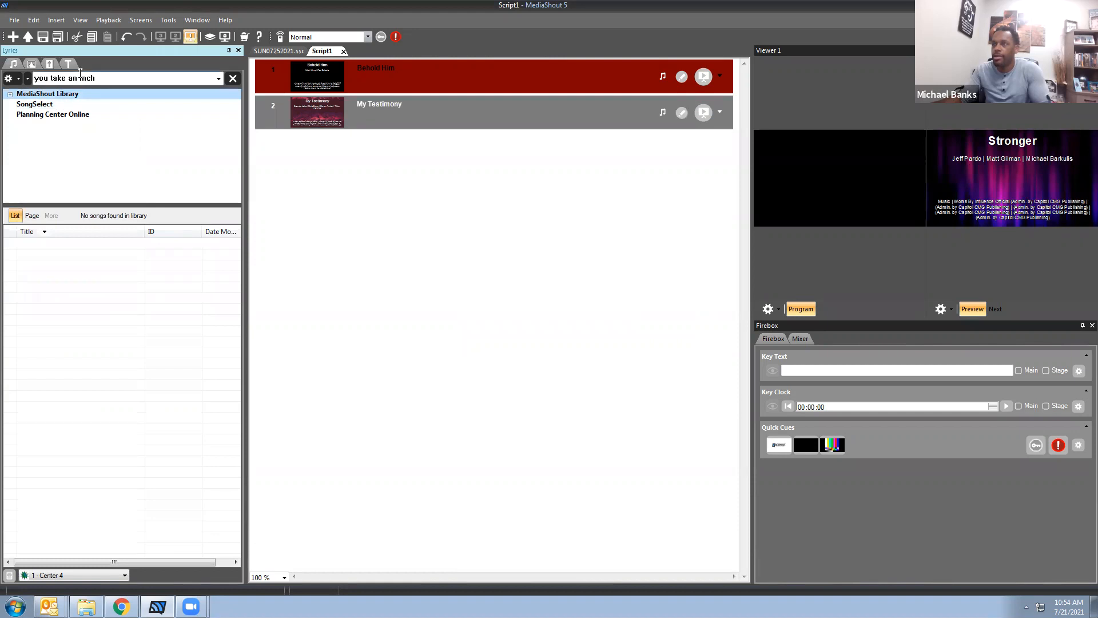
{"action": "left_click", "coordinate": [99, 80]}
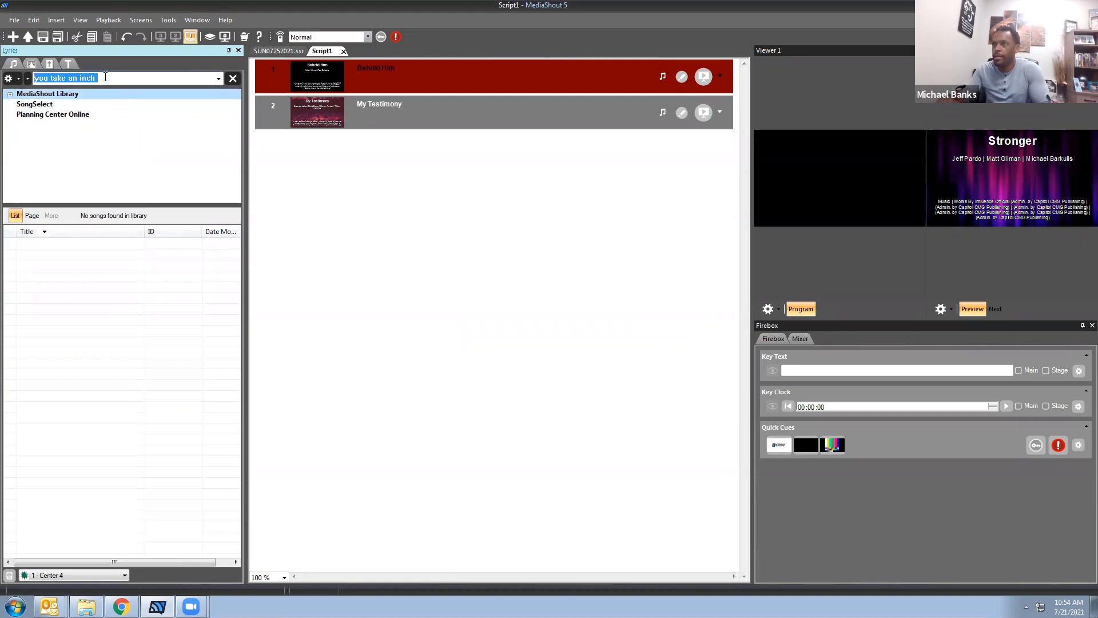
{"action": "key", "text": "Return"}
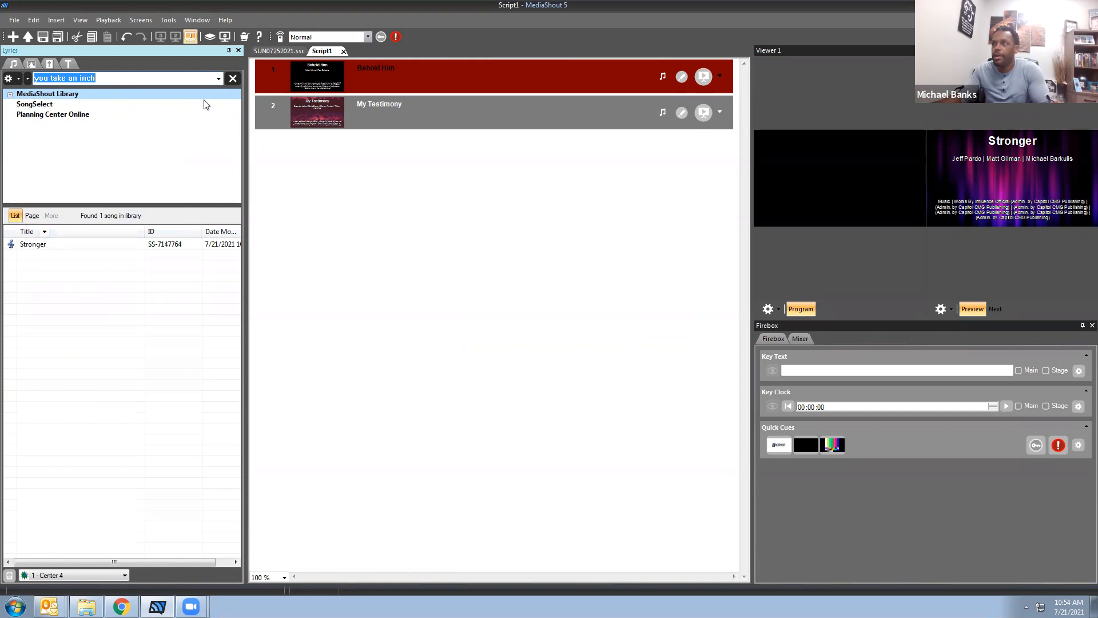
Clear the library search and start importing new lyrics from scratch into the lyric library.
{"action": "left_click", "coordinate": [107, 79]}
{"action": "left_click_drag", "start_coordinate": [146, 76], "coordinate": [5, 75]}
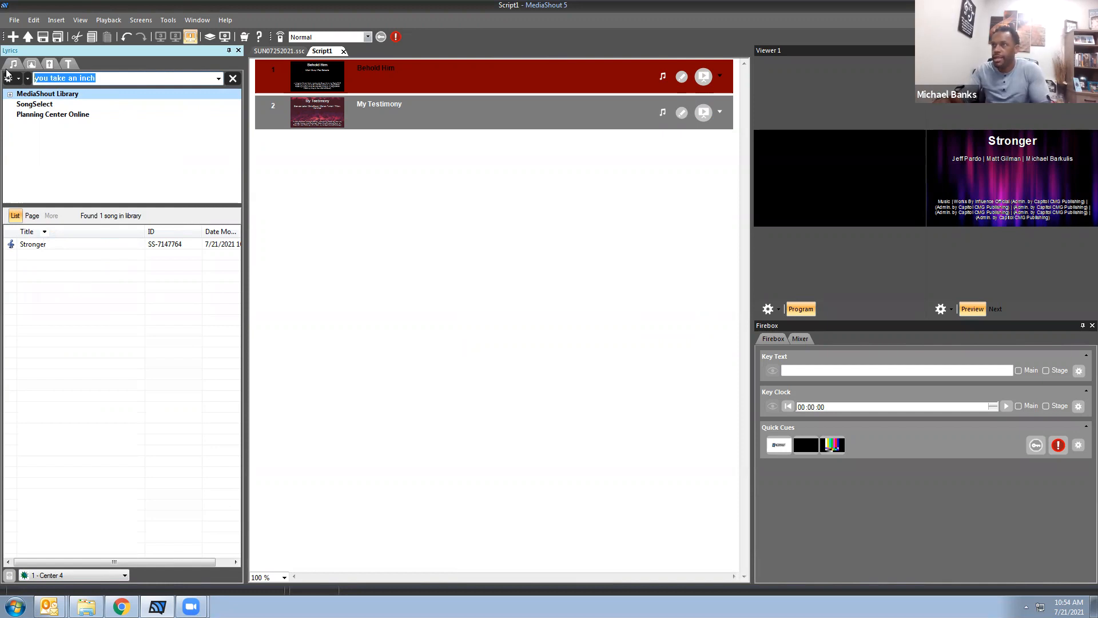
{"action": "key", "text": "BackSpace"}
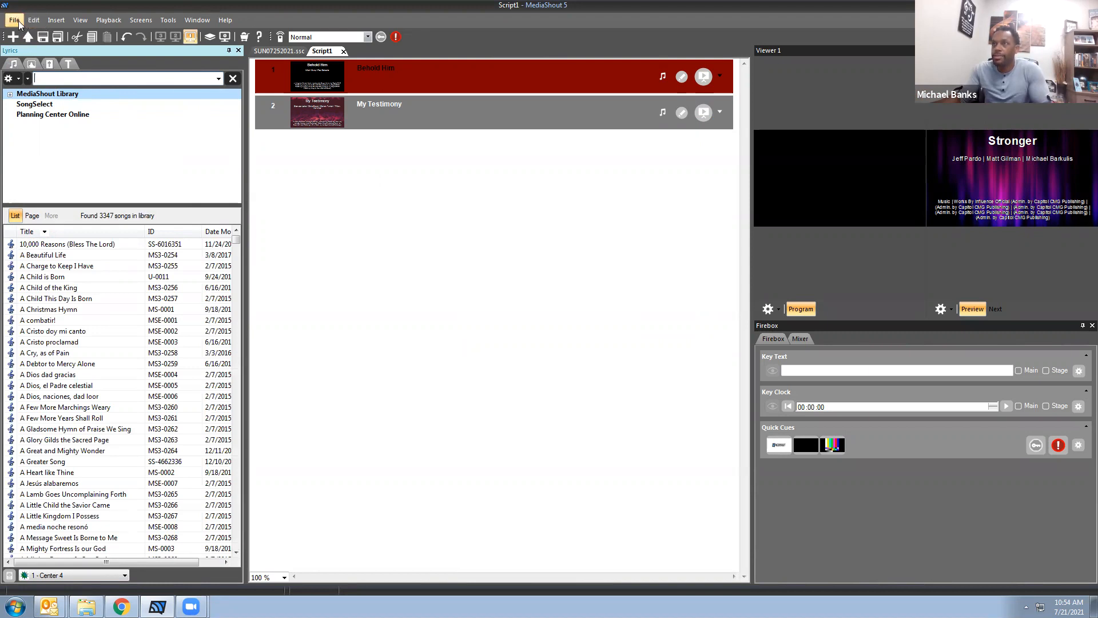
{"action": "left_click", "coordinate": [52, 23]}
{"action": "mouse_move", "coordinate": [12, 23]}
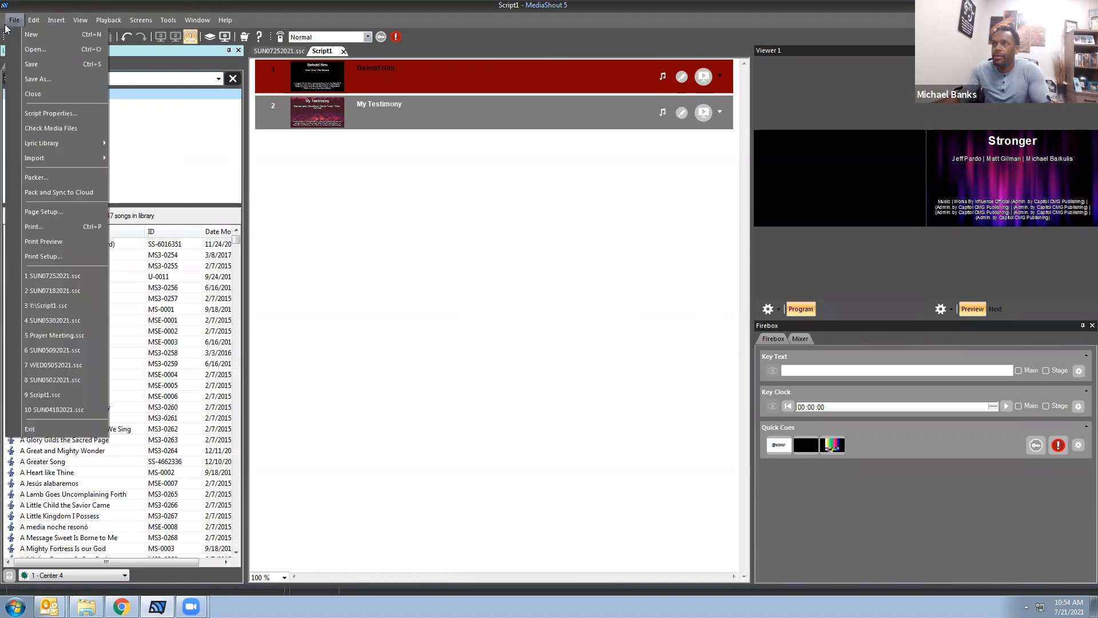
{"action": "mouse_move", "coordinate": [71, 145]}
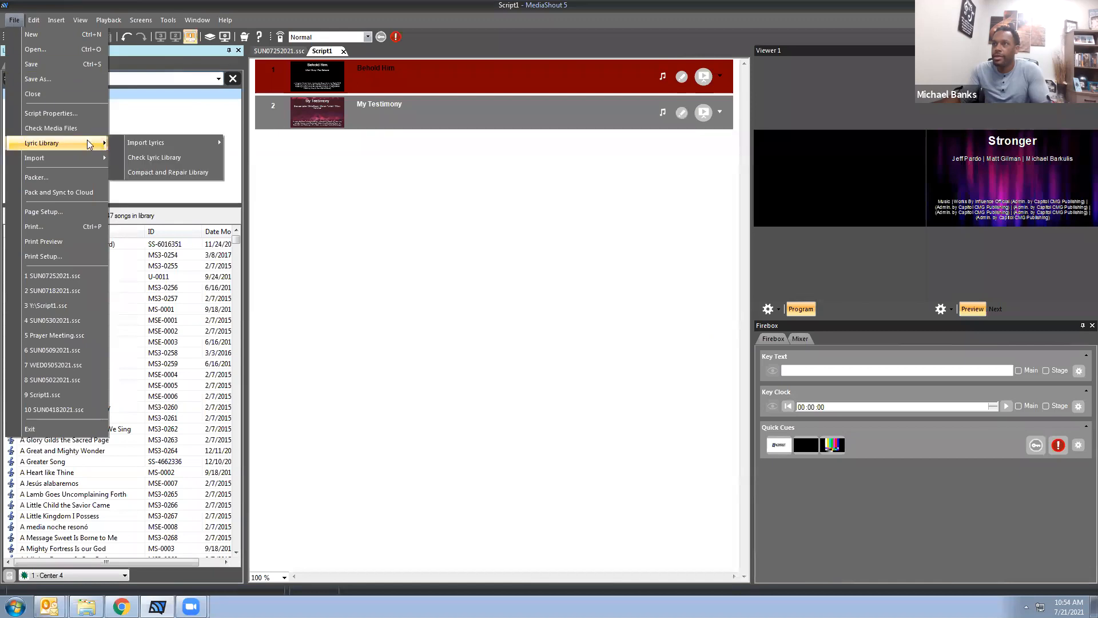
{"action": "mouse_move", "coordinate": [159, 138]}
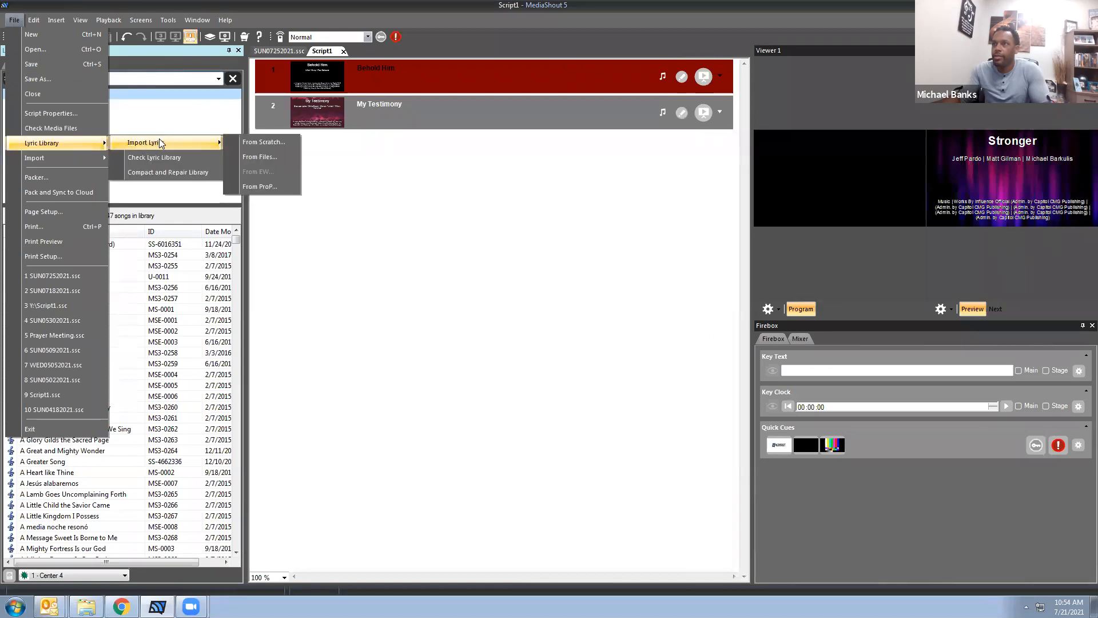
{"action": "left_click", "coordinate": [260, 142]}
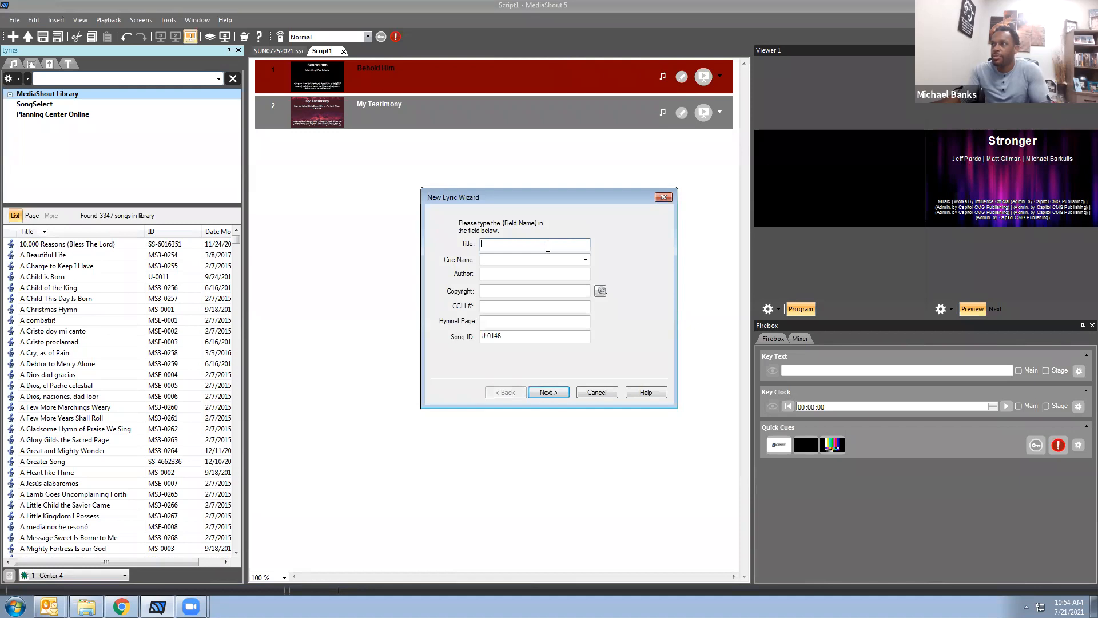
Title the new lyric Freedom Looks Good on You, set its author to Maverick City Music, and continue to adding lyrics.
{"action": "type", "text": "Freedom"}
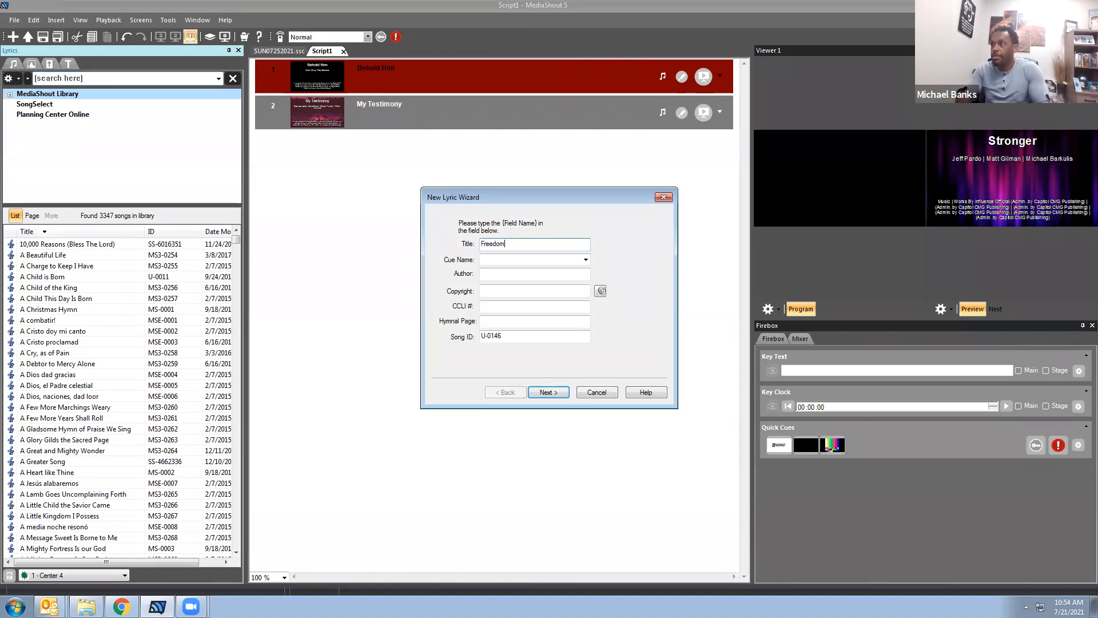
{"action": "type", "text": " Looks GOod on You"}
{"action": "key", "text": "Tab"}
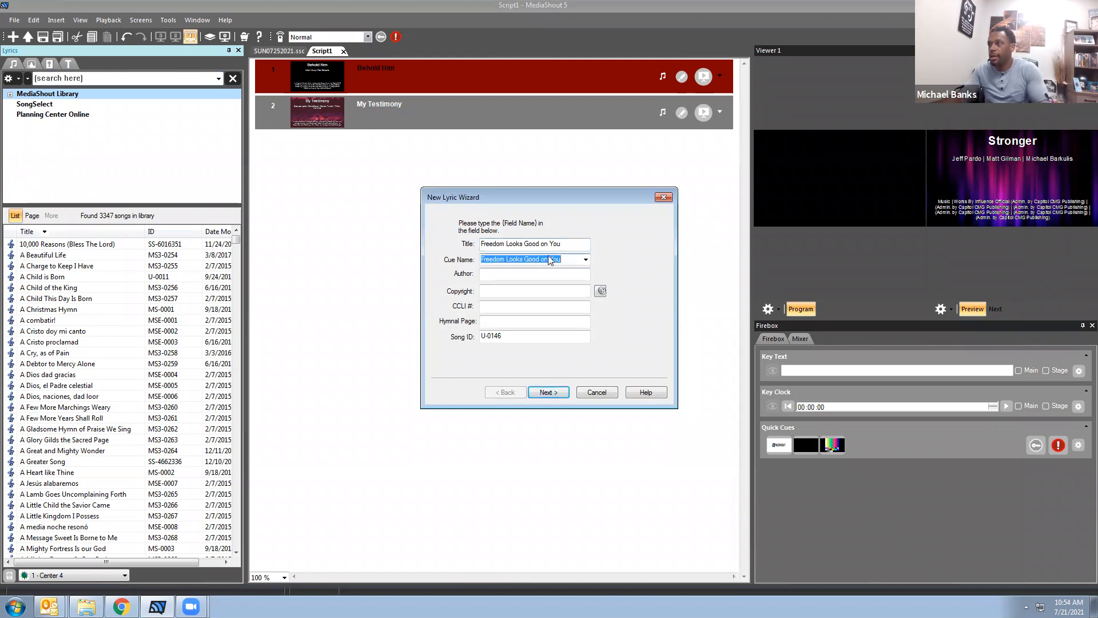
{"action": "left_click", "coordinate": [495, 272]}
{"action": "type", "text": "Maven"}
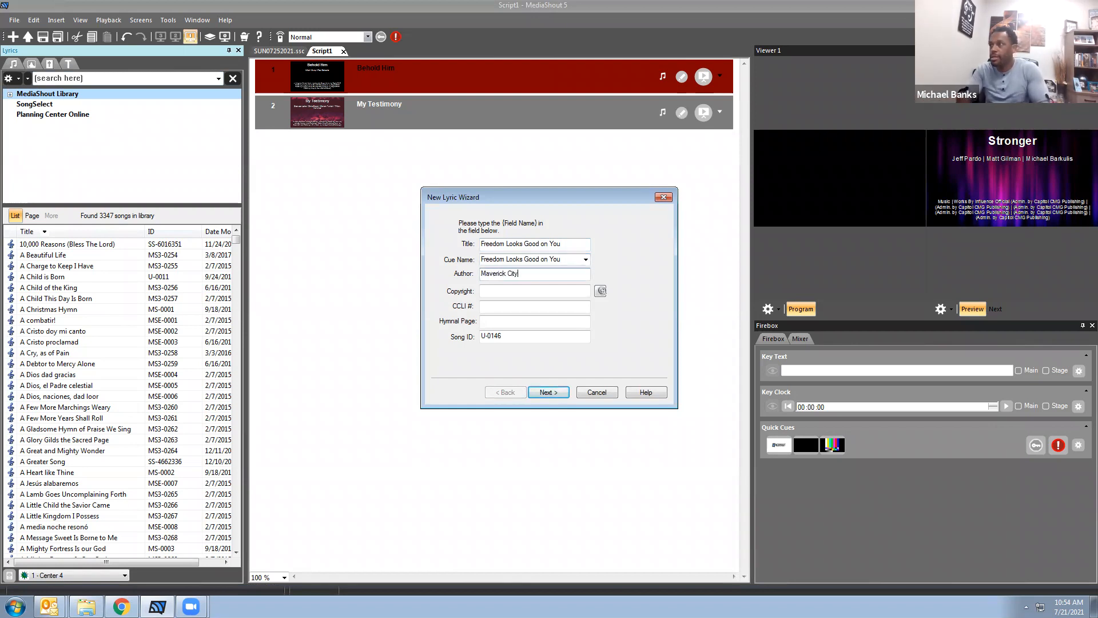
{"action": "type", "text": "rick City Music"}
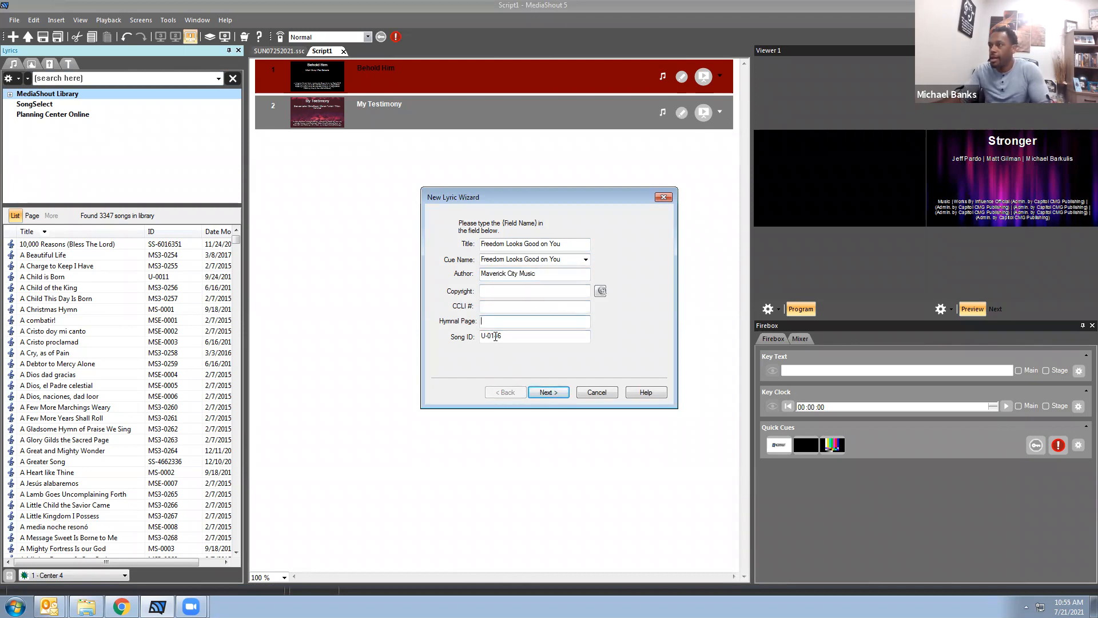
{"action": "left_click", "coordinate": [550, 393]}
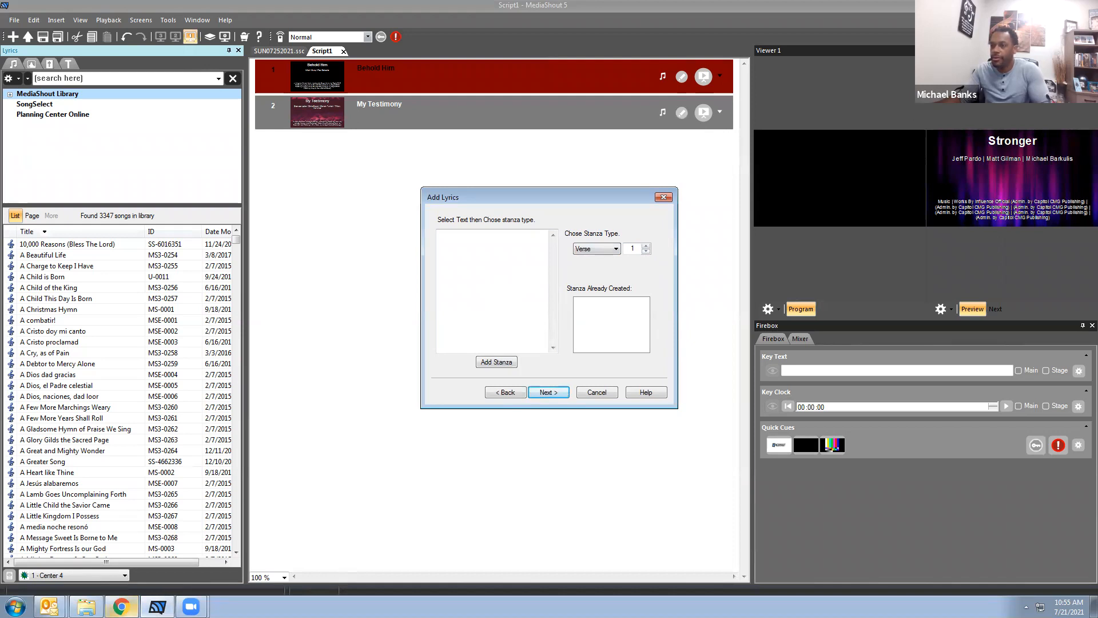
Switch to Planning Center in Chrome and open the Lyrics & Chords of Freedom Looks Good On You from the August 1 plan.
{"action": "mouse_move", "coordinate": [120, 606]}
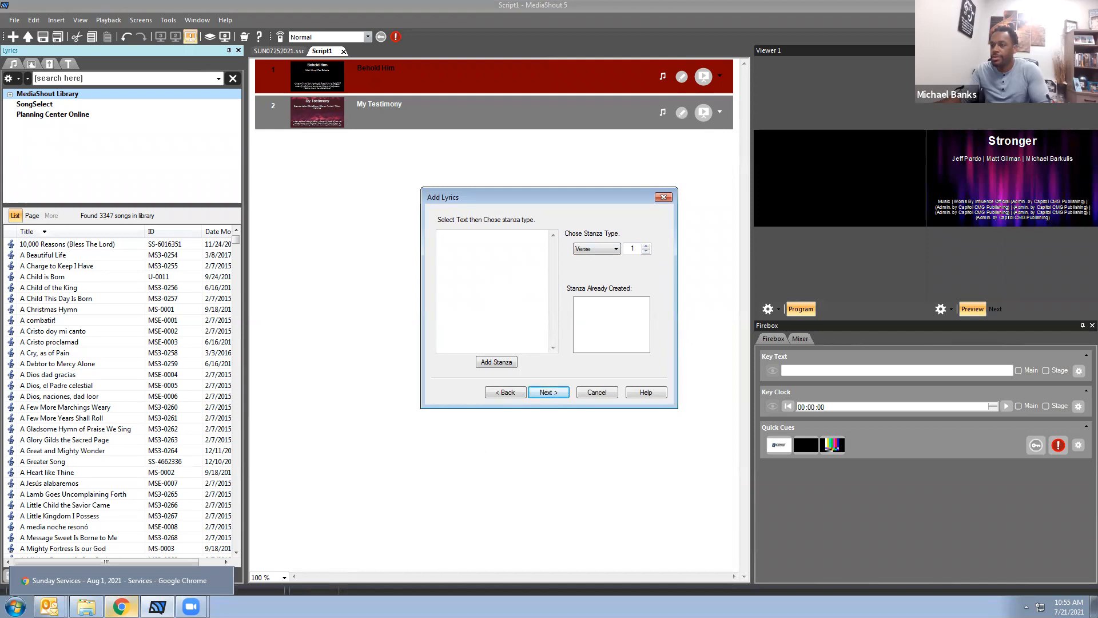
{"action": "left_click", "coordinate": [121, 580]}
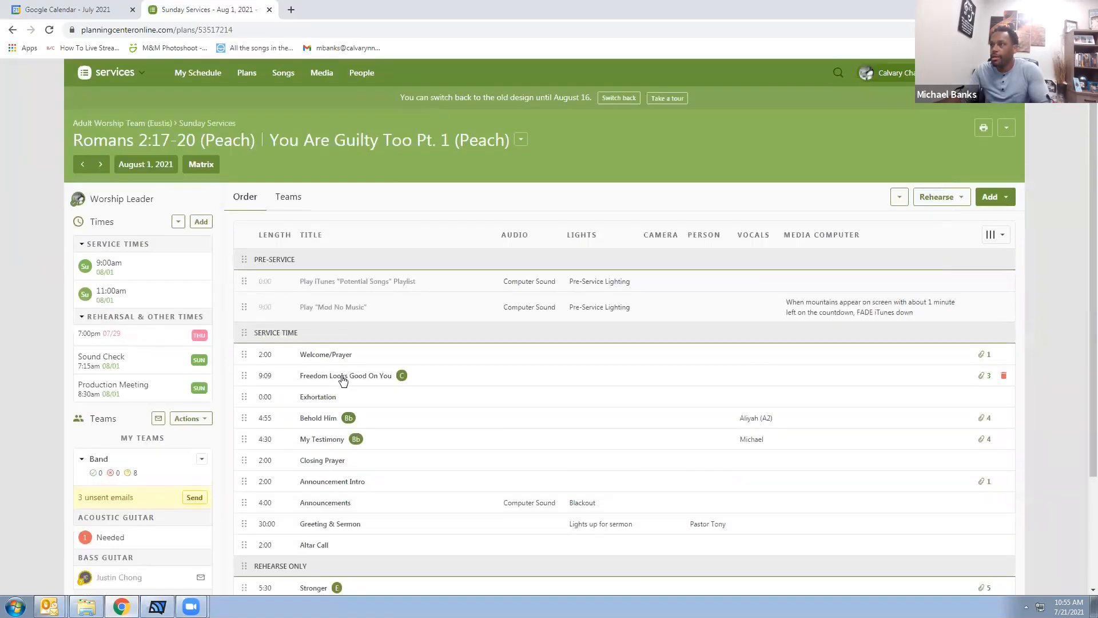
{"action": "left_click", "coordinate": [330, 380]}
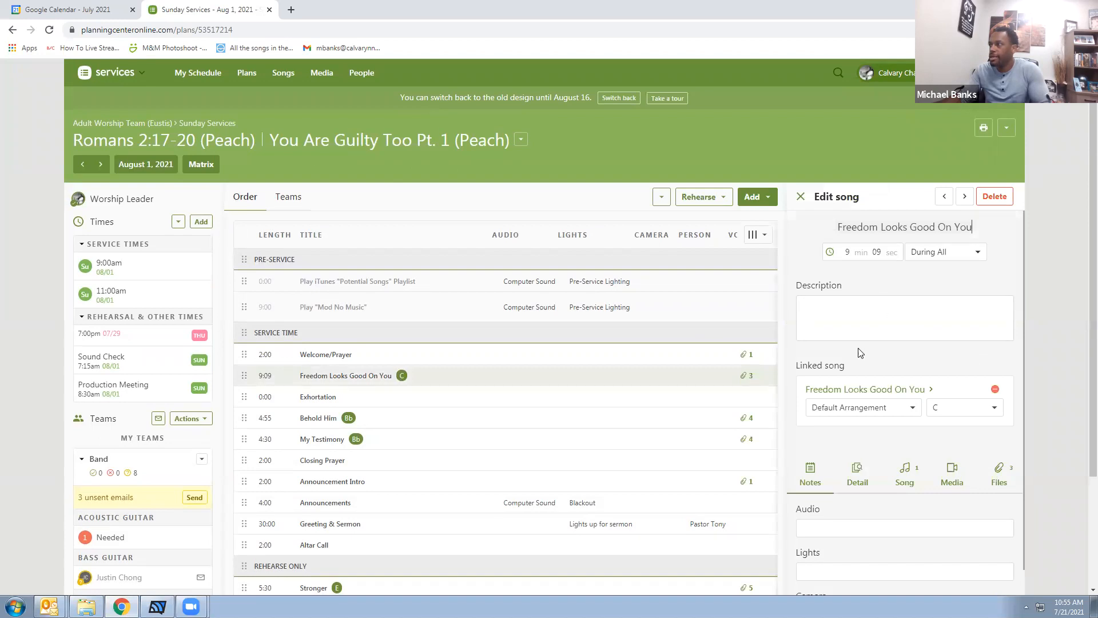
{"action": "left_click", "coordinate": [863, 392]}
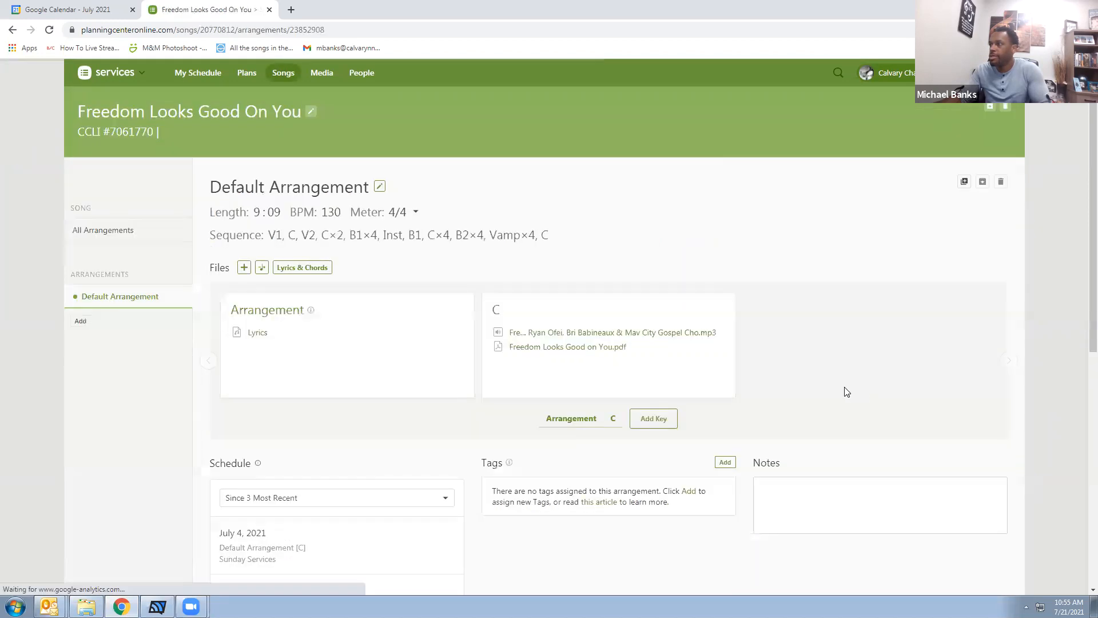
{"action": "left_click", "coordinate": [304, 273]}
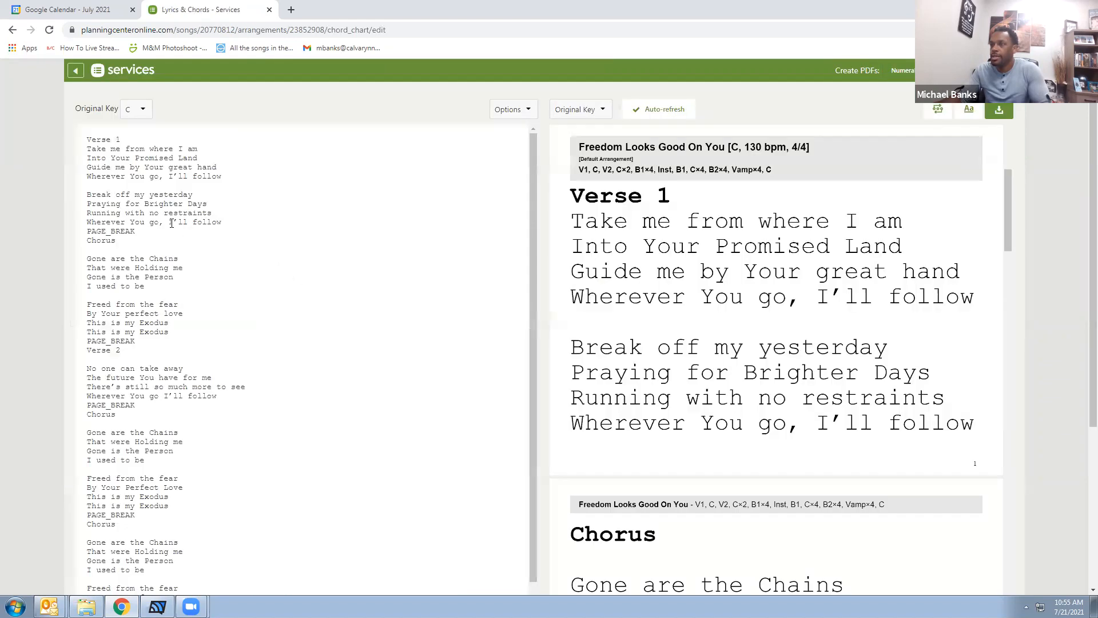
Copy the Verse 1 lyrics from Planning Center into MediaShout's new lyric and add them as stanza Verse 1.
{"action": "left_click_drag", "start_coordinate": [87, 148], "coordinate": [218, 223]}
{"action": "right_click", "coordinate": [168, 207]}
{"action": "left_click", "coordinate": [192, 232]}
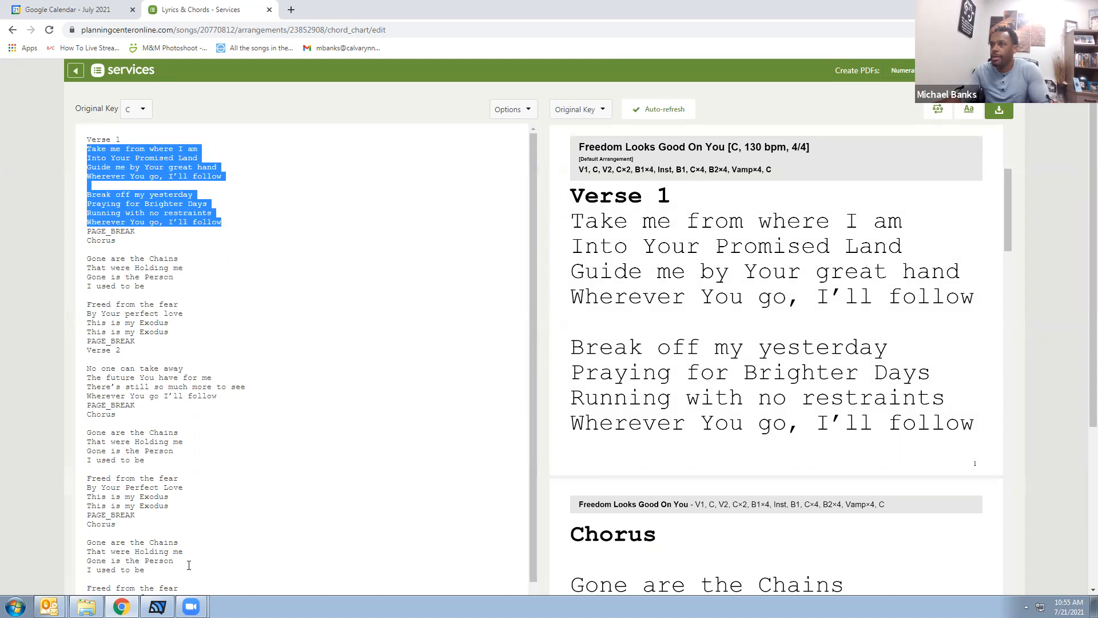
{"action": "left_click", "coordinate": [158, 606]}
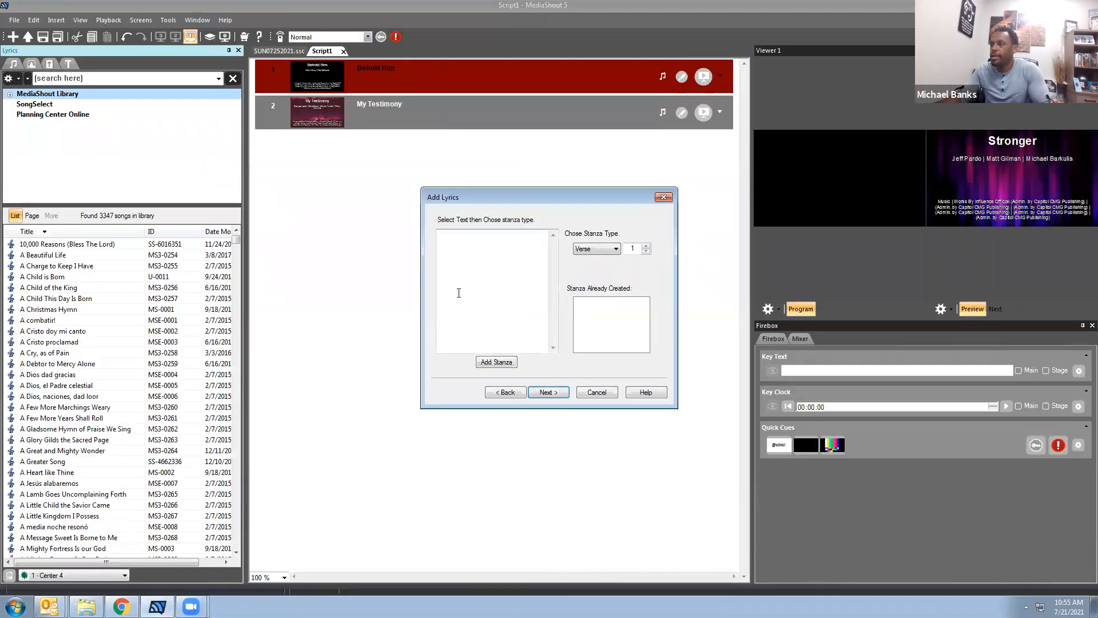
{"action": "right_click", "coordinate": [456, 259]}
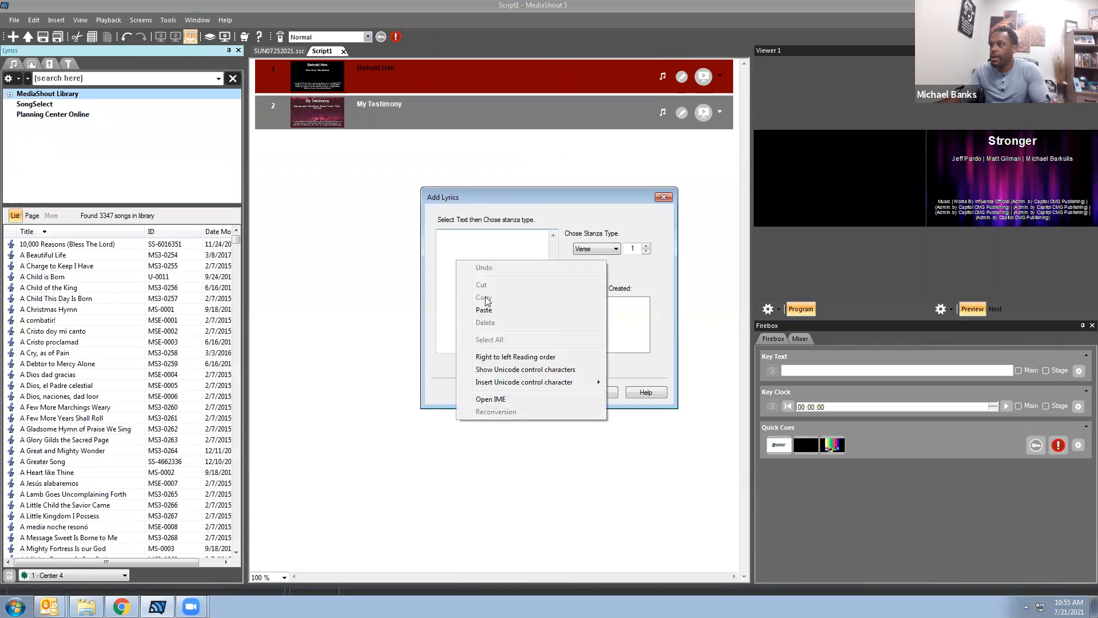
{"action": "left_click", "coordinate": [486, 302]}
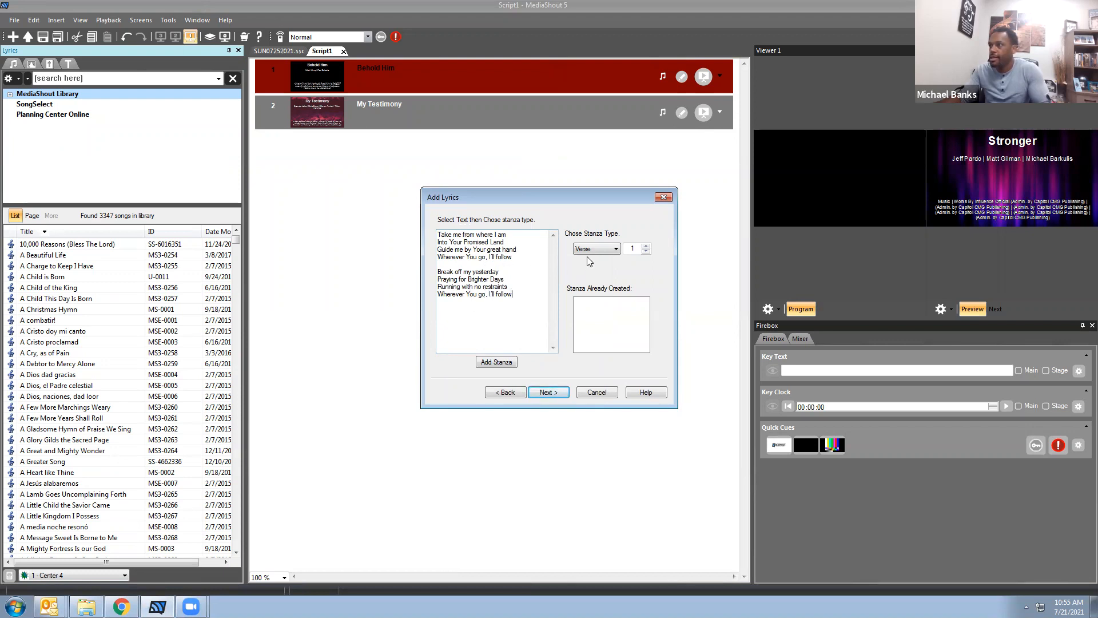
{"action": "left_click", "coordinate": [496, 362]}
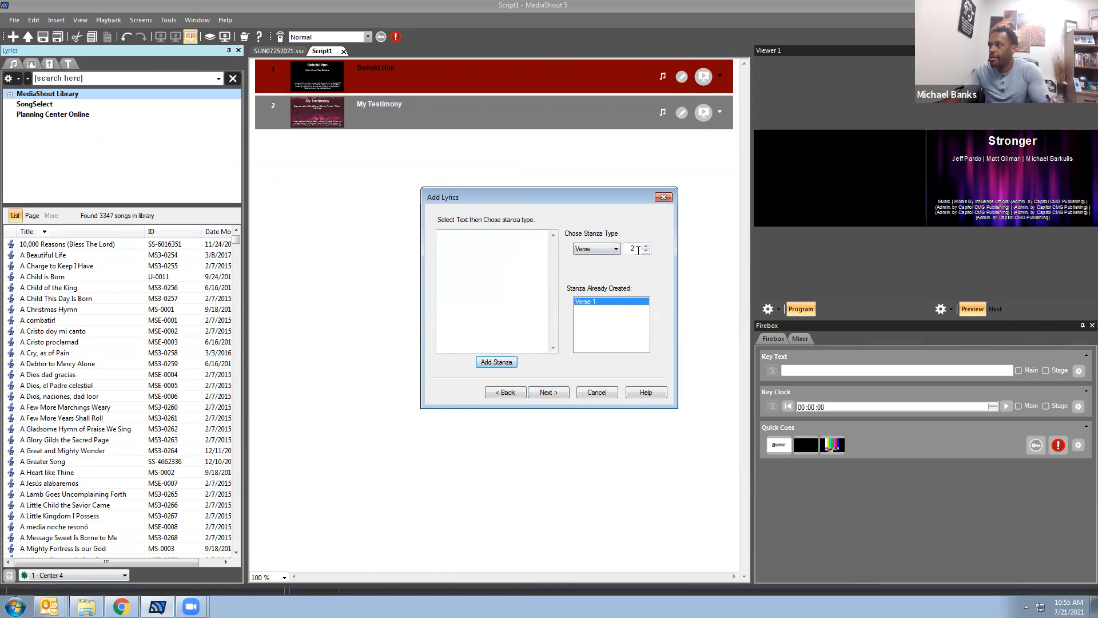
Copy the Verse 2 lyrics from Planning Center into MediaShout's new lyric and add them as stanza Verse 2.
{"action": "left_click", "coordinate": [121, 606]}
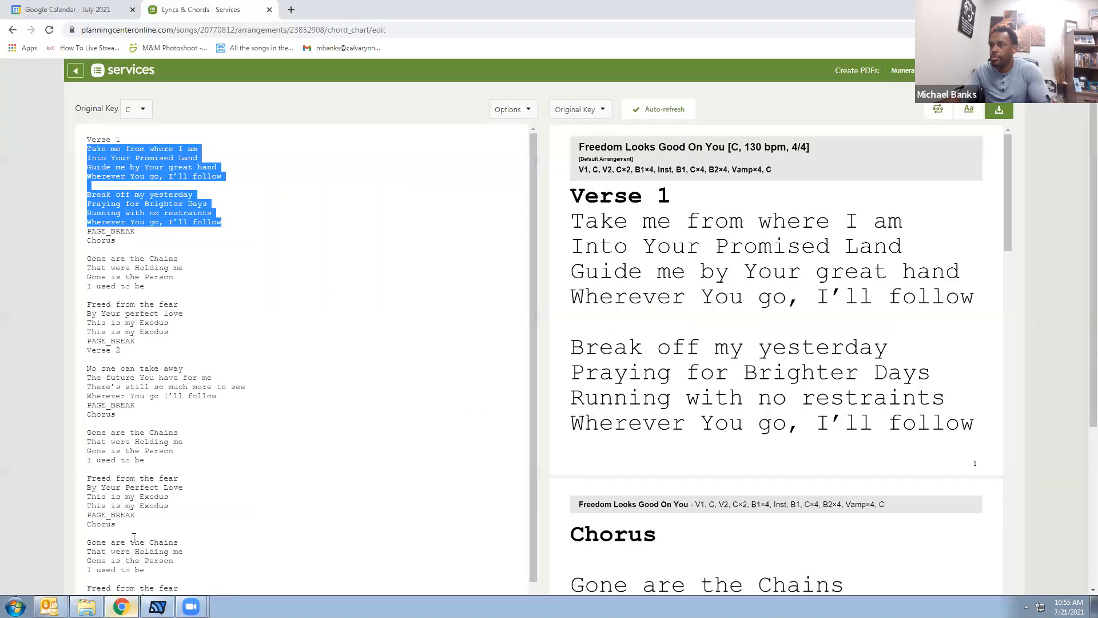
{"action": "left_click_drag", "start_coordinate": [87, 371], "coordinate": [217, 394]}
{"action": "right_click", "coordinate": [179, 390]}
{"action": "left_click", "coordinate": [207, 410]}
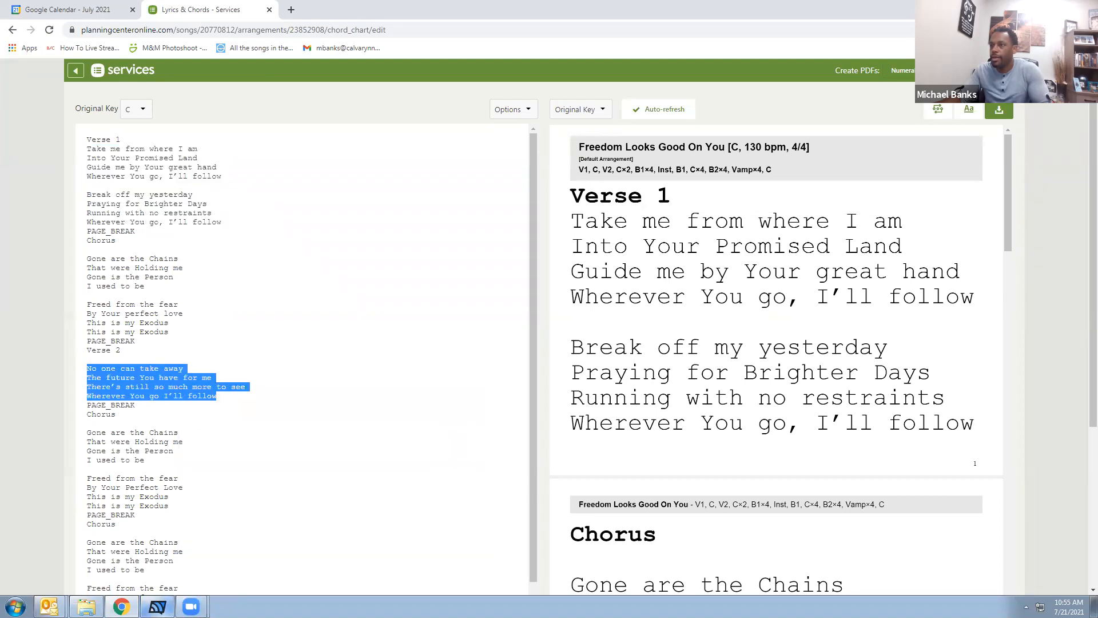
{"action": "left_click", "coordinate": [162, 604]}
{"action": "right_click", "coordinate": [478, 262]}
{"action": "left_click", "coordinate": [502, 299]}
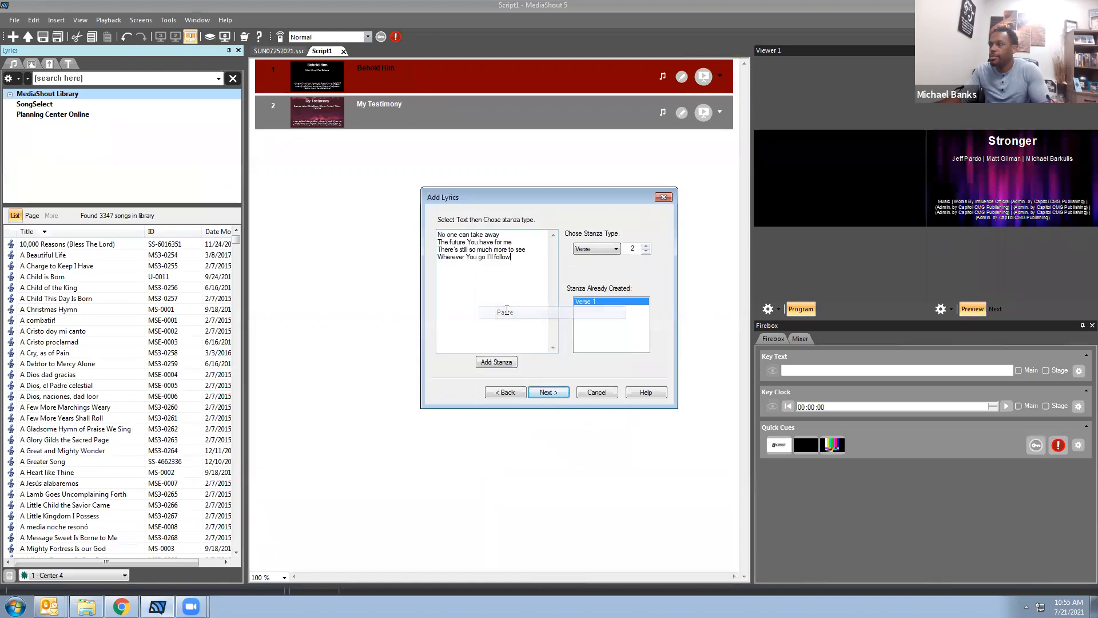
{"action": "left_click", "coordinate": [508, 363]}
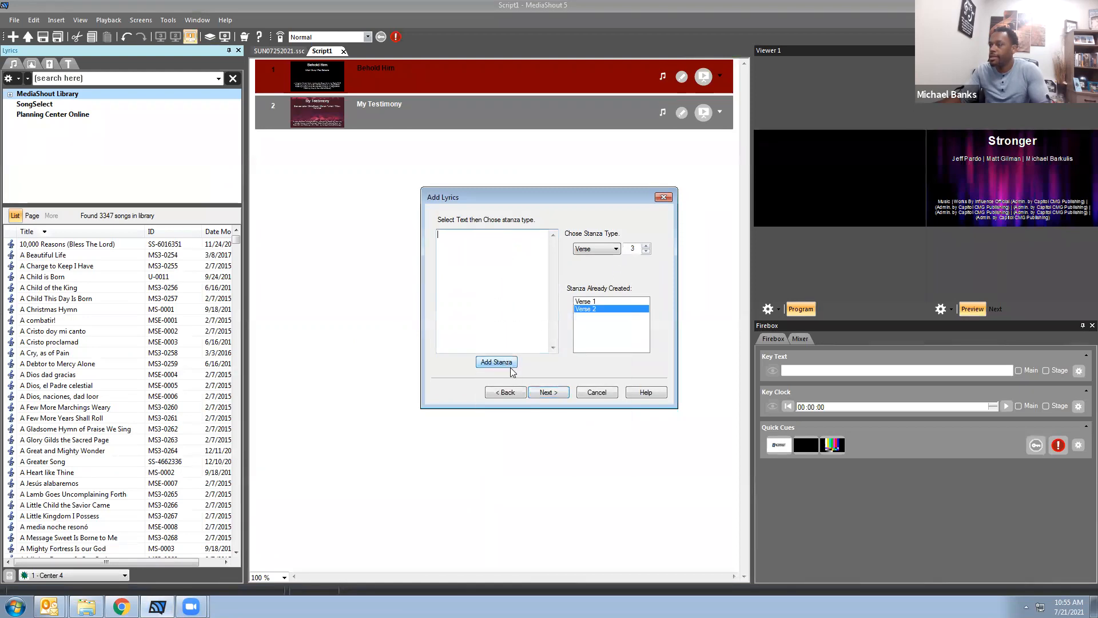
Copy the first chorus from Planning Center into MediaShout's new lyric and add it as a stanza of type Chorus 1.
{"action": "left_click", "coordinate": [122, 606]}
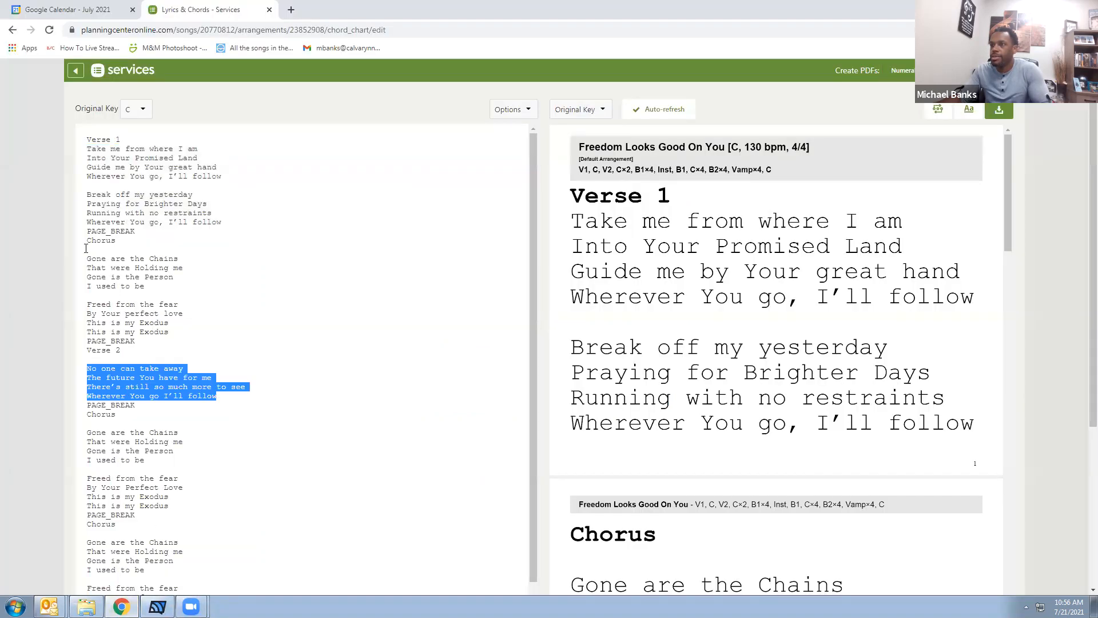
{"action": "left_click_drag", "start_coordinate": [85, 259], "coordinate": [175, 328]}
{"action": "right_click", "coordinate": [155, 322]}
{"action": "left_click", "coordinate": [173, 345]}
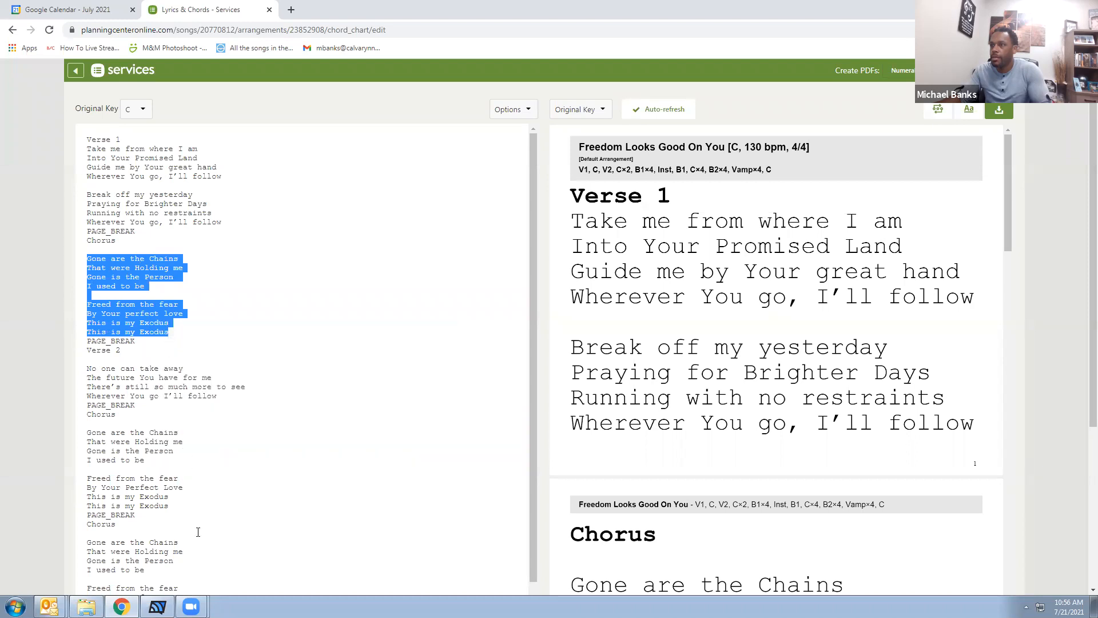
{"action": "left_click", "coordinate": [157, 606]}
{"action": "left_click", "coordinate": [590, 251]}
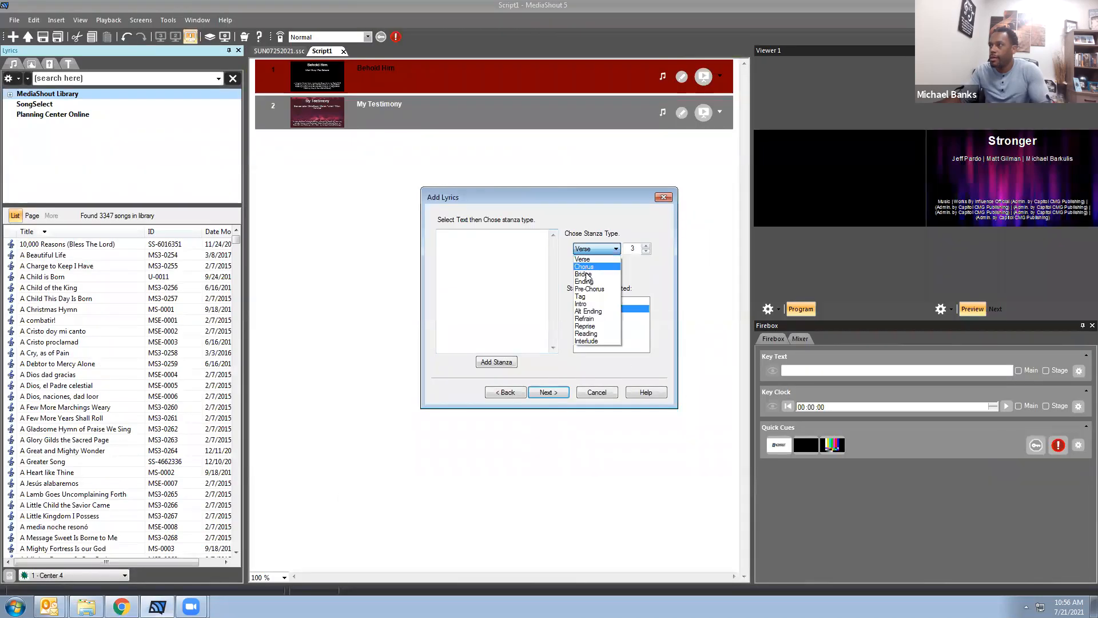
{"action": "left_click", "coordinate": [593, 268]}
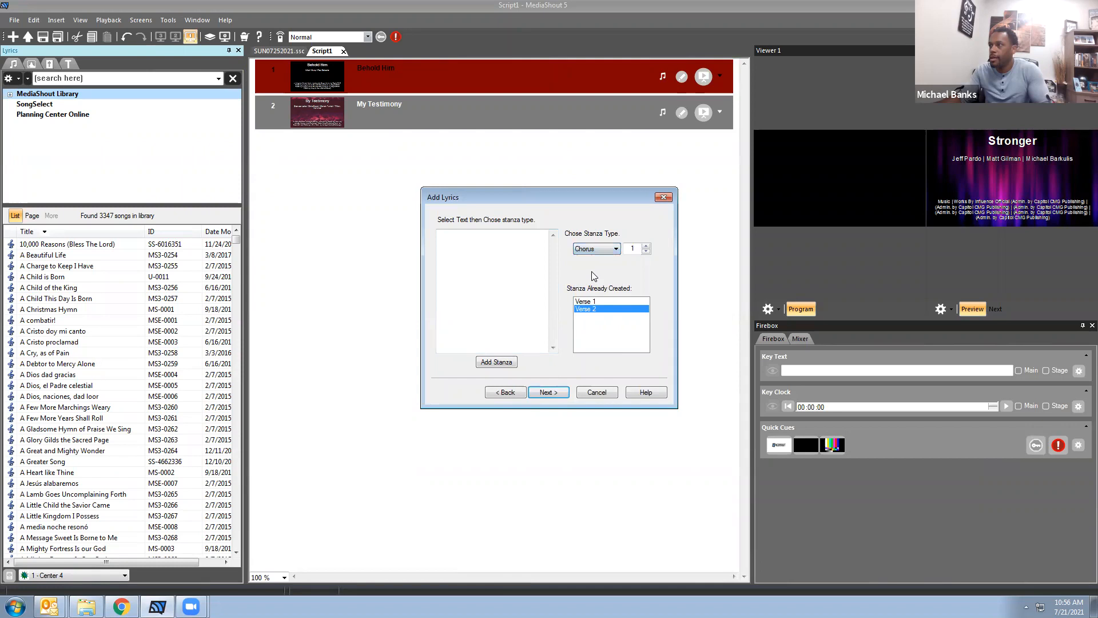
{"action": "right_click", "coordinate": [477, 251]}
{"action": "left_click", "coordinate": [501, 299]}
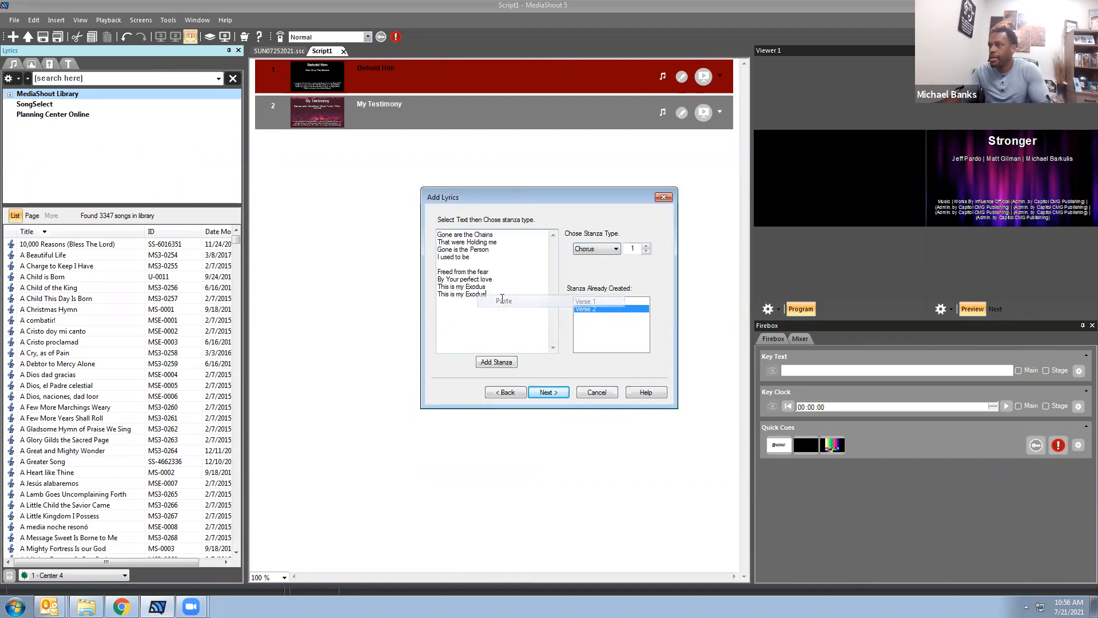
{"action": "left_click", "coordinate": [498, 364]}
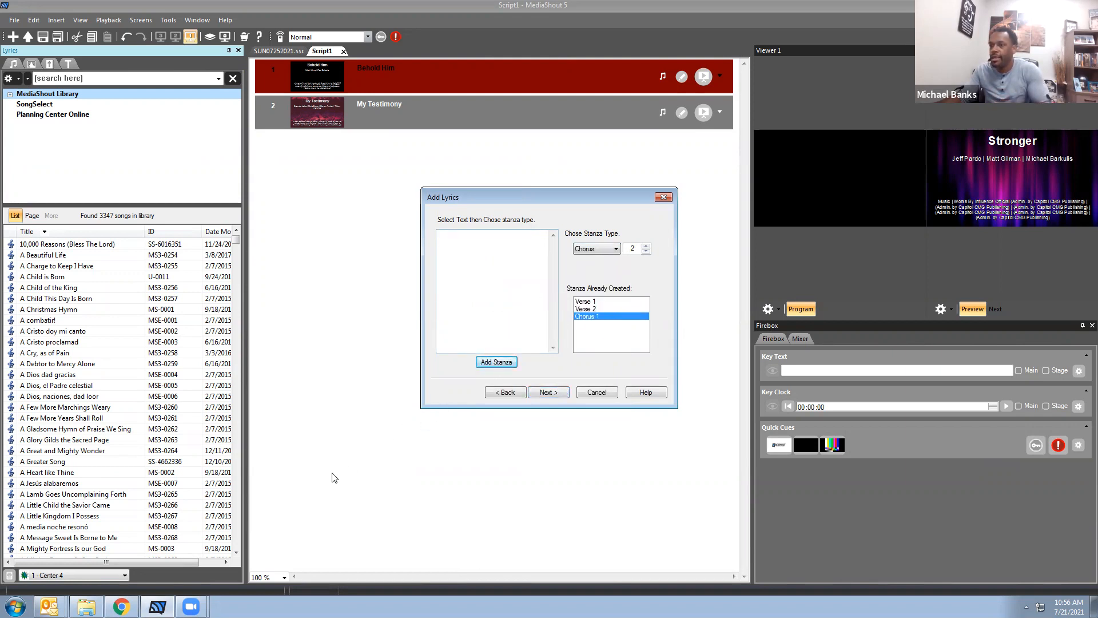
Copy the Bridge 1 lyrics from Planning Center into MediaShout's new lyric and add them as a stanza of type Bridge 1.
{"action": "left_click", "coordinate": [122, 606]}
{"action": "scroll", "coordinate": [157, 396], "scroll_direction": "down", "scroll_amount": 5}
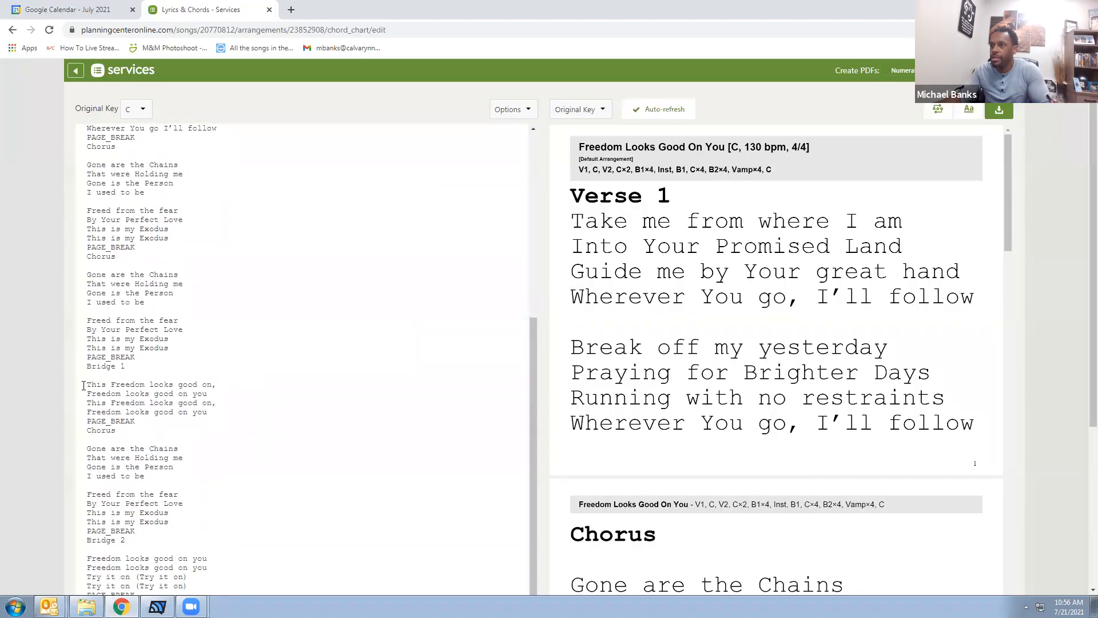
{"action": "scroll", "coordinate": [88, 389], "scroll_direction": "up", "scroll_amount": 5}
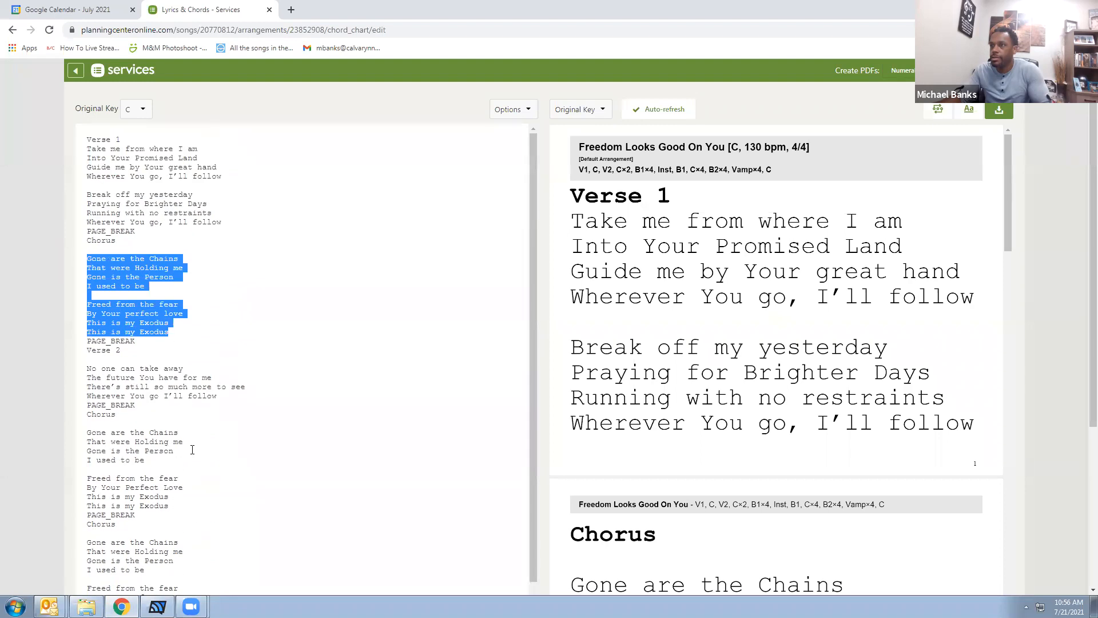
{"action": "scroll", "coordinate": [192, 450], "scroll_direction": "down", "scroll_amount": 5}
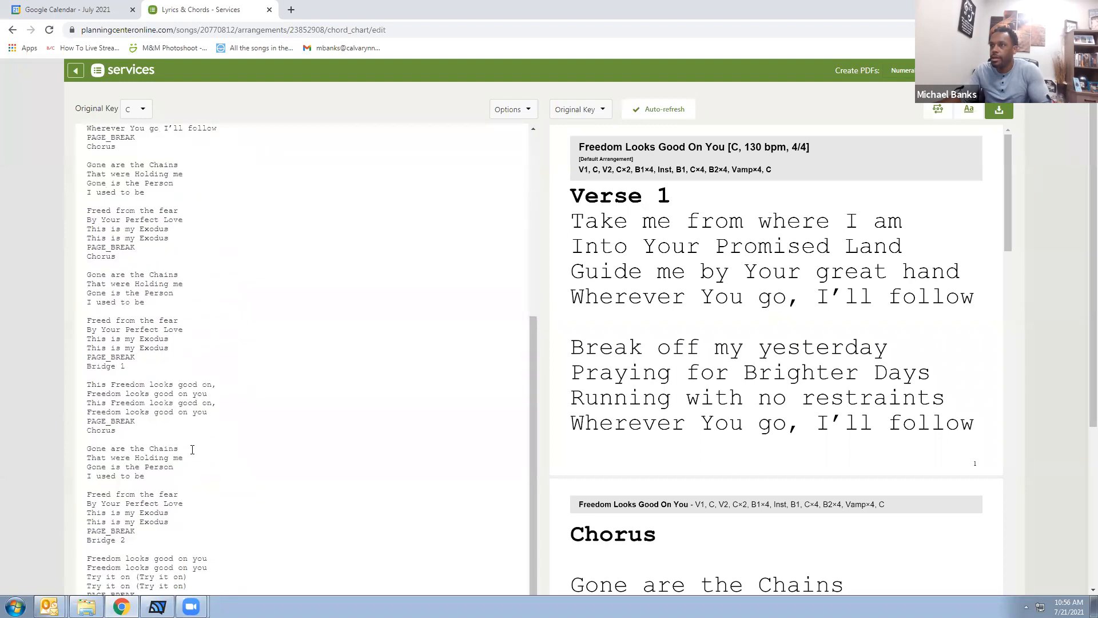
{"action": "scroll", "coordinate": [91, 284], "scroll_direction": "down", "scroll_amount": 2}
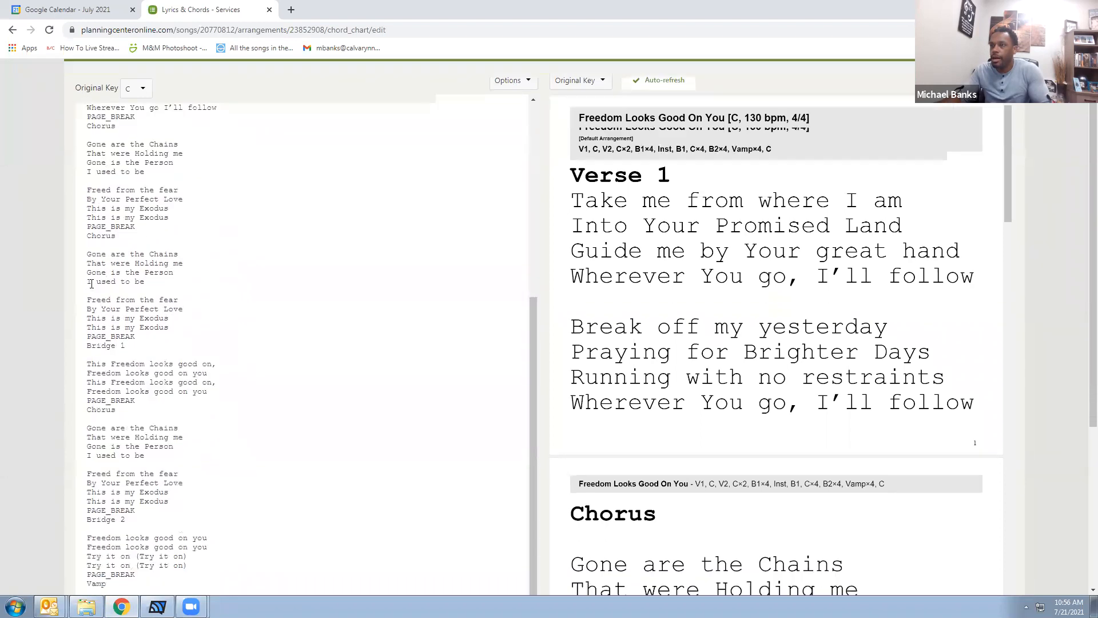
{"action": "scroll", "coordinate": [99, 263], "scroll_direction": "up", "scroll_amount": 2}
{"action": "scroll", "coordinate": [98, 263], "scroll_direction": "down", "scroll_amount": 2}
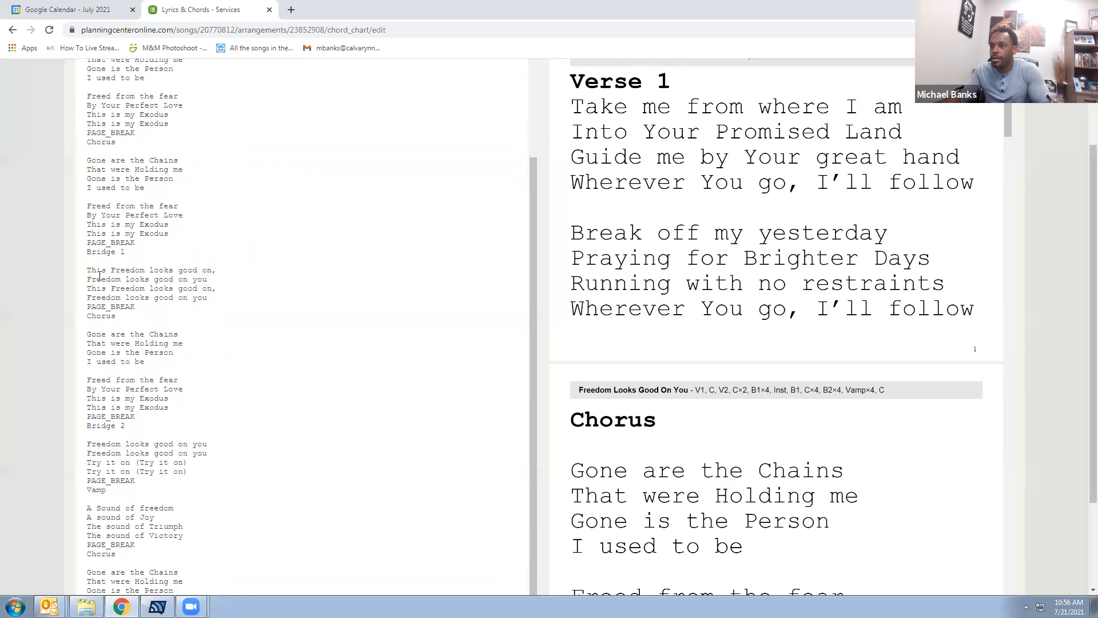
{"action": "left_click_drag", "start_coordinate": [88, 269], "coordinate": [206, 298]}
{"action": "right_click", "coordinate": [156, 286]}
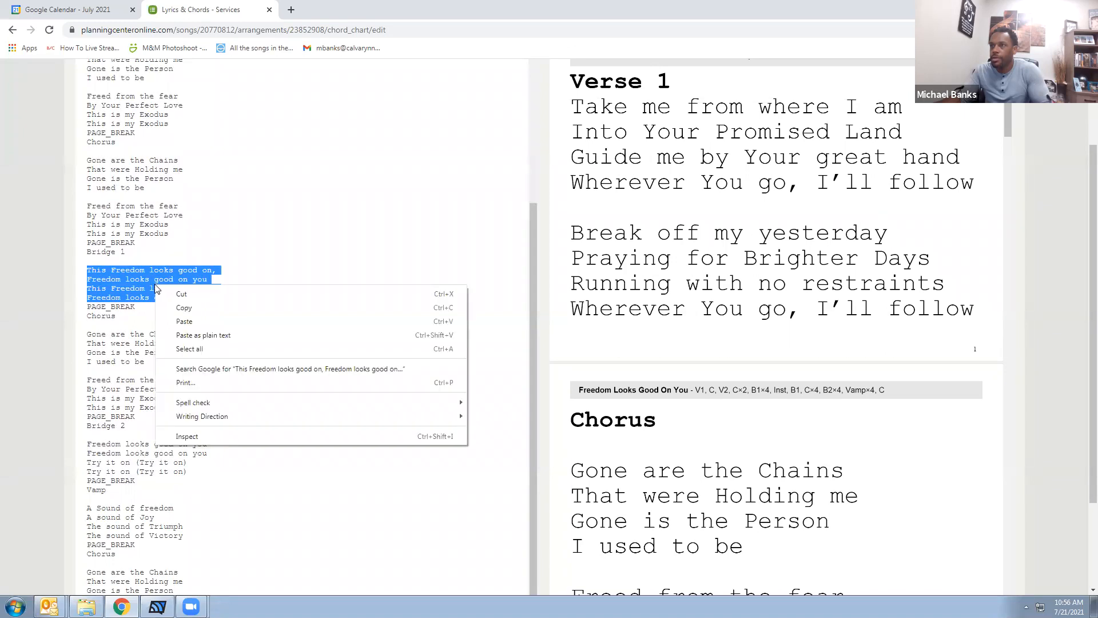
{"action": "left_click", "coordinate": [184, 307]}
{"action": "left_click", "coordinate": [157, 606]}
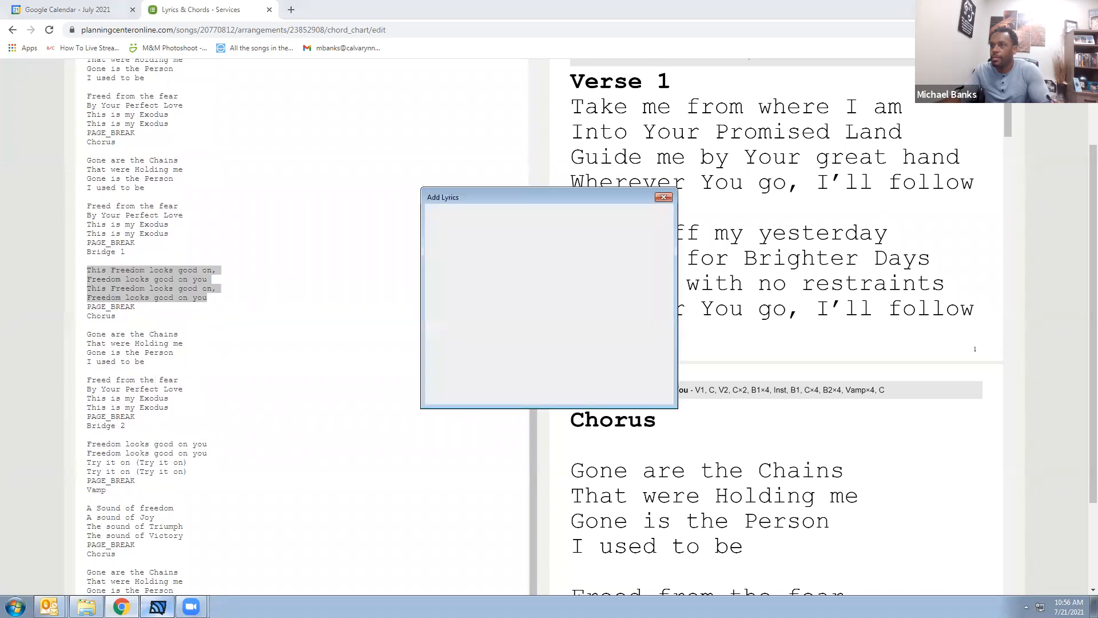
{"action": "right_click", "coordinate": [474, 292]}
{"action": "left_click", "coordinate": [503, 346]}
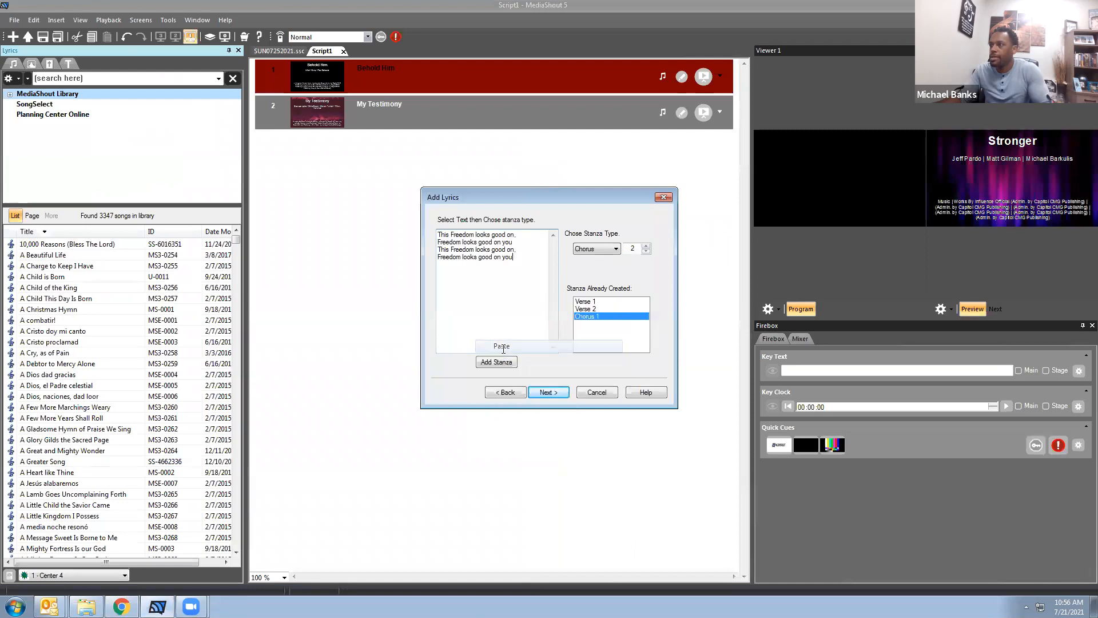
{"action": "left_click", "coordinate": [612, 249]}
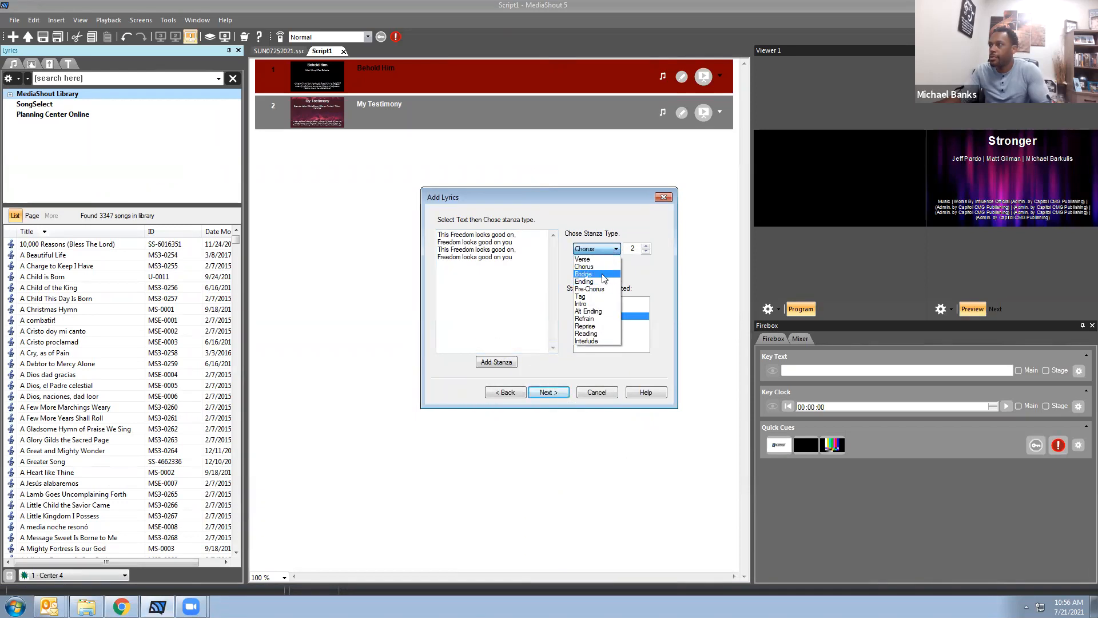
{"action": "left_click", "coordinate": [602, 274]}
{"action": "left_click", "coordinate": [498, 363]}
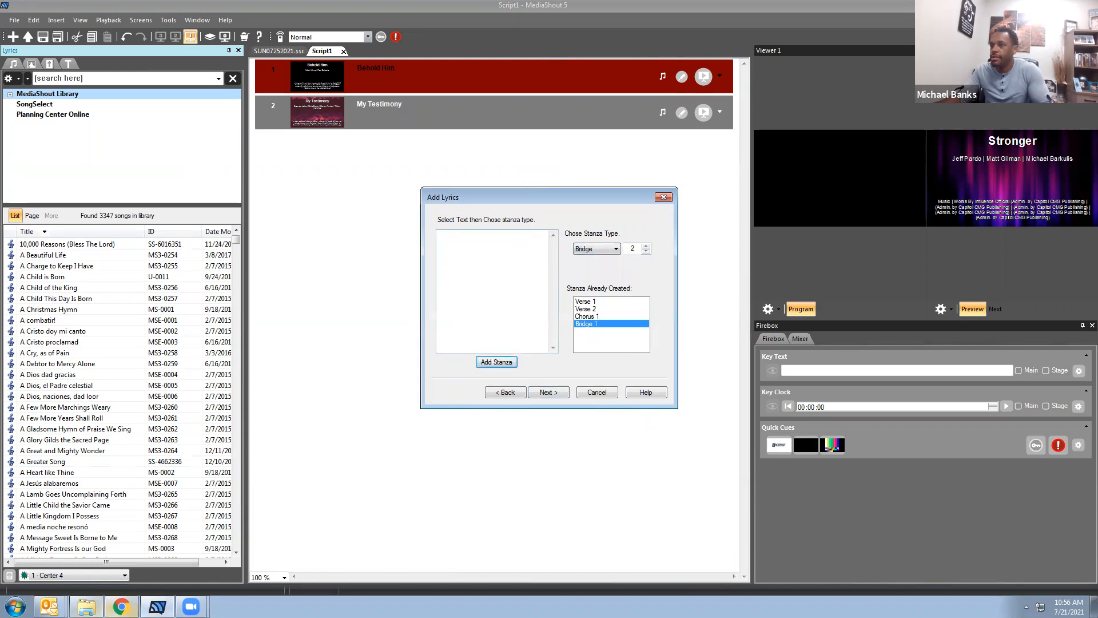
Copy the Bridge 2 lyrics from Planning Center into MediaShout's new lyric and add them as stanza Bridge 2.
{"action": "left_click", "coordinate": [121, 606]}
{"action": "scroll", "coordinate": [100, 334], "scroll_direction": "down", "scroll_amount": 1}
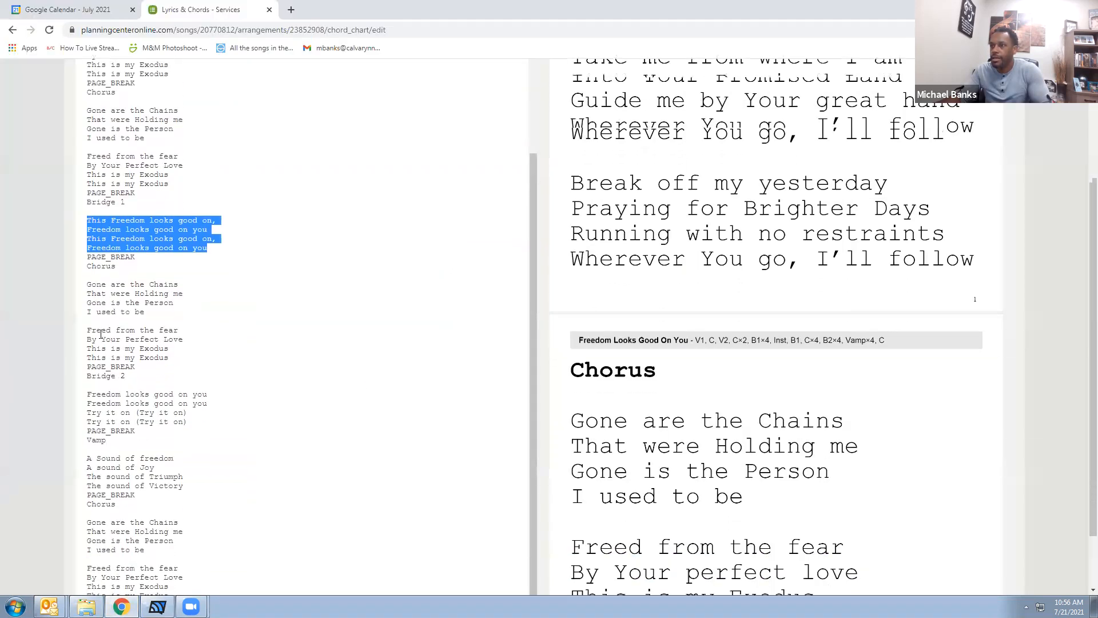
{"action": "left_click_drag", "start_coordinate": [85, 389], "coordinate": [189, 412]}
{"action": "right_click", "coordinate": [167, 410]}
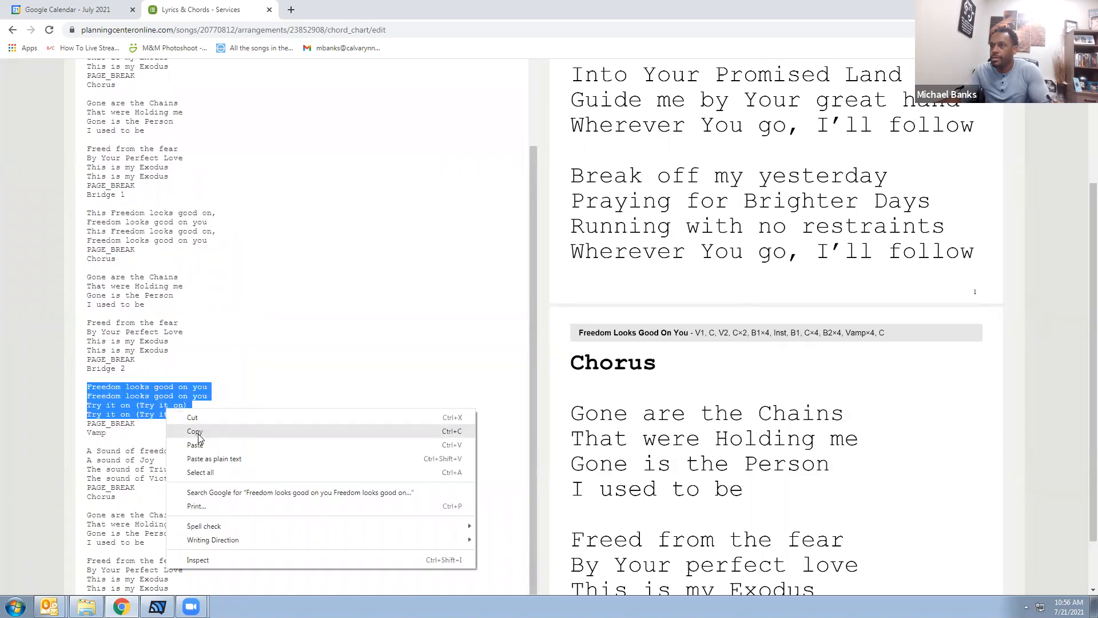
{"action": "left_click", "coordinate": [195, 432]}
{"action": "left_click", "coordinate": [157, 606]}
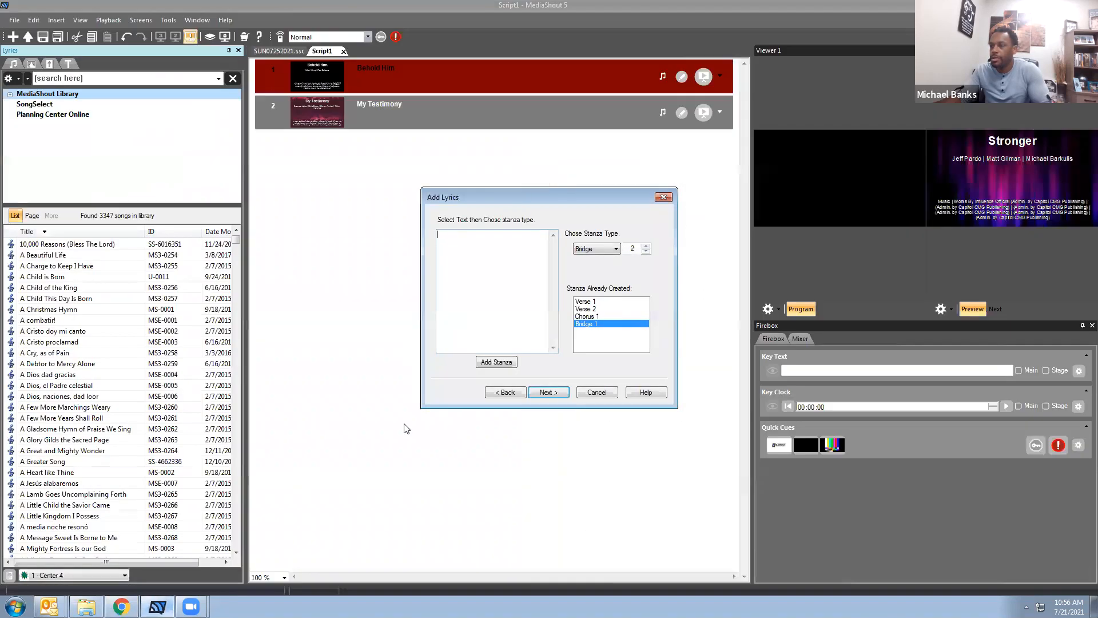
{"action": "right_click", "coordinate": [497, 285]}
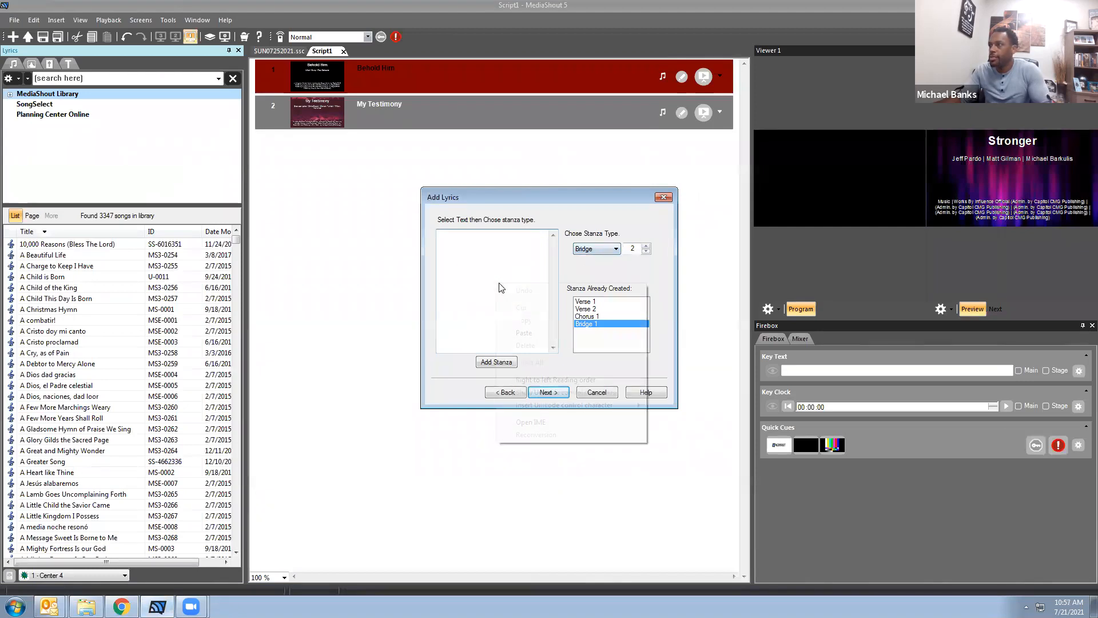
{"action": "left_click", "coordinate": [522, 331]}
{"action": "left_click", "coordinate": [507, 363]}
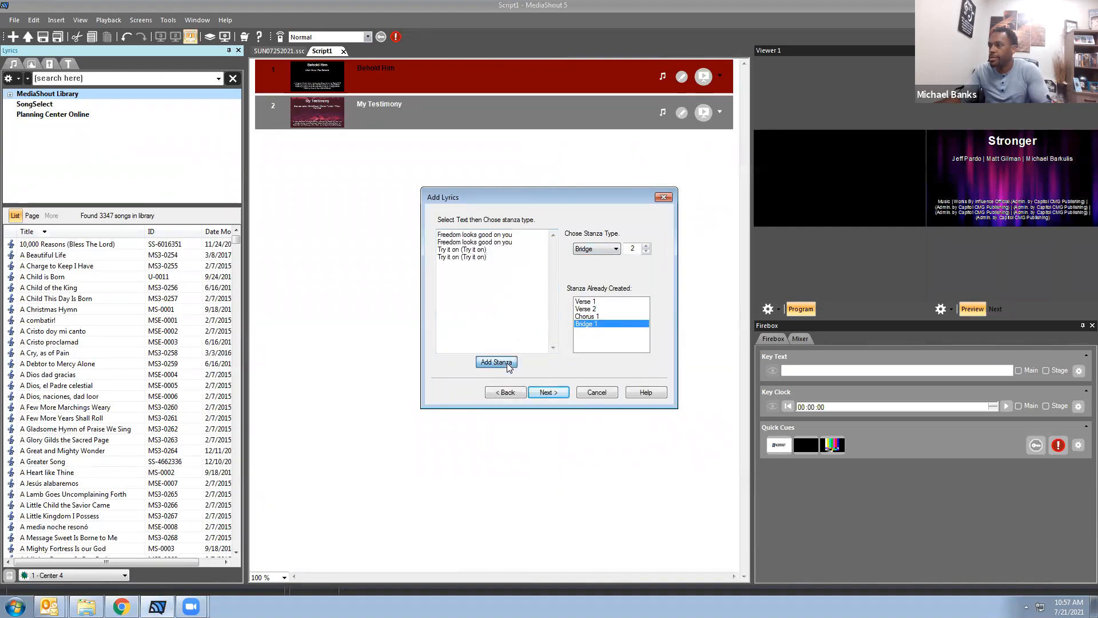
Copy the Vamp lyrics from Planning Center into MediaShout's new lyric and add them as a stanza of type Refrain 1.
{"action": "key", "text": "alt+Tab"}
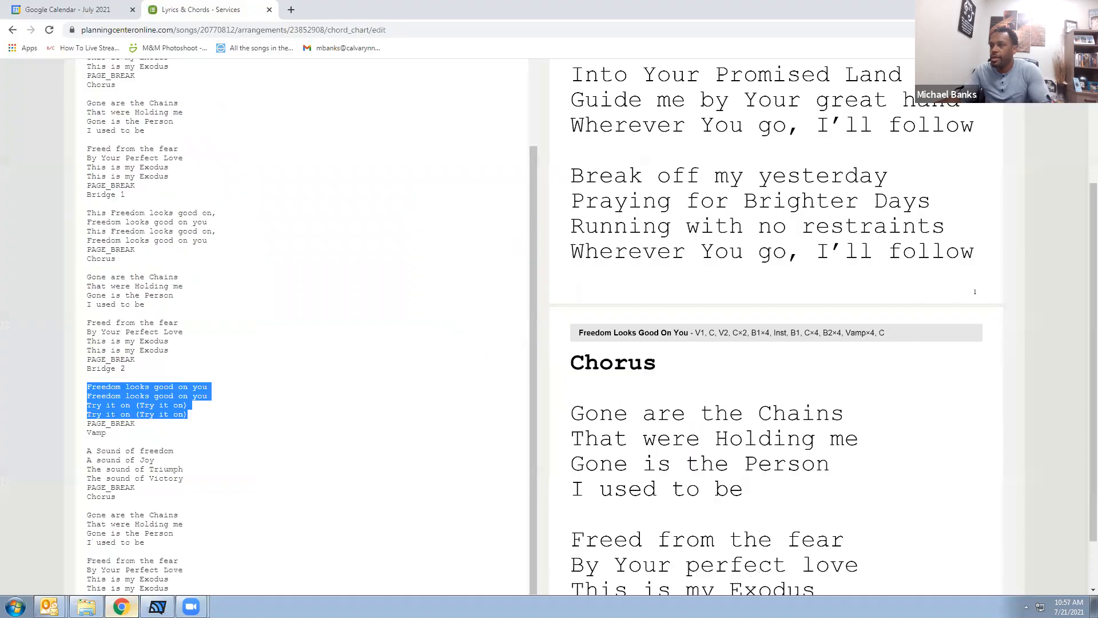
{"action": "scroll", "coordinate": [87, 391], "scroll_direction": "down", "scroll_amount": 2}
{"action": "left_click_drag", "start_coordinate": [83, 387], "coordinate": [190, 412]}
{"action": "right_click", "coordinate": [135, 397]}
{"action": "left_click", "coordinate": [157, 422]}
{"action": "left_click", "coordinate": [157, 606]}
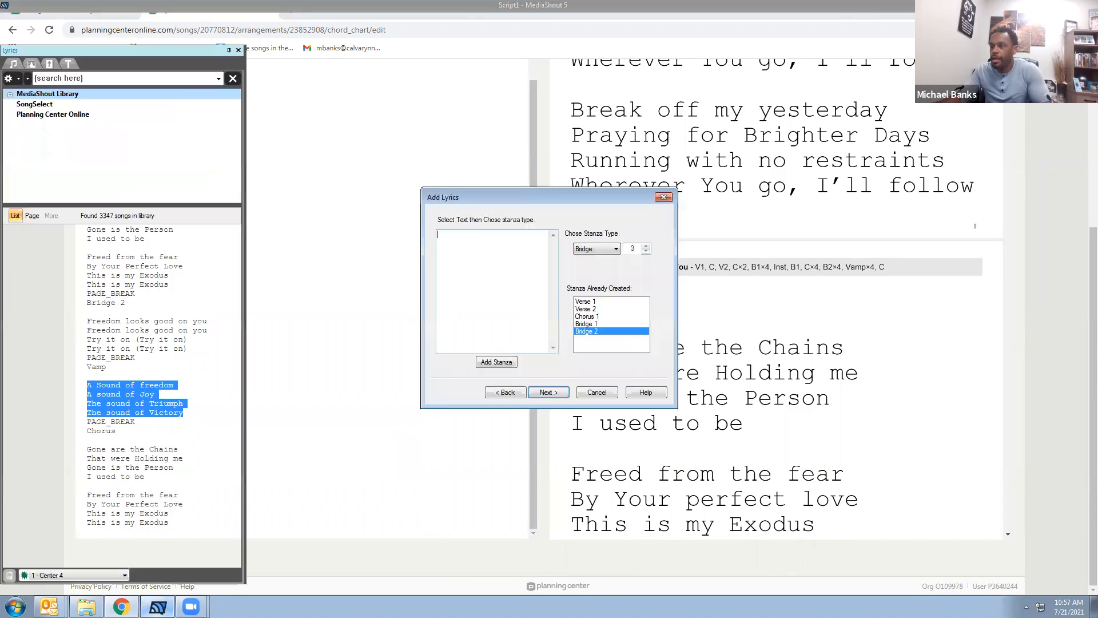
{"action": "left_click", "coordinate": [584, 249]}
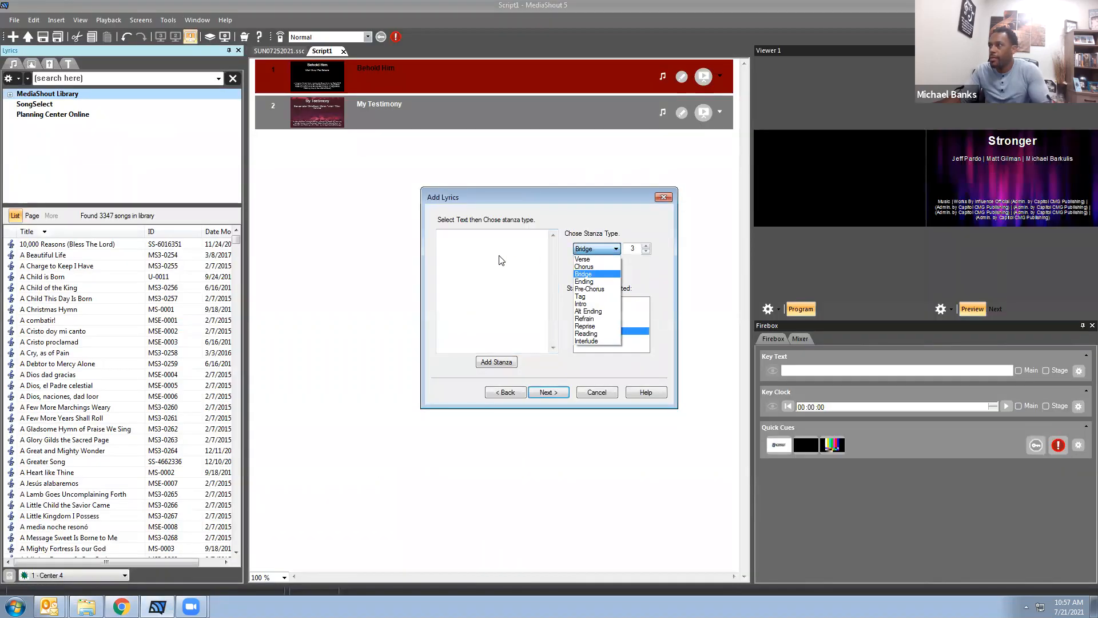
{"action": "right_click", "coordinate": [501, 260]}
{"action": "left_click", "coordinate": [521, 312]}
{"action": "left_click", "coordinate": [601, 249]}
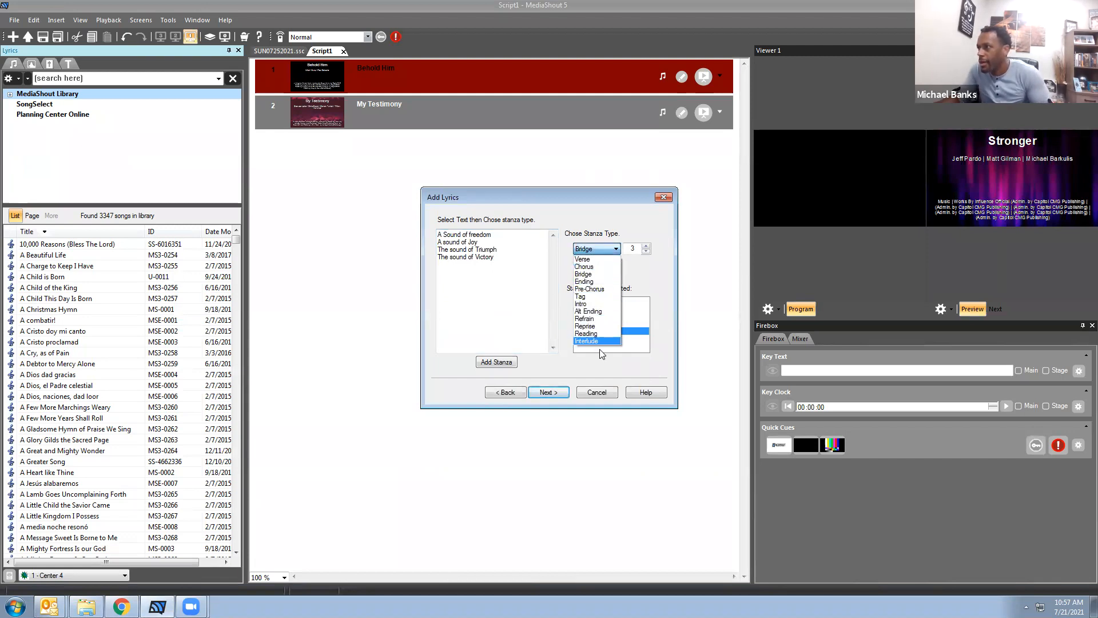
{"action": "left_click", "coordinate": [597, 318]}
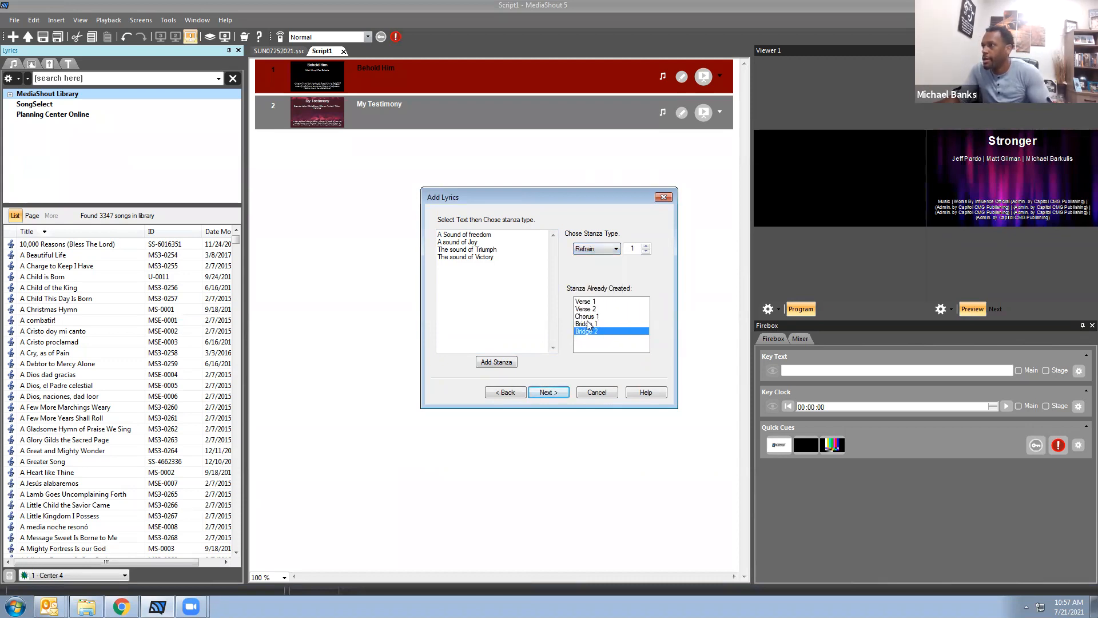
{"action": "left_click", "coordinate": [501, 364]}
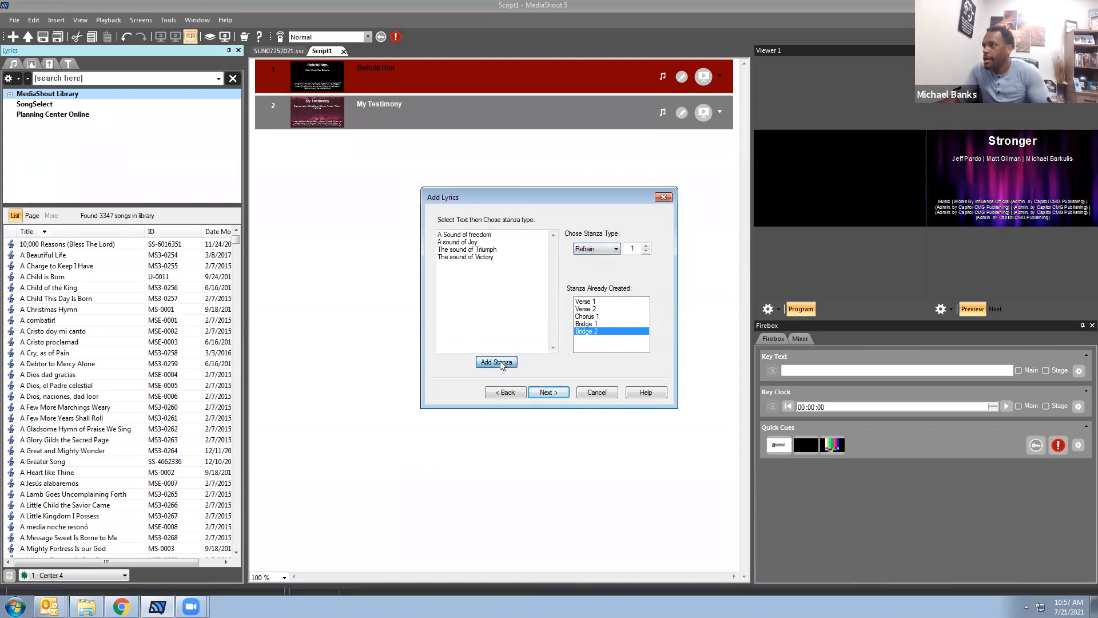
Proceed to the arrangement and insert a Blank after the Title and another Blank after Refrain 1.
{"action": "left_click", "coordinate": [547, 391]}
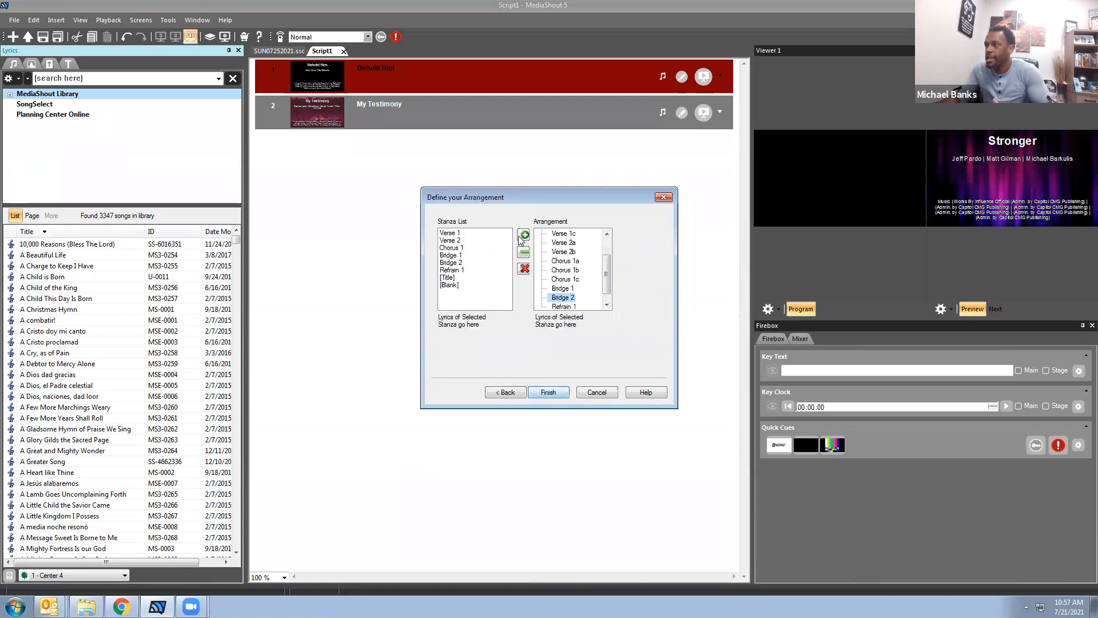
{"action": "left_click_drag", "start_coordinate": [607, 275], "coordinate": [608, 253]}
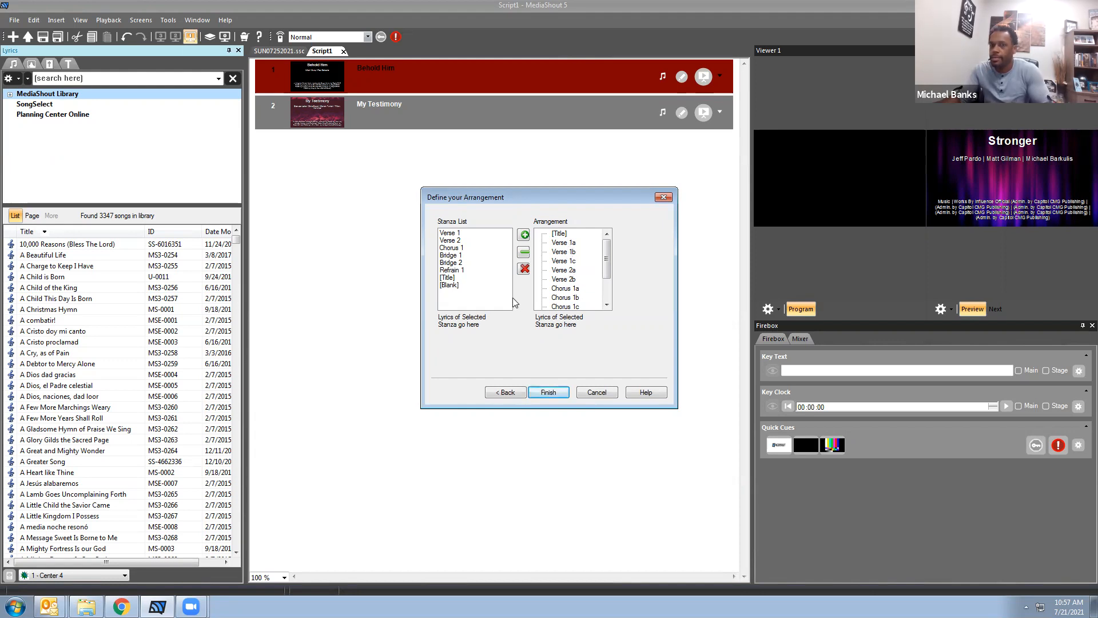
{"action": "left_click", "coordinate": [565, 235]}
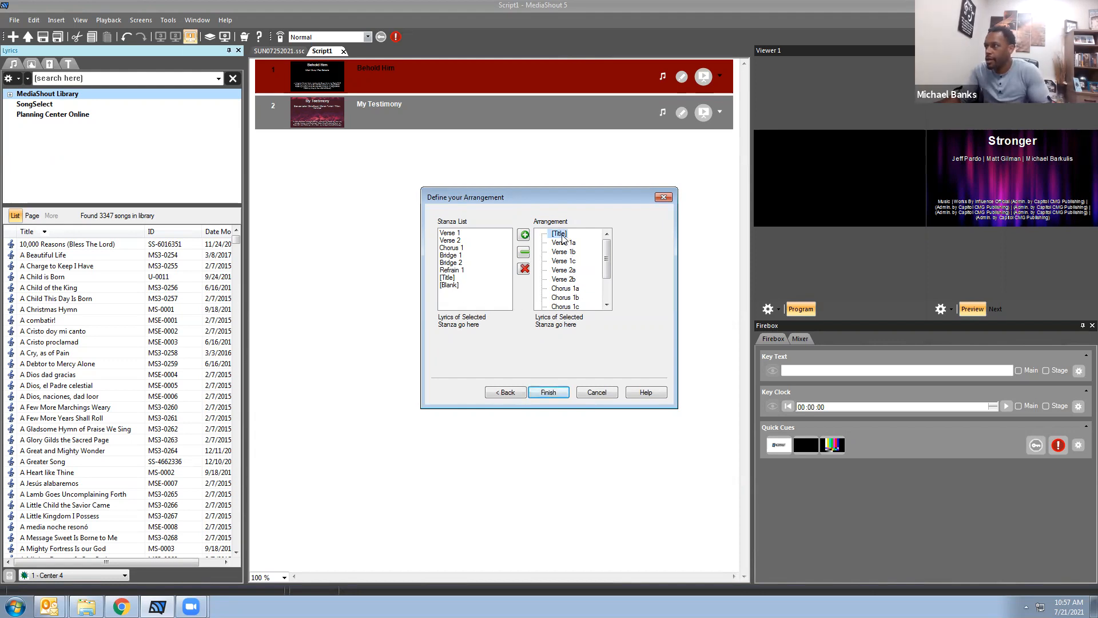
{"action": "left_click_drag", "start_coordinate": [454, 291], "coordinate": [609, 310]}
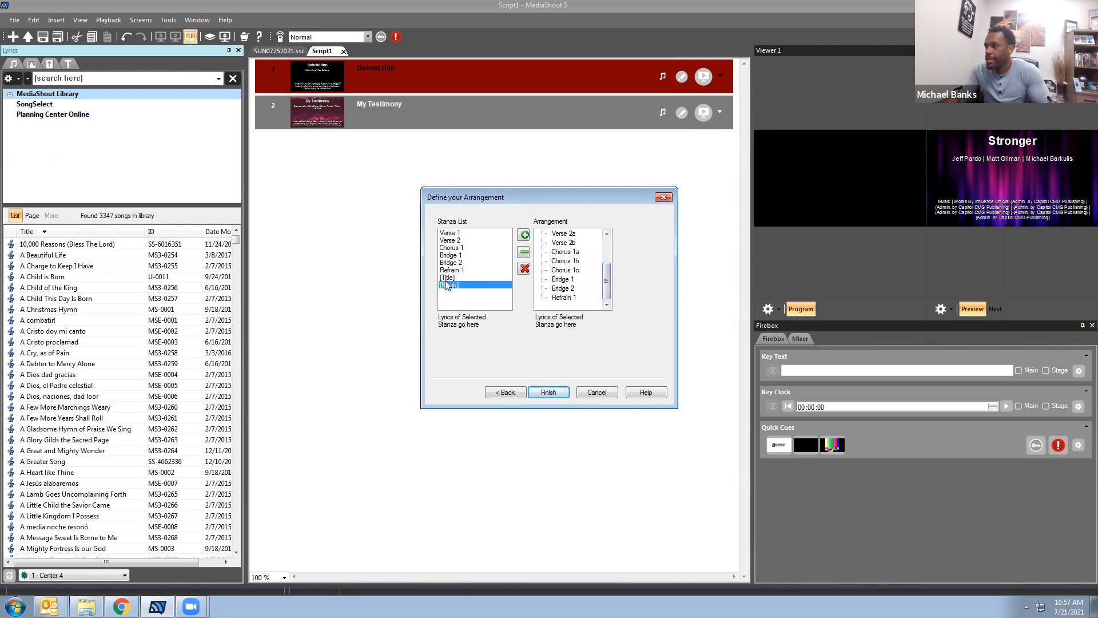
{"action": "left_click_drag", "start_coordinate": [449, 285], "coordinate": [606, 256]}
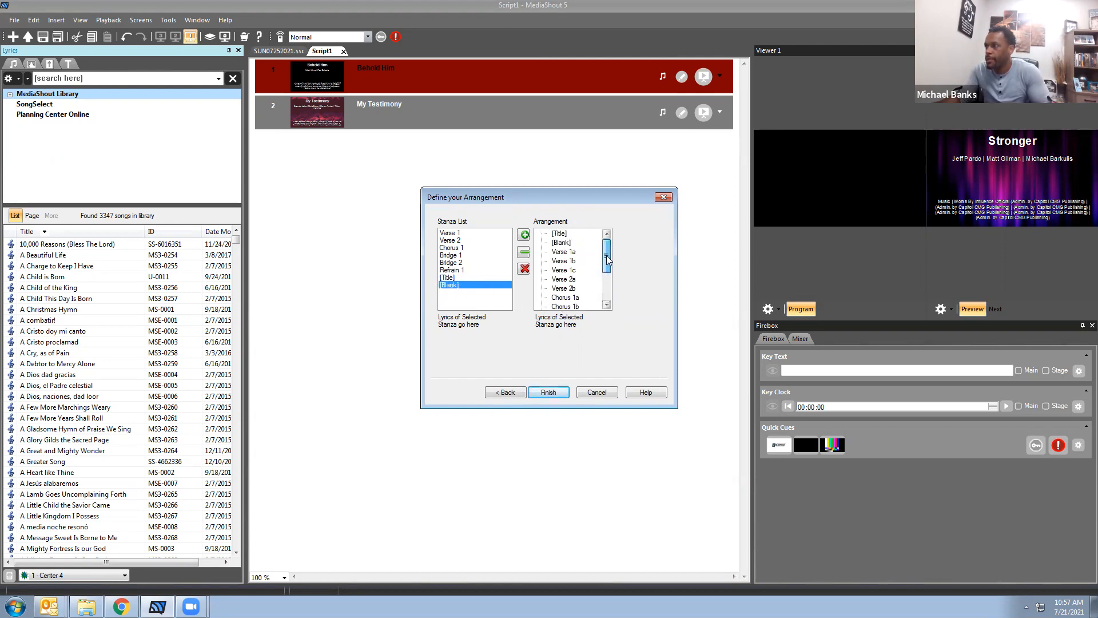
Check the song order in Planning Center and move Chorus 1 between Verse 1 and Verse 2 in MediaShout's arrangement.
{"action": "left_click", "coordinate": [120, 606]}
{"action": "scroll", "coordinate": [228, 522], "scroll_direction": "up", "scroll_amount": 5}
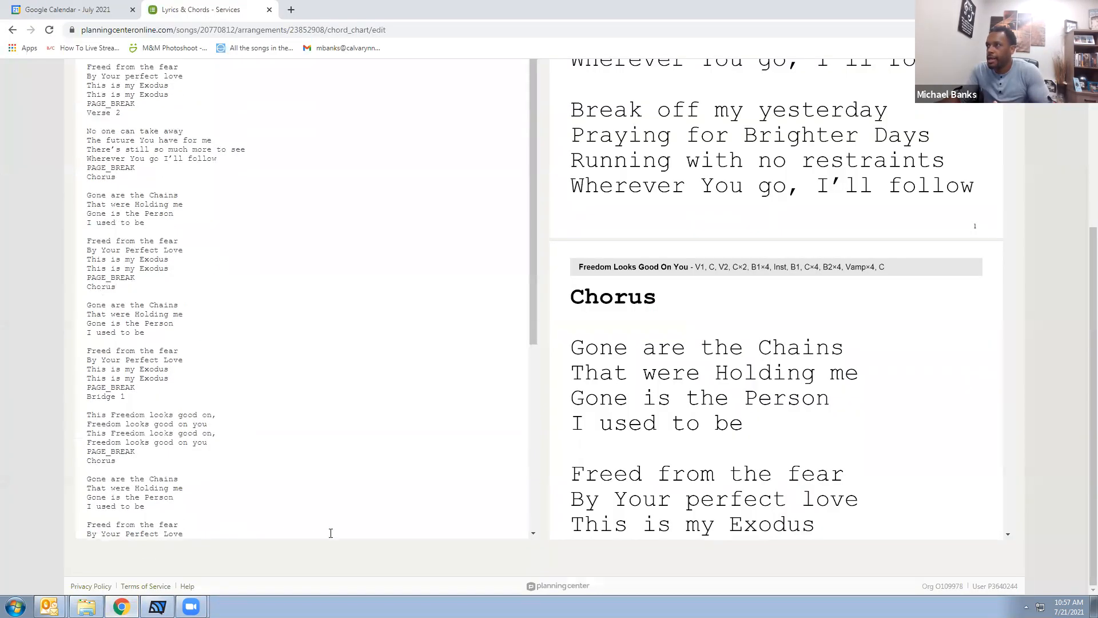
{"action": "scroll", "coordinate": [5, 502], "scroll_direction": "up", "scroll_amount": 4}
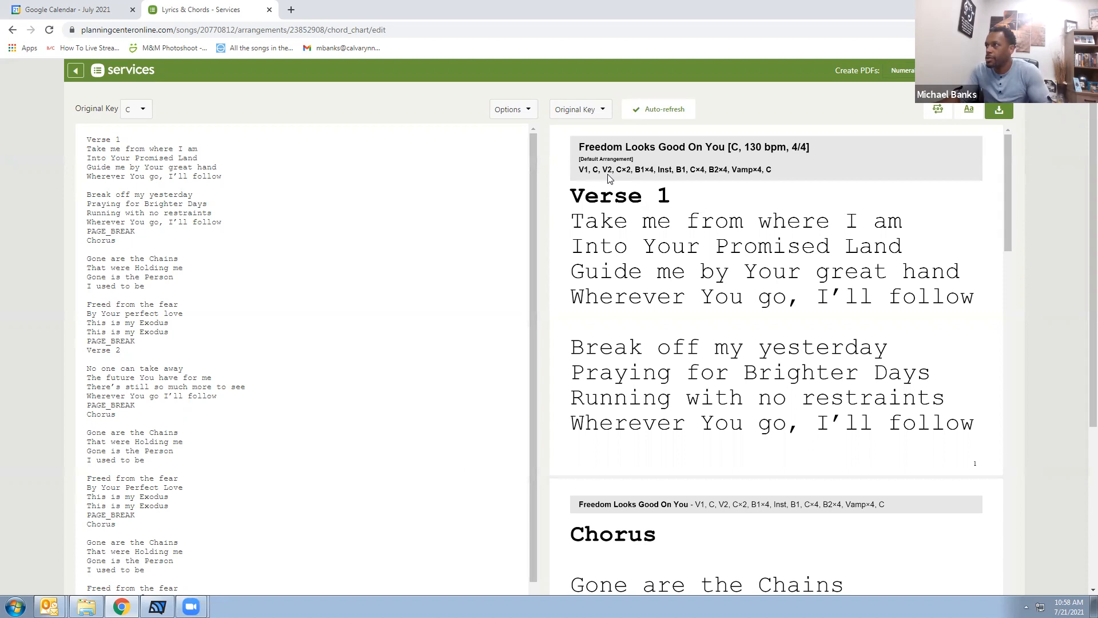
{"action": "left_click", "coordinate": [158, 606]}
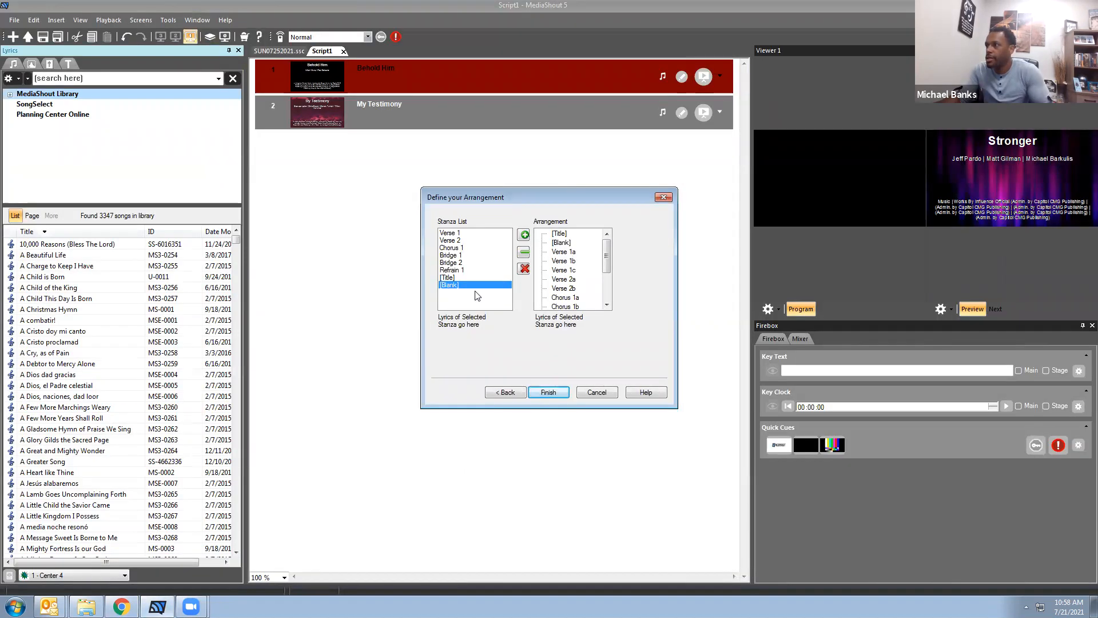
{"action": "left_click", "coordinate": [563, 300]}
{"action": "scroll", "coordinate": [562, 300], "scroll_direction": "down", "scroll_amount": 2}
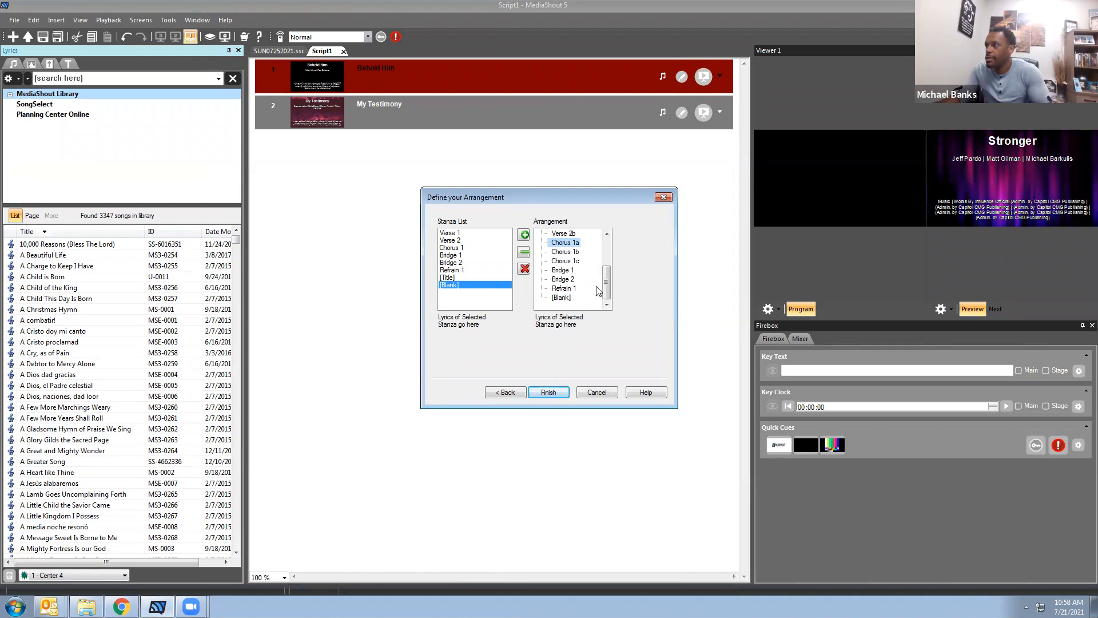
{"action": "scroll", "coordinate": [602, 289], "scroll_direction": "up", "scroll_amount": 1}
{"action": "left_click_drag", "start_coordinate": [557, 275], "coordinate": [564, 249]}
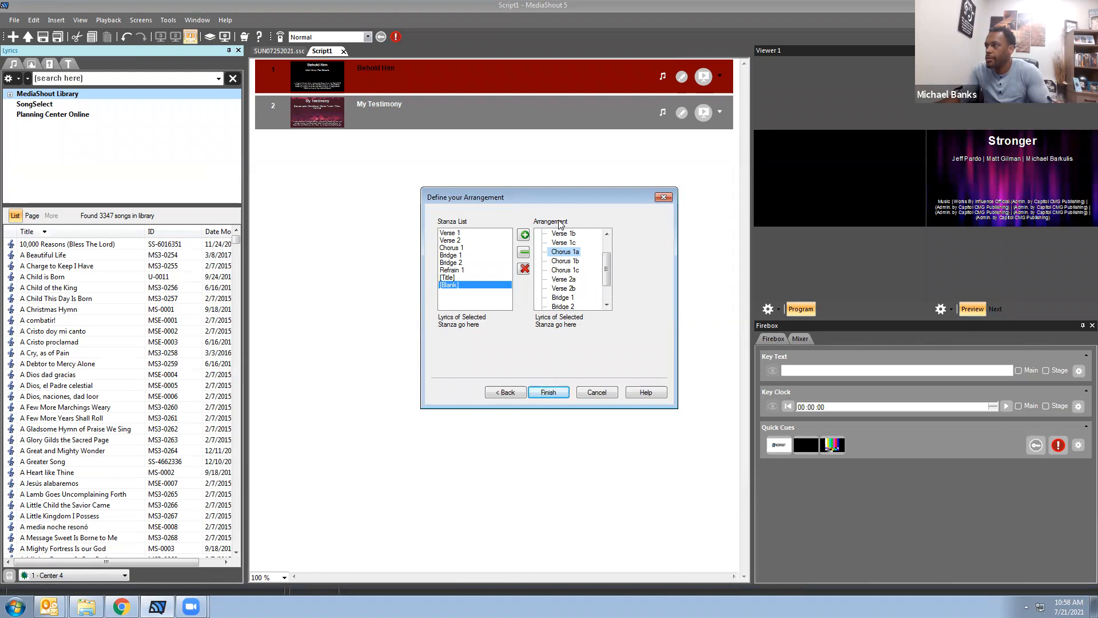
Insert Chorus 1 twice between Verse 2 and Bridge 1 in the arrangement.
{"action": "left_click", "coordinate": [455, 249]}
{"action": "left_click_drag", "start_coordinate": [456, 250], "coordinate": [568, 297]}
{"action": "scroll", "coordinate": [608, 270], "scroll_direction": "down", "scroll_amount": 1}
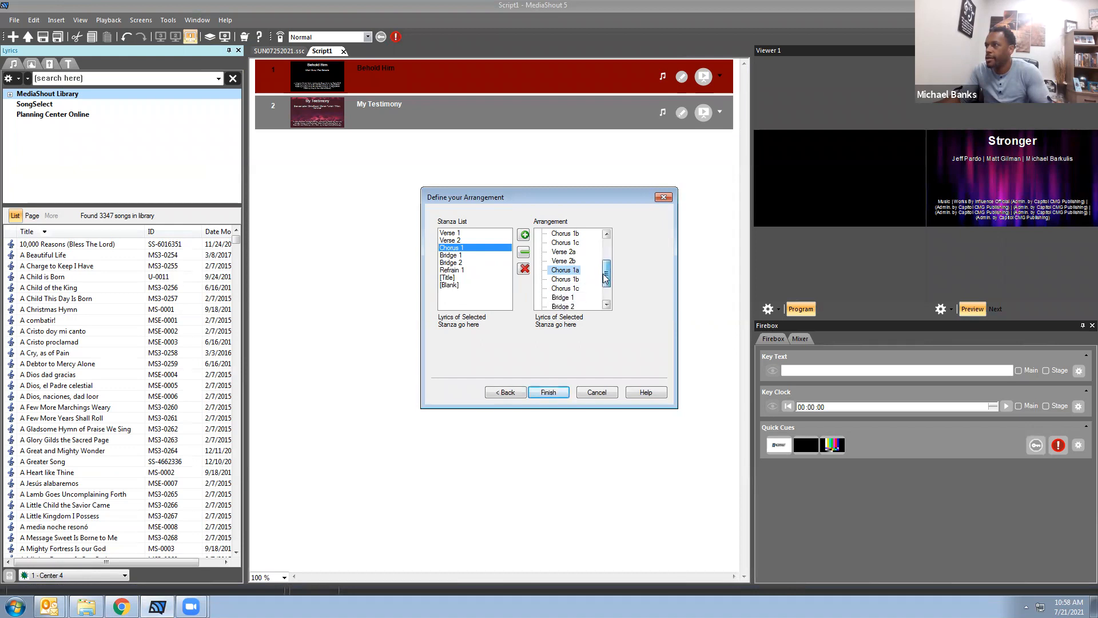
{"action": "left_click_drag", "start_coordinate": [491, 254], "coordinate": [568, 271]}
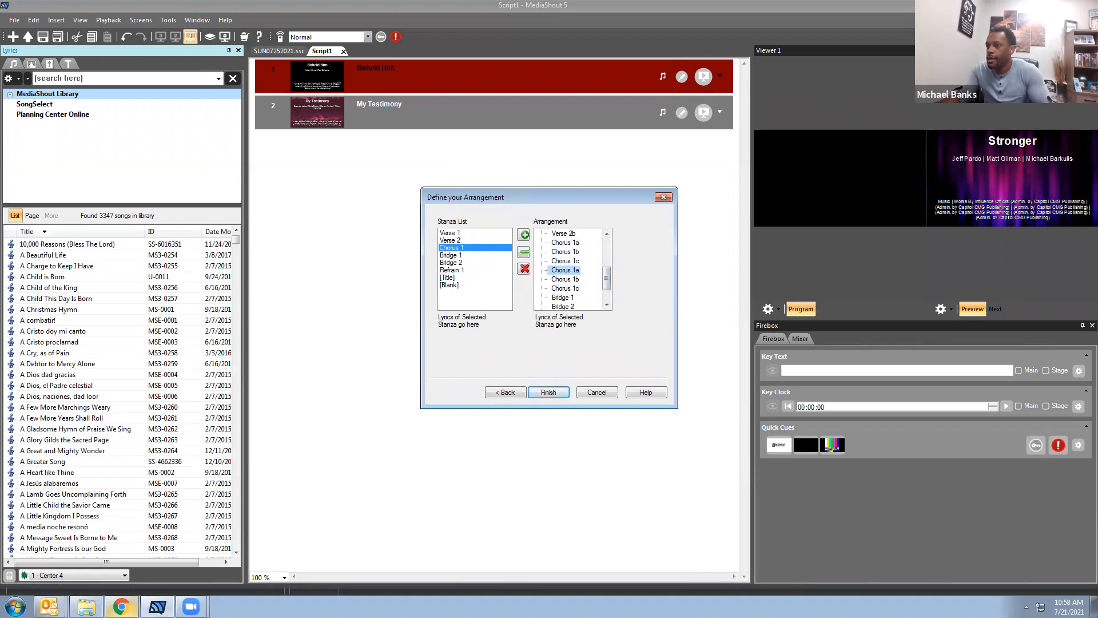
Recheck the song order in Planning Center and insert Chorus 1 between Bridge 1 and Bridge 2 in MediaShout's arrangement.
{"action": "left_click", "coordinate": [121, 606]}
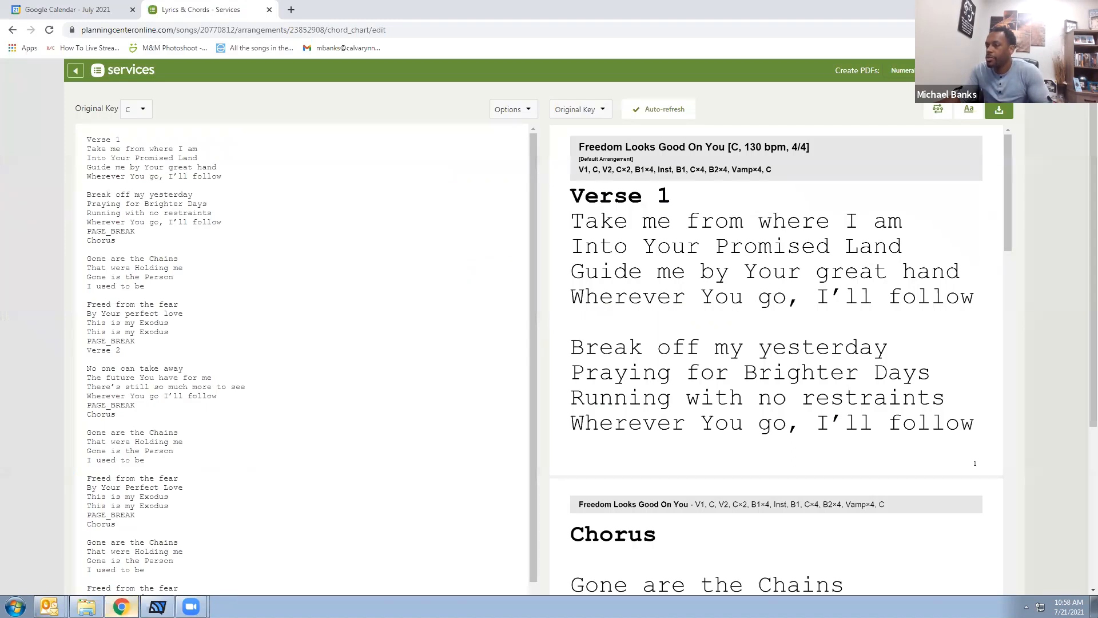
{"action": "mouse_move", "coordinate": [158, 606]}
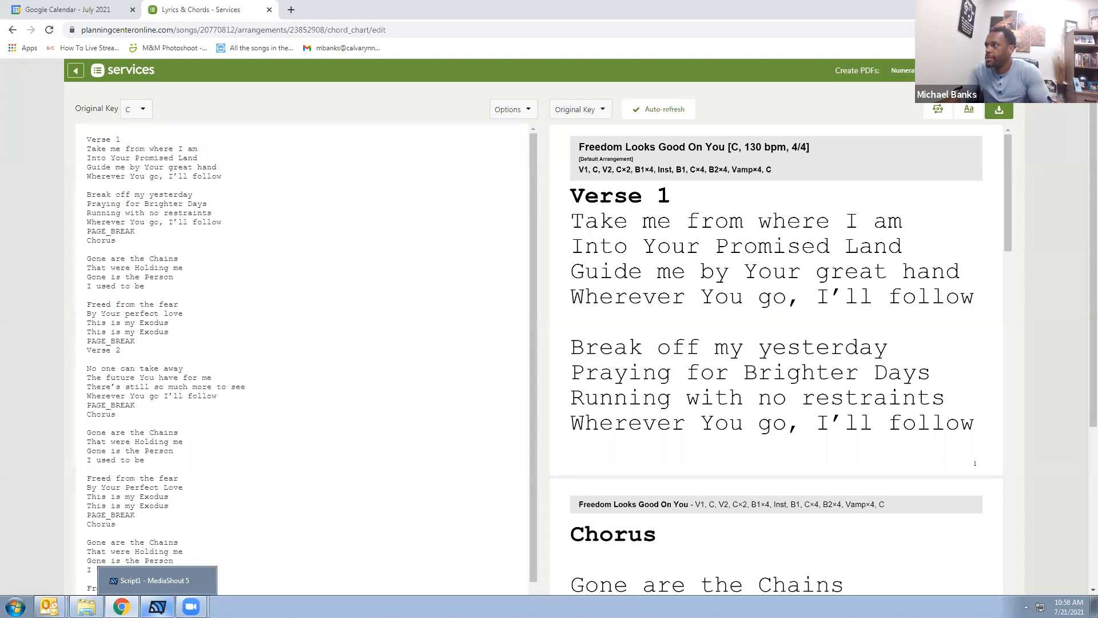
{"action": "left_click", "coordinate": [157, 607]}
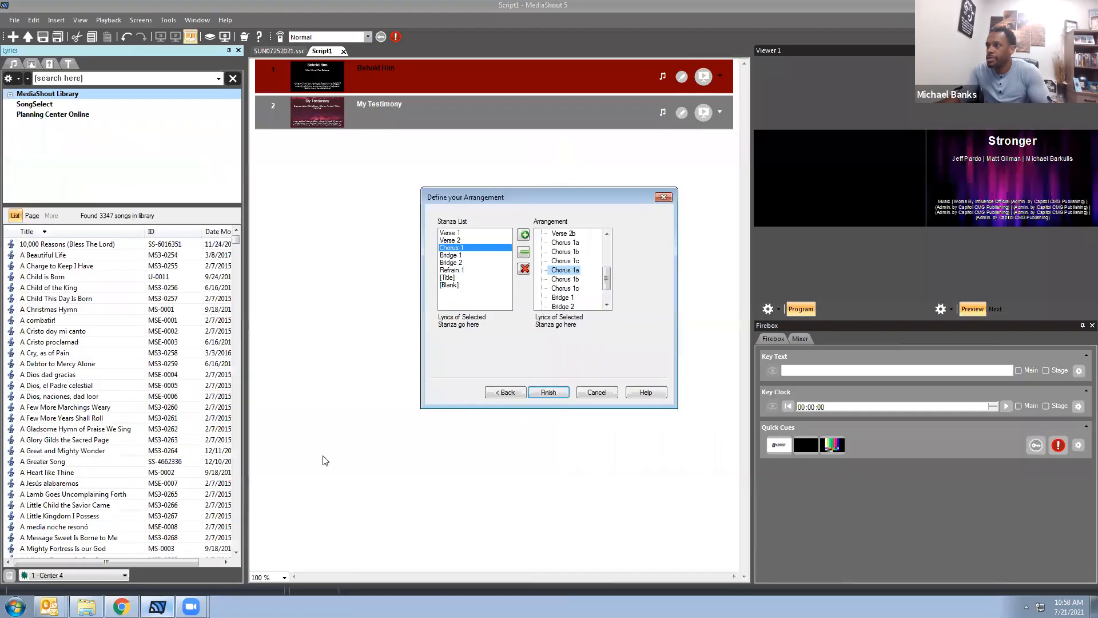
{"action": "left_click_drag", "start_coordinate": [608, 284], "coordinate": [608, 287]}
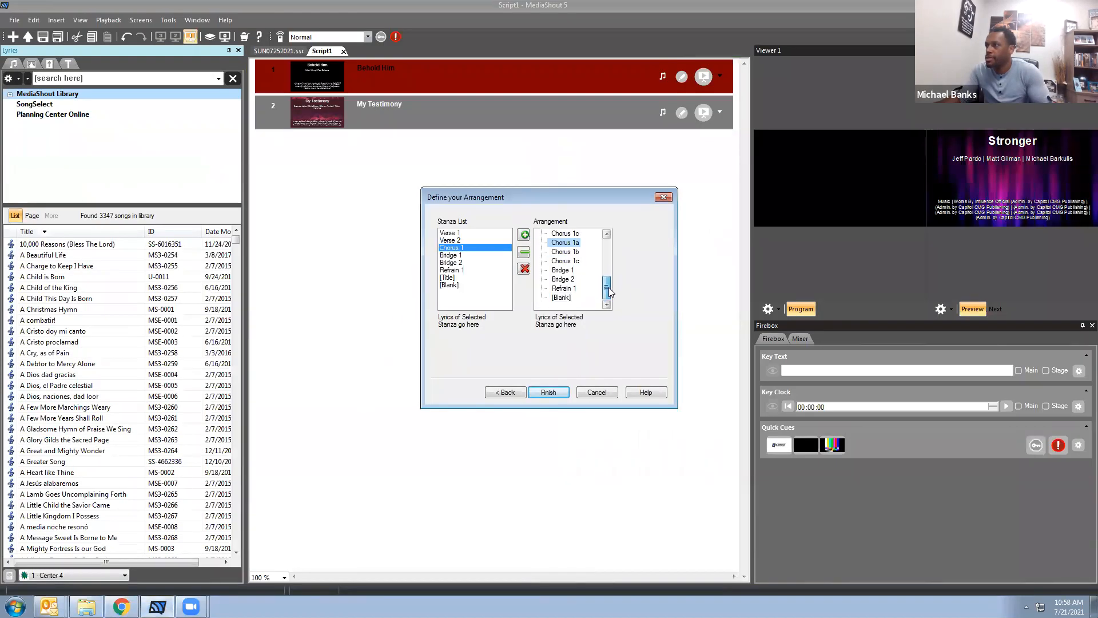
{"action": "left_click_drag", "start_coordinate": [450, 248], "coordinate": [554, 280]}
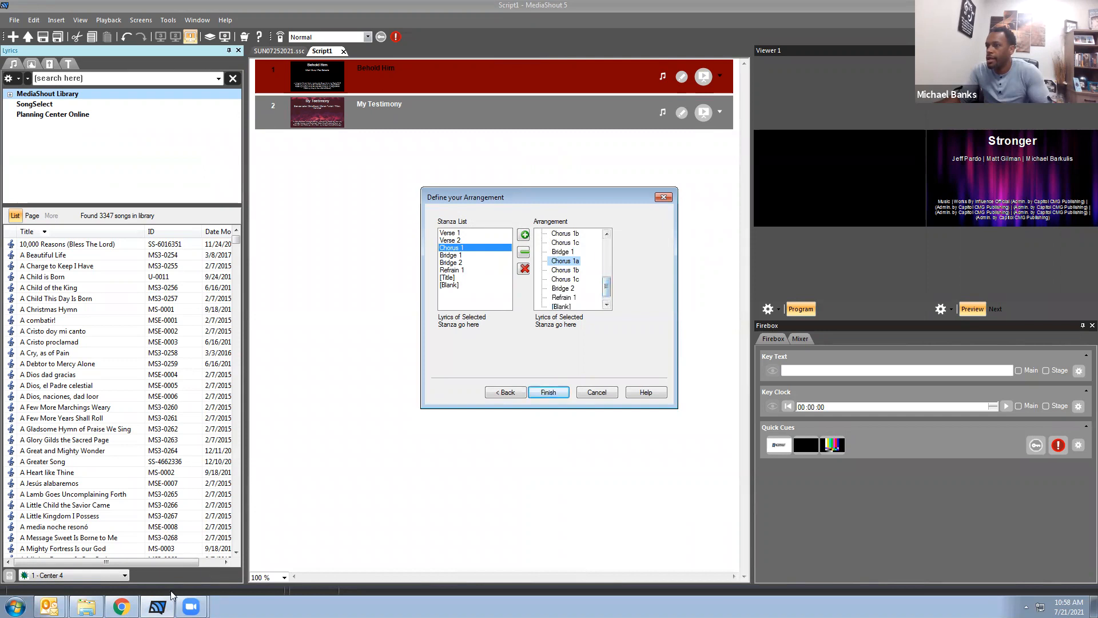
Compare with Planning Center's order, insert Chorus 1 between Refrain 1 and the closing Blank, and finish the lyric, dismissing the next empty wizard.
{"action": "left_click", "coordinate": [121, 606]}
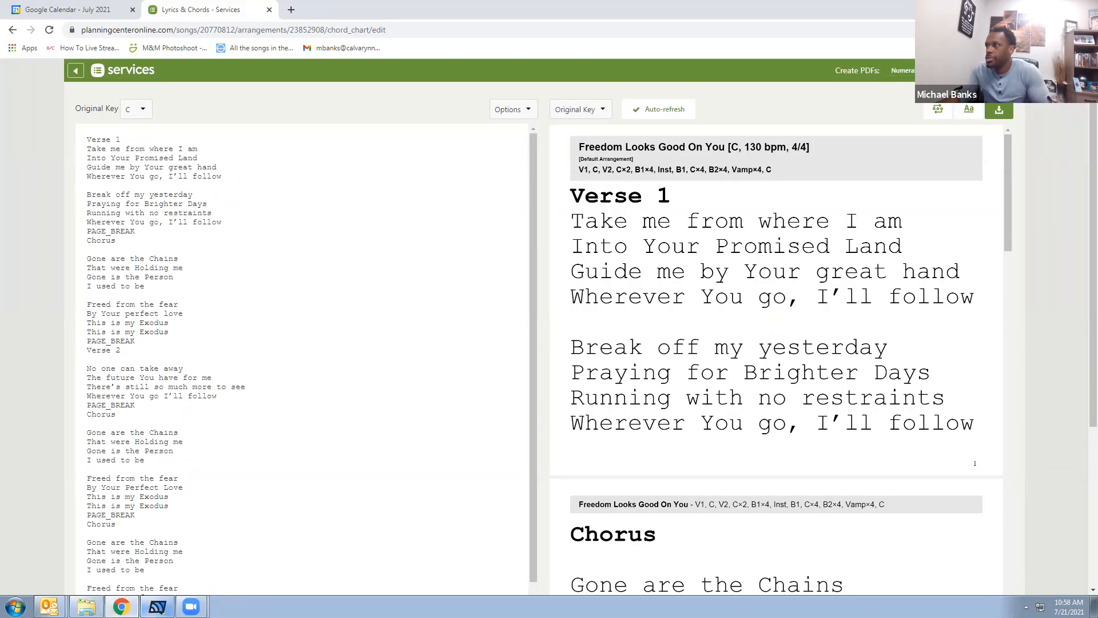
{"action": "left_click", "coordinate": [193, 563]}
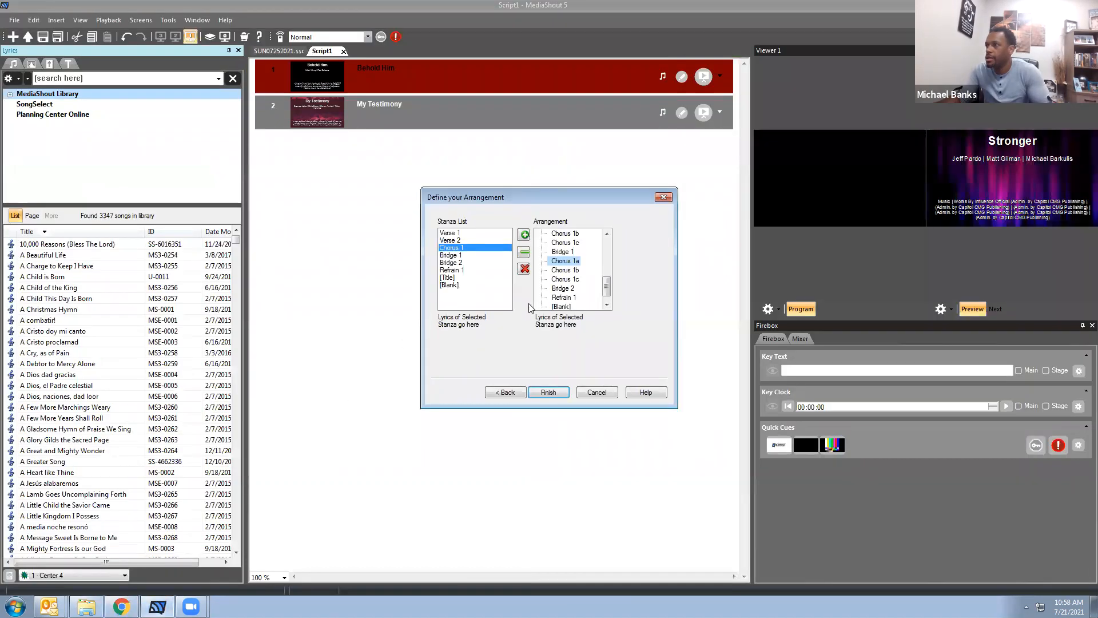
{"action": "left_click", "coordinate": [563, 289]}
{"action": "left_click", "coordinate": [121, 607]}
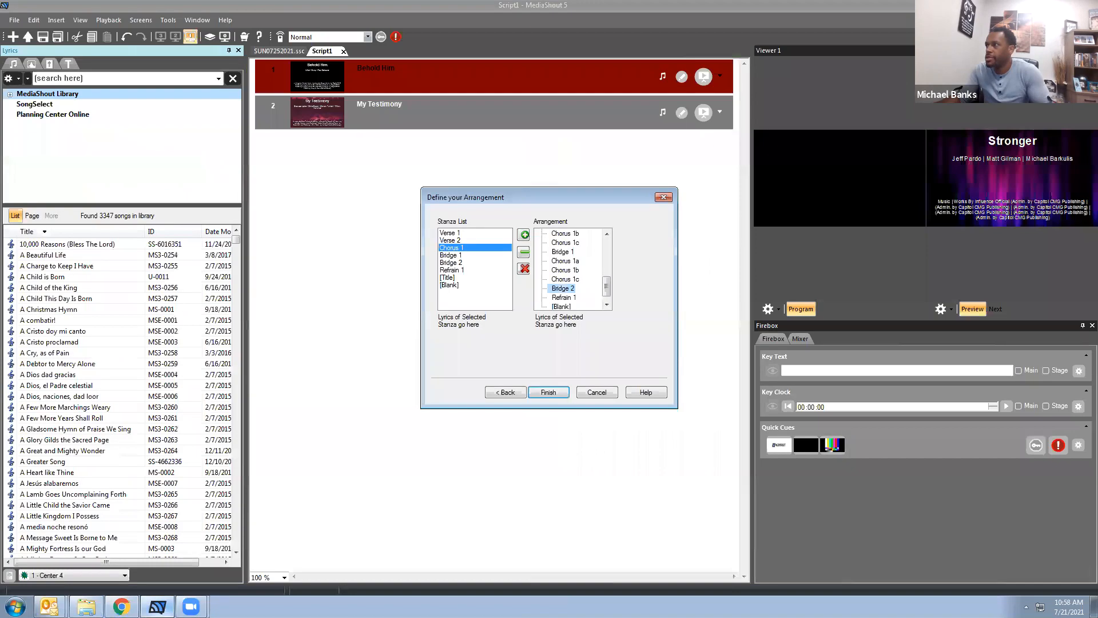
{"action": "left_click", "coordinate": [157, 606]}
{"action": "scroll", "coordinate": [607, 292], "scroll_direction": "down", "scroll_amount": 1}
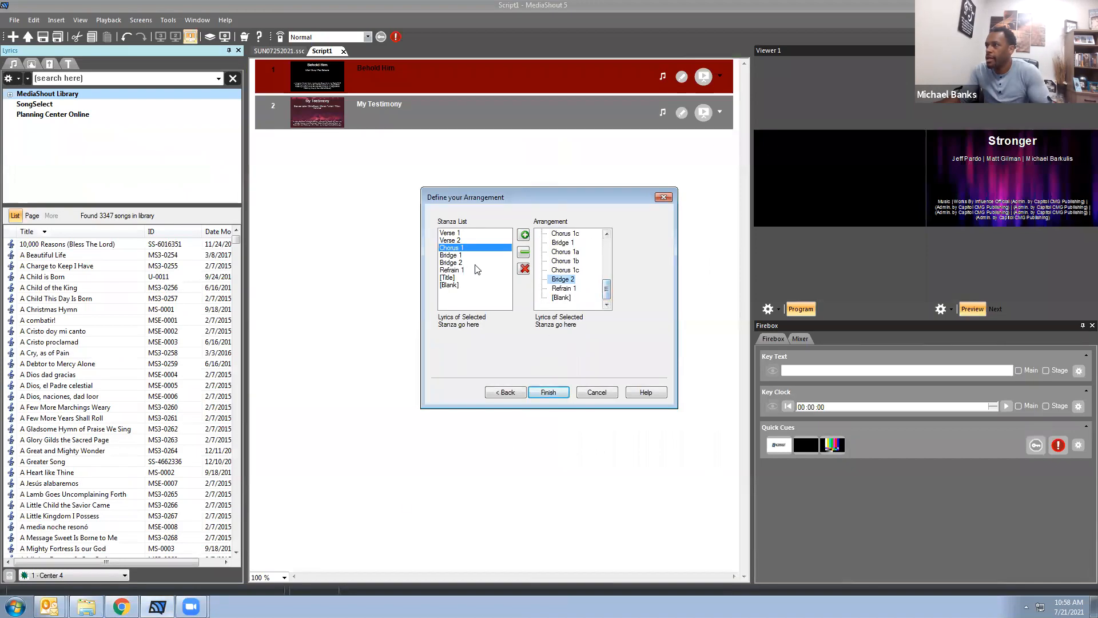
{"action": "left_click_drag", "start_coordinate": [457, 253], "coordinate": [537, 292]}
{"action": "left_click", "coordinate": [564, 298]}
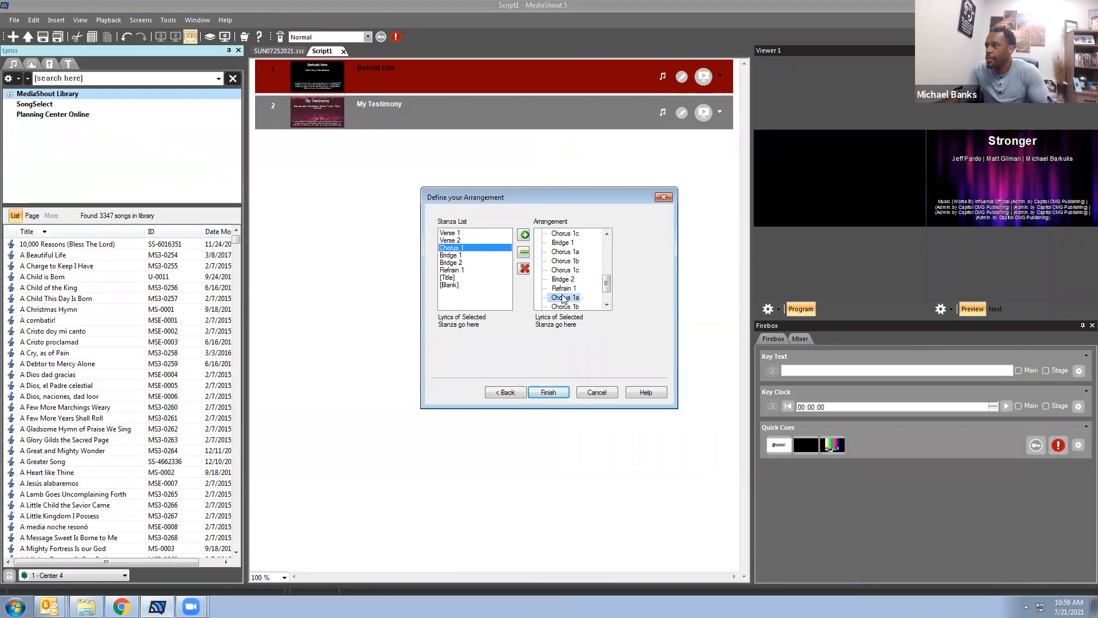
{"action": "scroll", "coordinate": [605, 301], "scroll_direction": "down", "scroll_amount": 1}
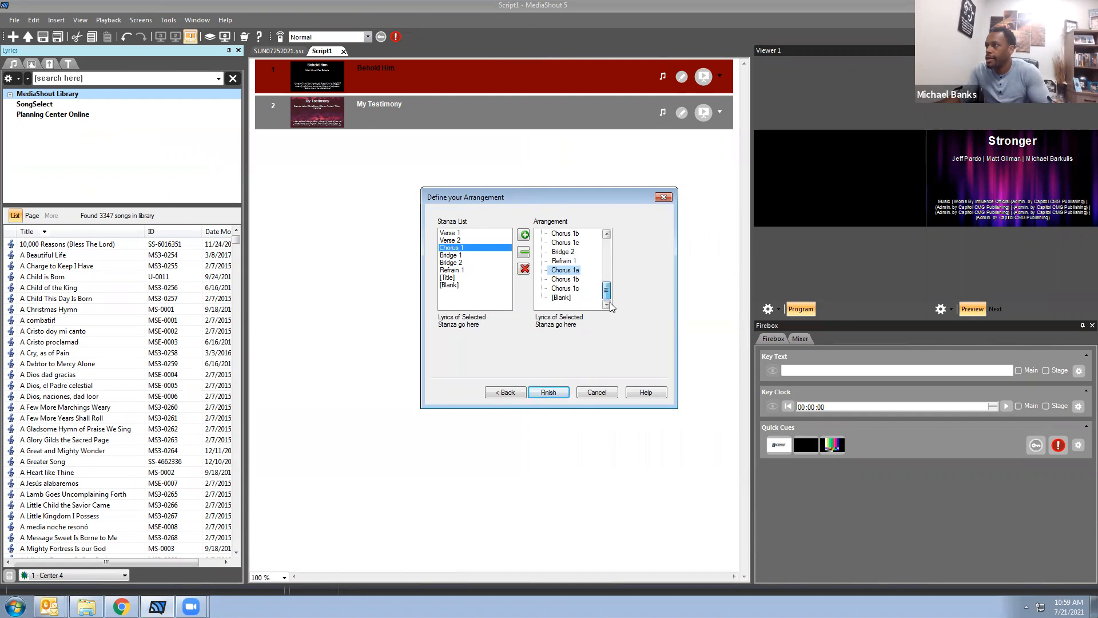
{"action": "left_click", "coordinate": [548, 392]}
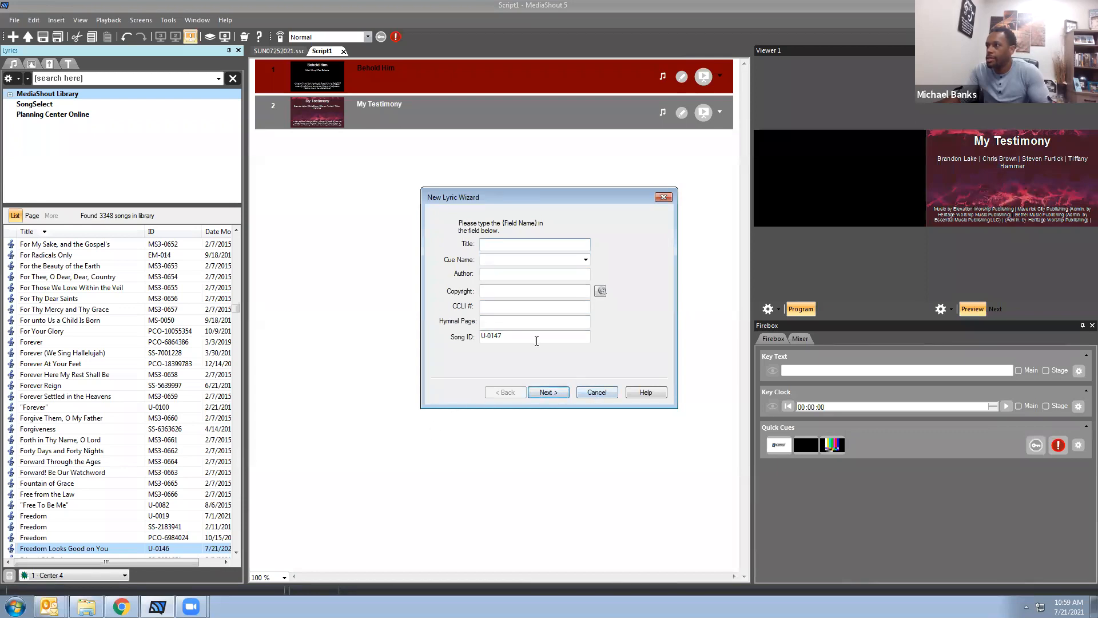
{"action": "left_click", "coordinate": [597, 391]}
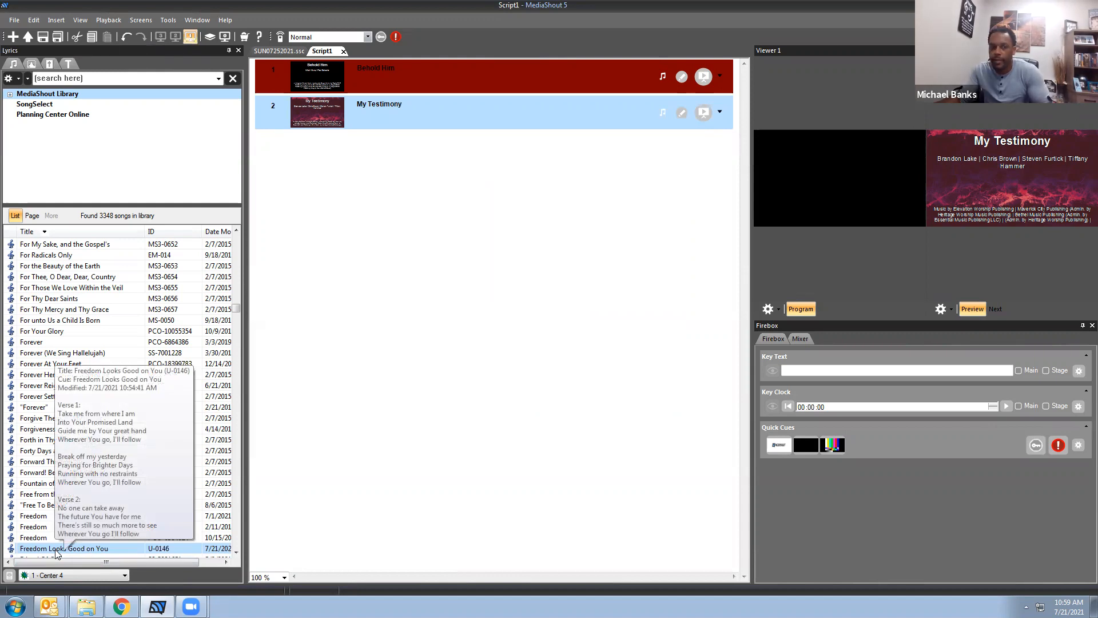
Add Freedom Looks Good on You from the song library to the script and move it ahead of Behold Him.
{"action": "left_click_drag", "start_coordinate": [56, 552], "coordinate": [395, 452]}
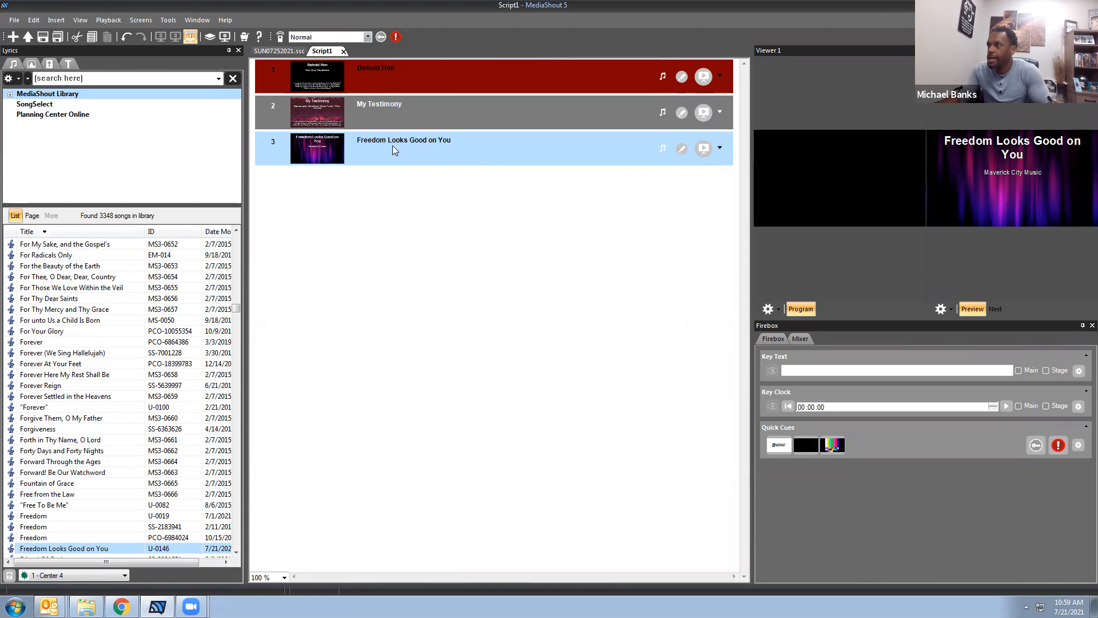
{"action": "left_click_drag", "start_coordinate": [394, 150], "coordinate": [405, 64]}
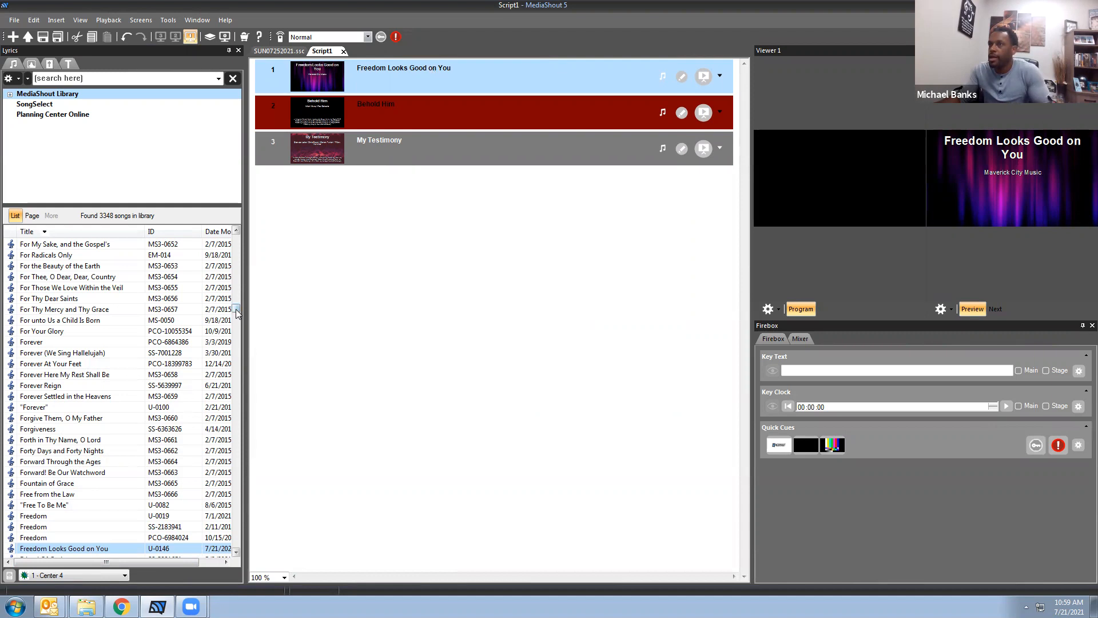
Open the Freedom Looks Good on You cue for editing and show its main object settings.
{"action": "left_click_drag", "start_coordinate": [236, 309], "coordinate": [238, 237]}
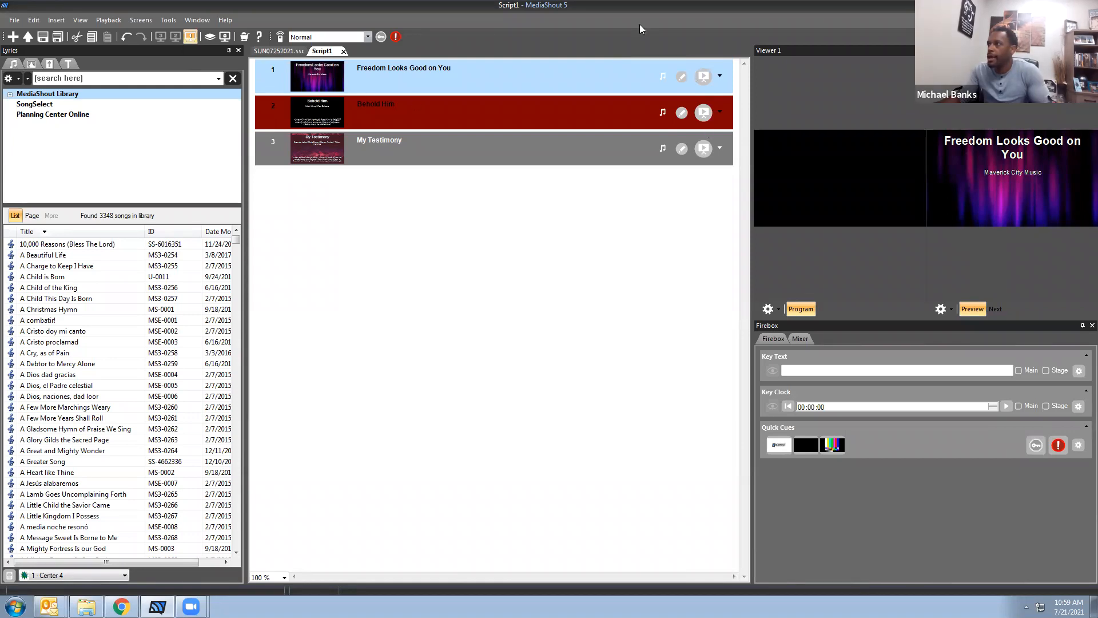
{"action": "left_click", "coordinate": [681, 80]}
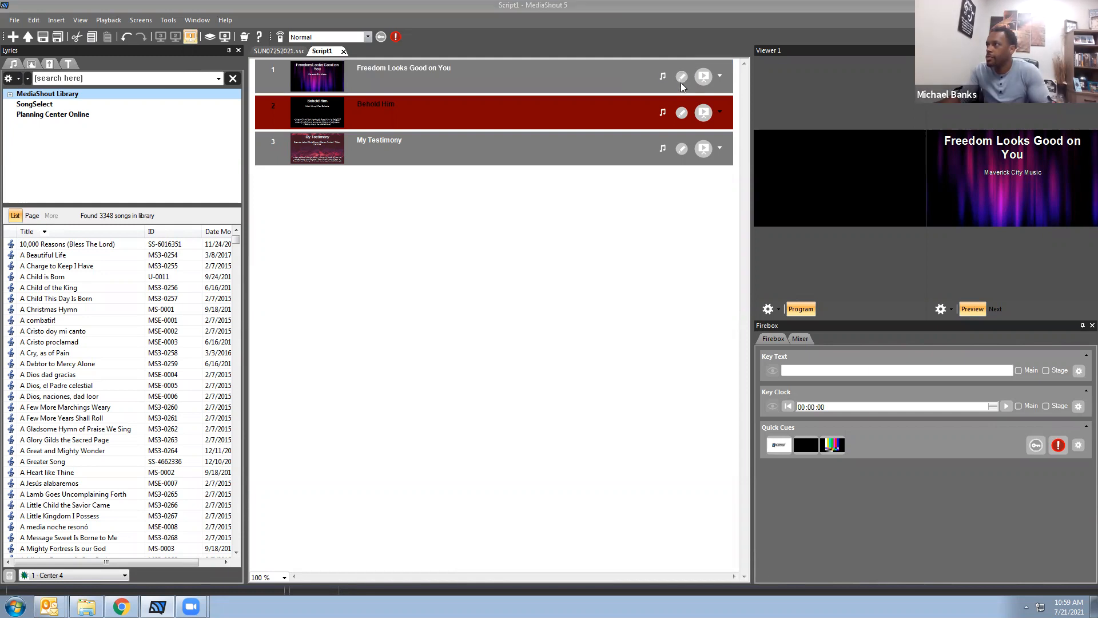
{"action": "left_click", "coordinate": [680, 78]}
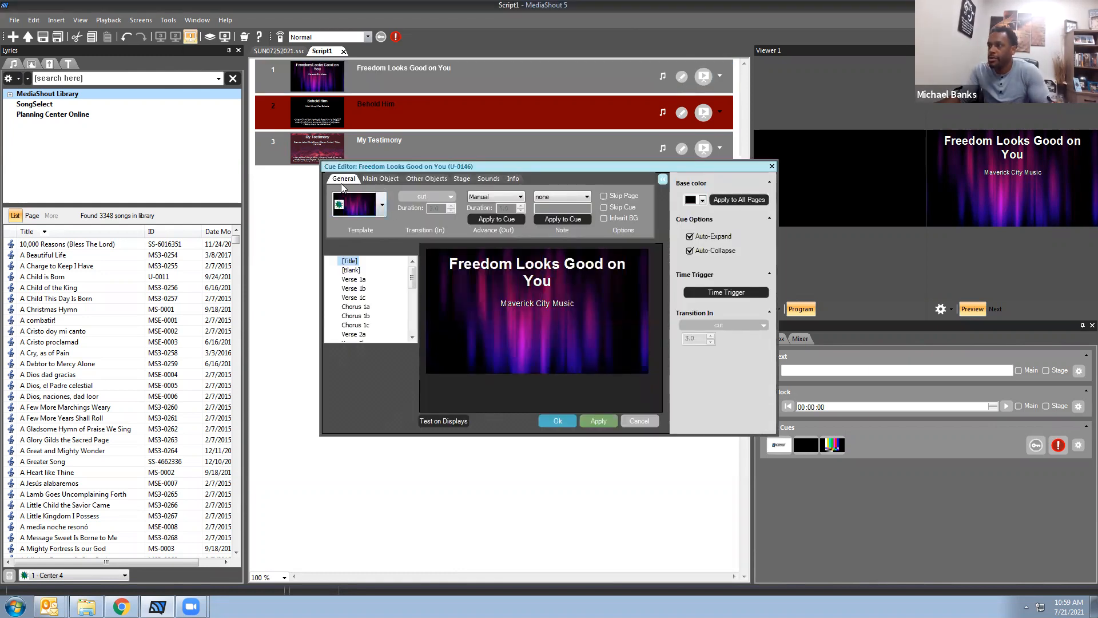
{"action": "left_click", "coordinate": [384, 183]}
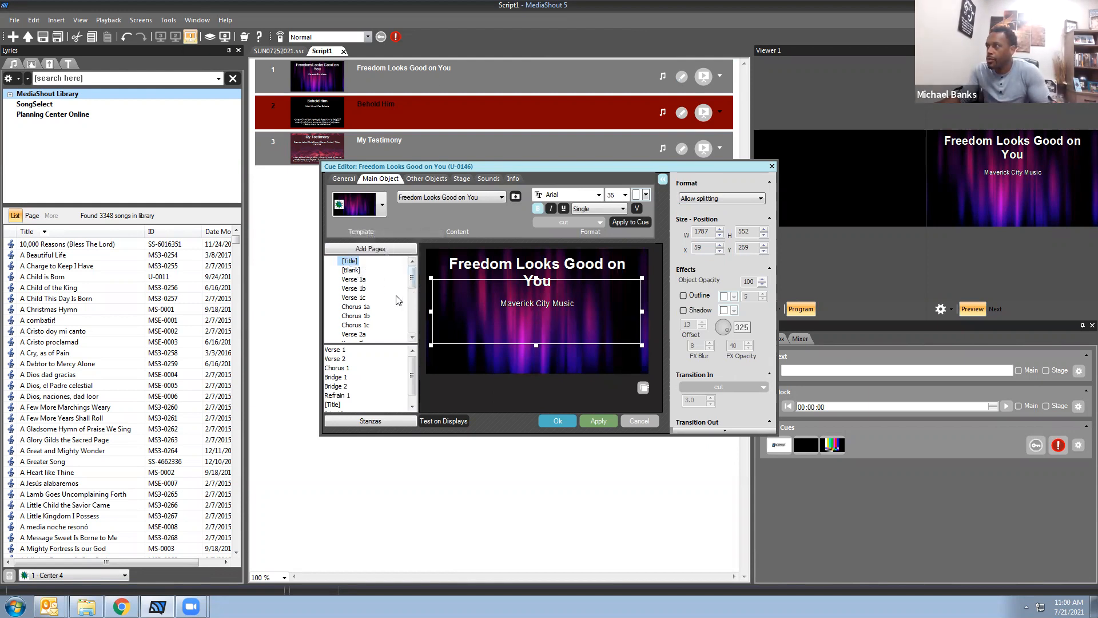
Enlarge the lyric text box on the Verse 1a page to fill the whole 1920 x 1080 slide.
{"action": "left_click", "coordinate": [361, 282]}
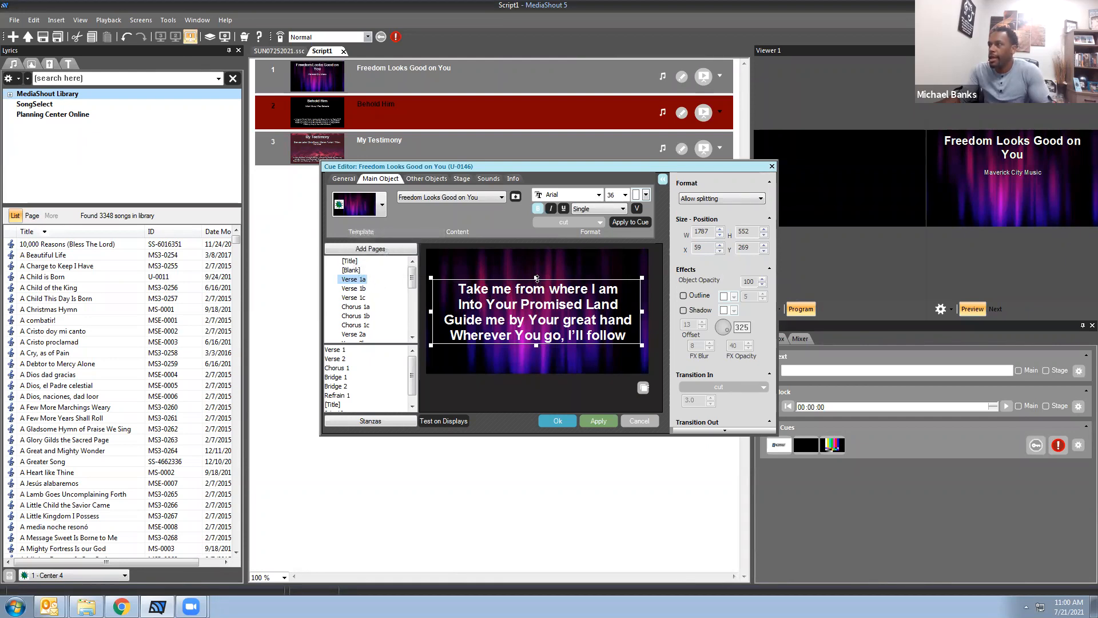
{"action": "left_click_drag", "start_coordinate": [536, 259], "coordinate": [538, 247]}
{"action": "left_click_drag", "start_coordinate": [535, 346], "coordinate": [535, 378]}
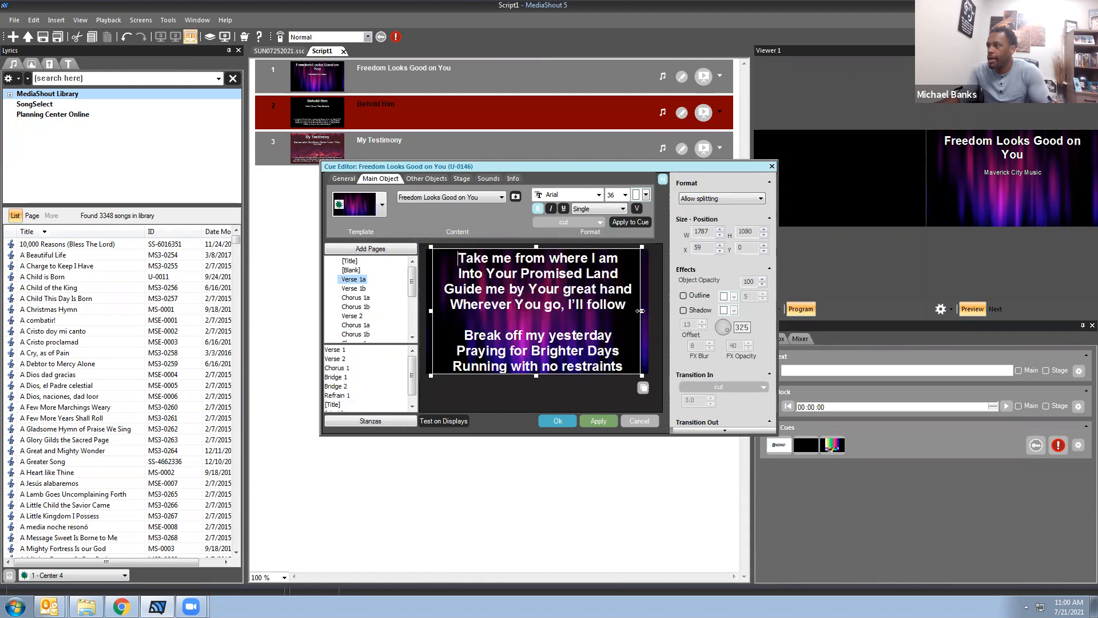
{"action": "left_click_drag", "start_coordinate": [429, 302], "coordinate": [424, 312]}
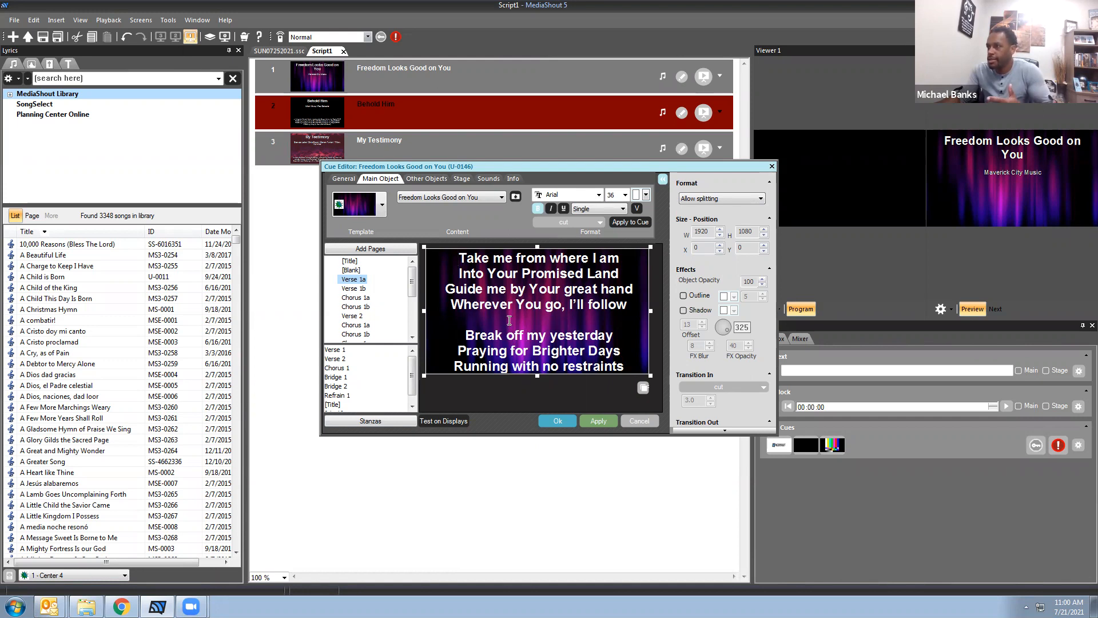
Insert a page break before "Break off my yesterday" in Verse 1 and remove the leftover blank line from Verse 1a.
{"action": "left_click", "coordinate": [361, 290]}
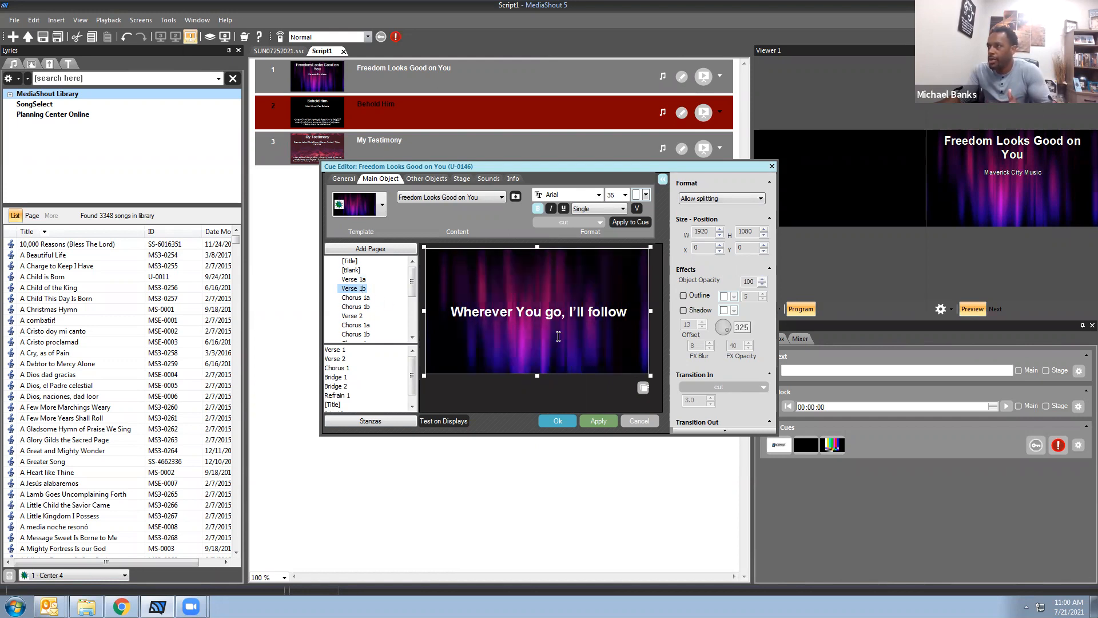
{"action": "key", "text": "Up"}
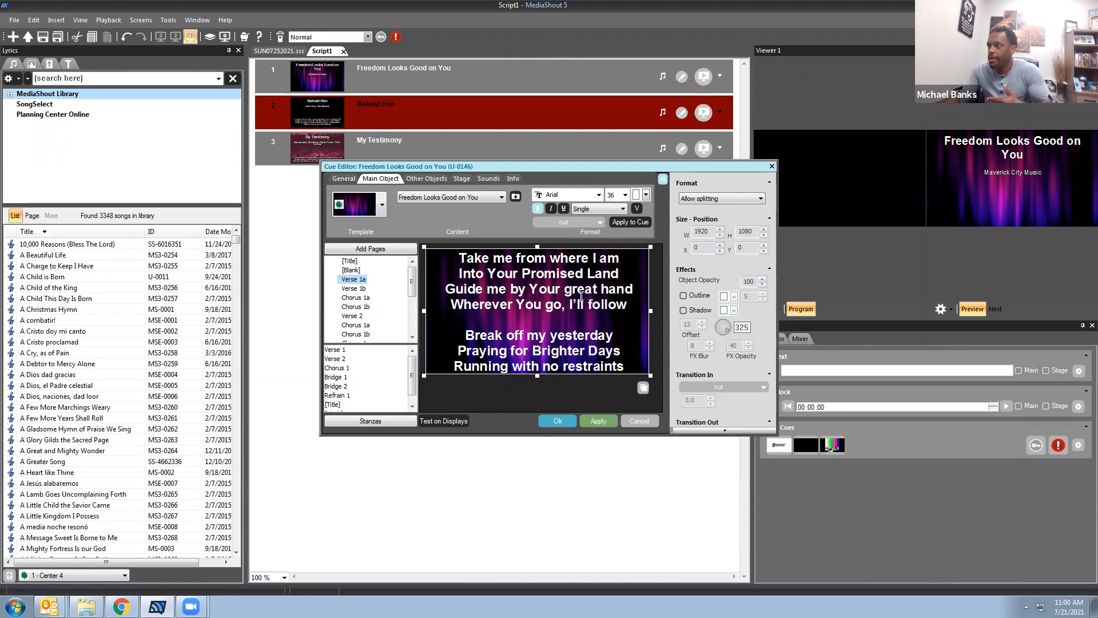
{"action": "right_click", "coordinate": [463, 335]}
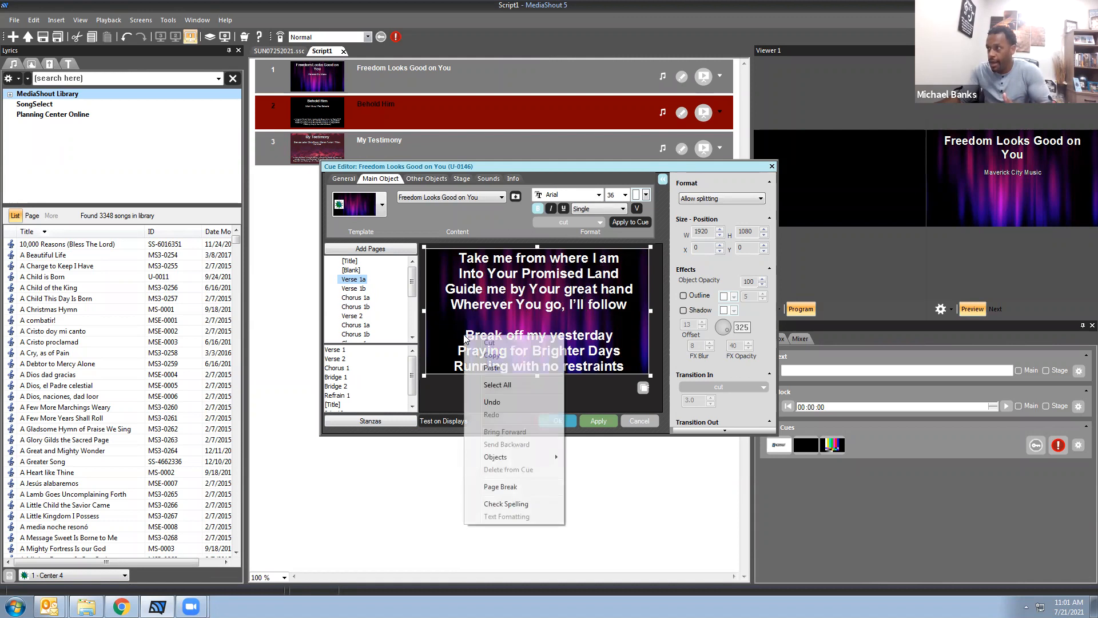
{"action": "left_click", "coordinate": [528, 486]}
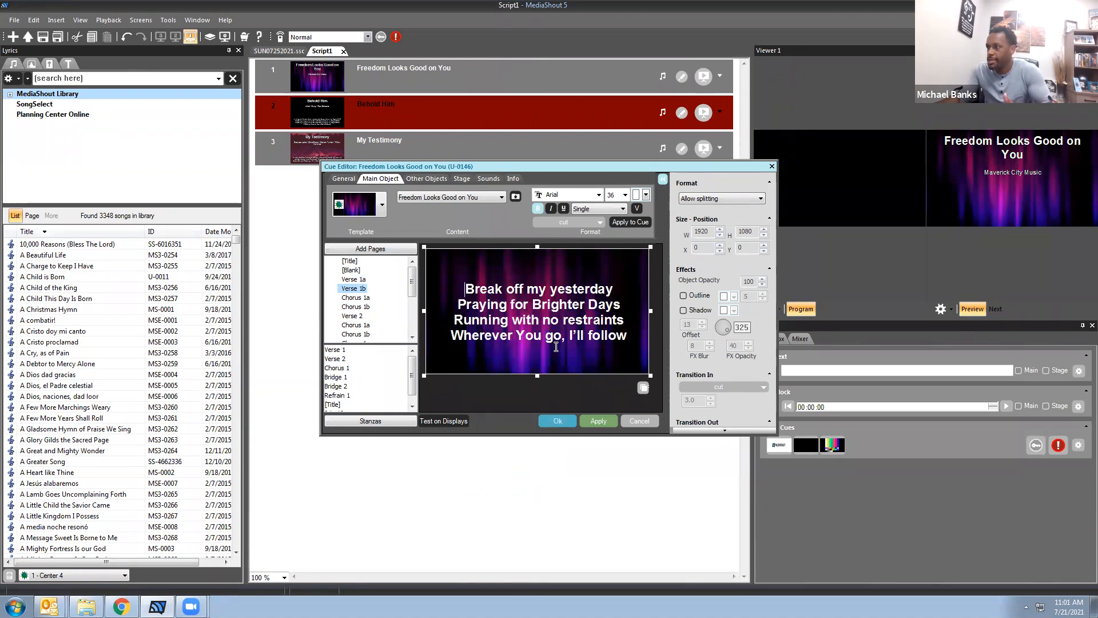
{"action": "left_click", "coordinate": [358, 280]}
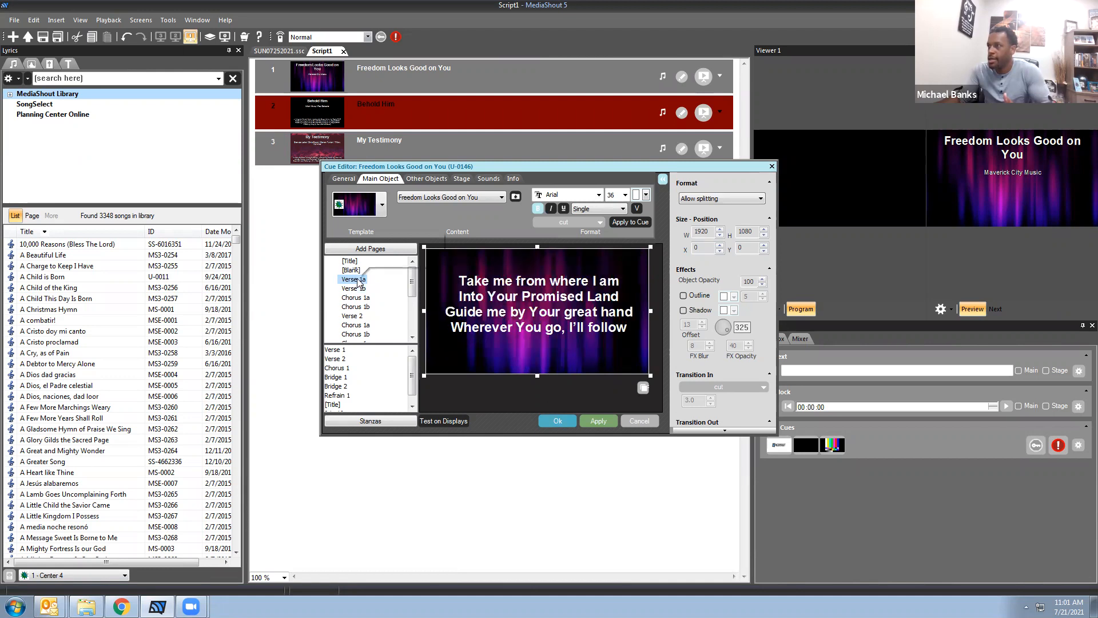
{"action": "left_click", "coordinate": [538, 346]}
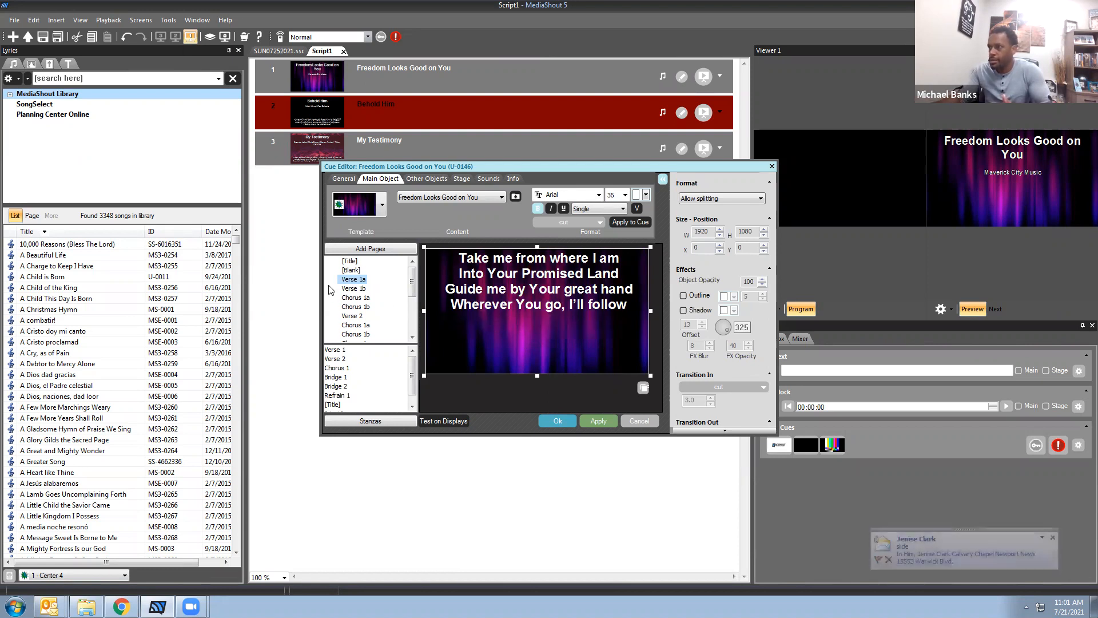
{"action": "left_click", "coordinate": [350, 289]}
{"action": "left_click", "coordinate": [354, 279]}
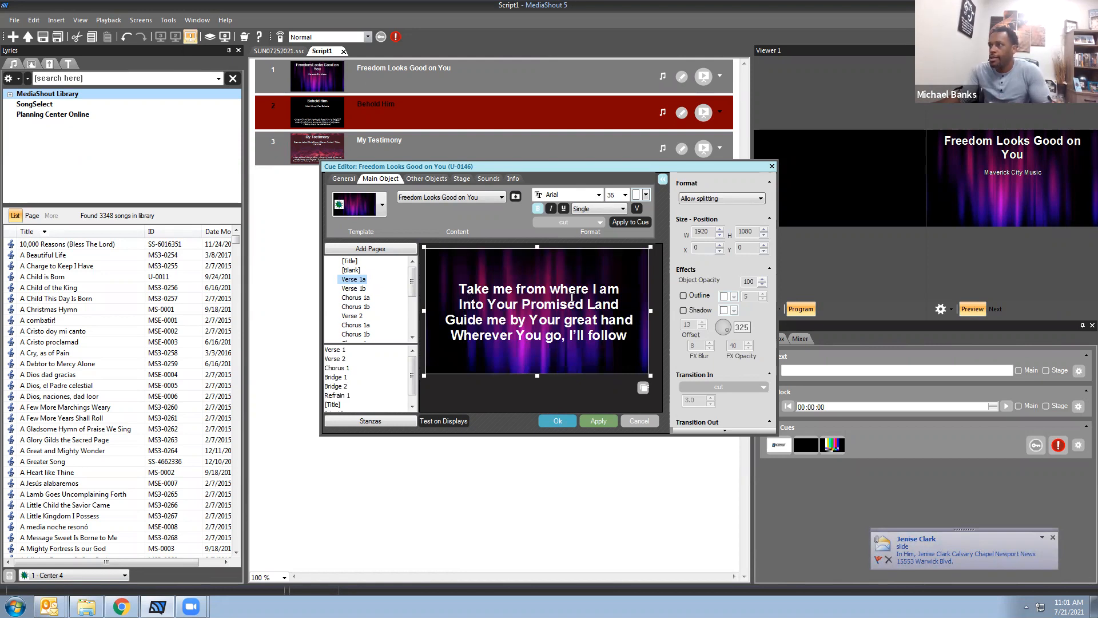
{"action": "left_click", "coordinate": [350, 289]}
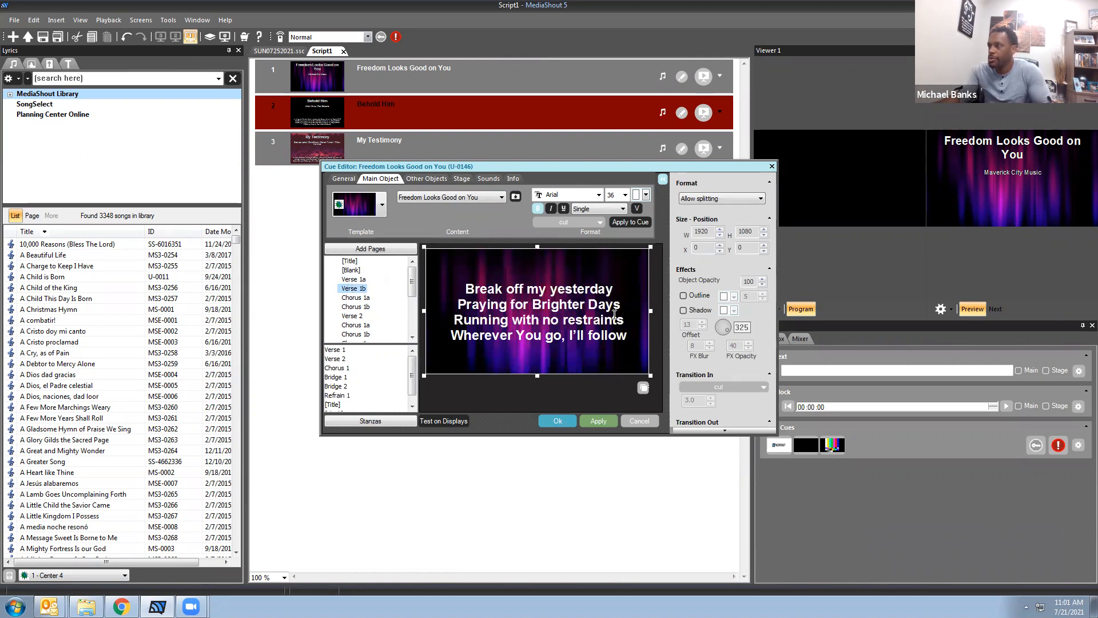
Insert a page break before "Freed from the fear" in Chorus 1 and remove the trailing blank line from Chorus 1a.
{"action": "left_click", "coordinate": [354, 298]}
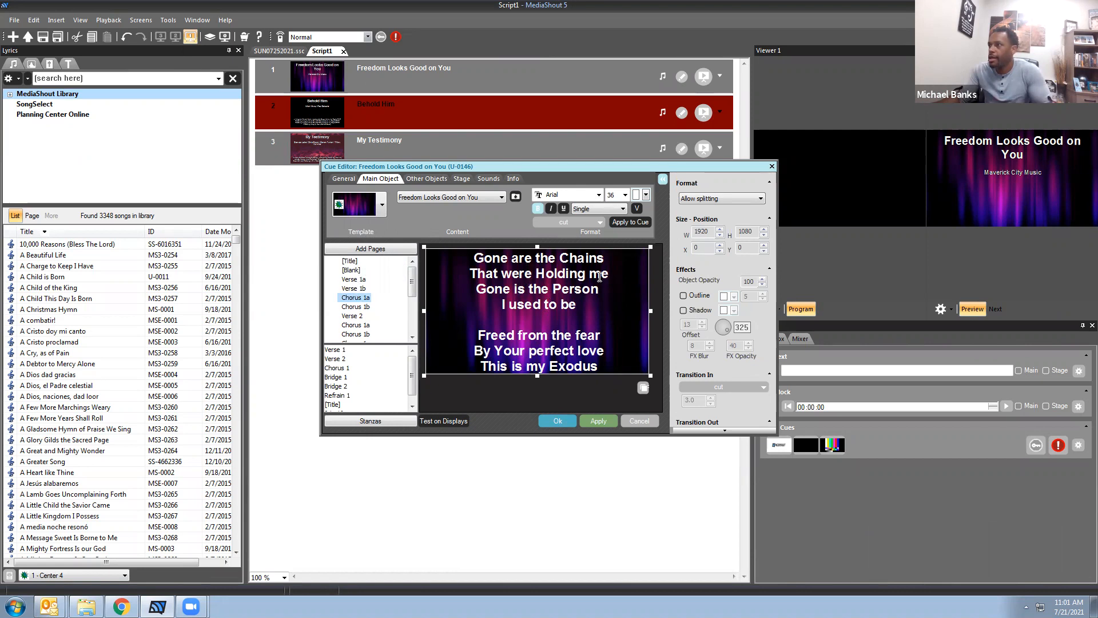
{"action": "left_click", "coordinate": [508, 317]}
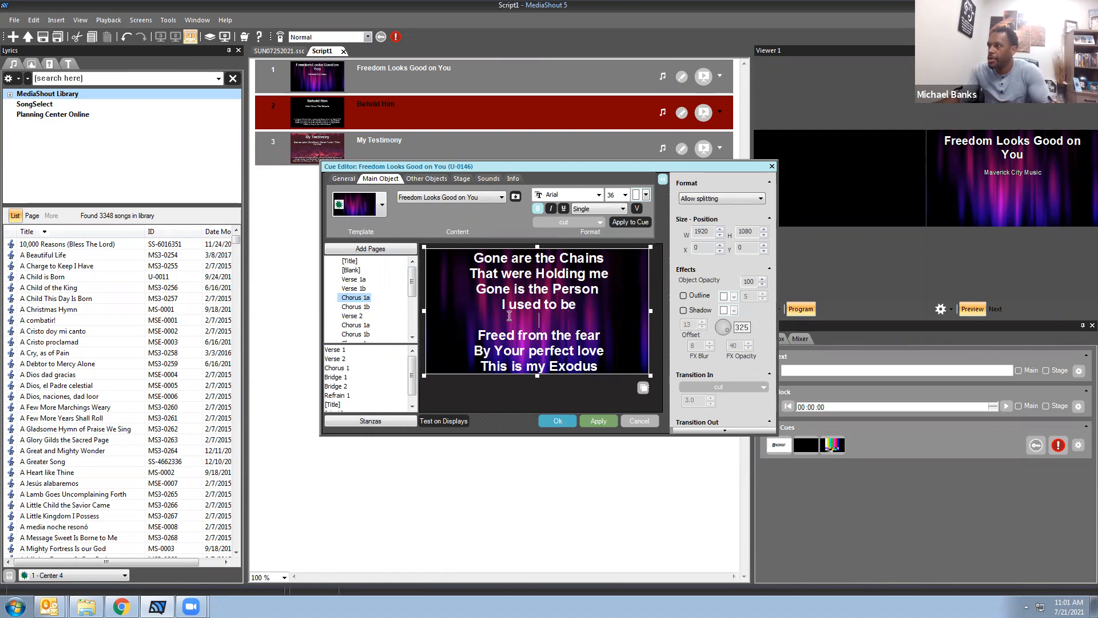
{"action": "right_click", "coordinate": [479, 333]}
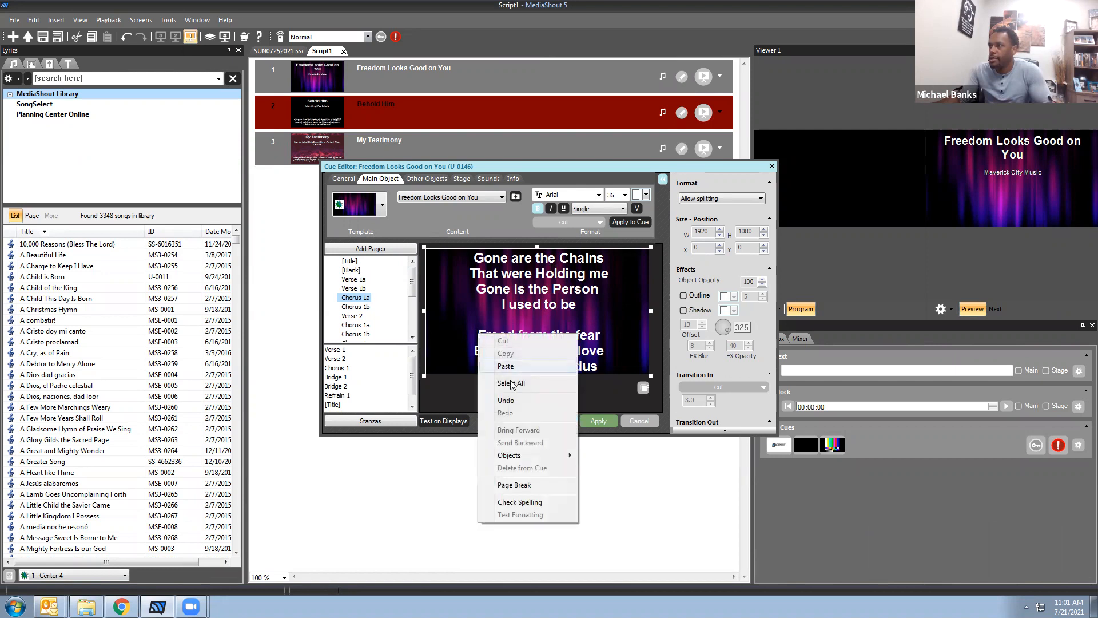
{"action": "left_click", "coordinate": [519, 487]}
{"action": "left_click", "coordinate": [356, 298]}
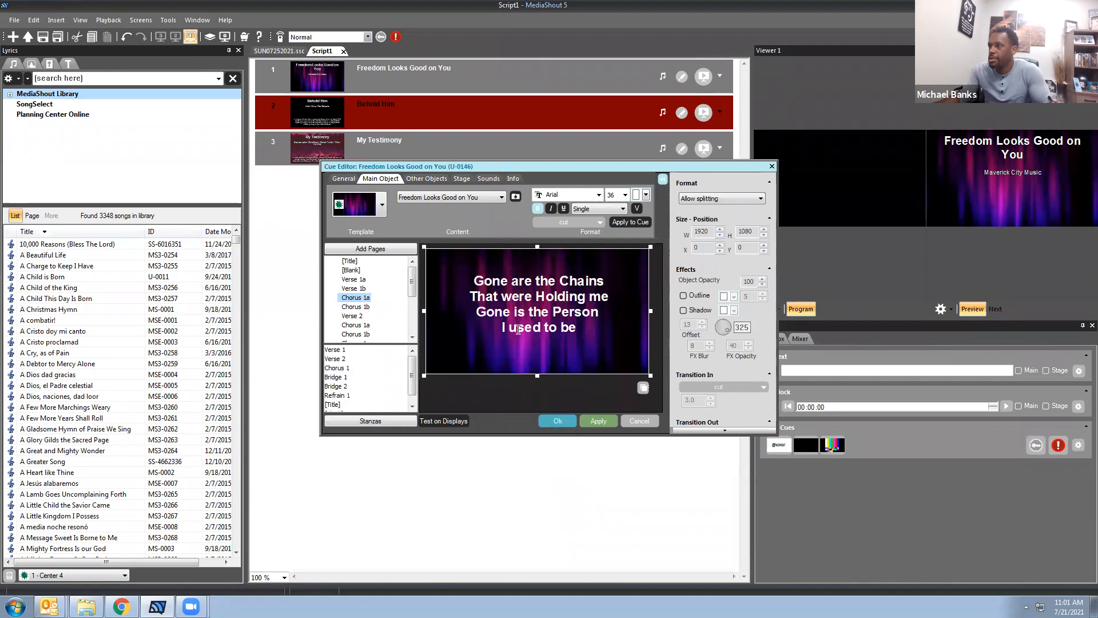
{"action": "key", "text": "BackSpace"}
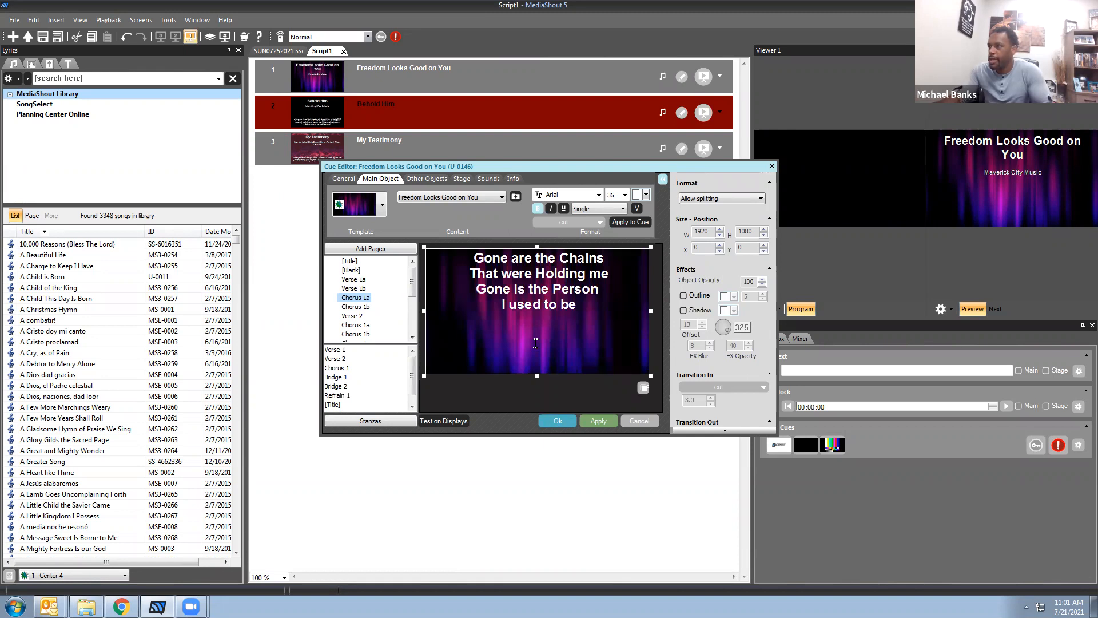
{"action": "left_click", "coordinate": [364, 307]}
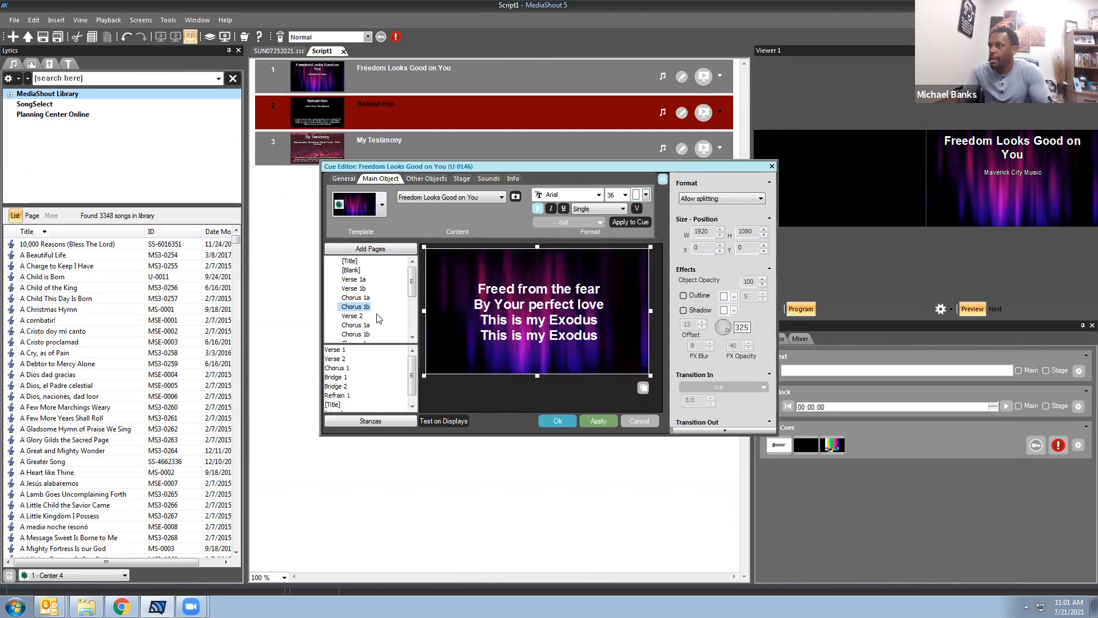
{"action": "left_click", "coordinate": [356, 298]}
{"action": "left_click", "coordinate": [356, 307]}
{"action": "left_click", "coordinate": [356, 298]}
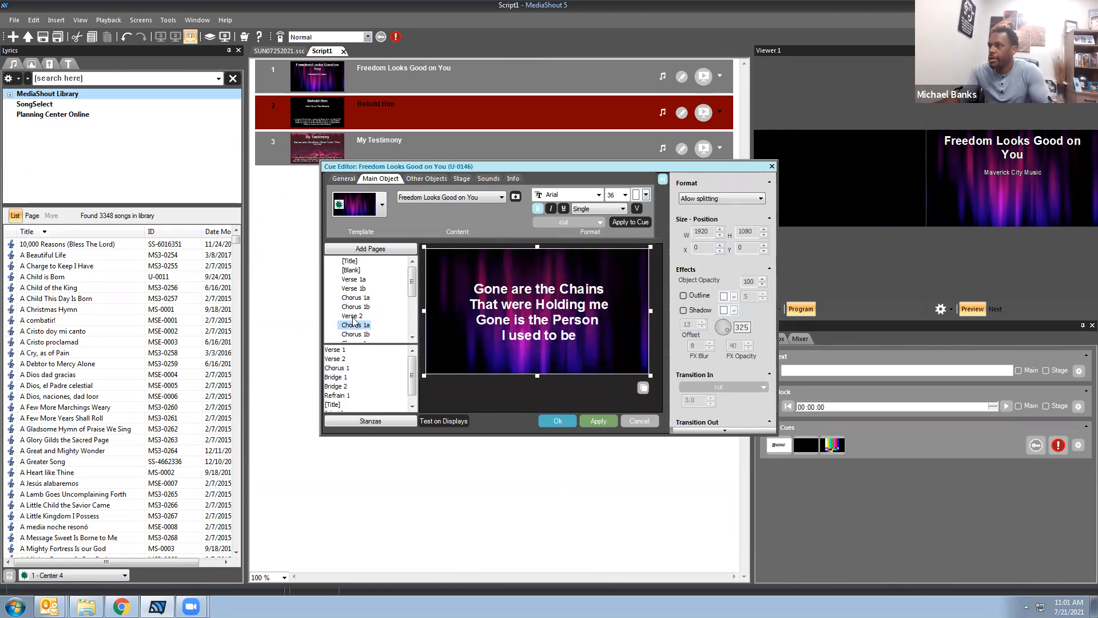
Check the lyric layout of the Verse 2, repeated Chorus 1 and Bridge 1 pages.
{"action": "left_click", "coordinate": [352, 316]}
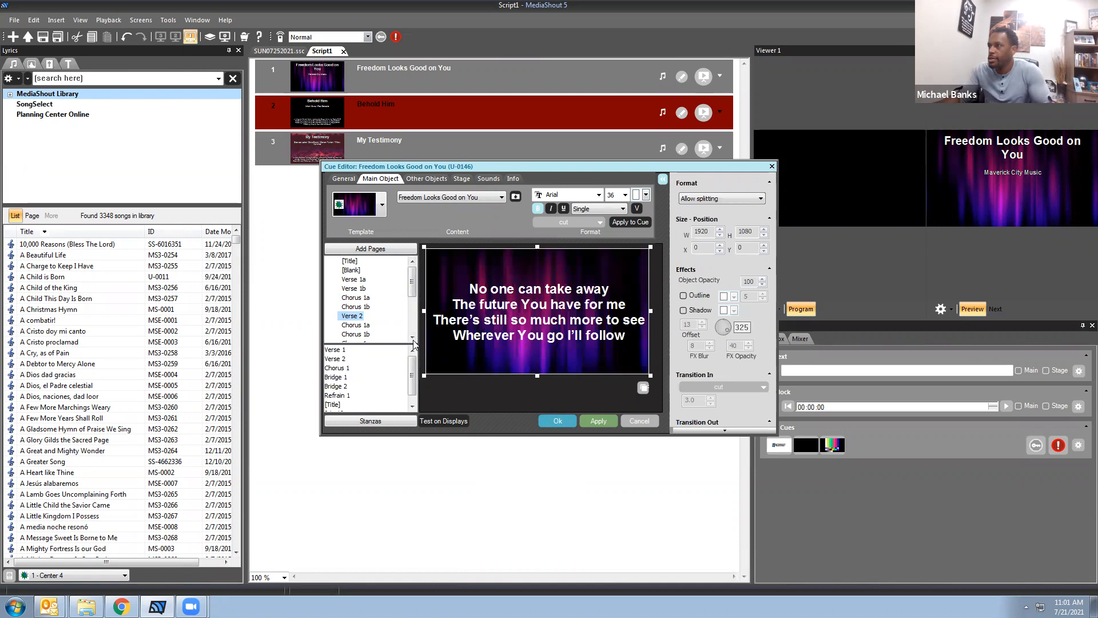
{"action": "left_click", "coordinate": [369, 325]}
{"action": "left_click", "coordinate": [366, 335]}
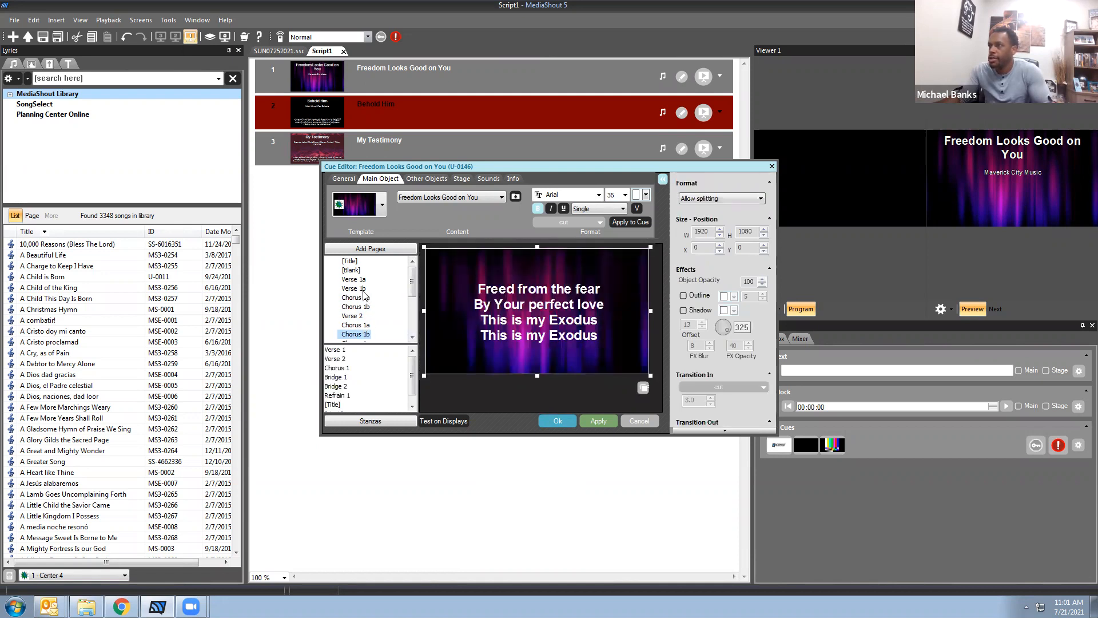
{"action": "left_click", "coordinate": [366, 300]}
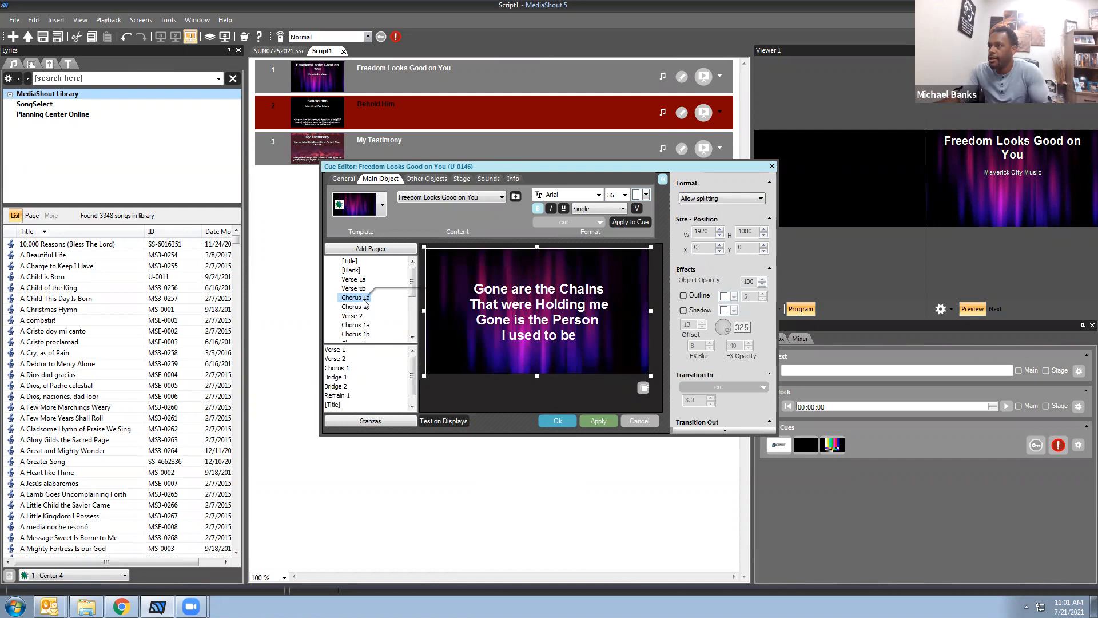
{"action": "left_click", "coordinate": [366, 334]}
{"action": "left_click", "coordinate": [411, 337]}
{"action": "left_click", "coordinate": [412, 337]}
{"action": "left_click", "coordinate": [412, 338]}
{"action": "left_click", "coordinate": [364, 325]}
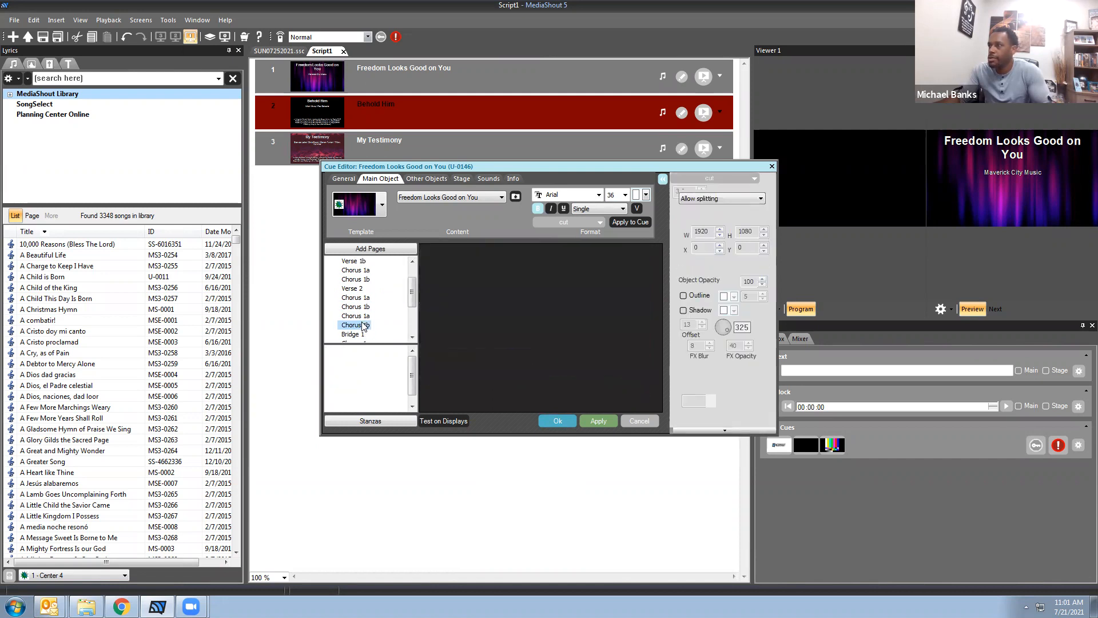
{"action": "left_click", "coordinate": [361, 334]}
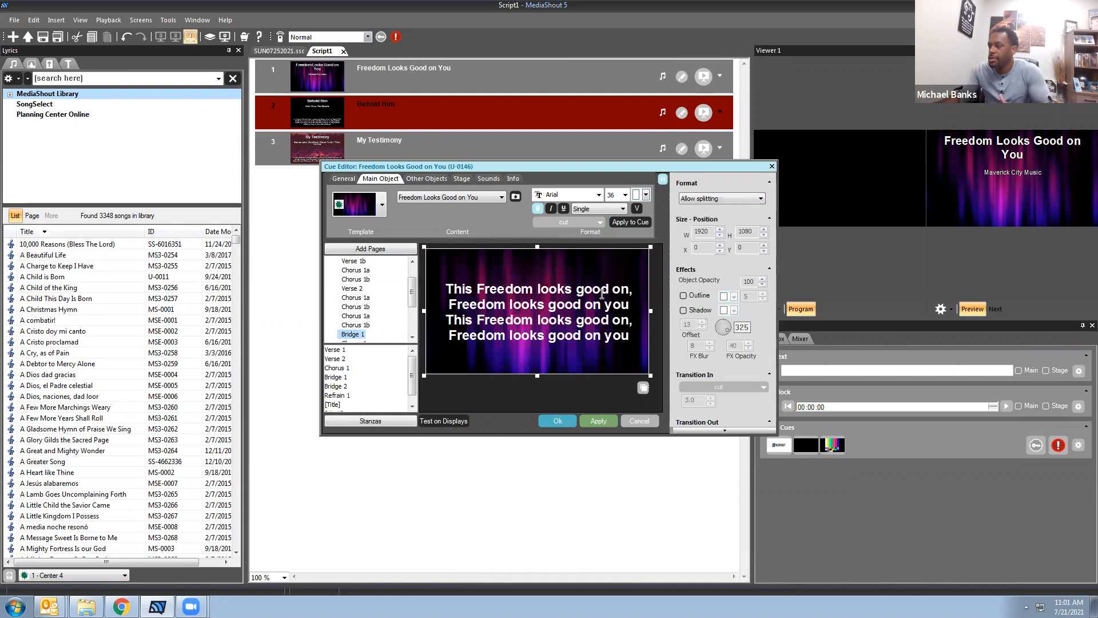
Check the lyric layout of the pages after Bridge 1, including Bridge 2, Refrain 1 and the closing Chorus 1.
{"action": "left_click", "coordinate": [412, 338]}
{"action": "left_click", "coordinate": [412, 338]}
{"action": "left_click", "coordinate": [412, 337]}
{"action": "left_click", "coordinate": [412, 337]}
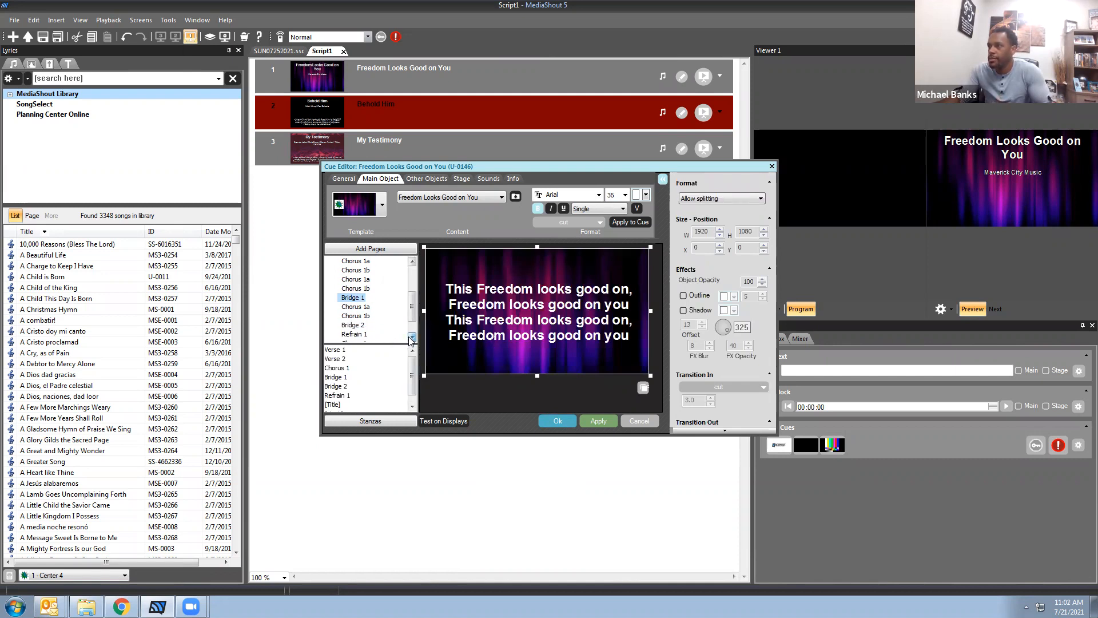
{"action": "left_click", "coordinate": [358, 309]}
{"action": "left_click", "coordinate": [355, 325]}
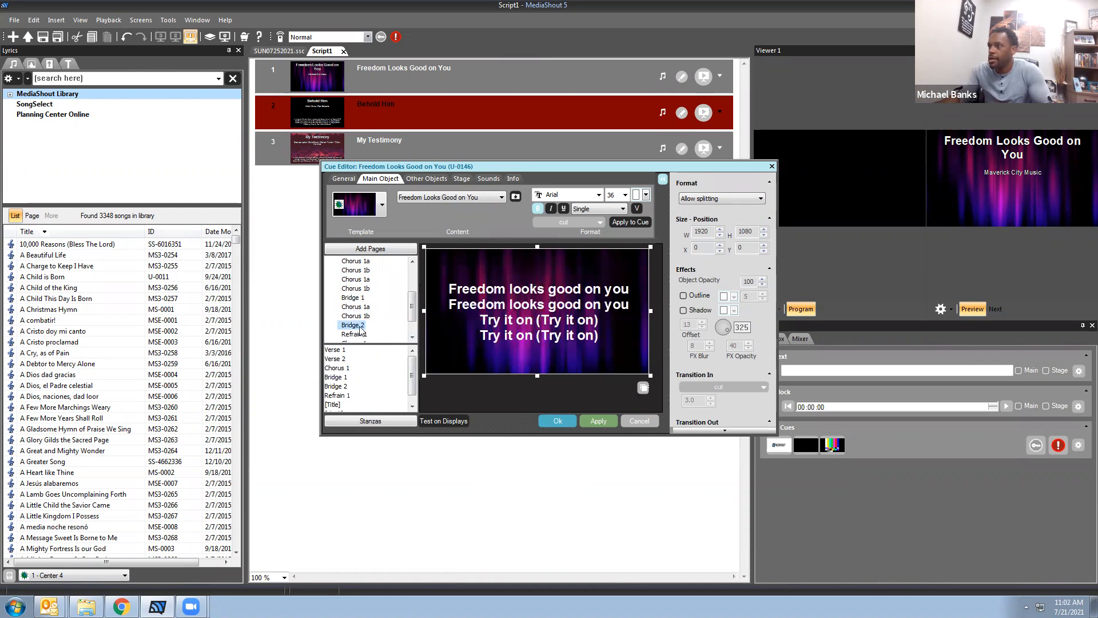
{"action": "left_click_drag", "start_coordinate": [412, 311], "coordinate": [413, 318]}
{"action": "left_click", "coordinate": [366, 316]}
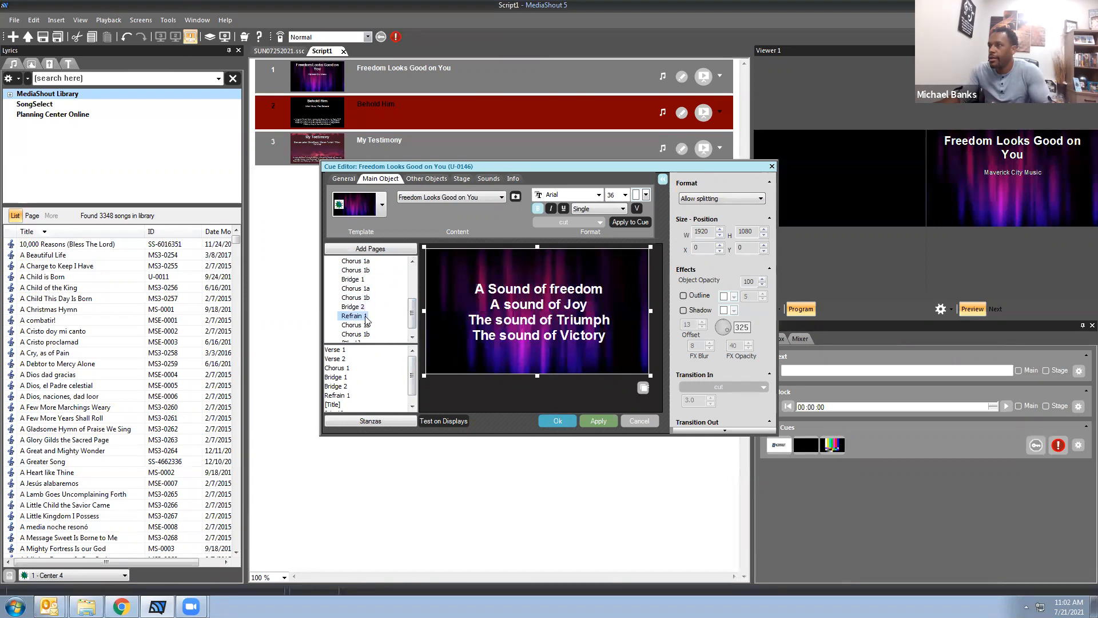
{"action": "left_click_drag", "start_coordinate": [412, 313], "coordinate": [412, 317]}
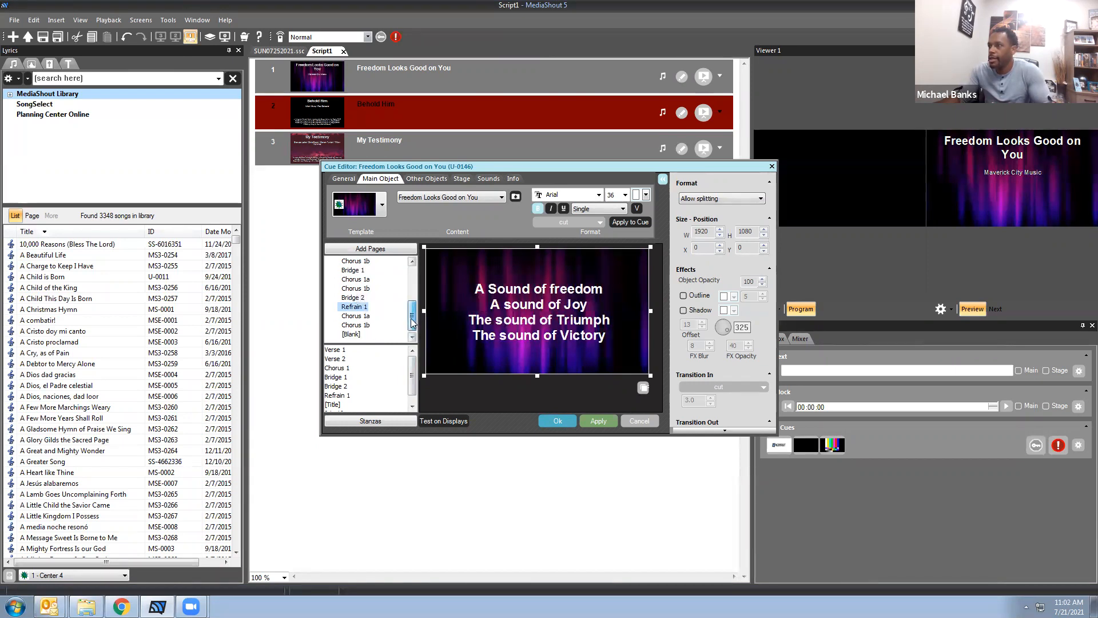
{"action": "left_click", "coordinate": [365, 316]}
{"action": "left_click", "coordinate": [366, 325]}
{"action": "left_click", "coordinate": [366, 316]}
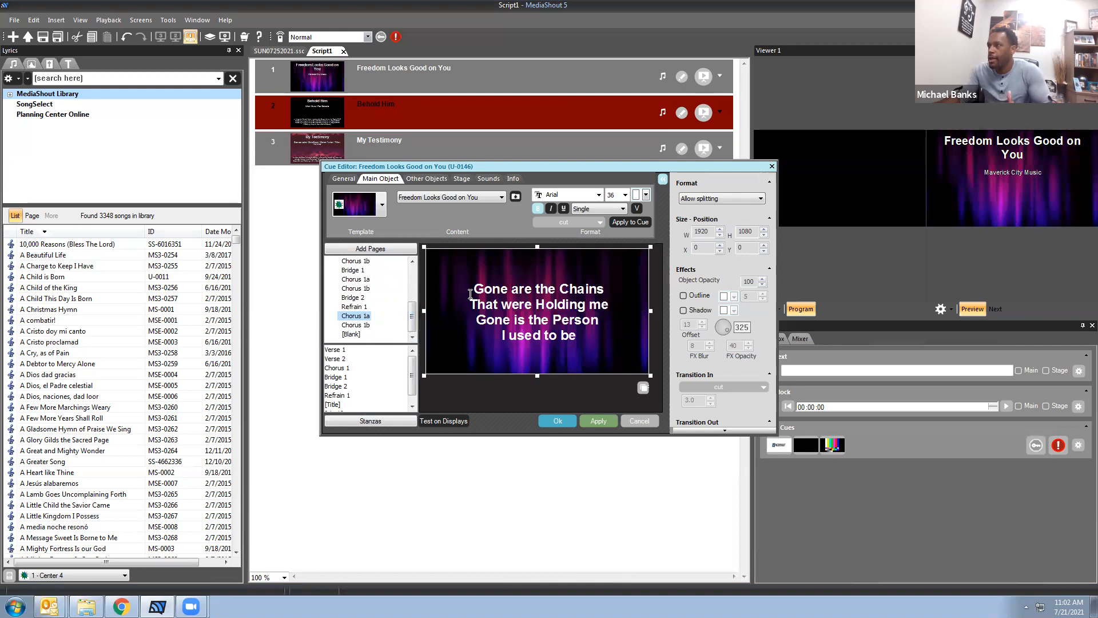
Change the Verse 1a lyrics to the Bodoni MT Black font and apply it to the whole cue.
{"action": "left_click_drag", "start_coordinate": [412, 317], "coordinate": [415, 281]}
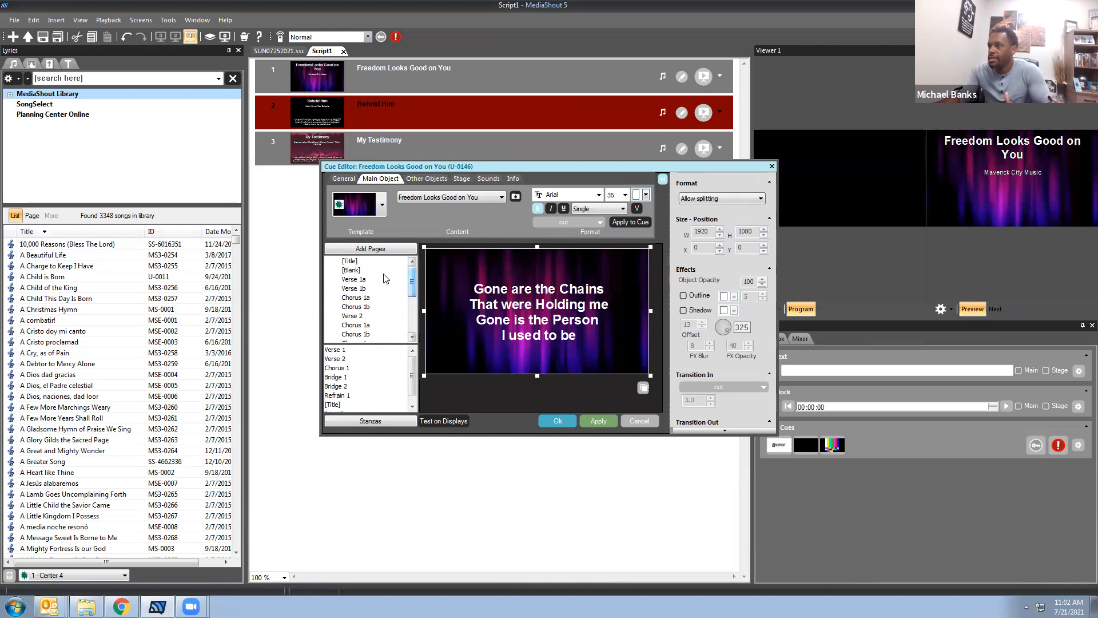
{"action": "left_click", "coordinate": [360, 280]}
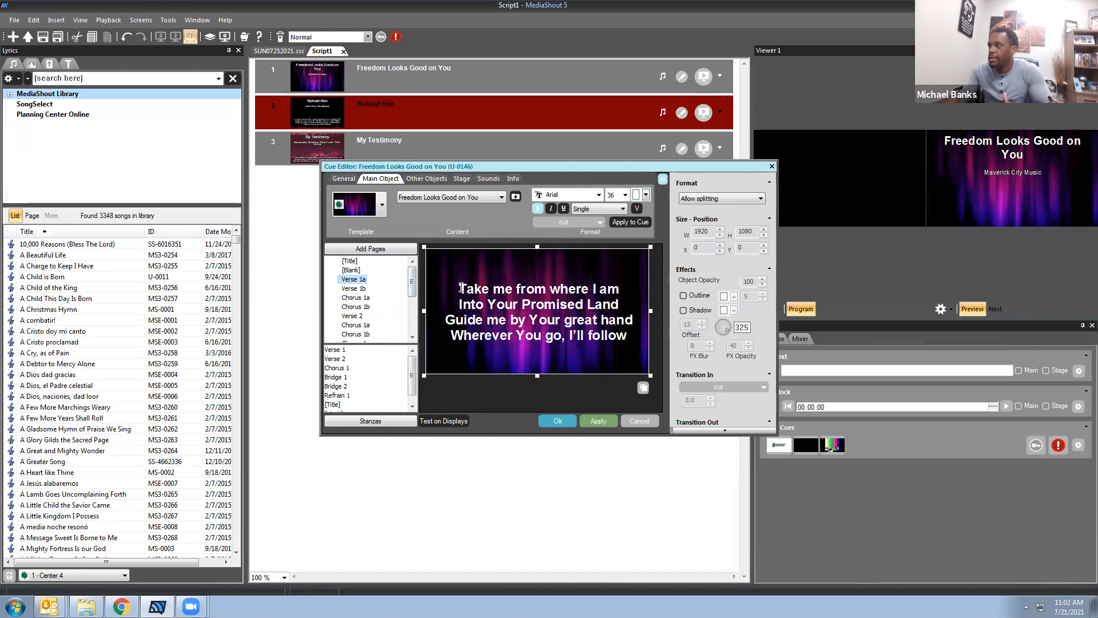
{"action": "left_click_drag", "start_coordinate": [457, 287], "coordinate": [641, 341]}
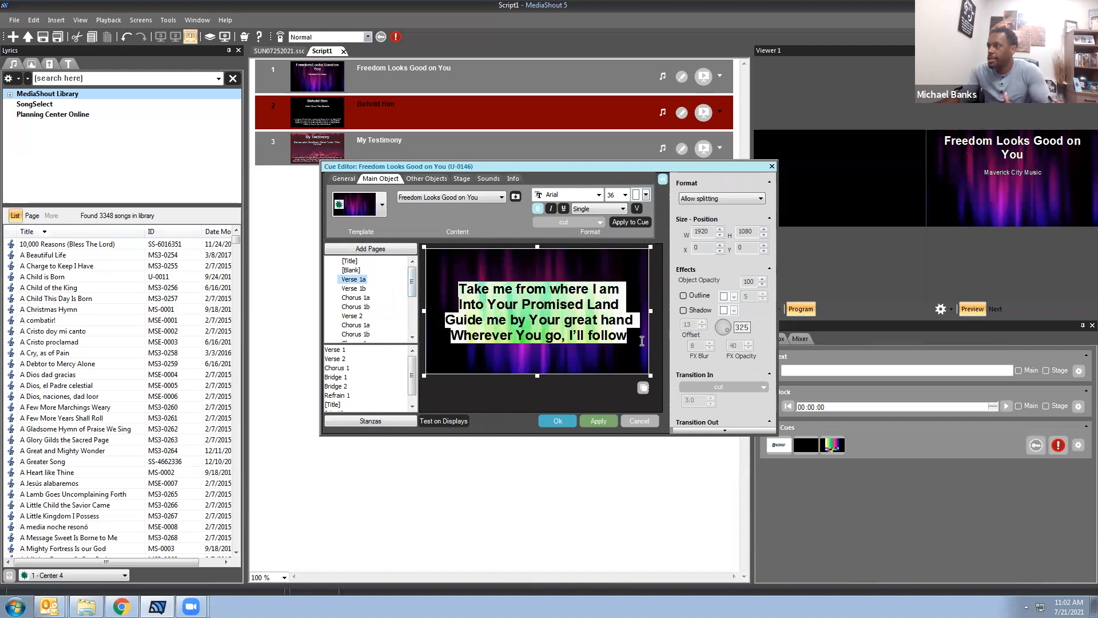
{"action": "left_click", "coordinate": [598, 195]}
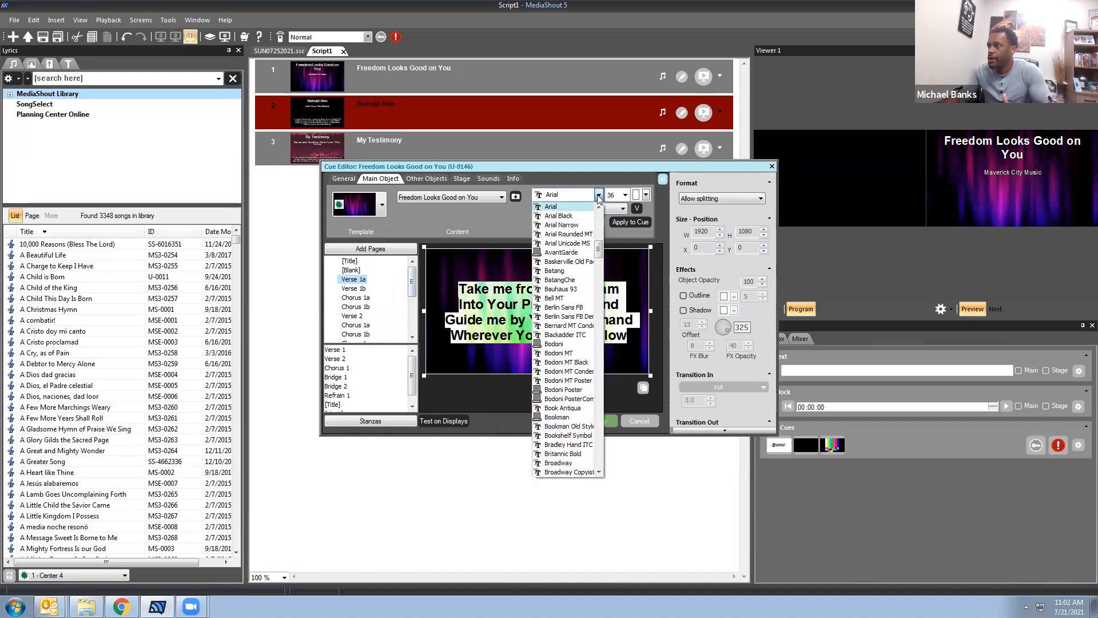
{"action": "left_click", "coordinate": [567, 362]}
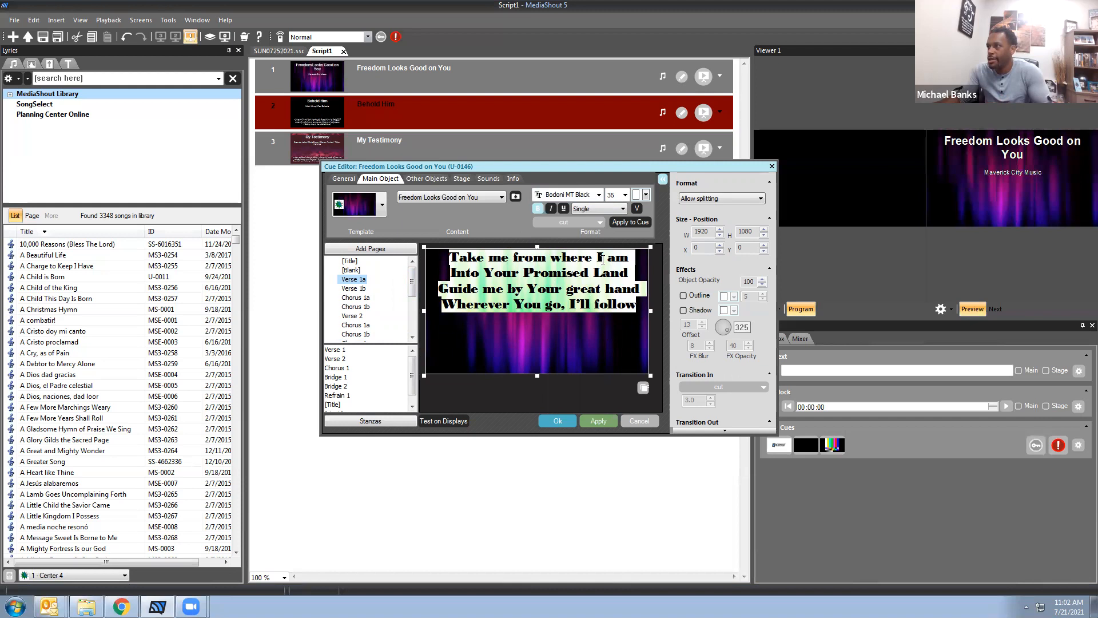
{"action": "left_click", "coordinate": [631, 222]}
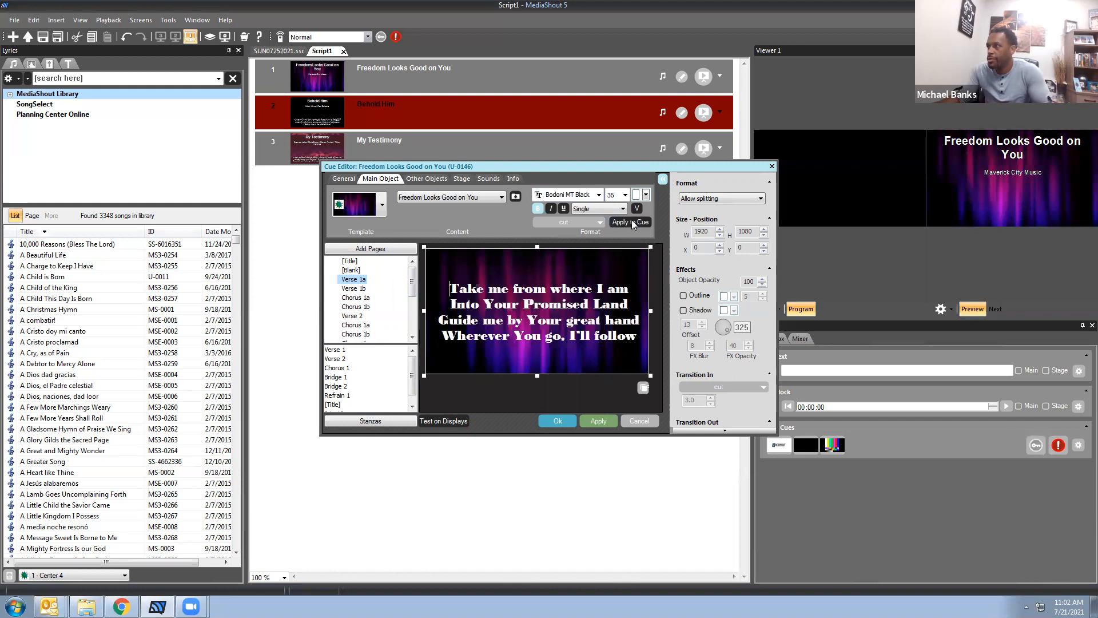
Check the font on the Verse 1b, Chorus 1a and Chorus 1b pages and return to Verse 1a.
{"action": "left_click", "coordinate": [350, 290]}
{"action": "left_click", "coordinate": [352, 298]}
{"action": "left_click", "coordinate": [353, 307]}
{"action": "left_click", "coordinate": [353, 298]}
{"action": "left_click", "coordinate": [353, 281]}
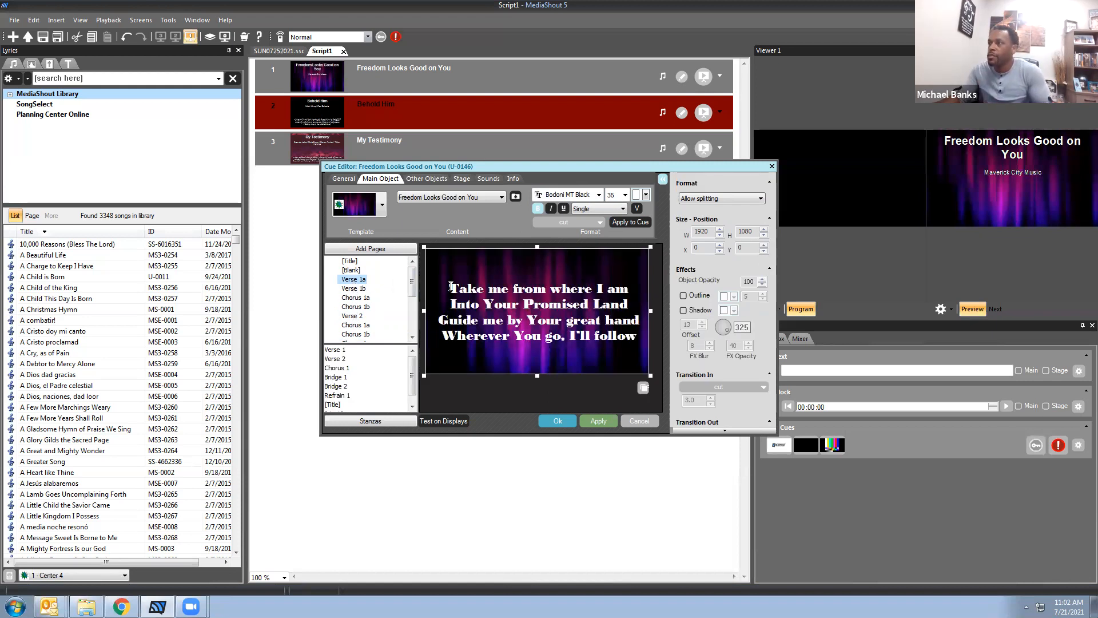
Change only the Verse 1a lyrics to Calibri and compare the page with Verse 1b and Chorus 1a.
{"action": "left_click", "coordinate": [629, 345]}
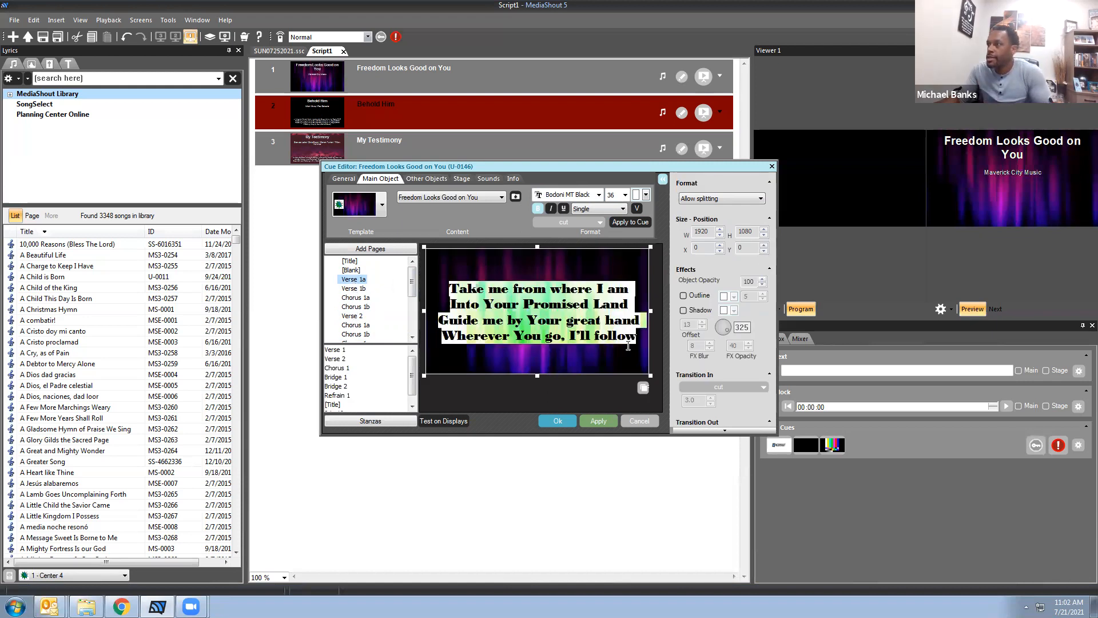
{"action": "left_click", "coordinate": [599, 195]}
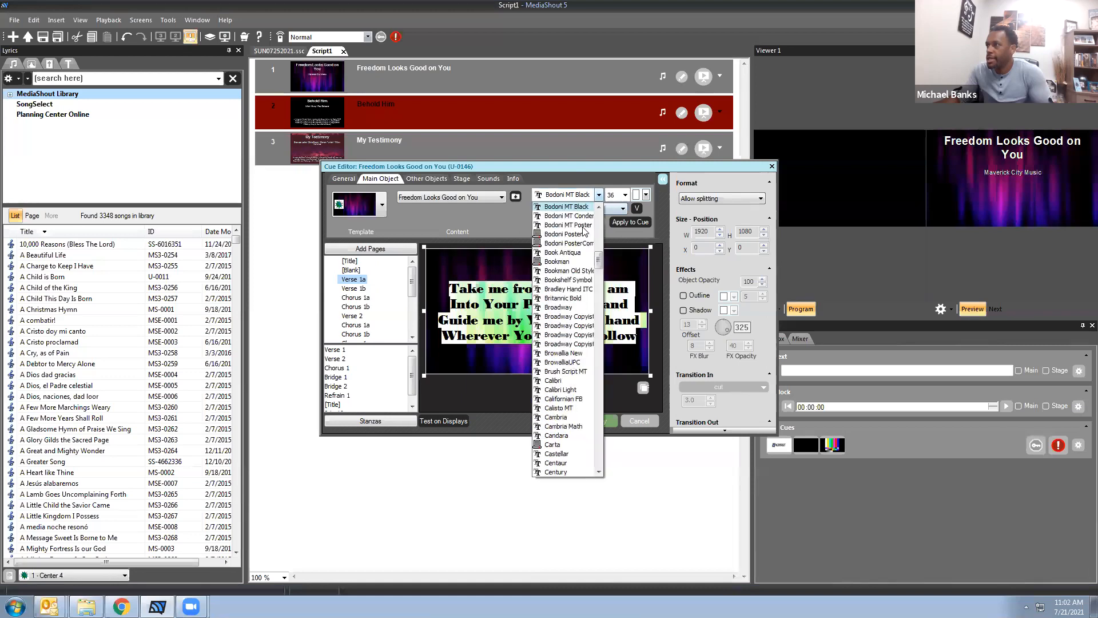
{"action": "left_click", "coordinate": [567, 380]}
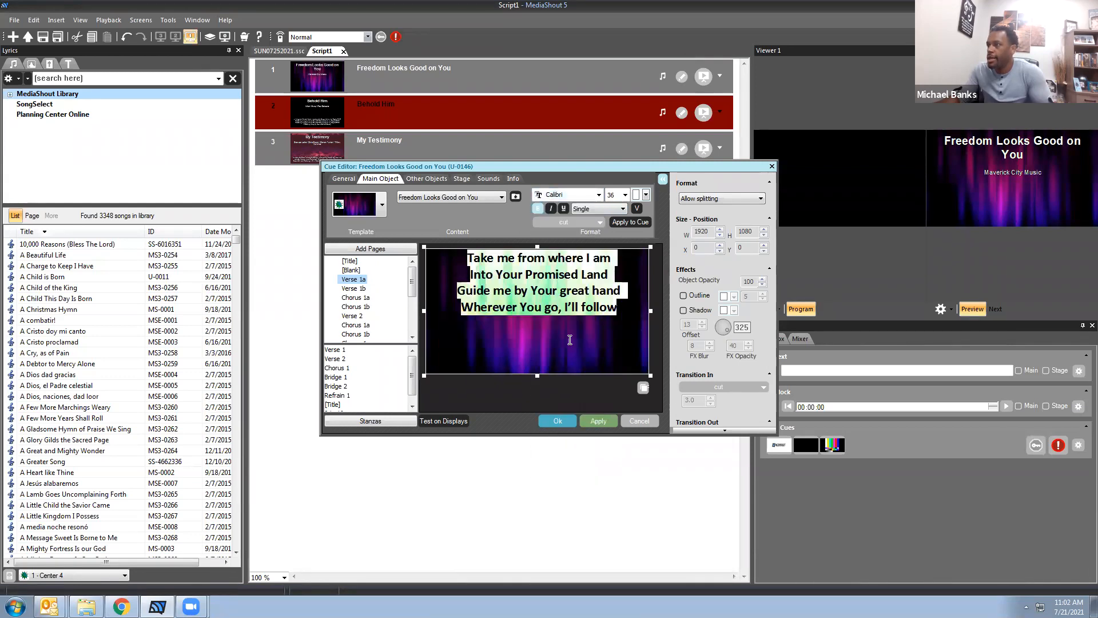
{"action": "left_click", "coordinate": [624, 317]}
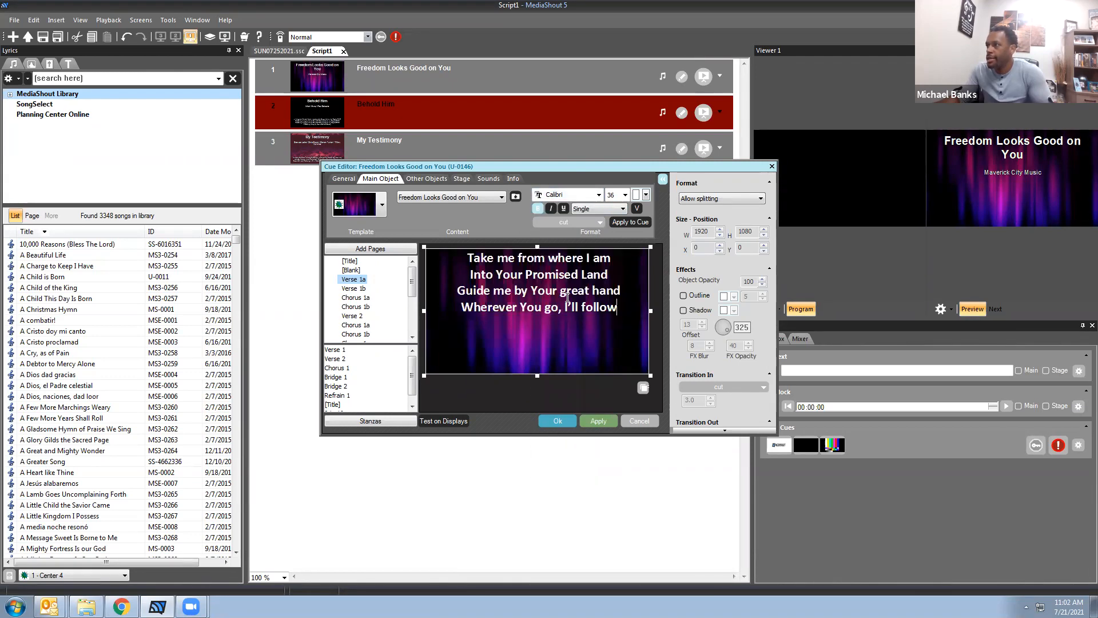
{"action": "left_click", "coordinate": [354, 288]}
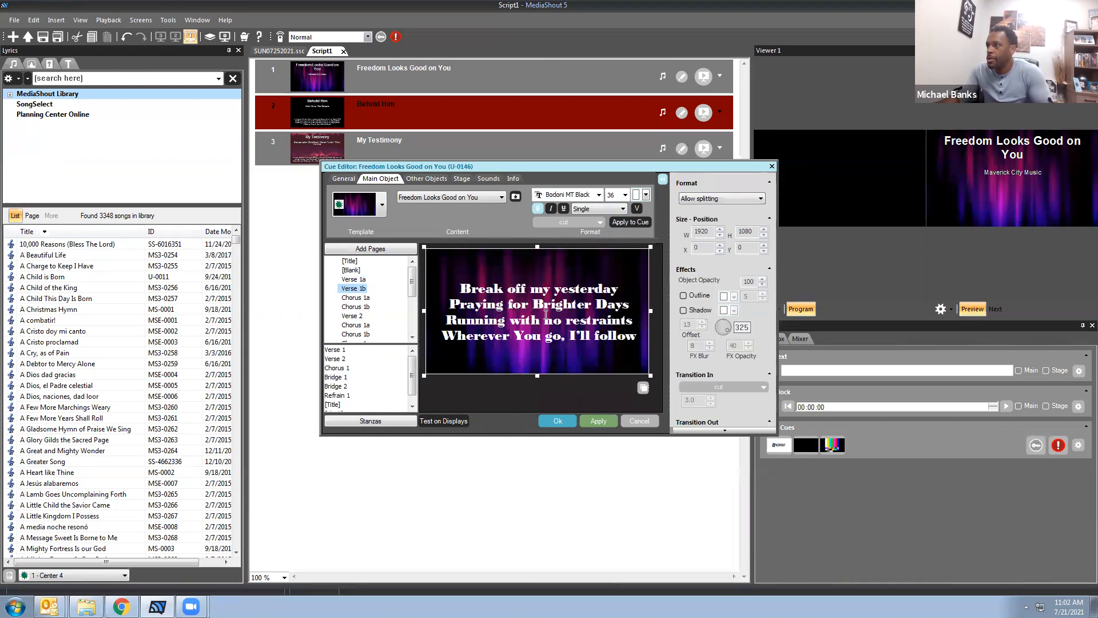
{"action": "left_click", "coordinate": [356, 298]}
{"action": "left_click", "coordinate": [358, 281]}
Change the Verse 1a lyrics to the Chiller font, apply it to the whole cue and check Verse 1b.
{"action": "left_click_drag", "start_coordinate": [466, 288], "coordinate": [625, 335]}
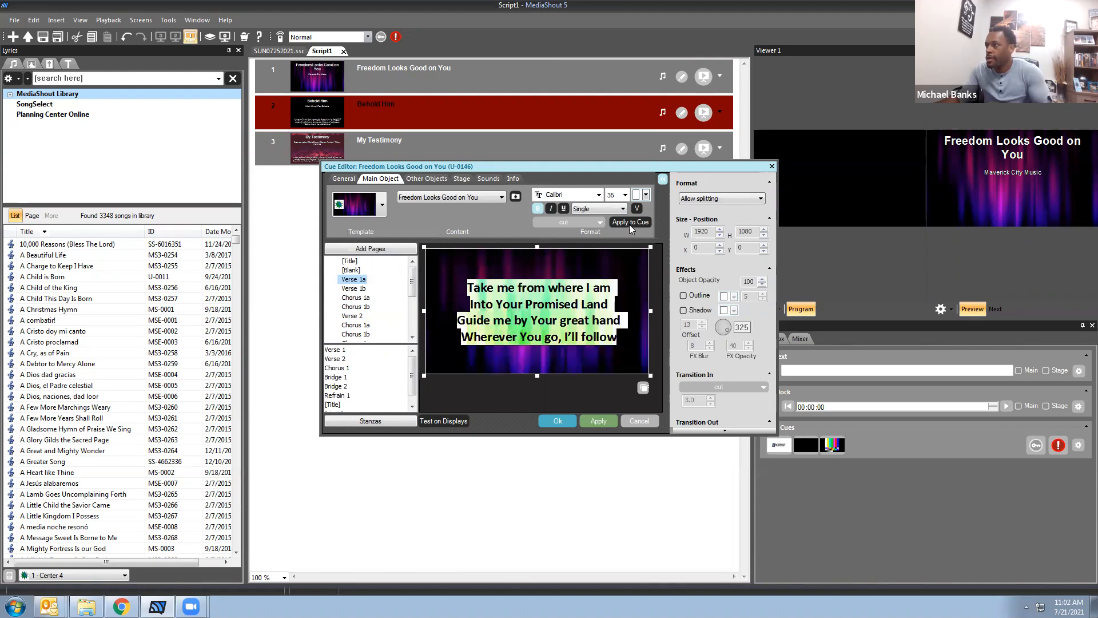
{"action": "left_click", "coordinate": [598, 195]}
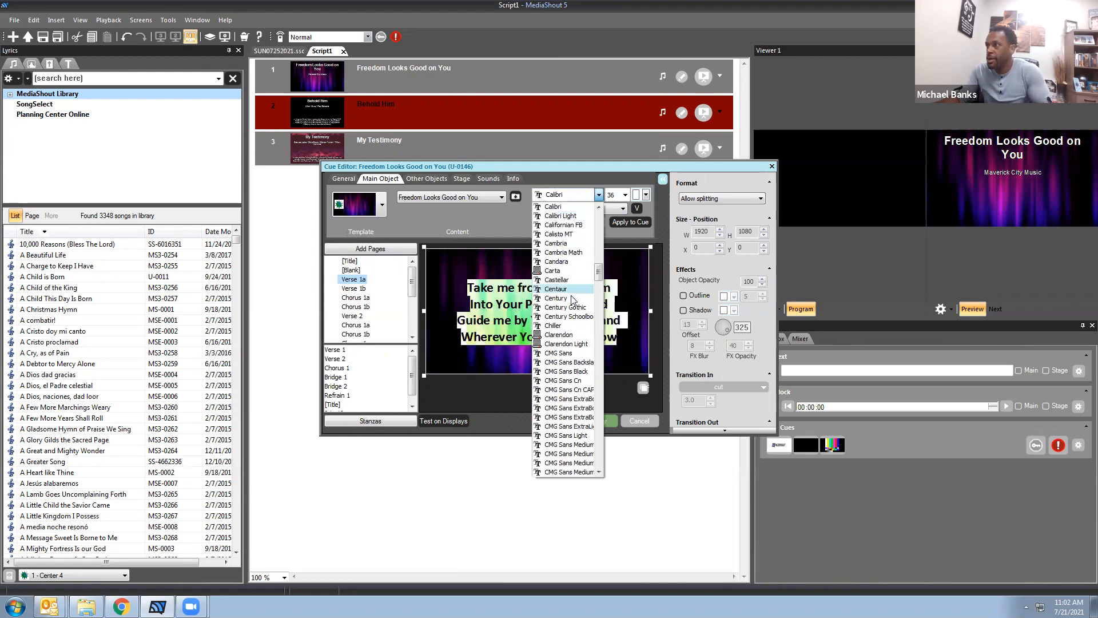
{"action": "left_click", "coordinate": [570, 322]}
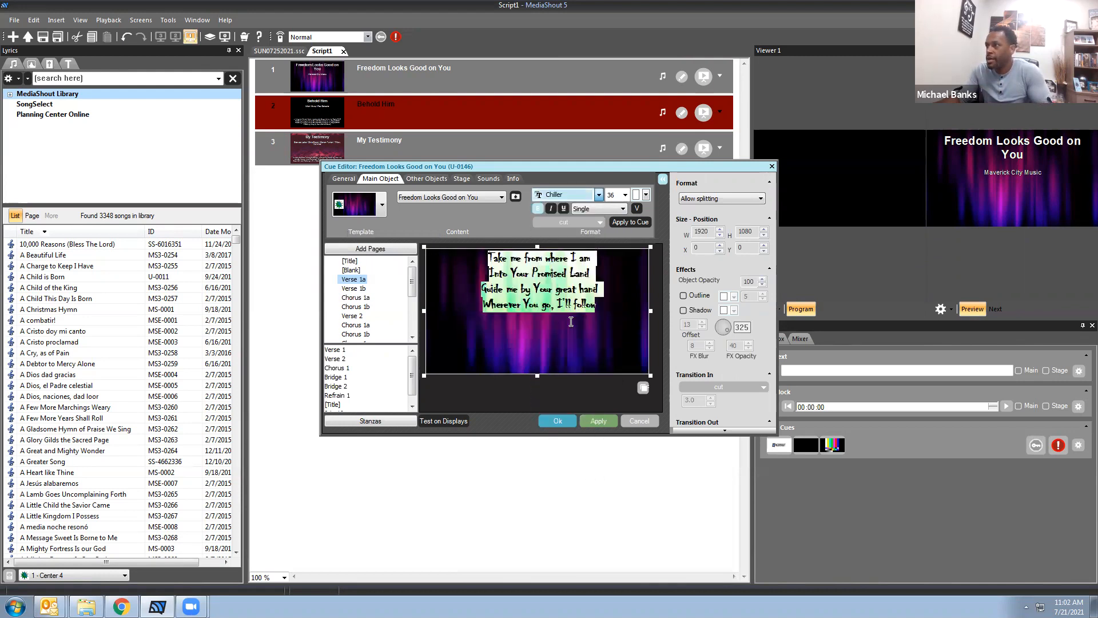
{"action": "left_click", "coordinate": [623, 222]}
{"action": "left_click", "coordinate": [358, 288]}
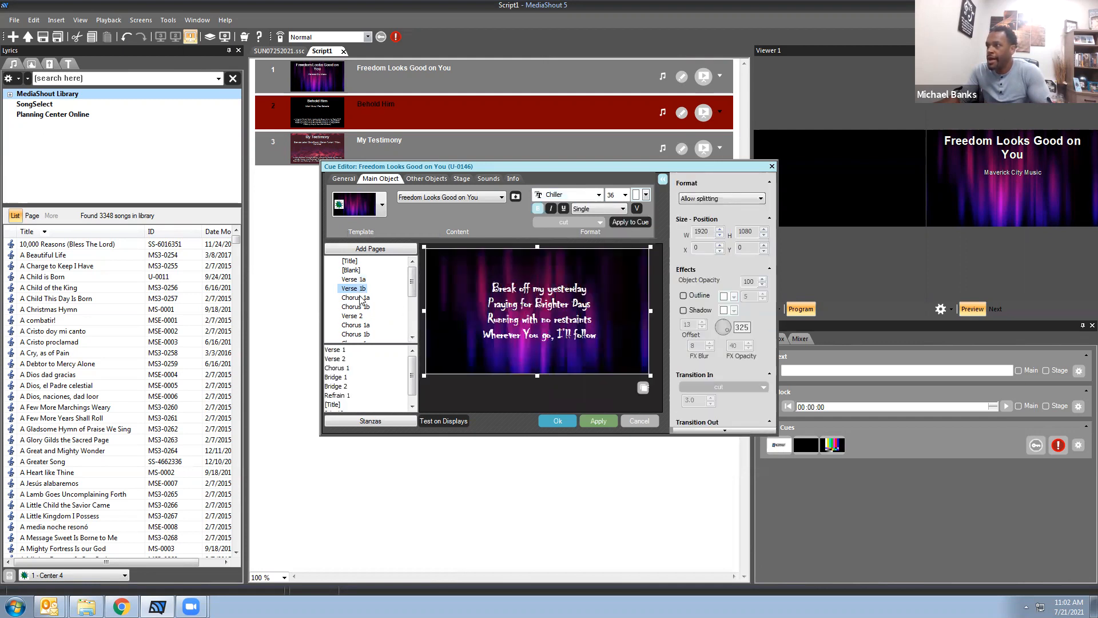
Format the Chorus 1a lyrics at size 44, underlined and without bold, apply this to the whole cue and check the following pages.
{"action": "left_click", "coordinate": [360, 298]}
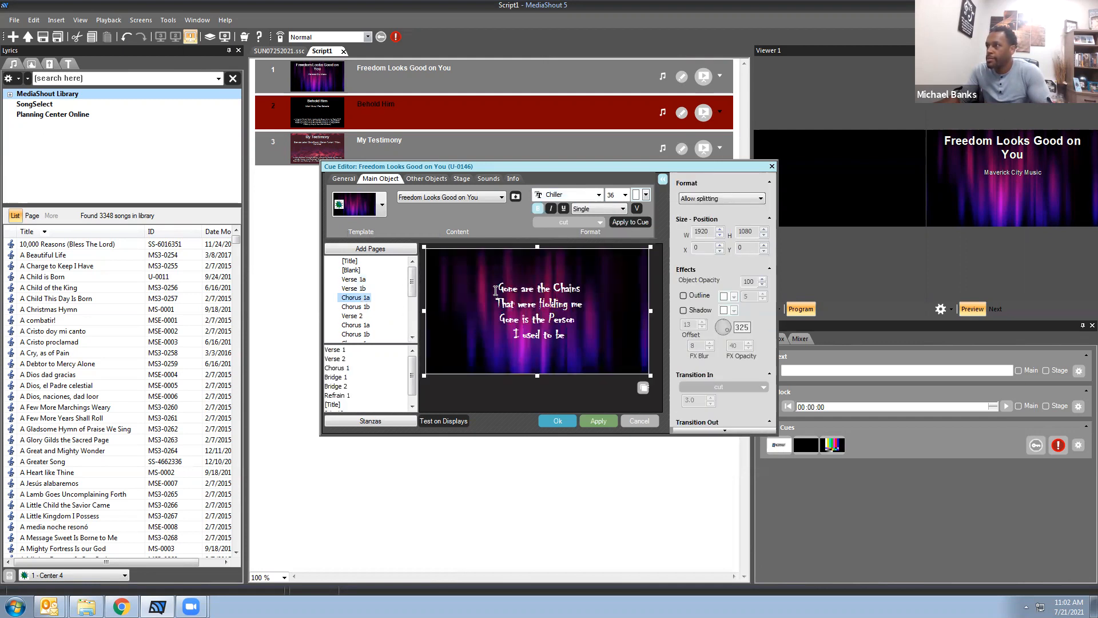
{"action": "left_click_drag", "start_coordinate": [495, 291], "coordinate": [577, 348]}
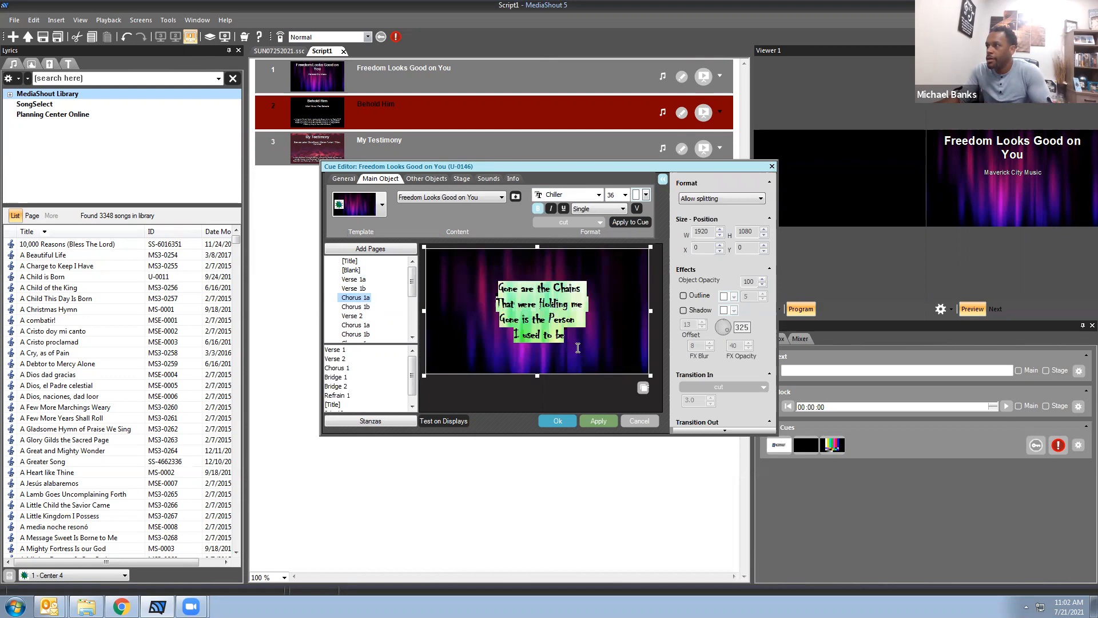
{"action": "left_click", "coordinate": [625, 195]}
{"action": "left_click", "coordinate": [611, 244]}
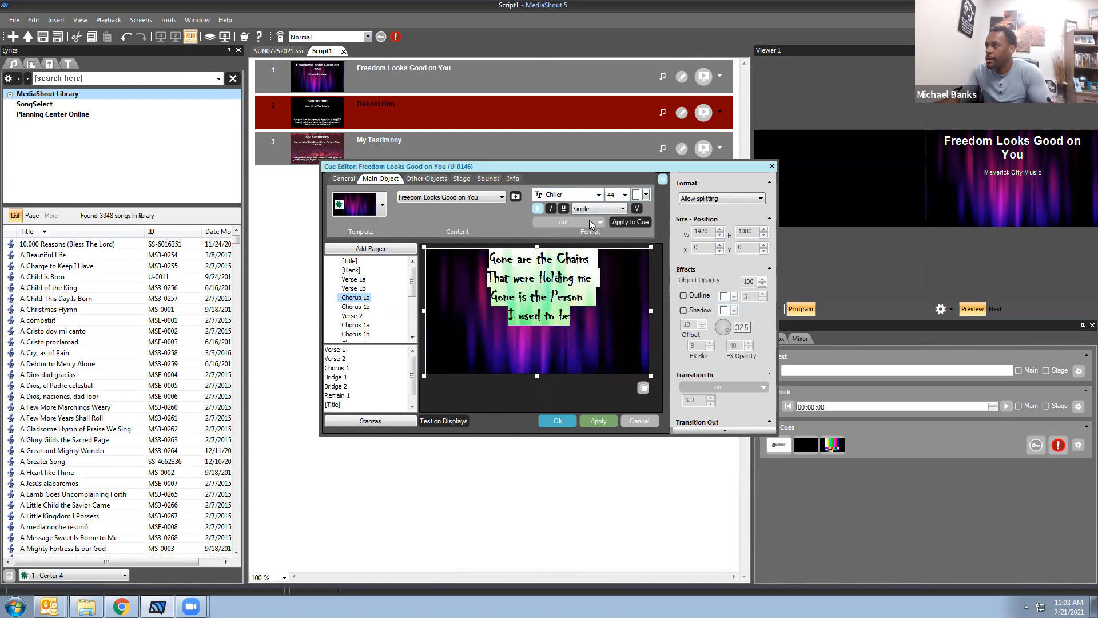
{"action": "left_click", "coordinate": [538, 209]}
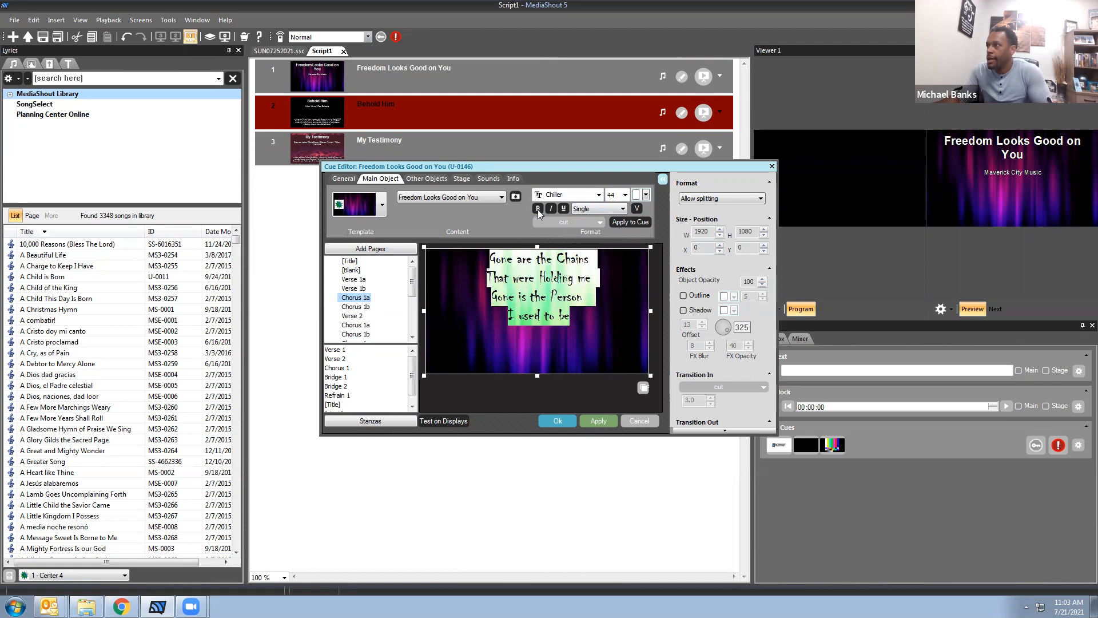
{"action": "left_click", "coordinate": [564, 208]}
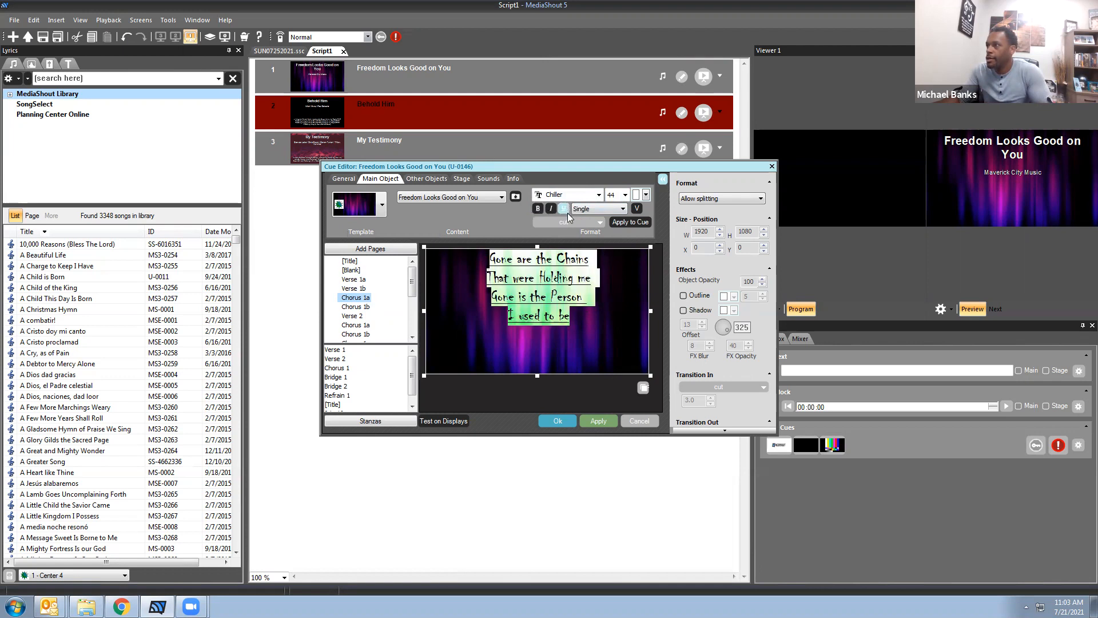
{"action": "left_click", "coordinate": [628, 222]}
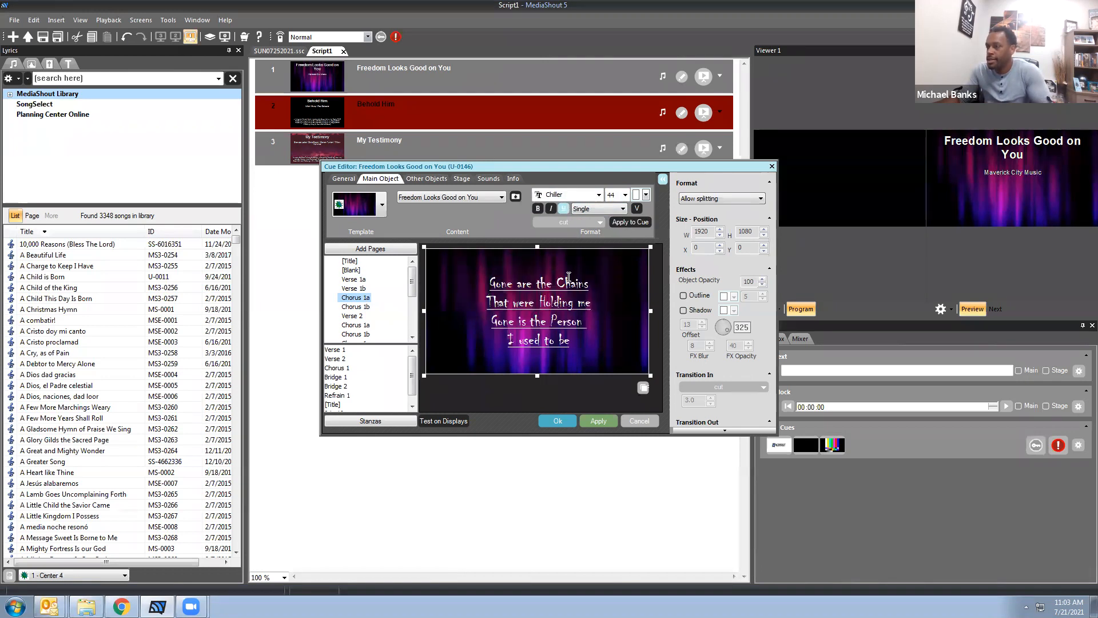
{"action": "left_click", "coordinate": [357, 307]}
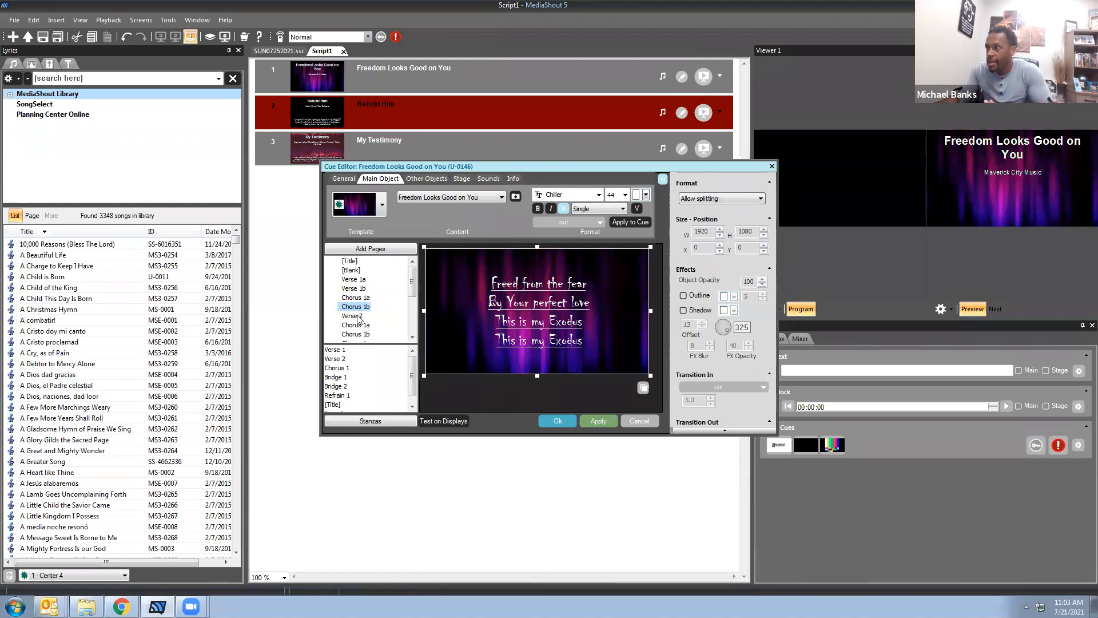
{"action": "left_click", "coordinate": [360, 316]}
Remove the underline from all the Verse 1a lyrics.
{"action": "left_click", "coordinate": [360, 280]}
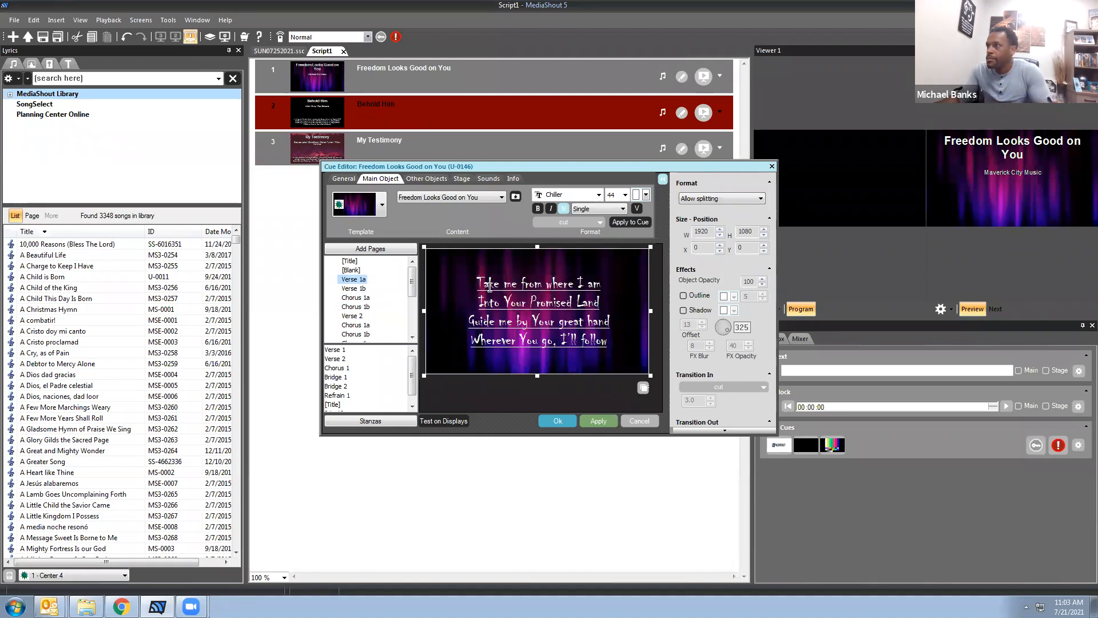
{"action": "left_click_drag", "start_coordinate": [473, 282], "coordinate": [611, 346]}
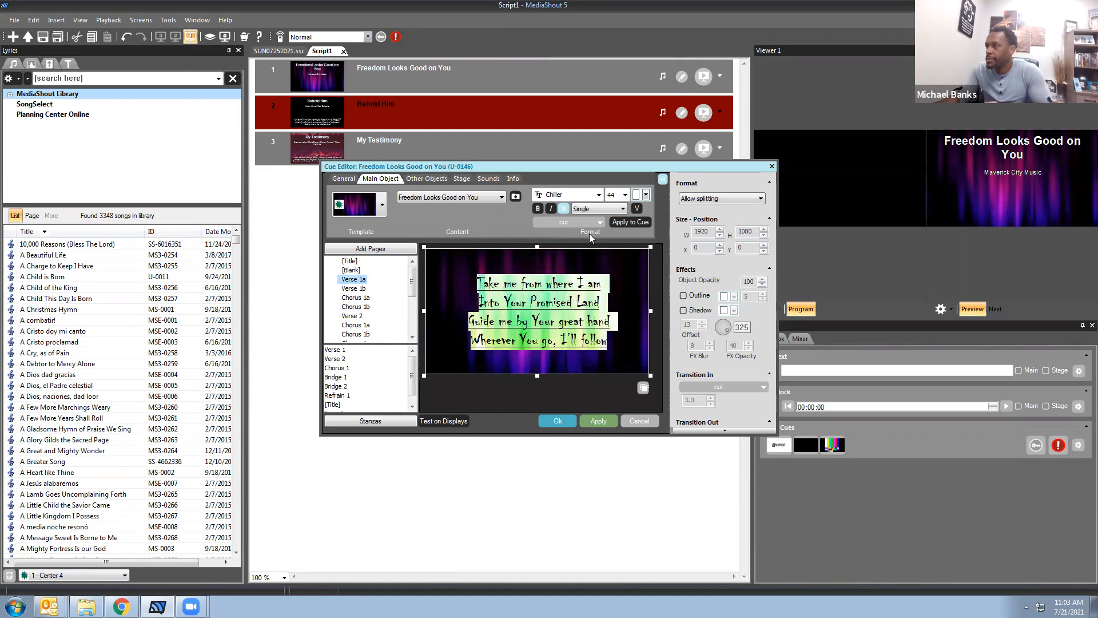
{"action": "left_click", "coordinate": [564, 209]}
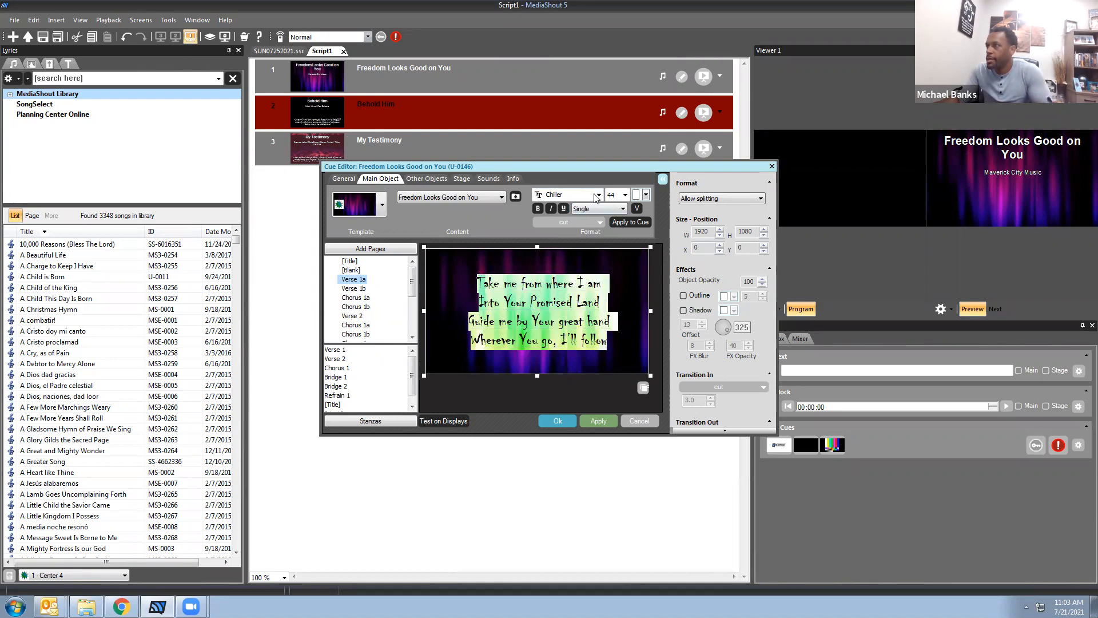
Try the Clarendon and Castellar fonts on the Verse 1a lyrics.
{"action": "left_click", "coordinate": [598, 194]}
{"action": "left_click", "coordinate": [584, 217]}
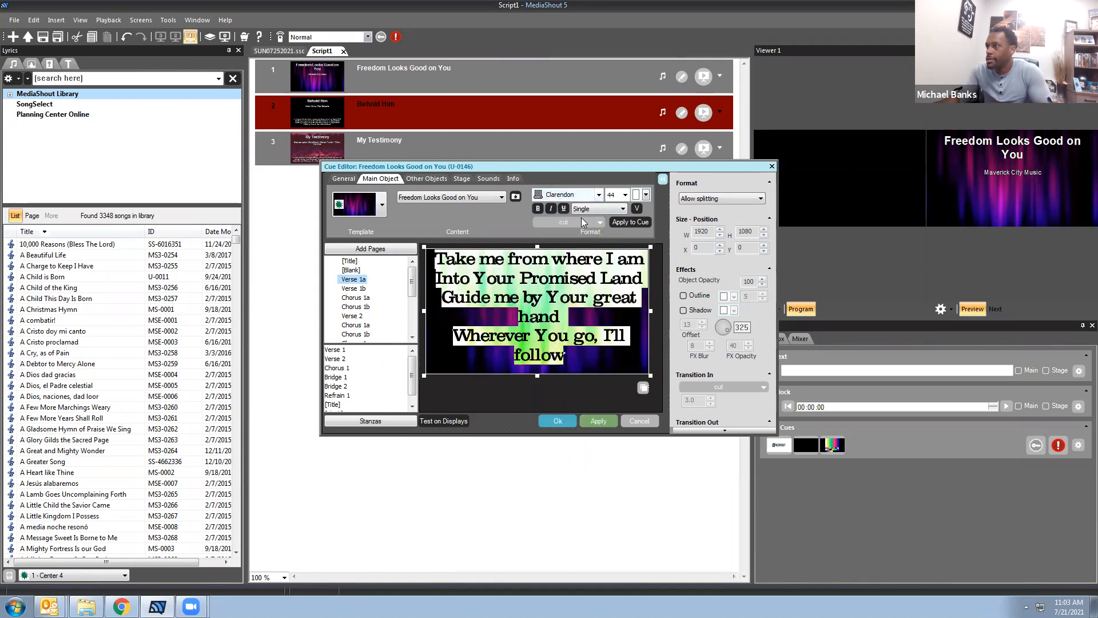
{"action": "left_click", "coordinate": [598, 194]}
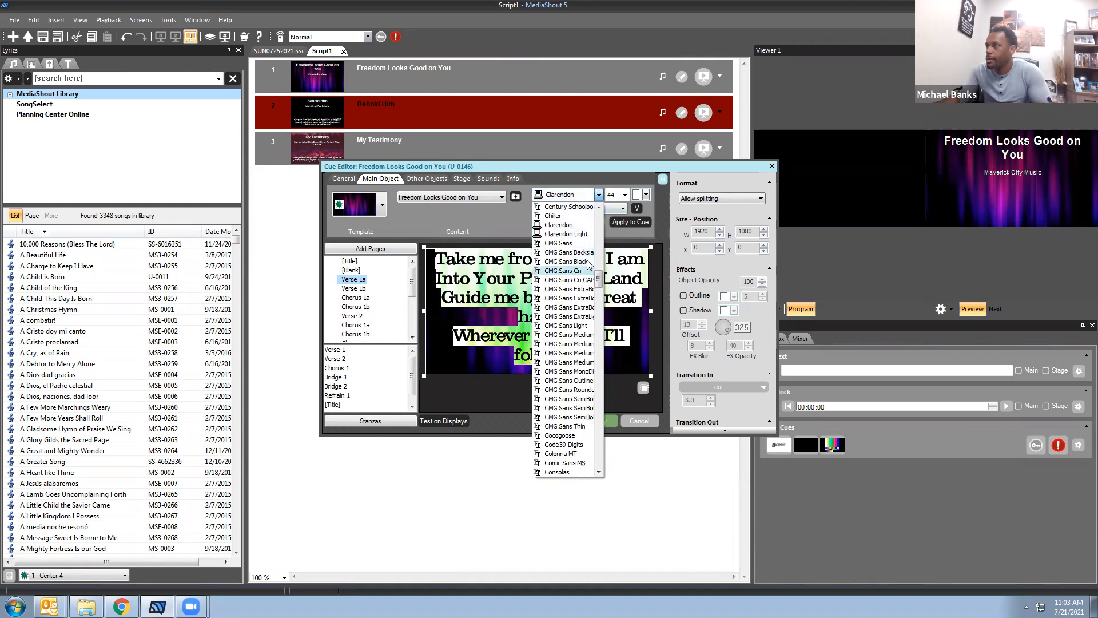
{"action": "left_click", "coordinate": [577, 235]}
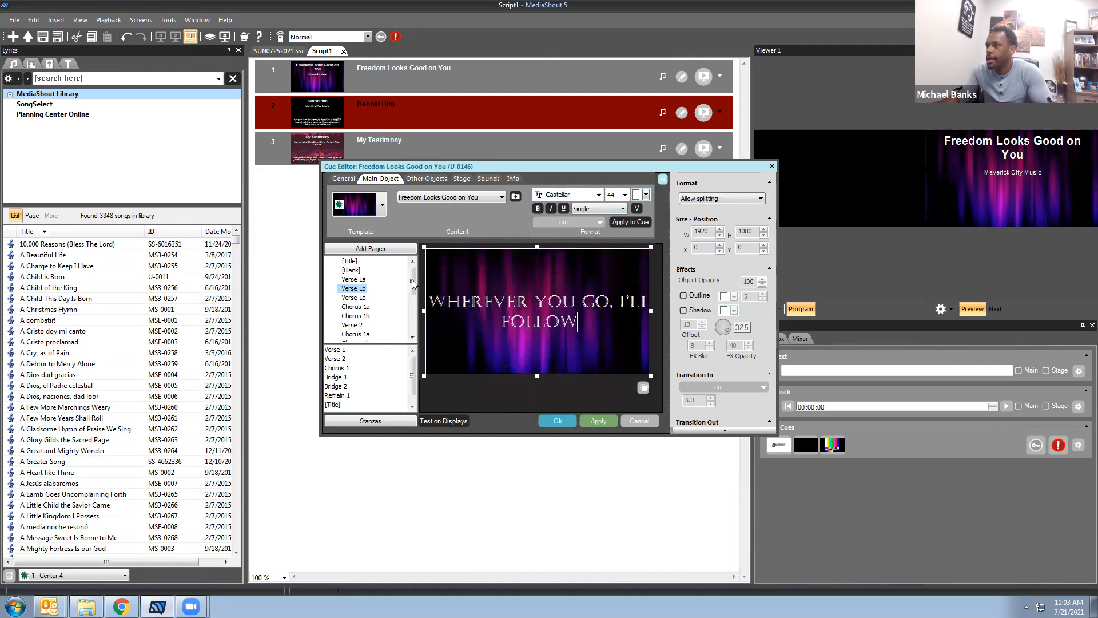
Change the Verse 1a lyrics to the Cambria font and apply the formatting to the whole cue.
{"action": "left_click", "coordinate": [358, 279]}
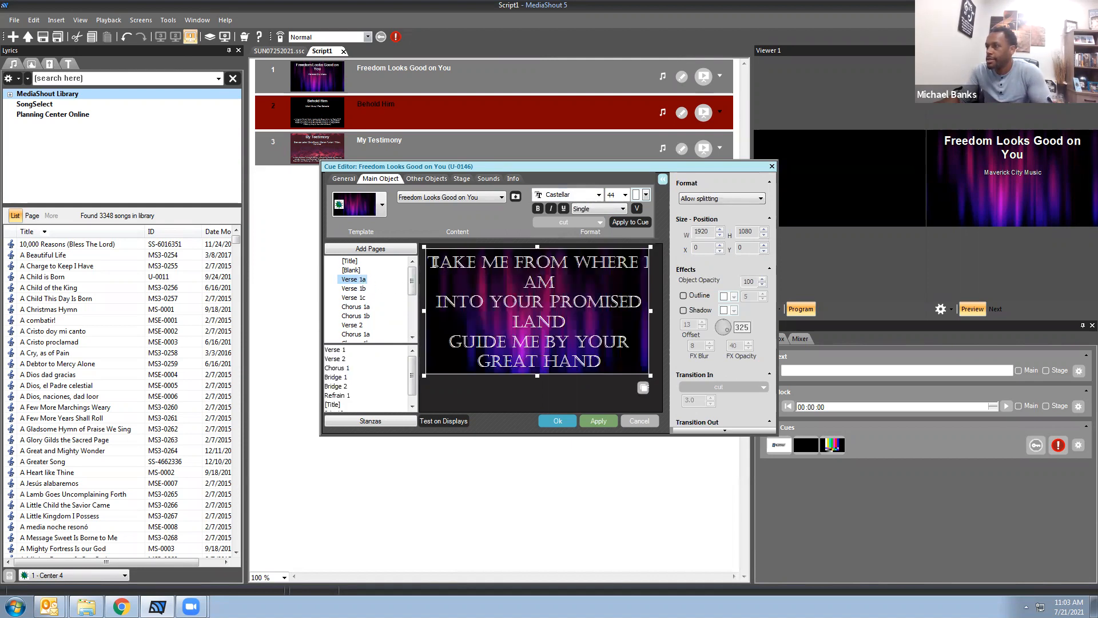
{"action": "left_click_drag", "start_coordinate": [432, 262], "coordinate": [602, 358]}
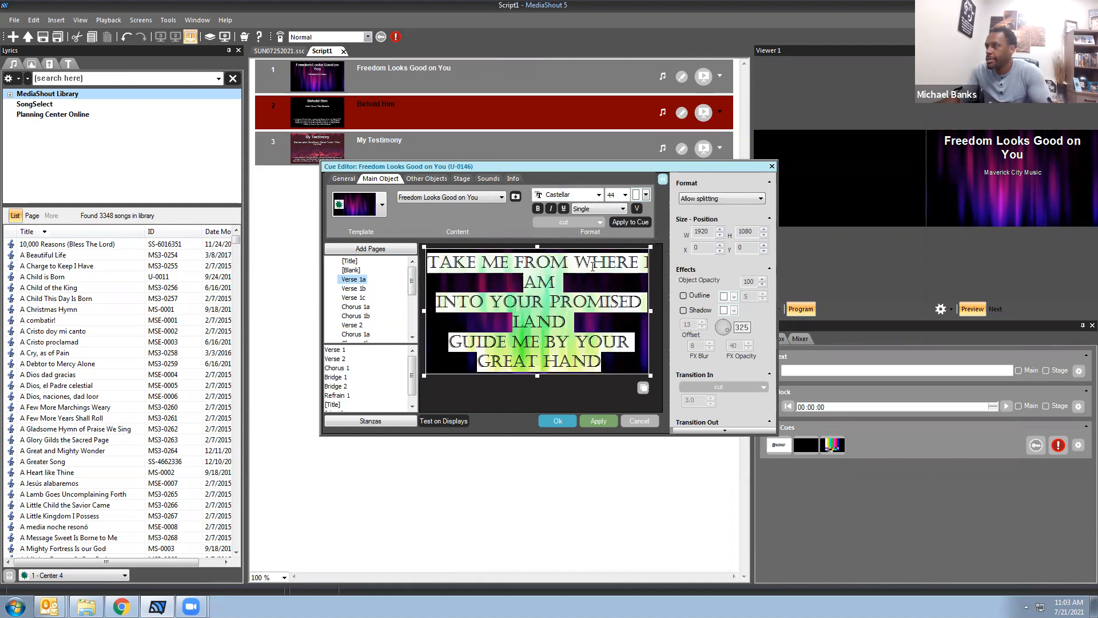
{"action": "left_click", "coordinate": [599, 195]}
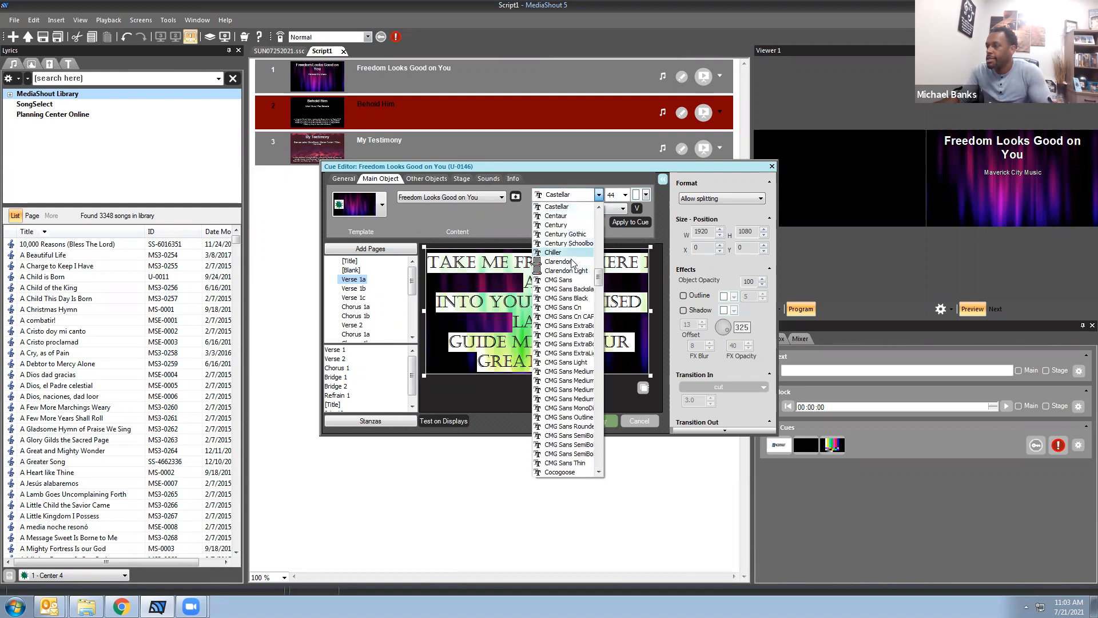
{"action": "scroll", "coordinate": [571, 259], "scroll_direction": "up", "scroll_amount": 3}
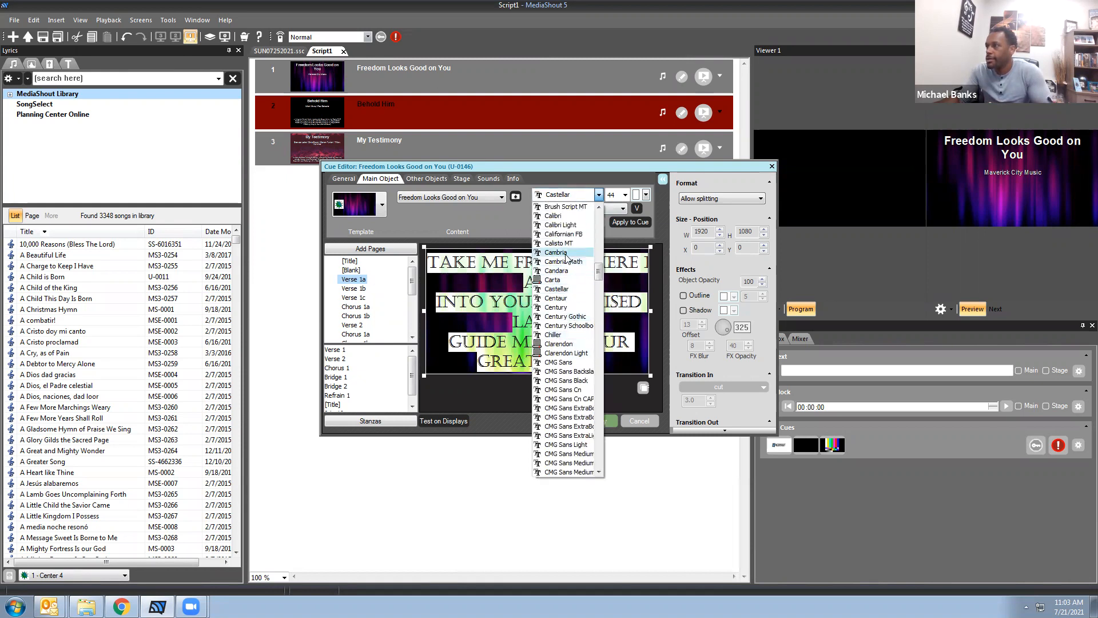
{"action": "left_click", "coordinate": [566, 256]}
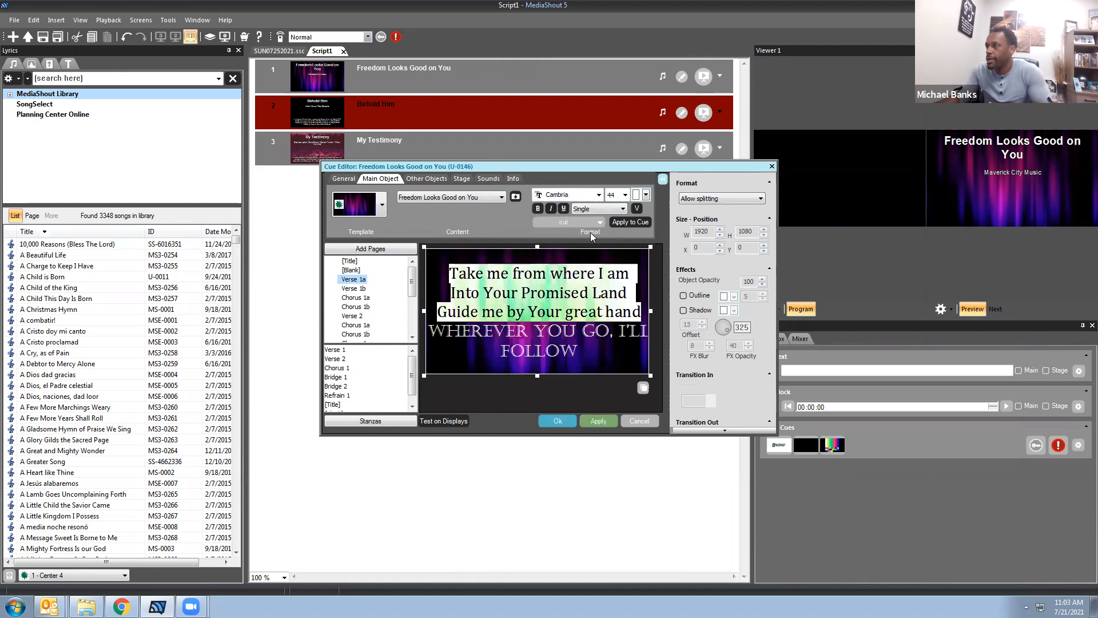
{"action": "left_click", "coordinate": [633, 222]}
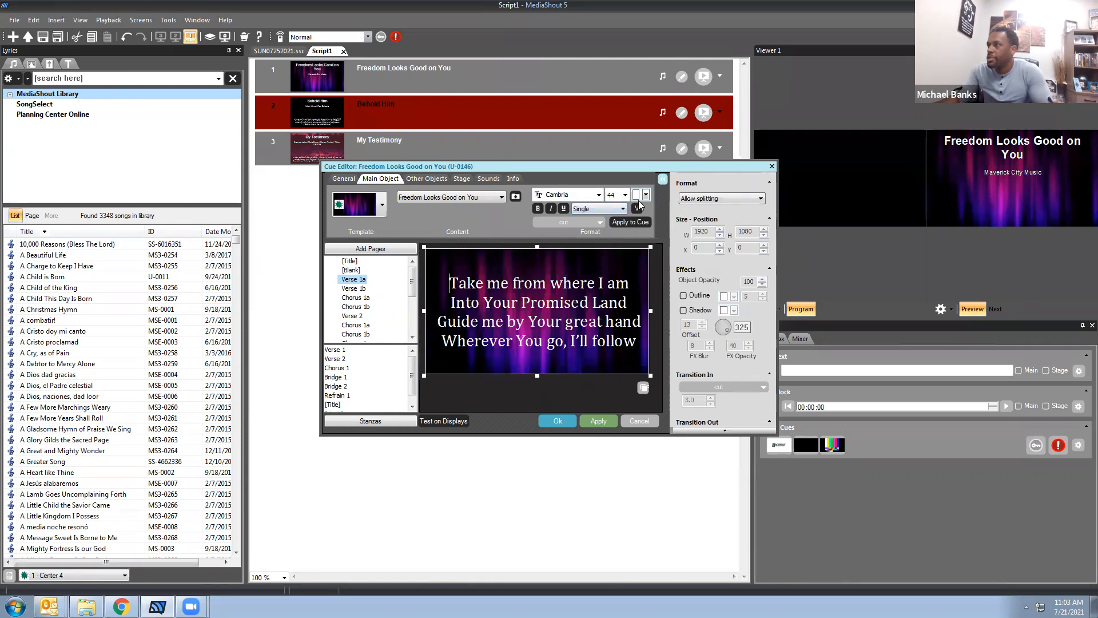
{"action": "left_click", "coordinate": [591, 210]}
{"action": "left_click", "coordinate": [590, 208]}
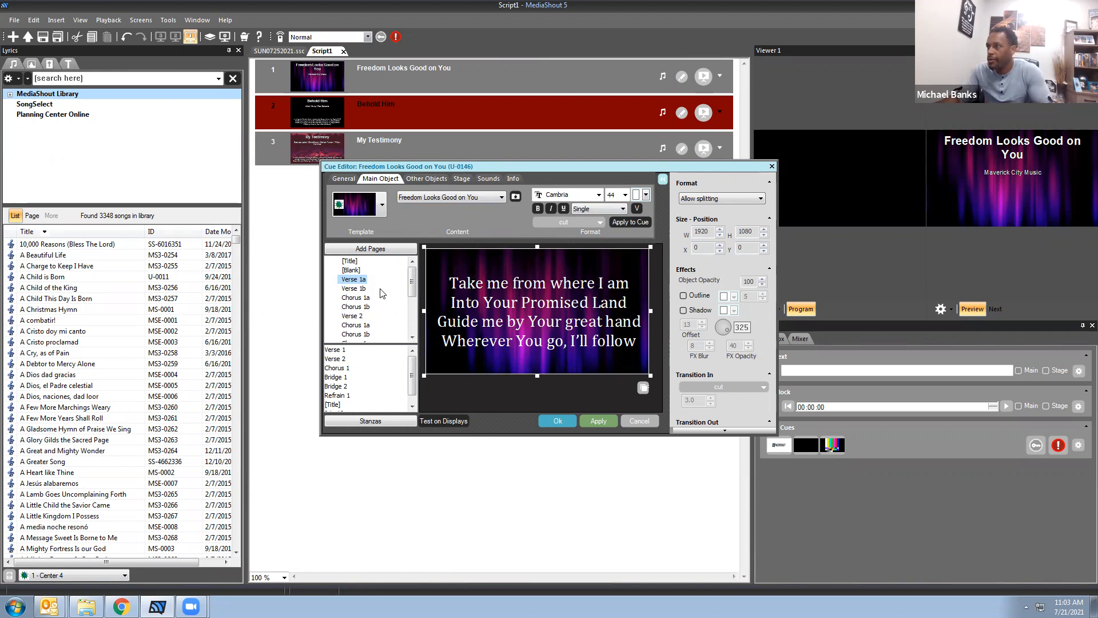
{"action": "left_click", "coordinate": [563, 366]}
{"action": "type", "text": "fda"}
{"action": "key", "text": "BackSpace"}
{"action": "key", "text": "BackSpace"}
{"action": "key", "text": "BackSpace"}
Add a new Verse 3 stanza to the song with the lines "asdfjkl;wer" and "New verse", and select it among the stanzas.
{"action": "left_click", "coordinate": [354, 289]}
{"action": "left_click_drag", "start_coordinate": [412, 286], "coordinate": [412, 324]}
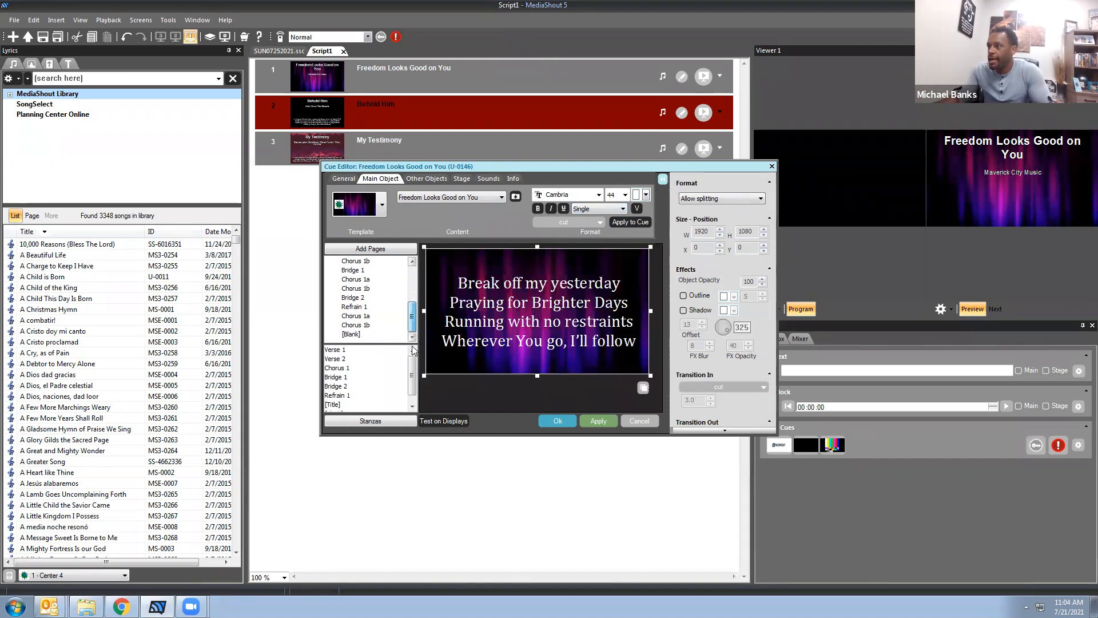
{"action": "left_click", "coordinate": [412, 400]}
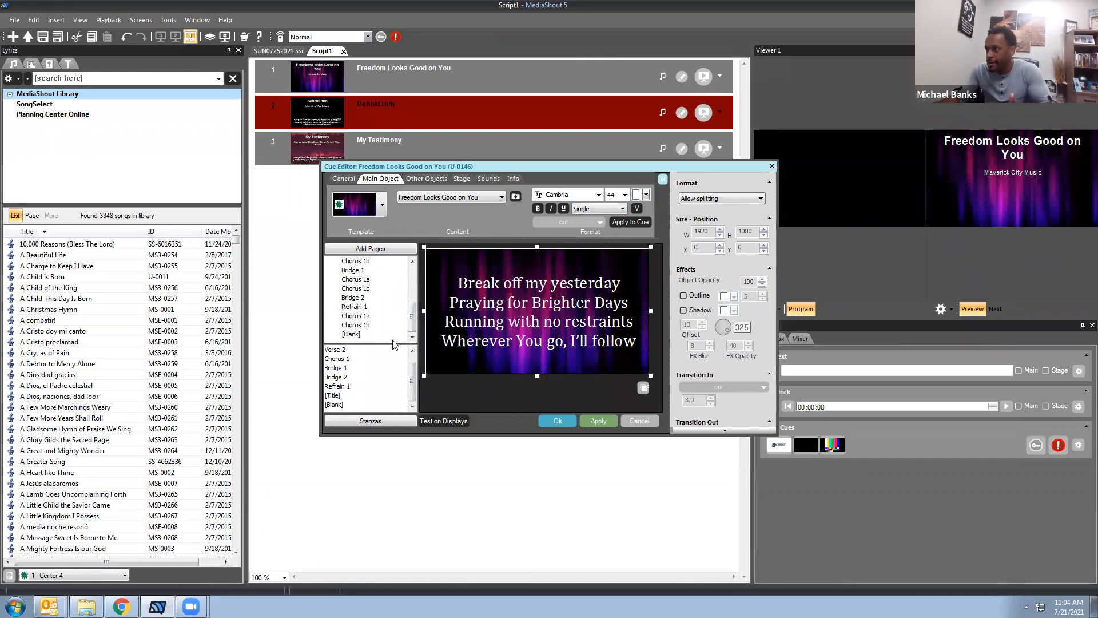
{"action": "left_click", "coordinate": [365, 421]}
{"action": "left_click", "coordinate": [366, 439]}
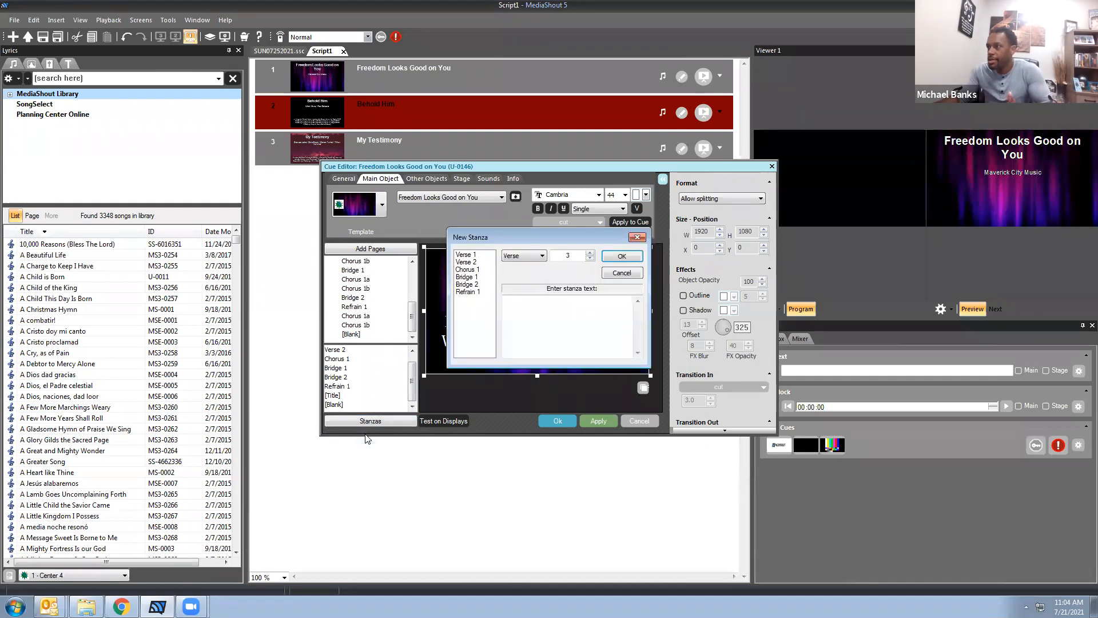
{"action": "left_click", "coordinate": [535, 318]}
{"action": "type", "text": "asdfjkl;we"}
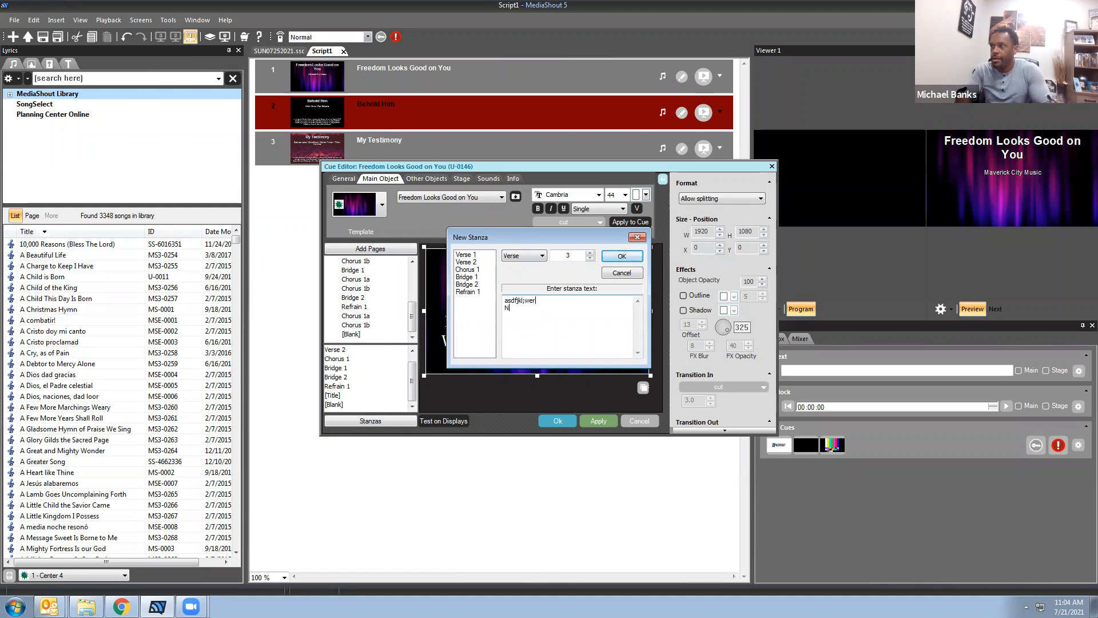
{"action": "type", "text": "r"}
{"action": "key", "text": "Return"}
{"action": "type", "text": "New verse"}
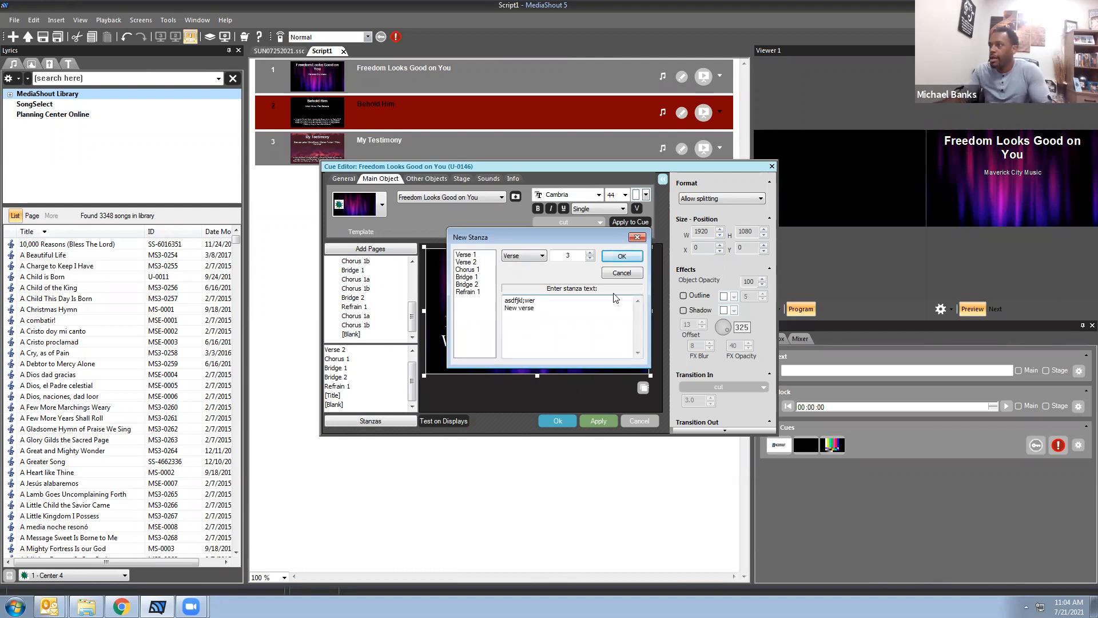
{"action": "left_click", "coordinate": [627, 256]}
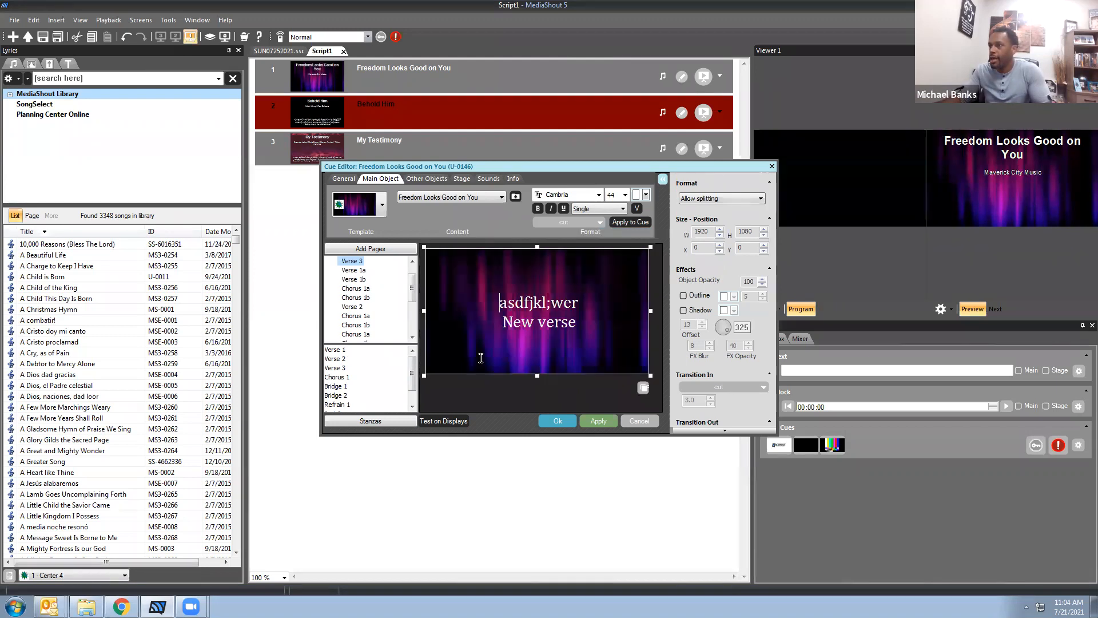
{"action": "left_click", "coordinate": [335, 369]}
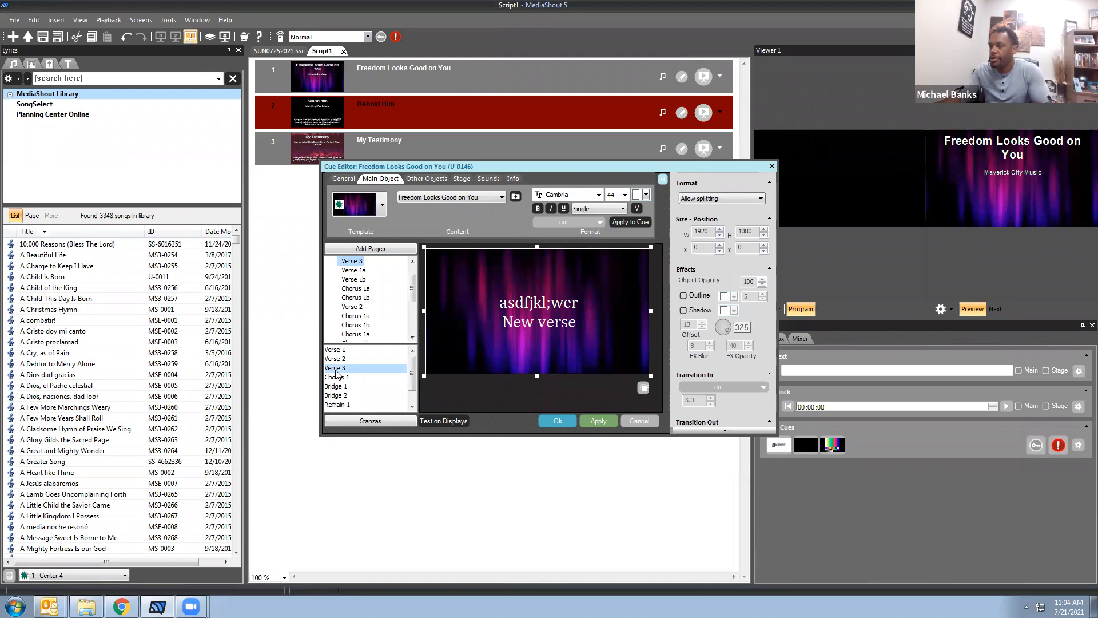
Start another new stanza and look through the available stanza types, keeping the type as Verse.
{"action": "left_click", "coordinate": [369, 423]}
{"action": "left_click", "coordinate": [364, 436]}
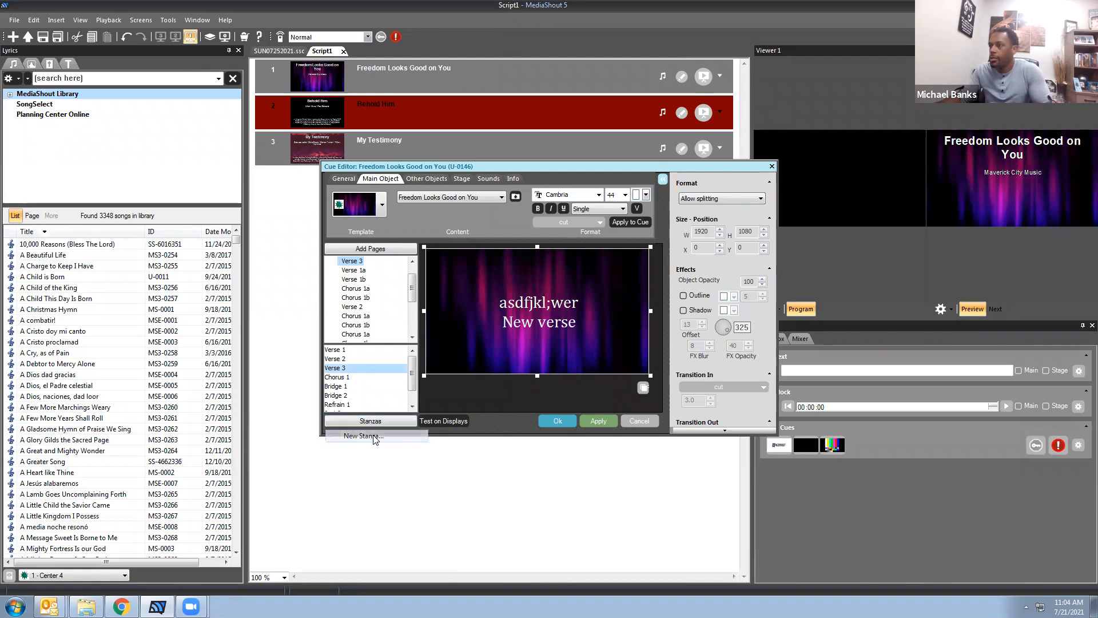
{"action": "left_click", "coordinate": [513, 258]}
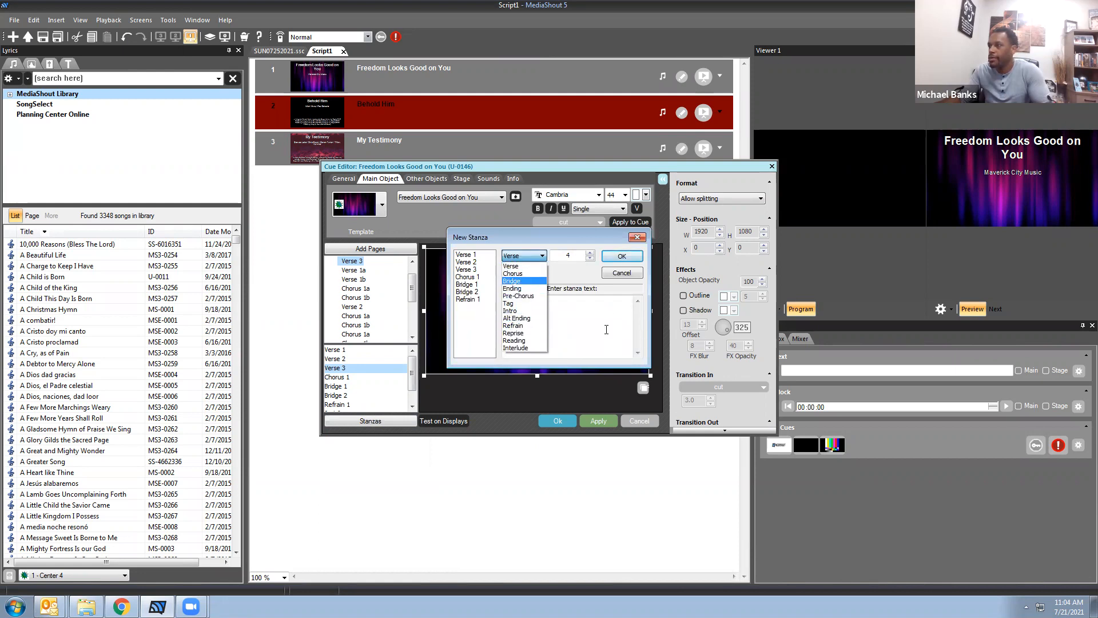
{"action": "left_click", "coordinate": [608, 331]}
{"action": "left_click", "coordinate": [560, 339]}
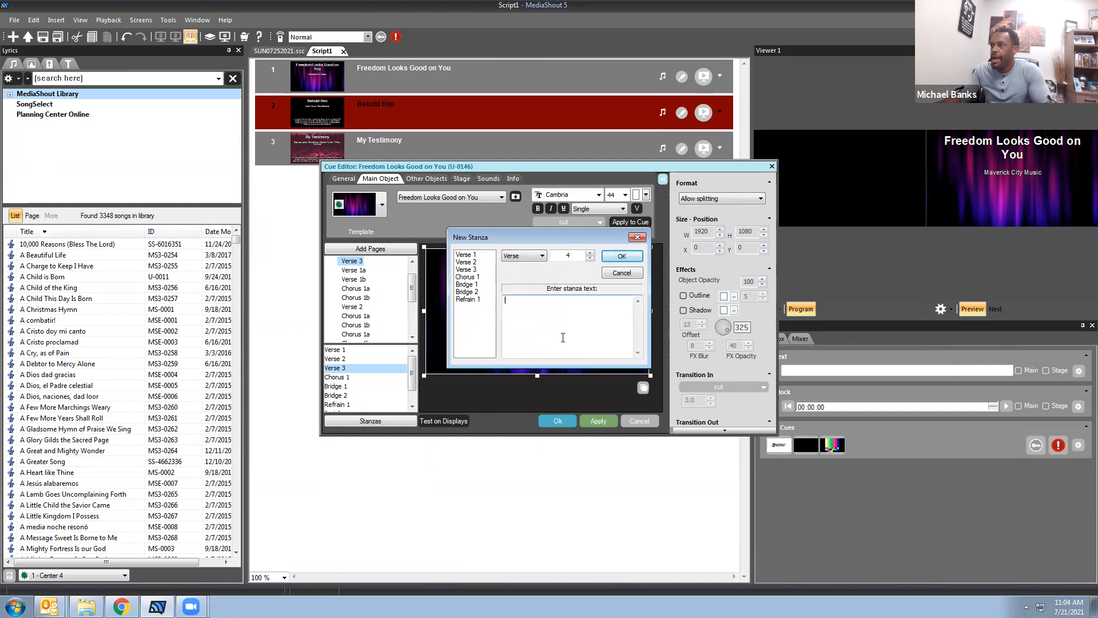
Cancel the new stanza entry and delete the Verse 3 stanza from Freedom Looks Good on You.
{"action": "left_click", "coordinate": [621, 273]}
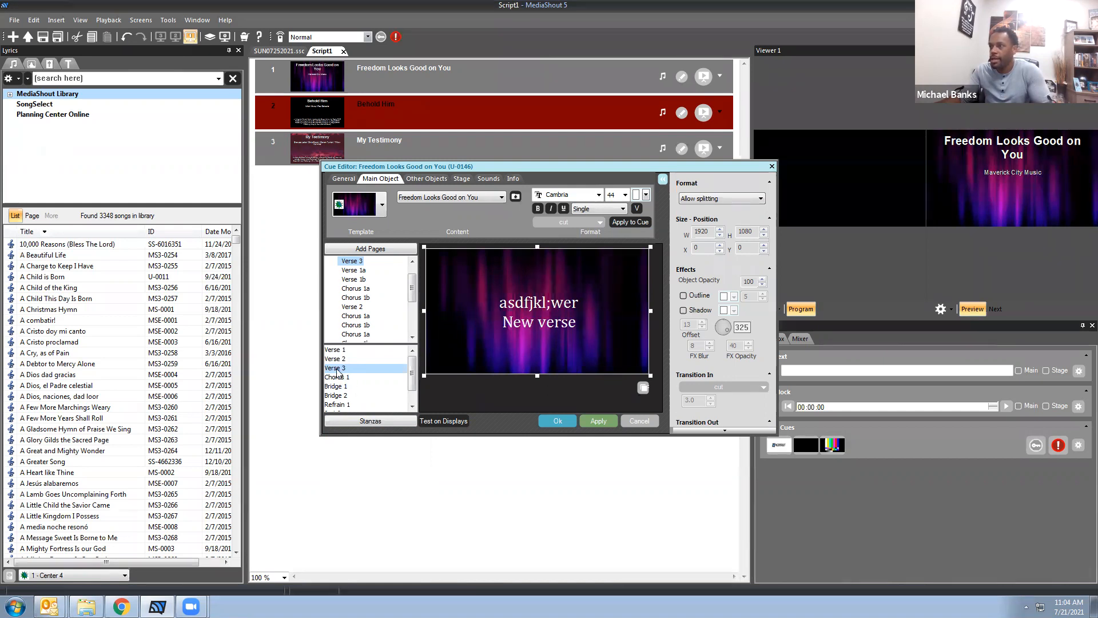
{"action": "left_click", "coordinate": [358, 424]}
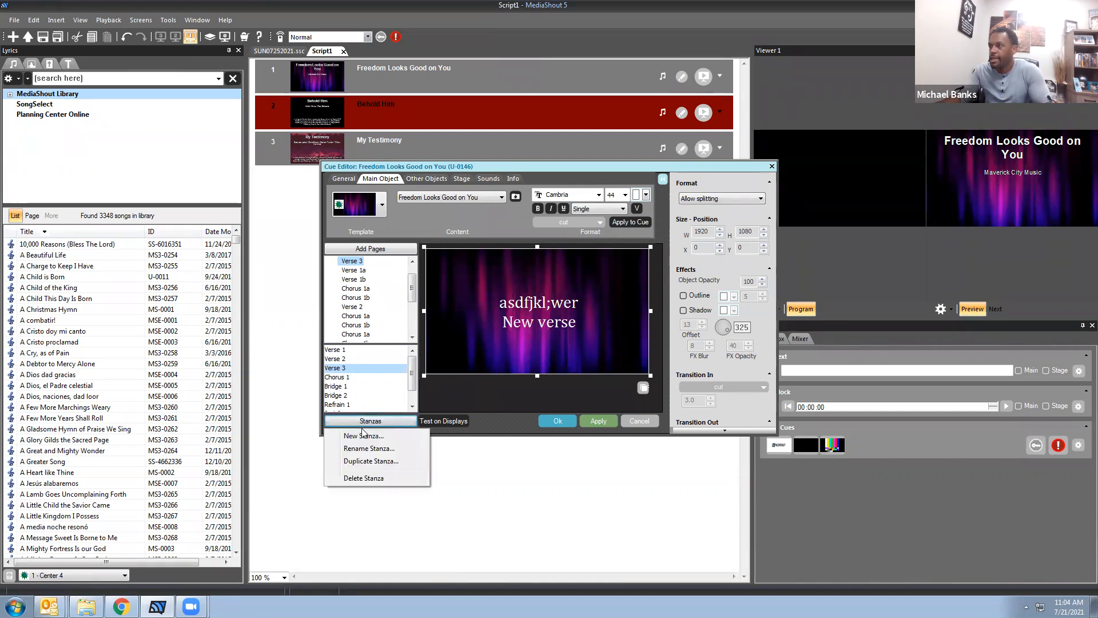
{"action": "left_click", "coordinate": [370, 477]}
{"action": "left_click", "coordinate": [574, 330]}
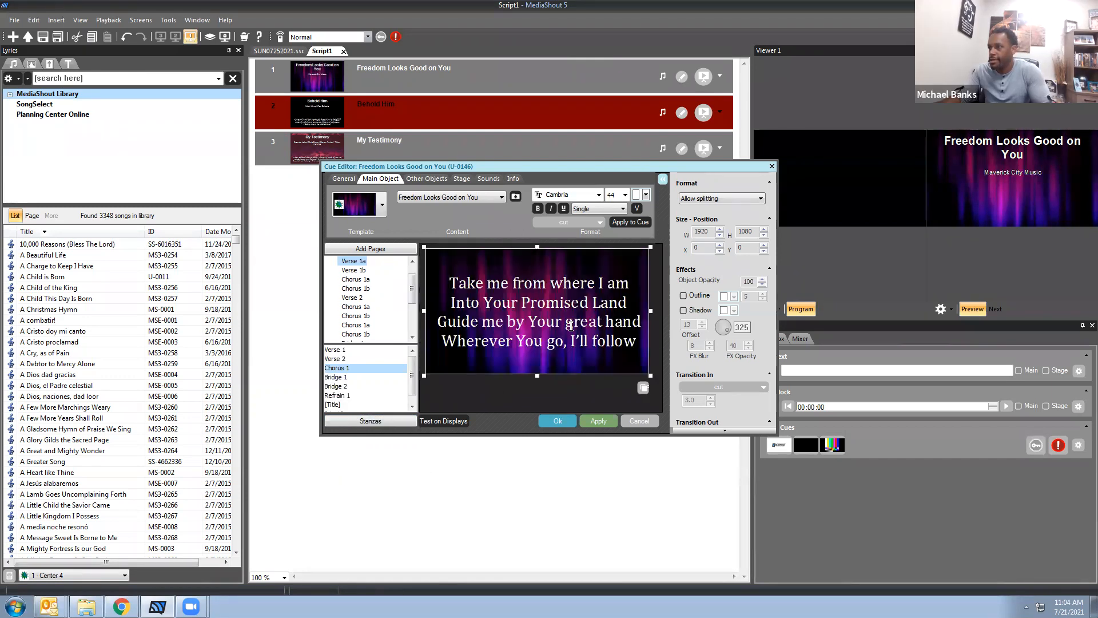
{"action": "left_click", "coordinate": [385, 421]}
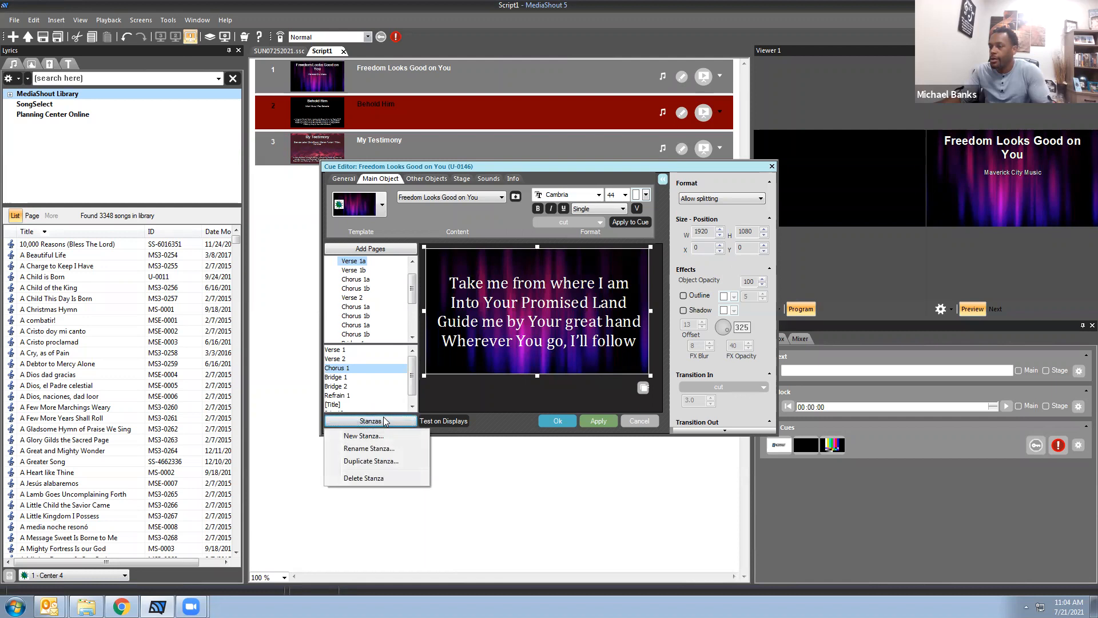
{"action": "left_click", "coordinate": [353, 450]}
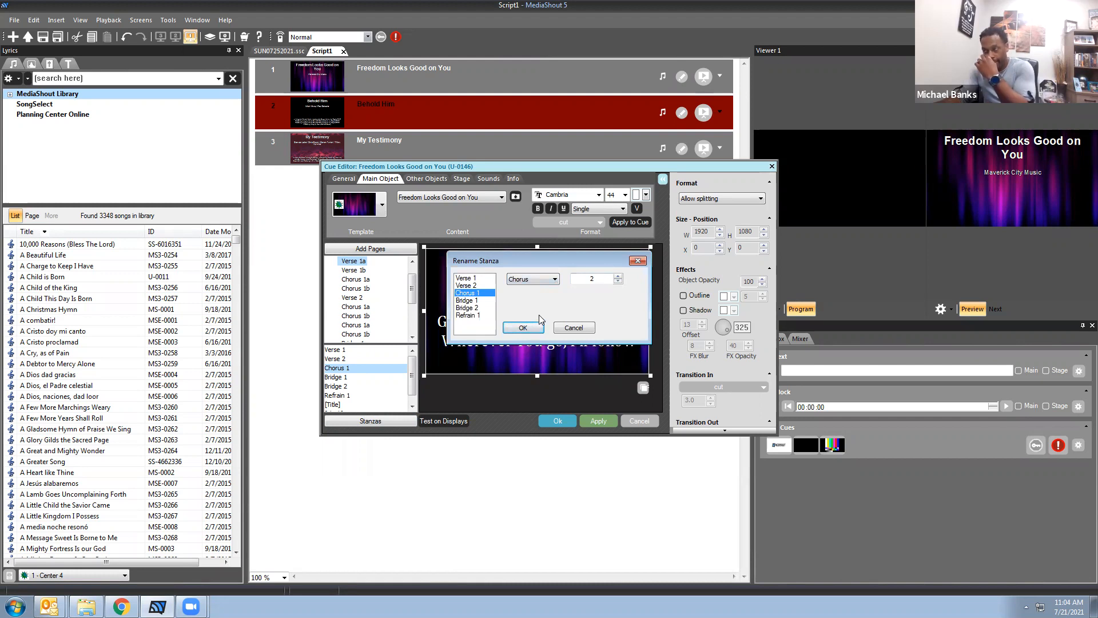
{"action": "left_click", "coordinate": [574, 327]}
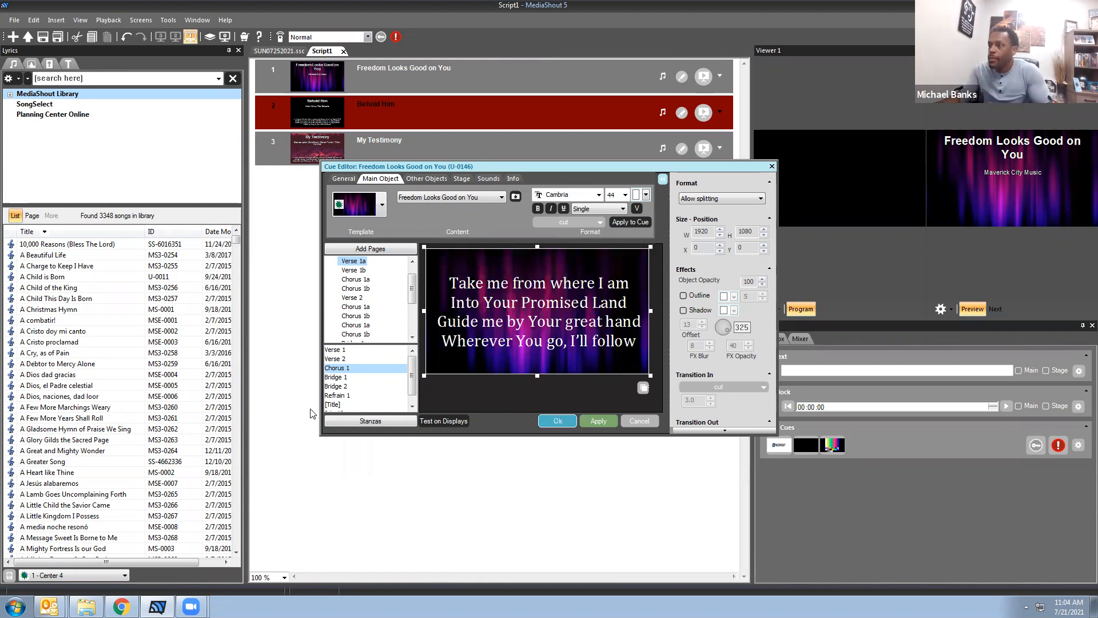
{"action": "left_click", "coordinate": [344, 422]}
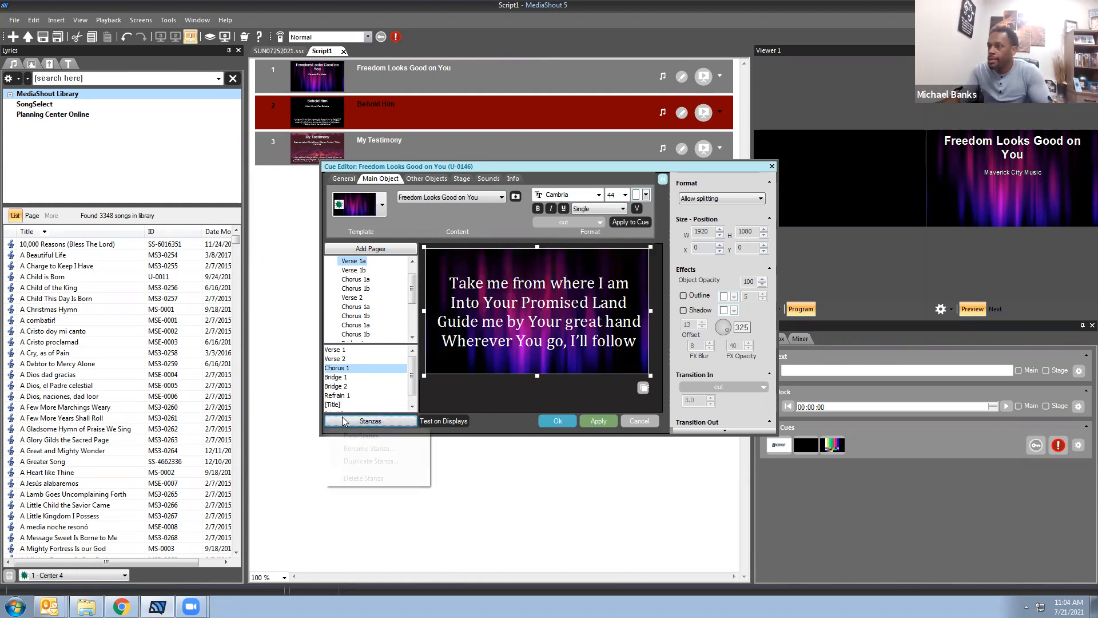
{"action": "left_click", "coordinate": [415, 389]}
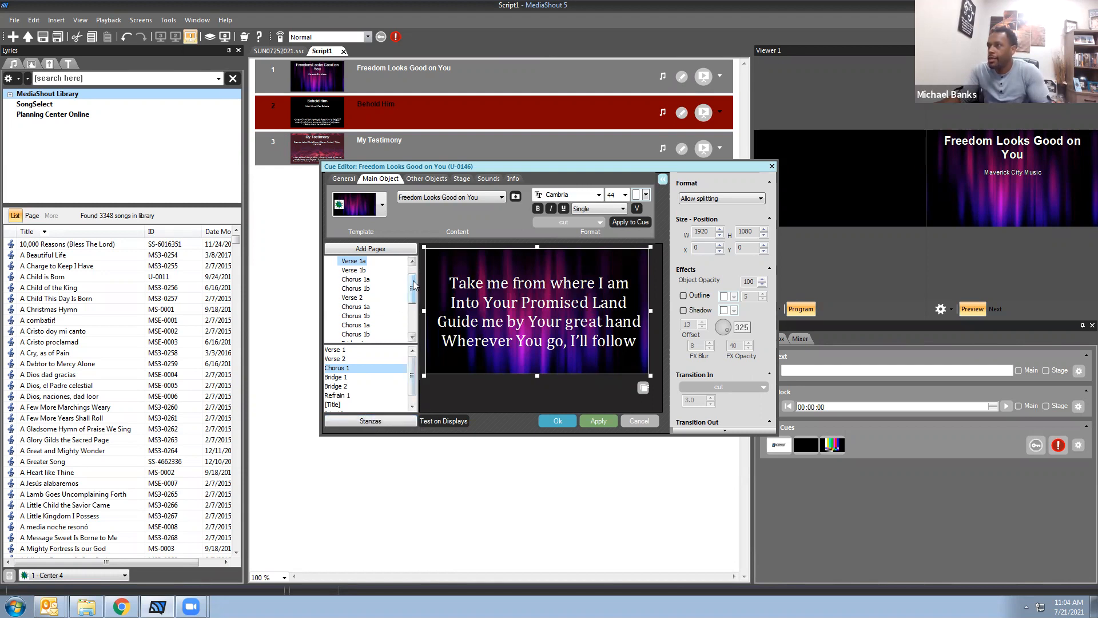
Move the Bridge 1 page up to directly after Verse 2, and return it to its original place in the page order.
{"action": "scroll", "coordinate": [415, 284], "scroll_direction": "up", "scroll_amount": 1}
{"action": "mouse_move", "coordinate": [356, 279]}
{"action": "left_mouse_down"}
{"action": "mouse_move", "coordinate": [364, 334]}
{"action": "mouse_move", "coordinate": [360, 282]}
{"action": "left_mouse_up"}
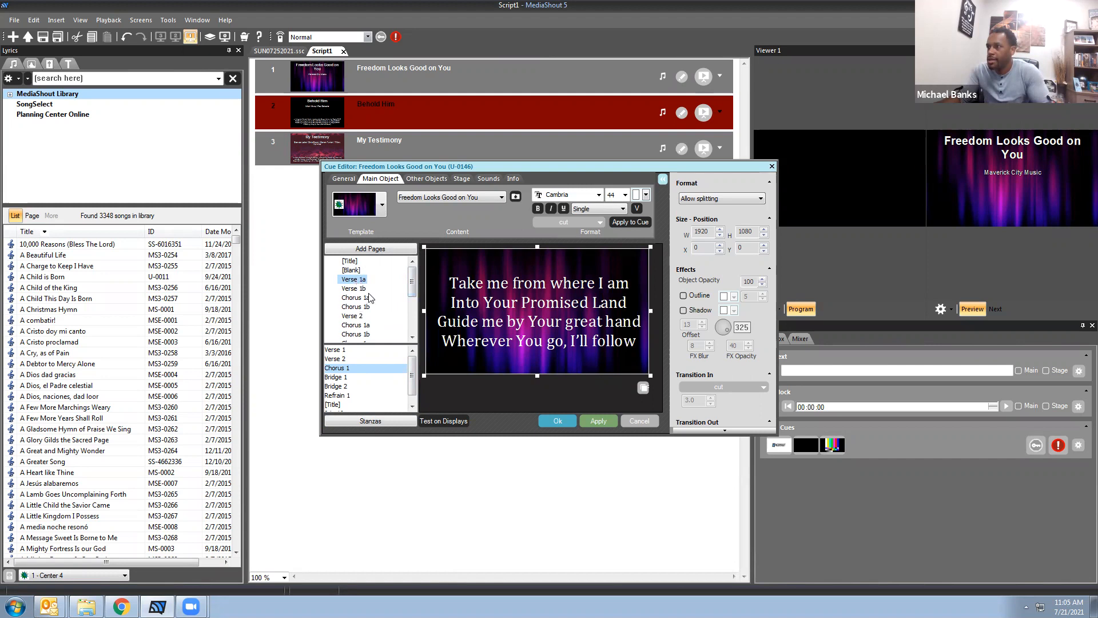
{"action": "left_click", "coordinate": [412, 337]}
{"action": "scroll", "coordinate": [412, 338], "scroll_direction": "down", "scroll_amount": 1}
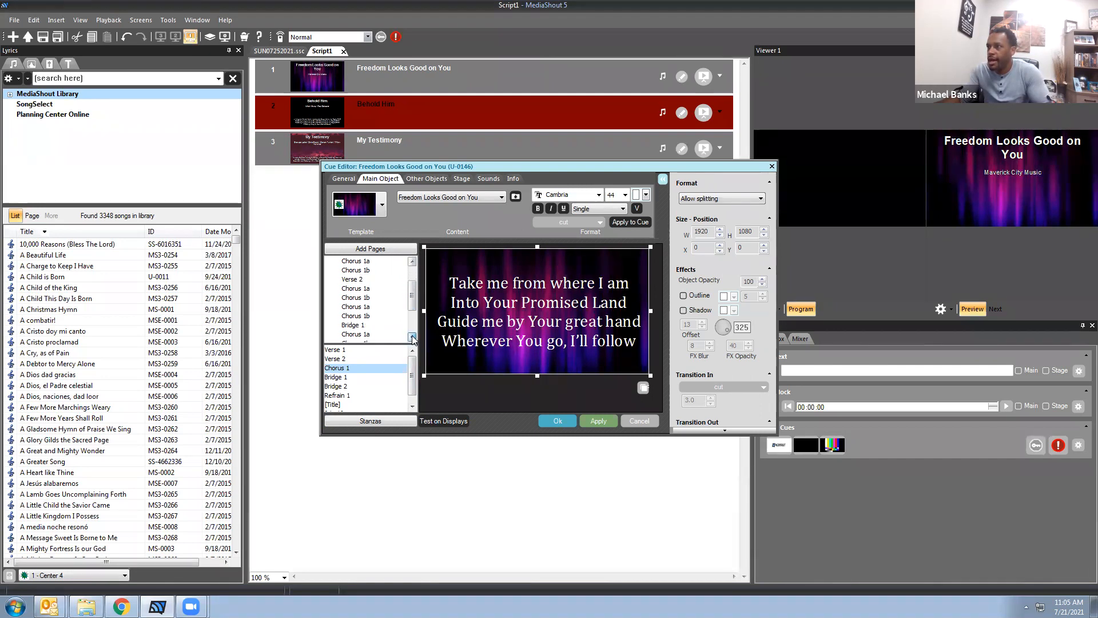
{"action": "left_click", "coordinate": [351, 325]}
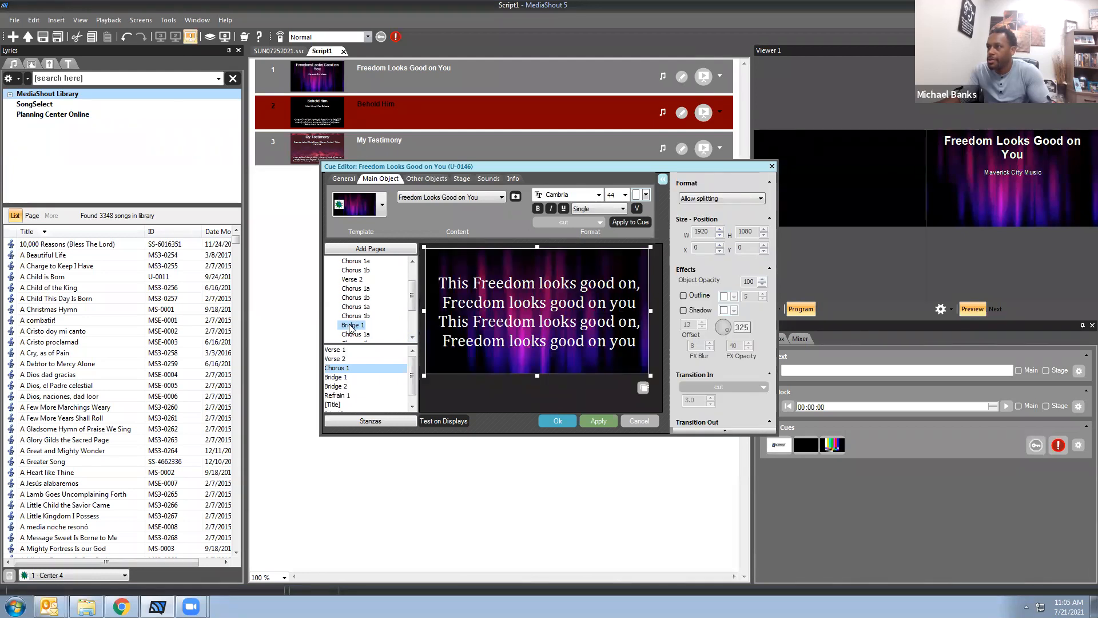
{"action": "left_click_drag", "start_coordinate": [350, 327], "coordinate": [354, 289]}
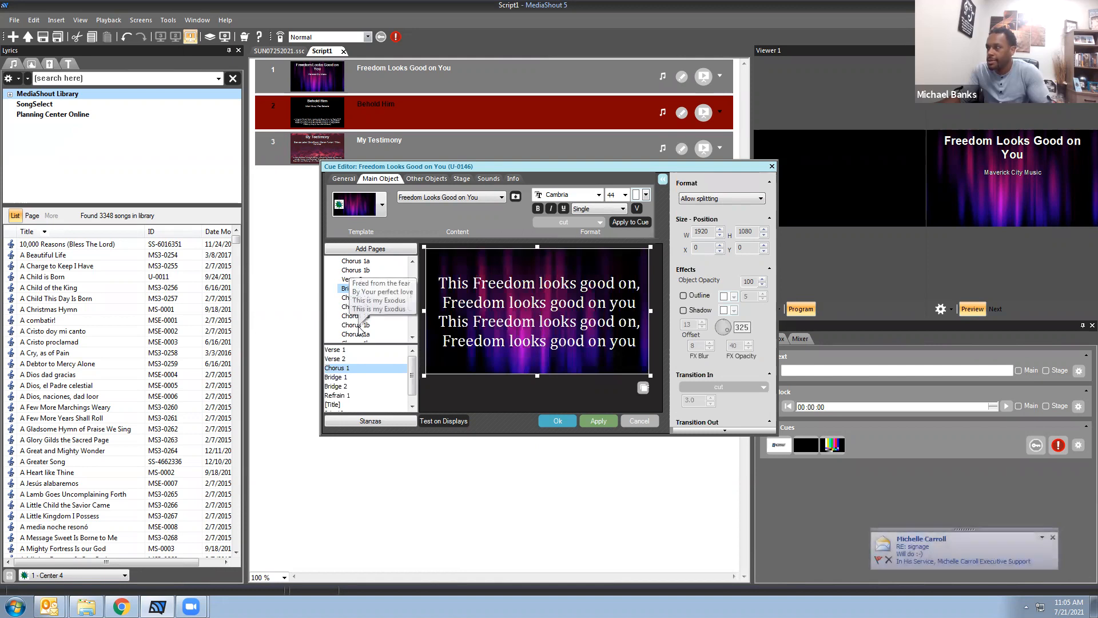
{"action": "left_click_drag", "start_coordinate": [354, 290], "coordinate": [361, 326]}
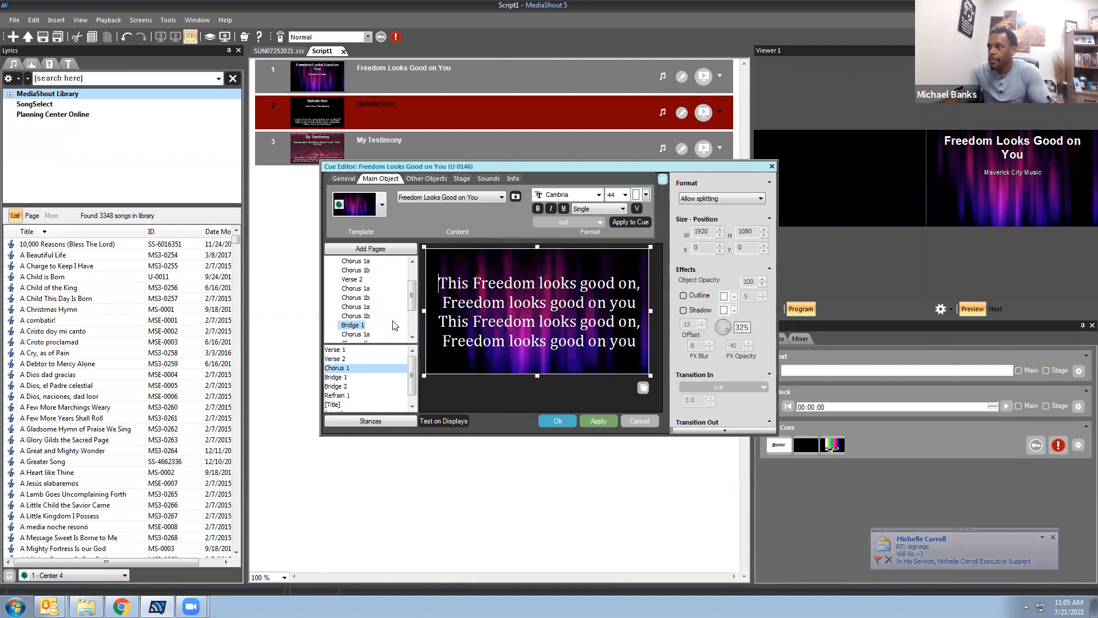
{"action": "scroll", "coordinate": [414, 316], "scroll_direction": "down", "scroll_amount": 2}
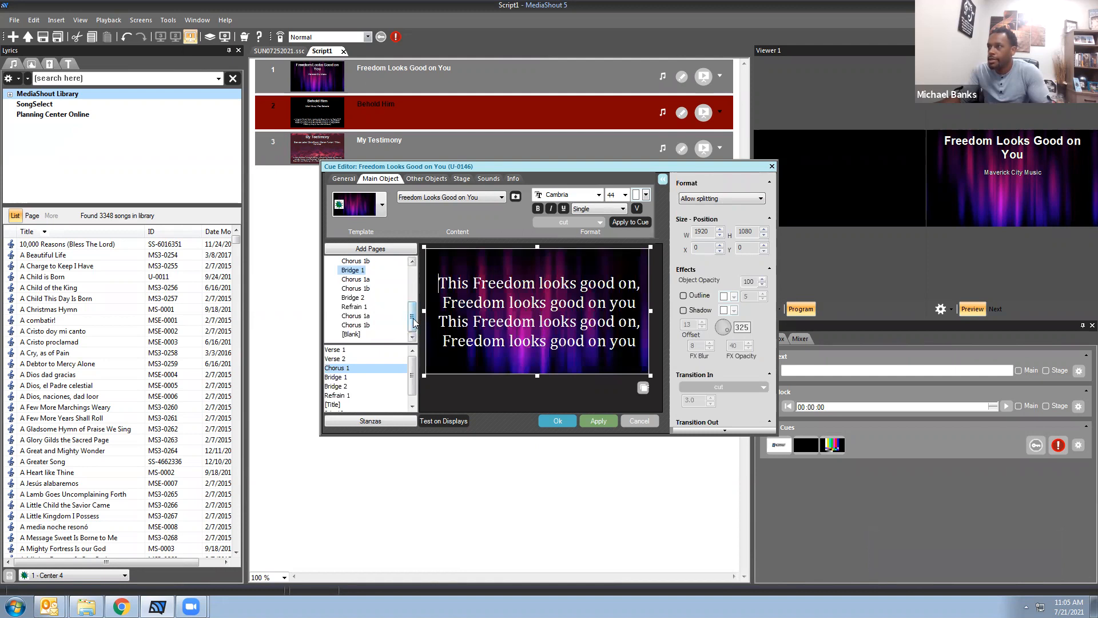
{"action": "scroll", "coordinate": [412, 303], "scroll_direction": "up", "scroll_amount": 2}
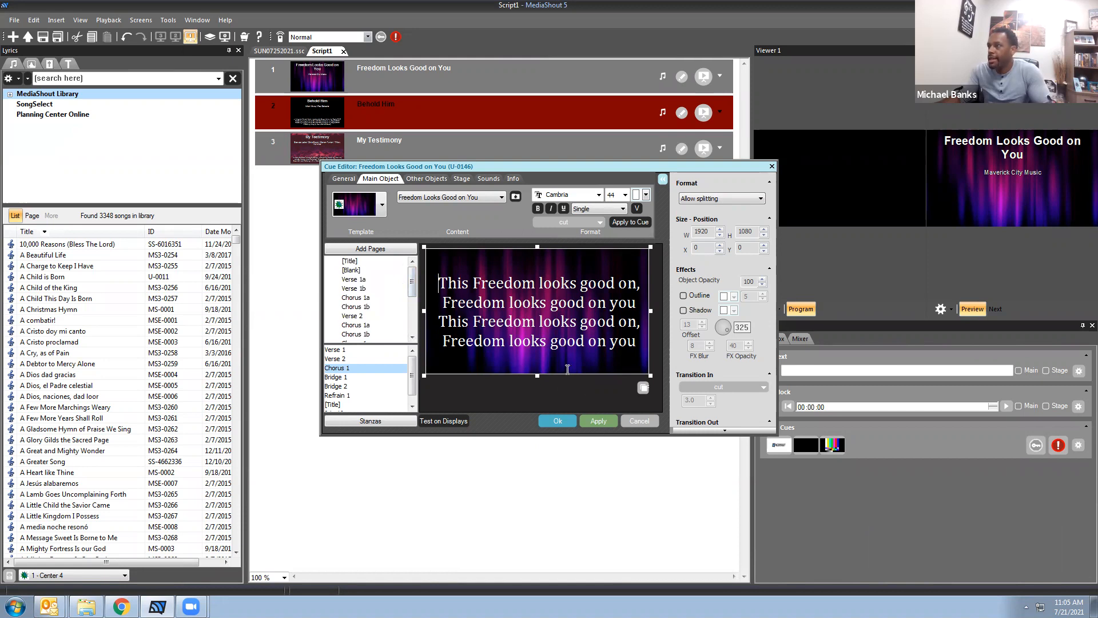
Apply the changes to the Freedom Looks Good on You cue and close its editor.
{"action": "left_click", "coordinate": [590, 422]}
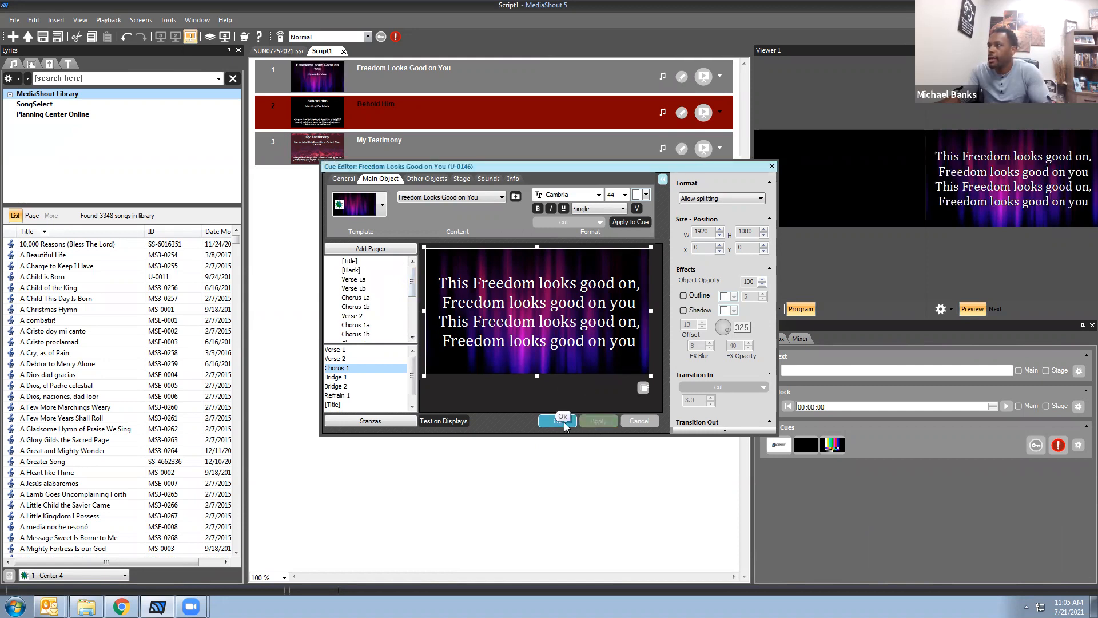
{"action": "left_click", "coordinate": [564, 422]}
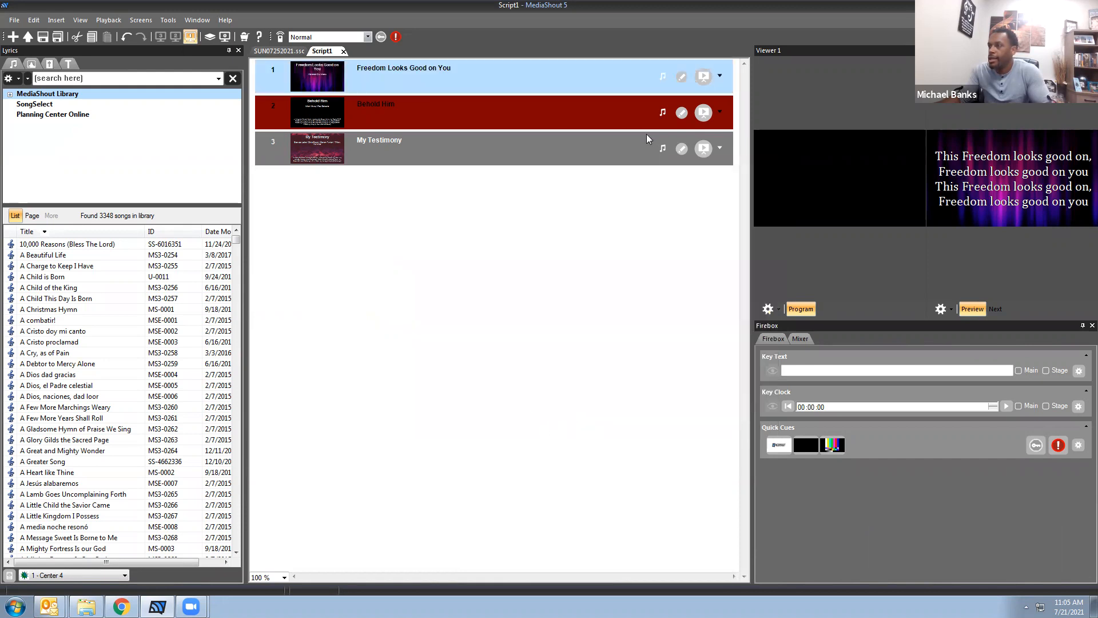
Open the Behold Him cue for editing and look through the main text of its Verse 1 pages.
{"action": "left_click", "coordinate": [679, 115]}
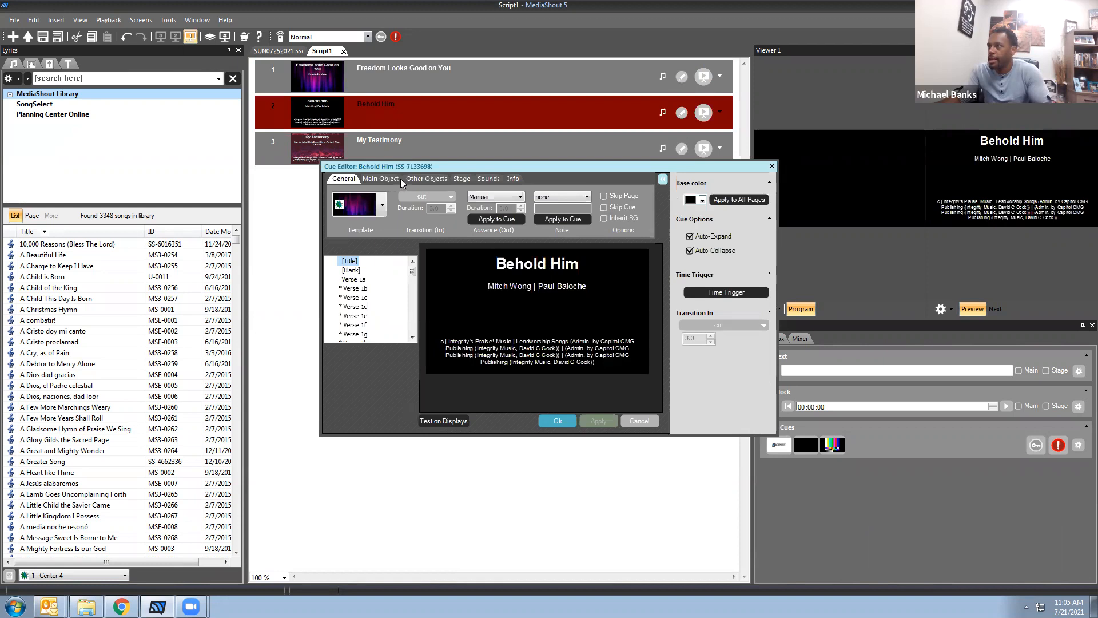
{"action": "left_click", "coordinate": [398, 179]}
{"action": "left_click", "coordinate": [361, 281]}
{"action": "left_click", "coordinate": [364, 289]}
{"action": "left_click", "coordinate": [362, 306]}
{"action": "left_click", "coordinate": [359, 316]}
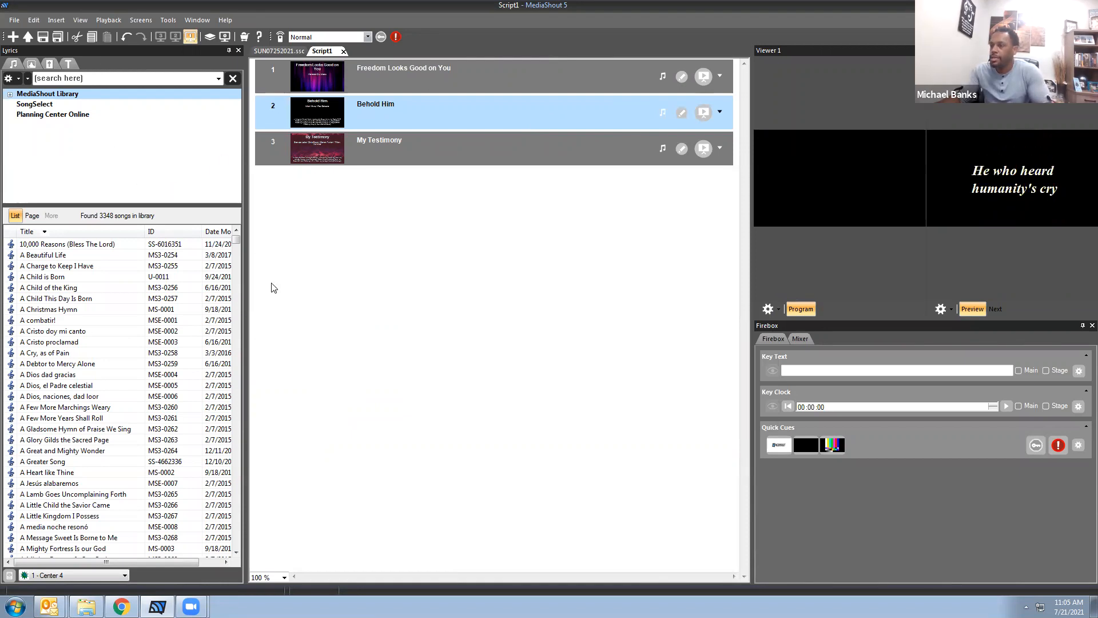
Browse the media files to the Scenic folder inside SETS (Countdown, Welcome, Thank You) of the +media shout tiles+ folder.
{"action": "left_click", "coordinate": [32, 65]}
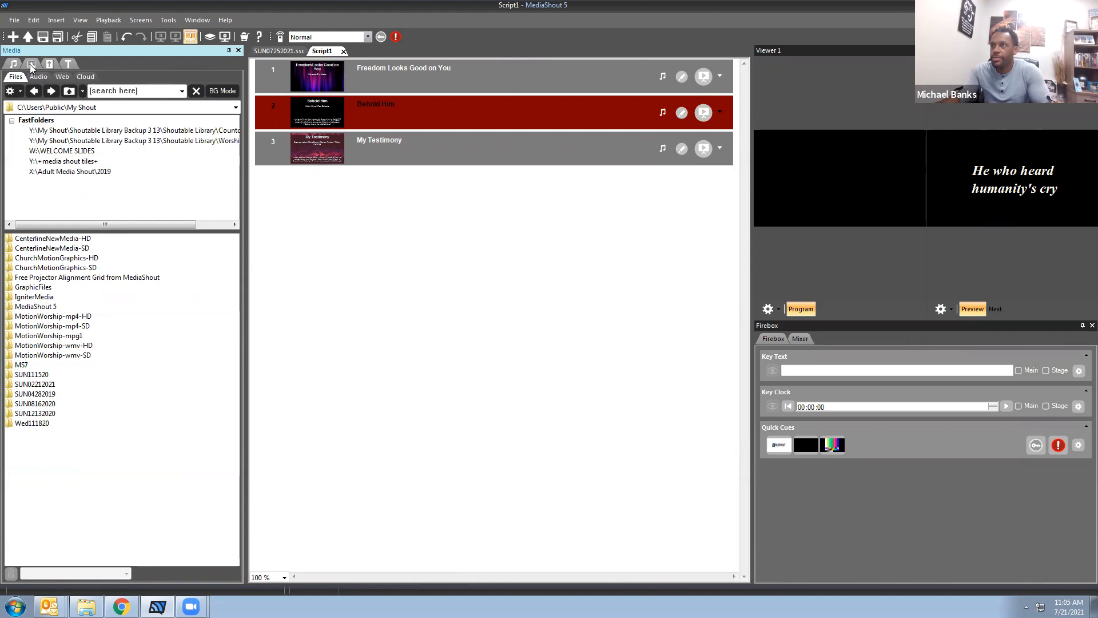
{"action": "left_click", "coordinate": [65, 162]}
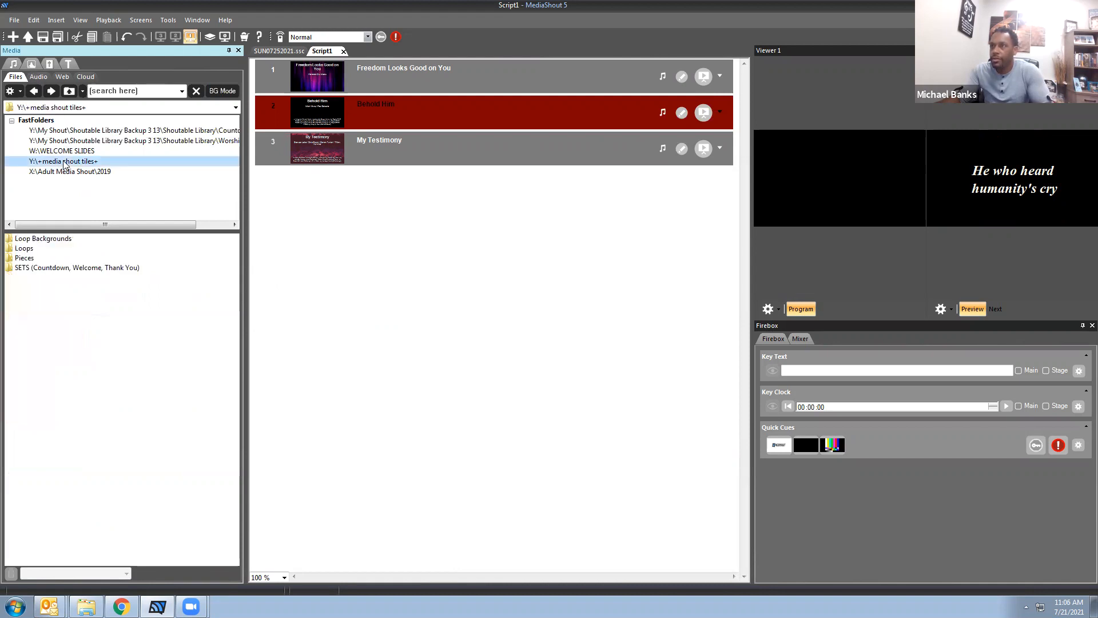
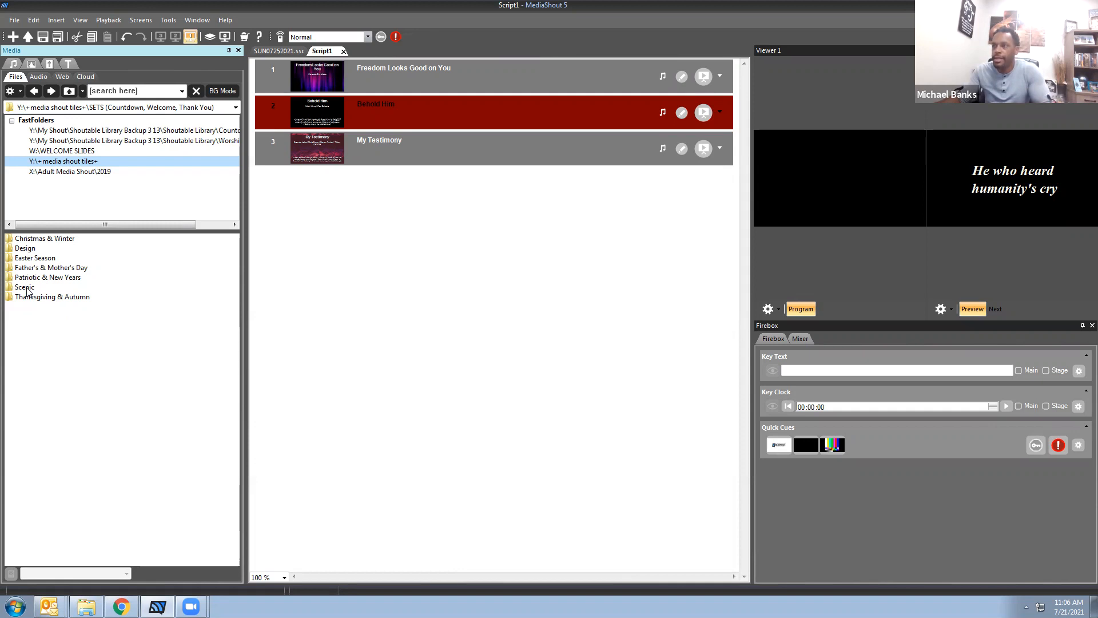
{"action": "double_click", "coordinate": [27, 290]}
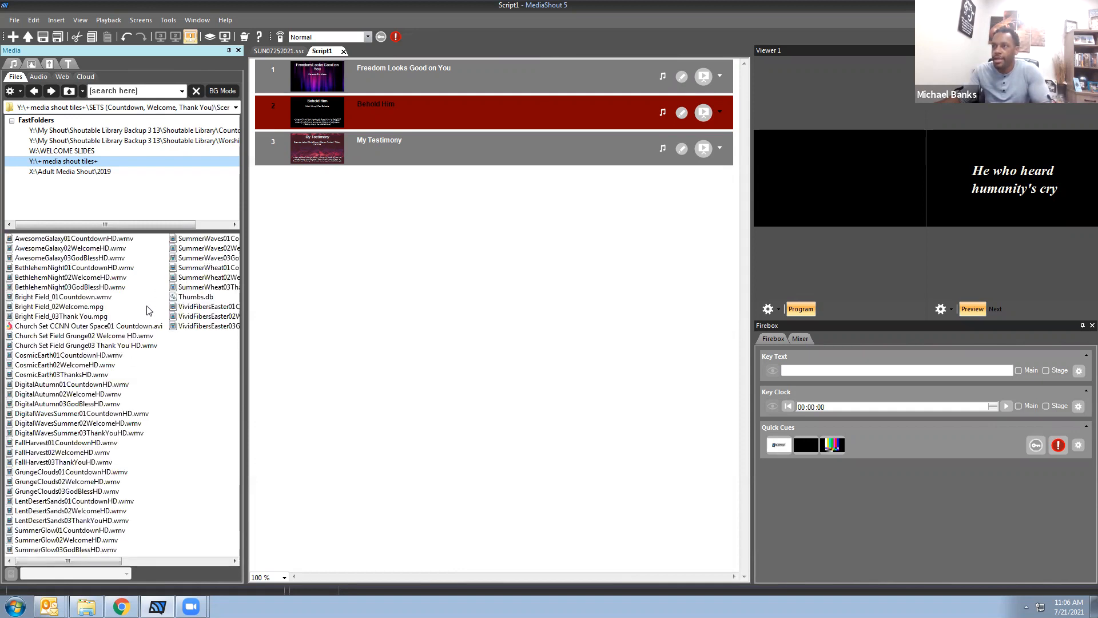
Play the SummerWheat03ThankYouHD, SummerWheat02WelcomeHD and Bright Field_03Thank You clips to compare them.
{"action": "double_click", "coordinate": [203, 287]}
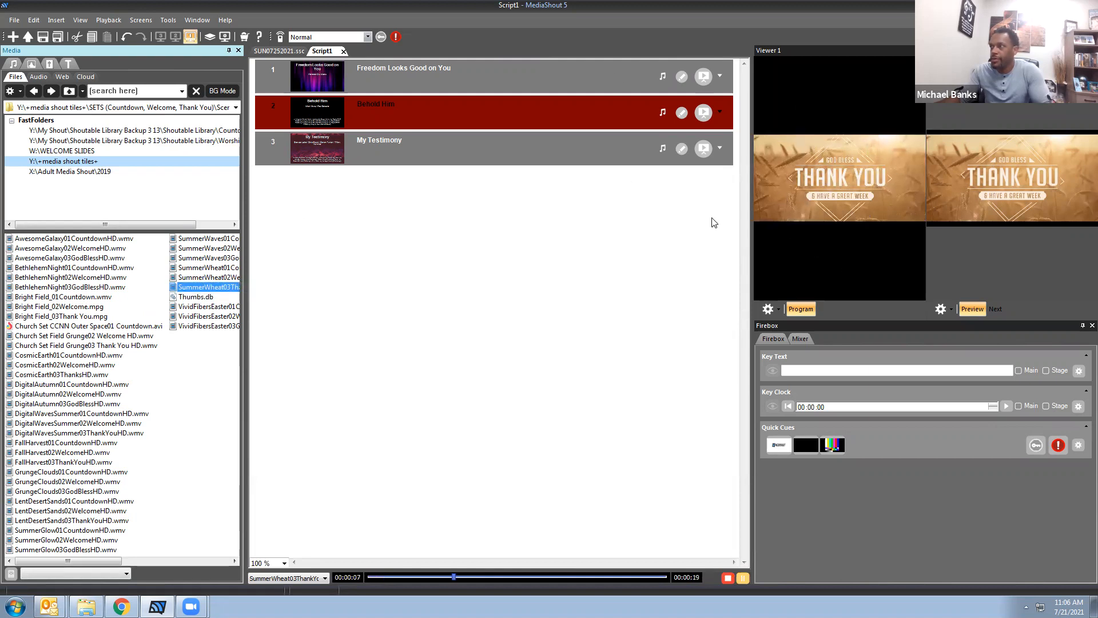
{"action": "double_click", "coordinate": [201, 278]}
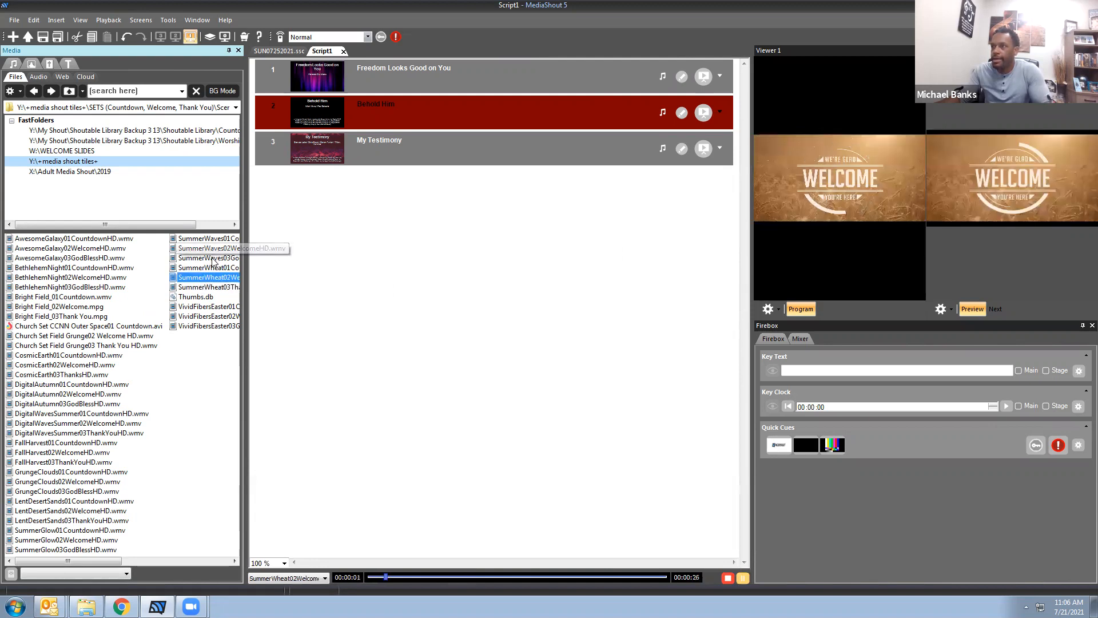
{"action": "double_click", "coordinate": [92, 316]}
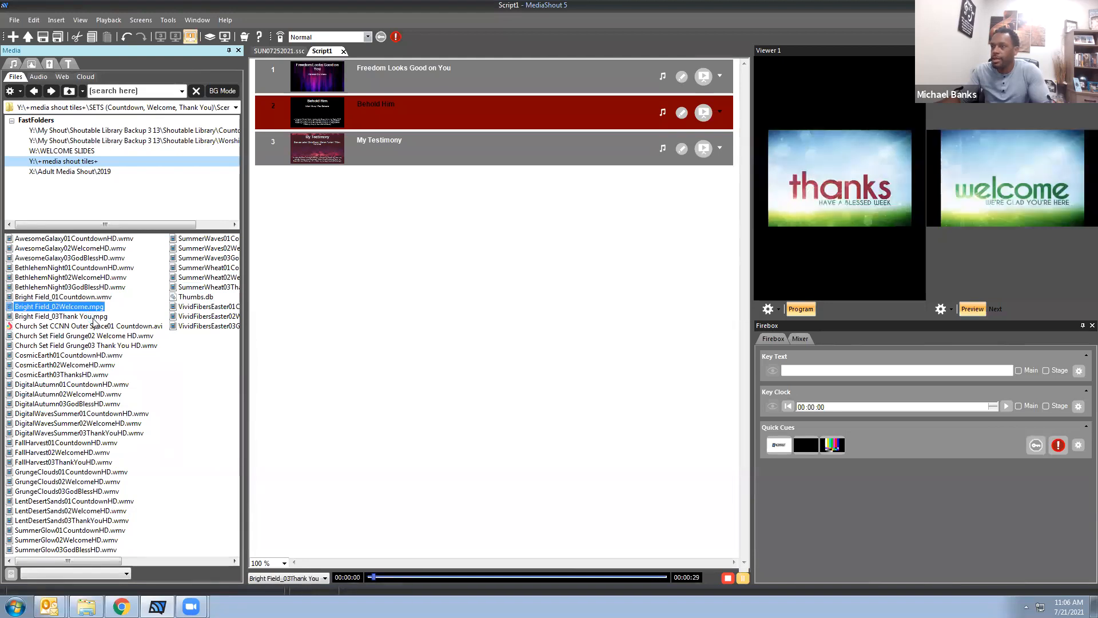
Add the SummerWheat02WelcomeHD and SummerWheat03ThankYouHD videos together to the end of the script.
{"action": "left_click", "coordinate": [179, 286]}
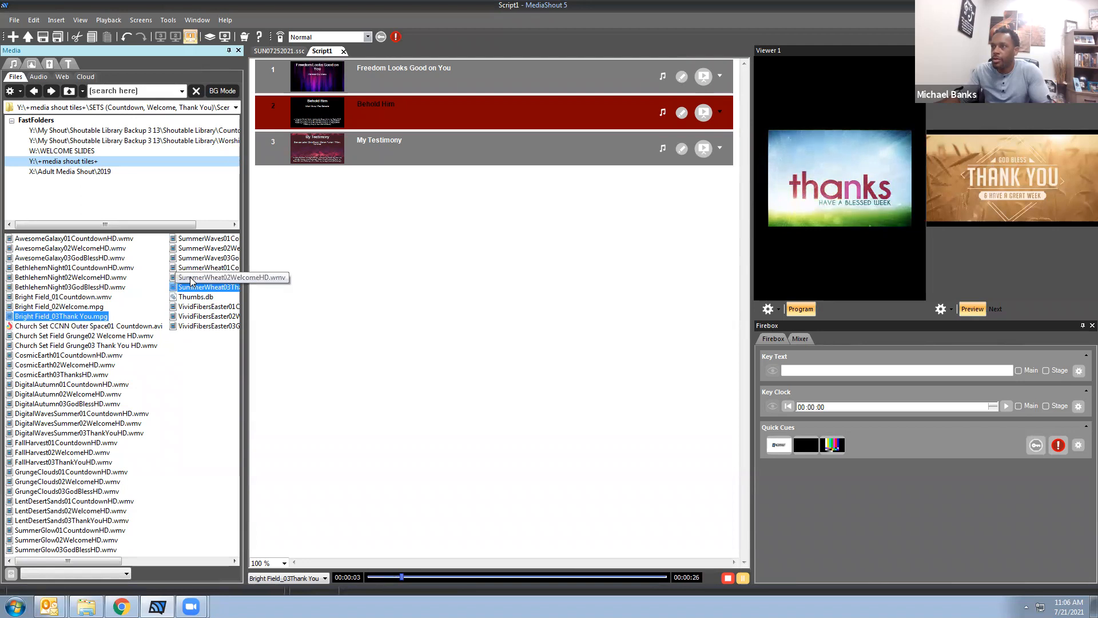
{"action": "left_click", "coordinate": [191, 278]}
{"action": "left_click", "coordinate": [192, 283], "text": "shift"}
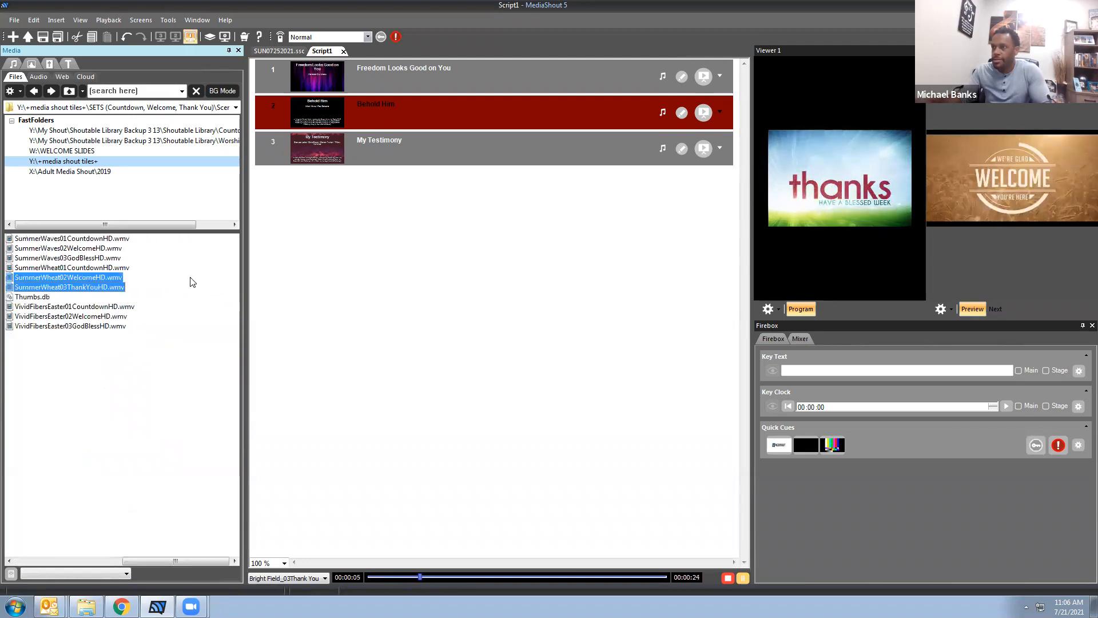
{"action": "left_click_drag", "start_coordinate": [68, 280], "coordinate": [335, 273]}
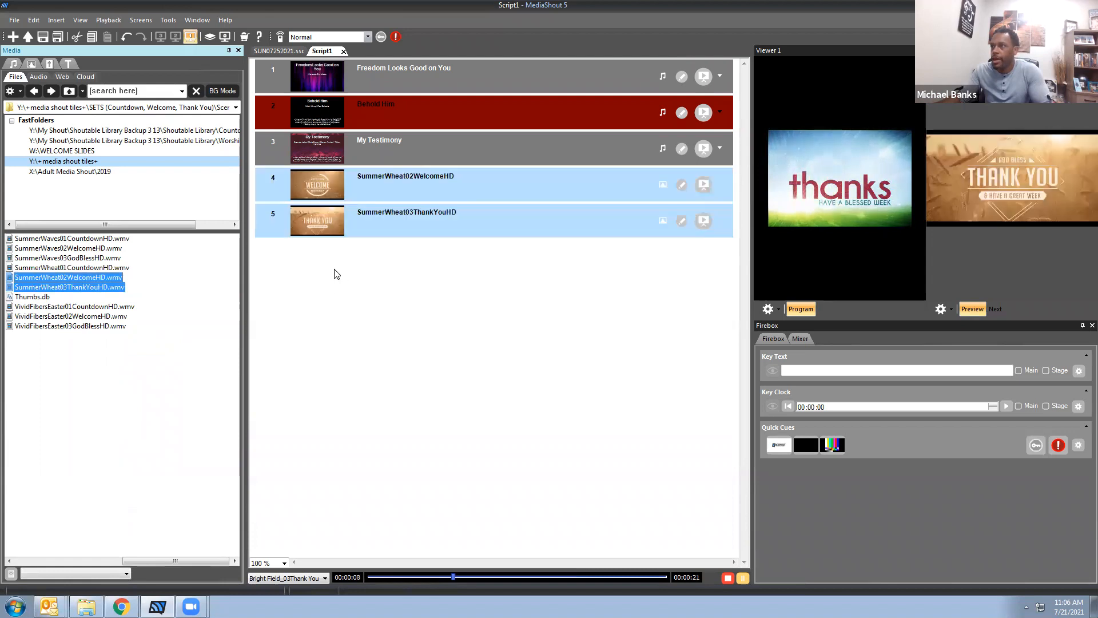
Move the SummerWheat02WelcomeHD cue to the top of the script, above Freedom Looks Good on You.
{"action": "left_click", "coordinate": [554, 296]}
{"action": "left_click", "coordinate": [448, 183]}
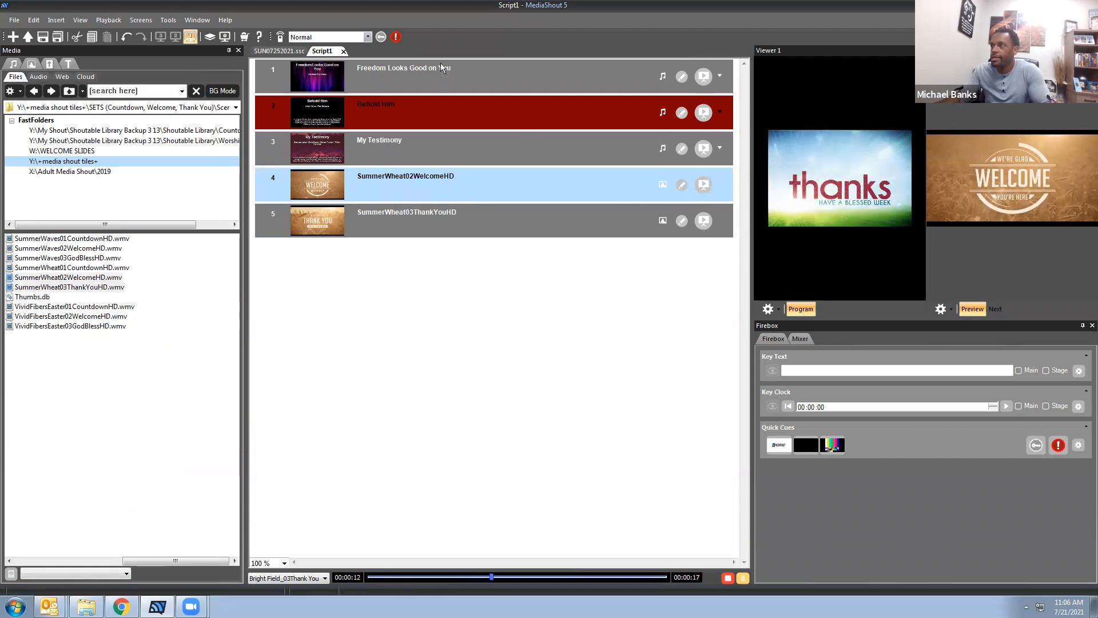
{"action": "left_click_drag", "start_coordinate": [441, 64], "coordinate": [441, 57]}
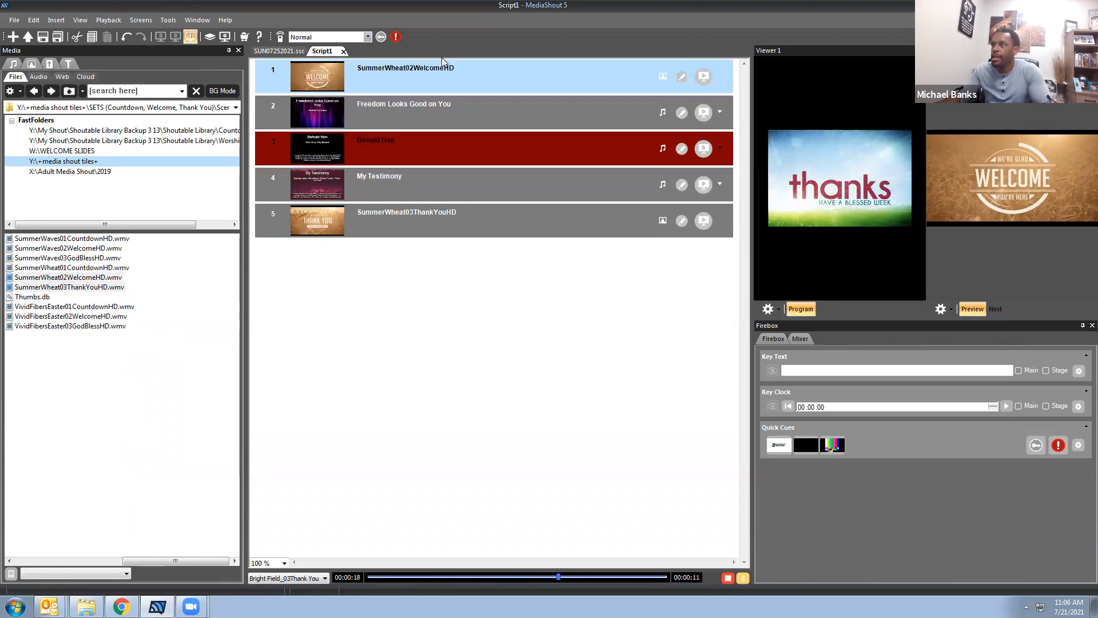
Open the SummerWheat02WelcomeHD cue for editing and set its video object's format to Full stretch.
{"action": "left_click", "coordinate": [682, 75]}
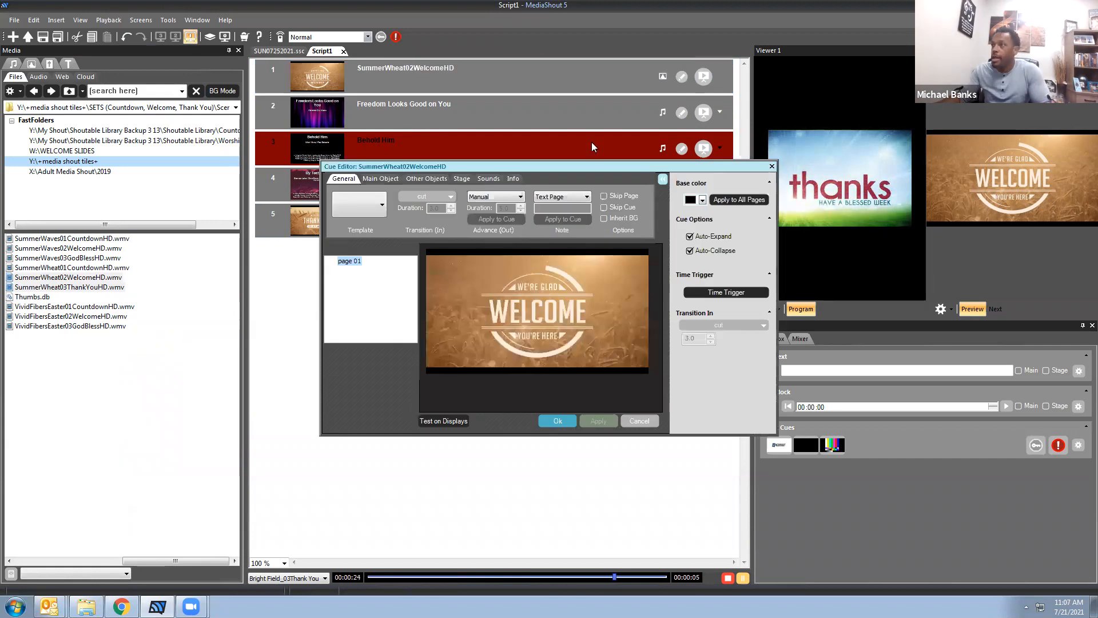
{"action": "left_click", "coordinate": [426, 178]}
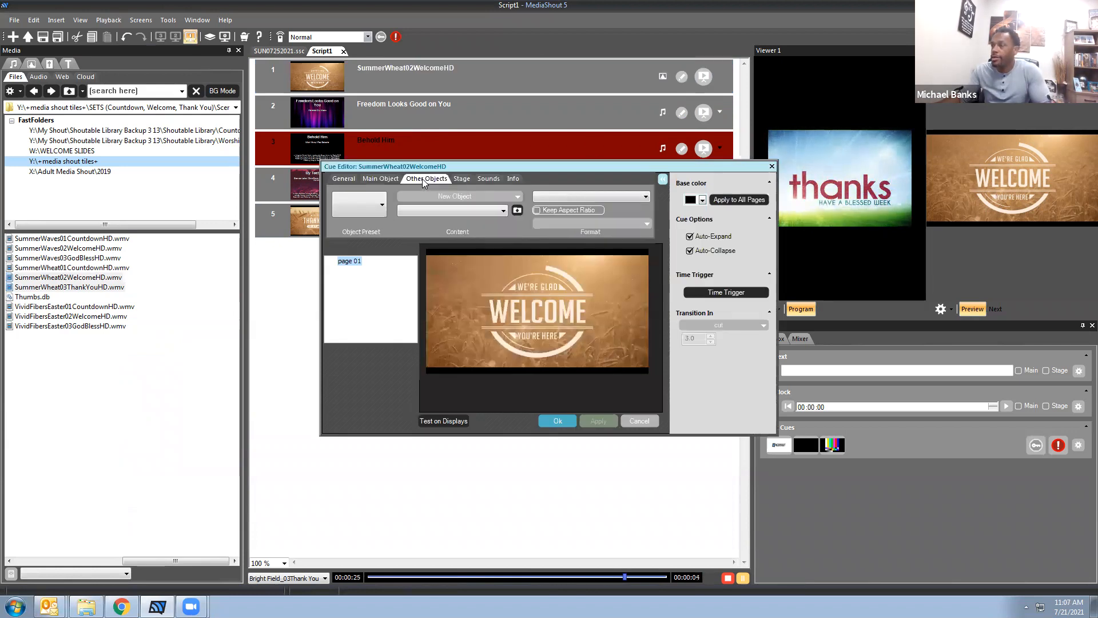
{"action": "left_click", "coordinate": [576, 198]}
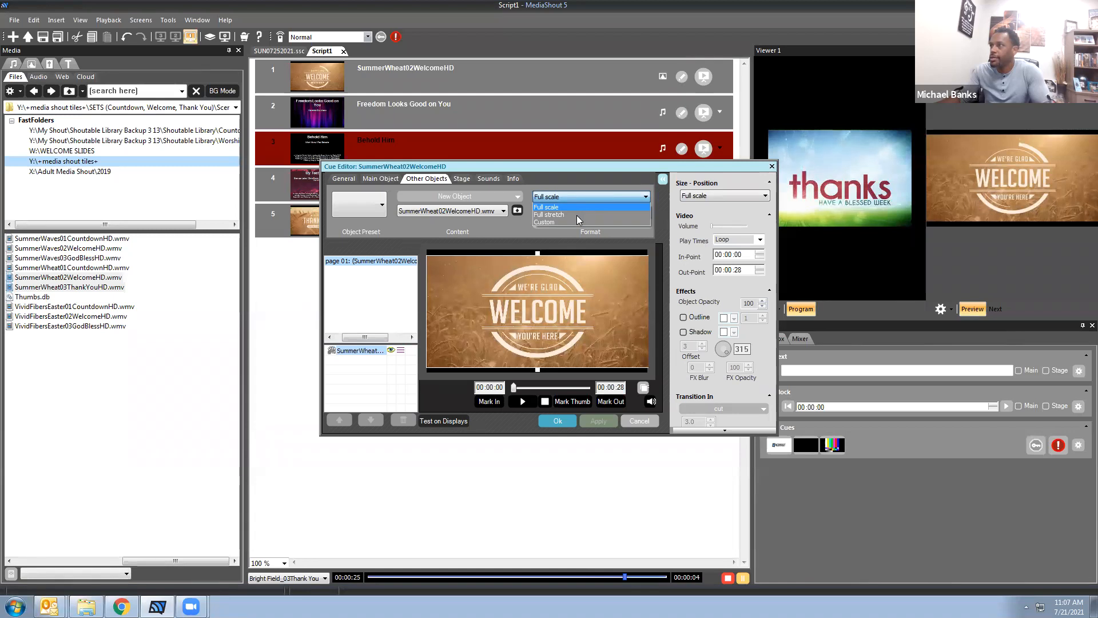
{"action": "left_click", "coordinate": [577, 215]}
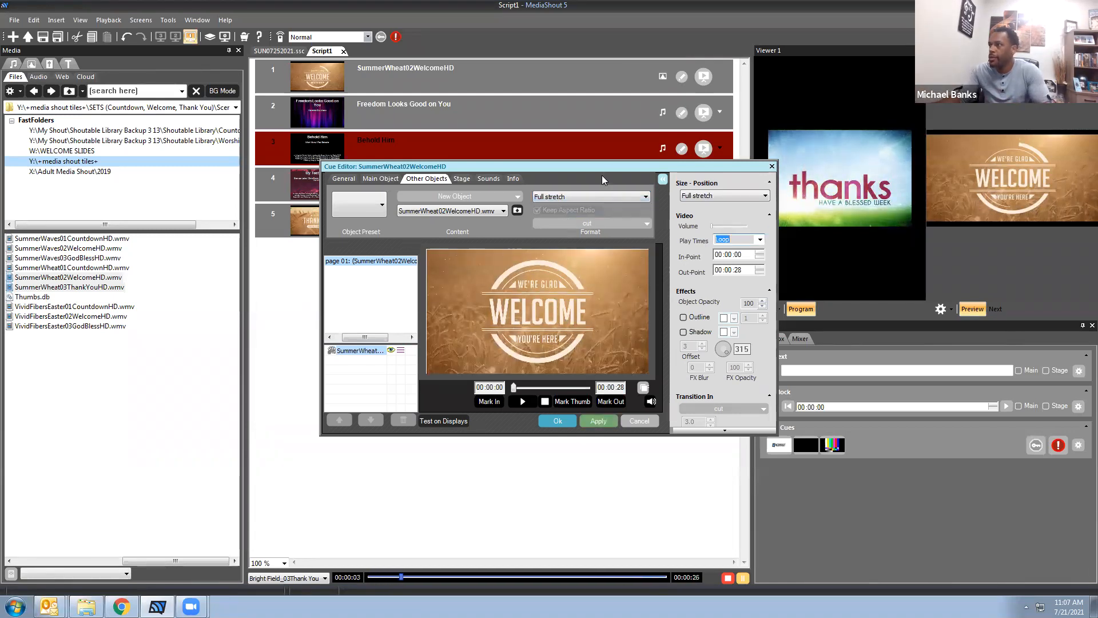
Save the SummerWheat02WelcomeHD cue's changes, and set the SummerWheat03ThankYouHD cue's video object format to Full stretch.
{"action": "left_click", "coordinate": [596, 422]}
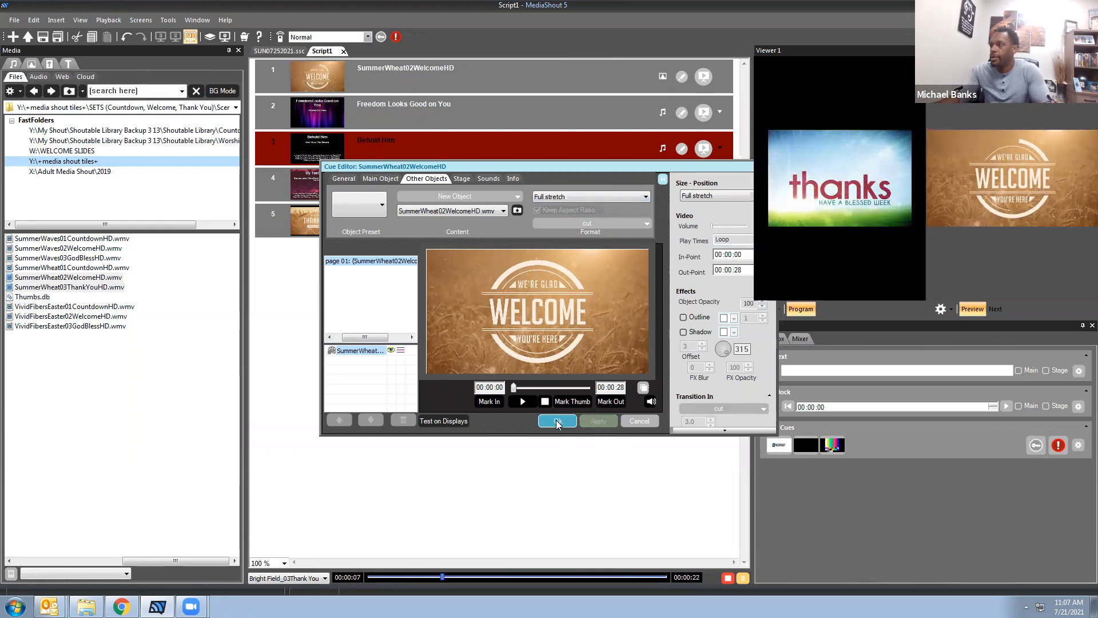
{"action": "left_click", "coordinate": [556, 421]}
{"action": "left_click", "coordinate": [681, 222]}
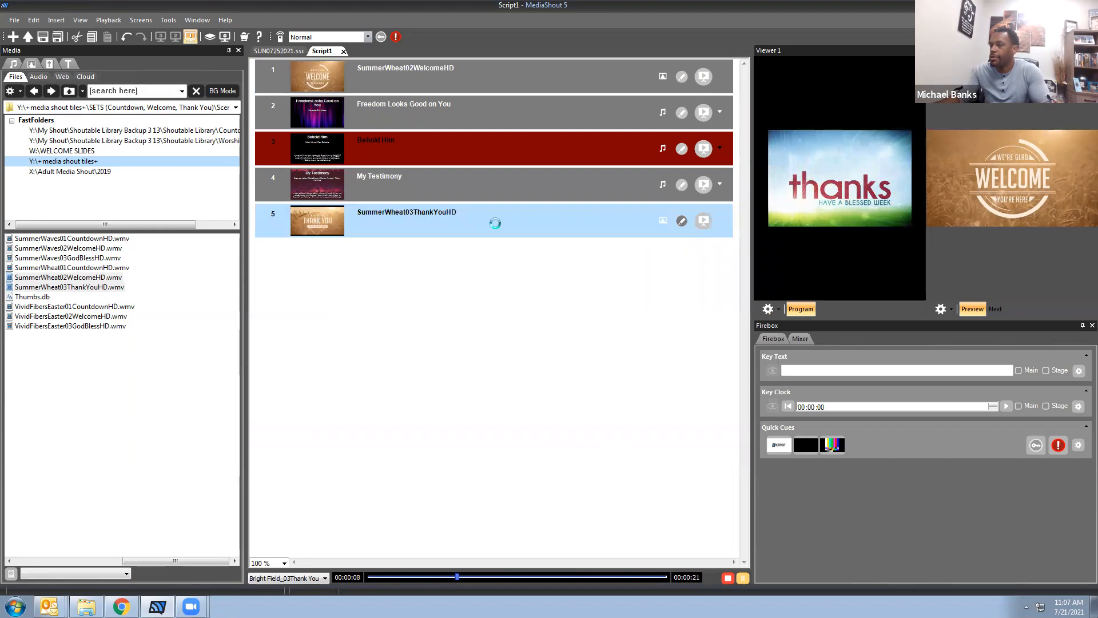
{"action": "left_click", "coordinate": [414, 178]}
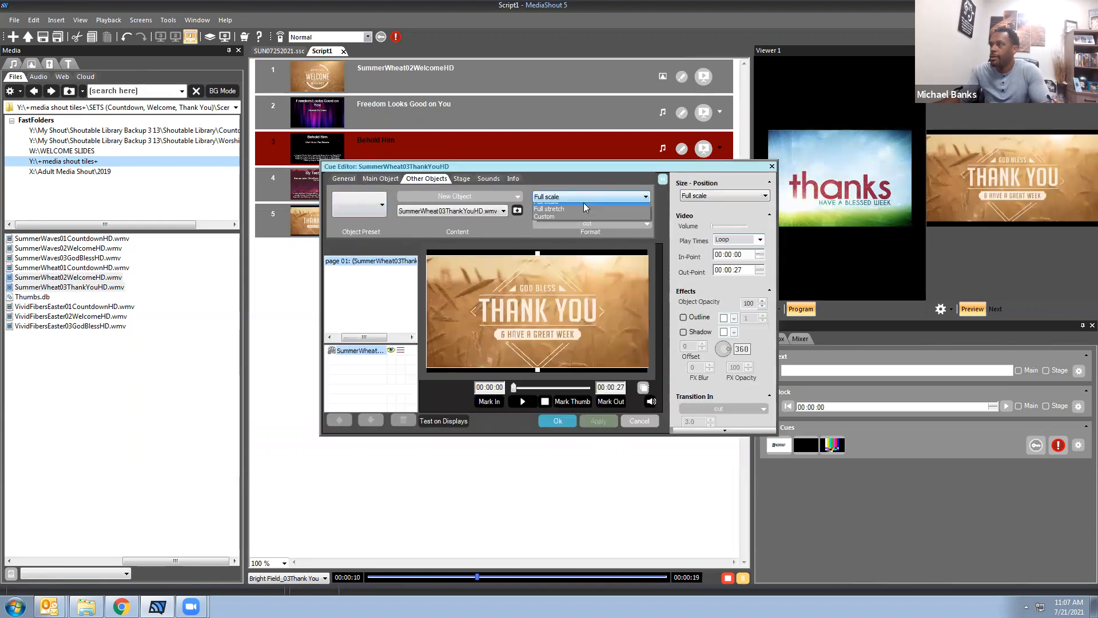
{"action": "left_click", "coordinate": [596, 421]}
{"action": "left_click", "coordinate": [565, 420]}
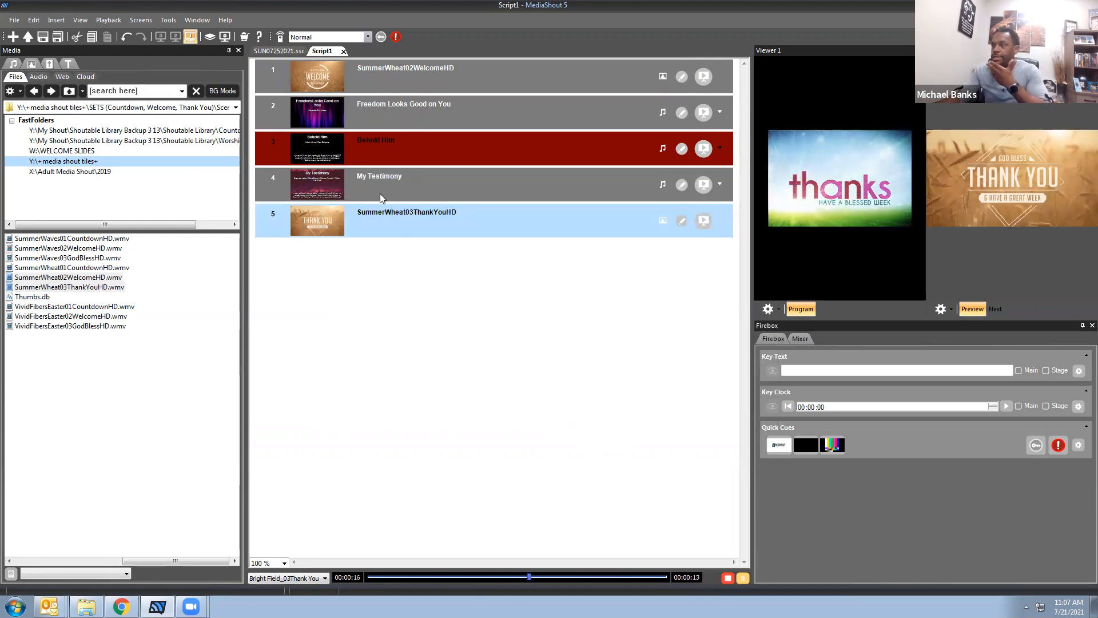
Leave the SETS folder and open the Loops folder within +media shout tiles+ in the media files.
{"action": "left_click", "coordinate": [69, 92]}
{"action": "left_click", "coordinate": [69, 91]}
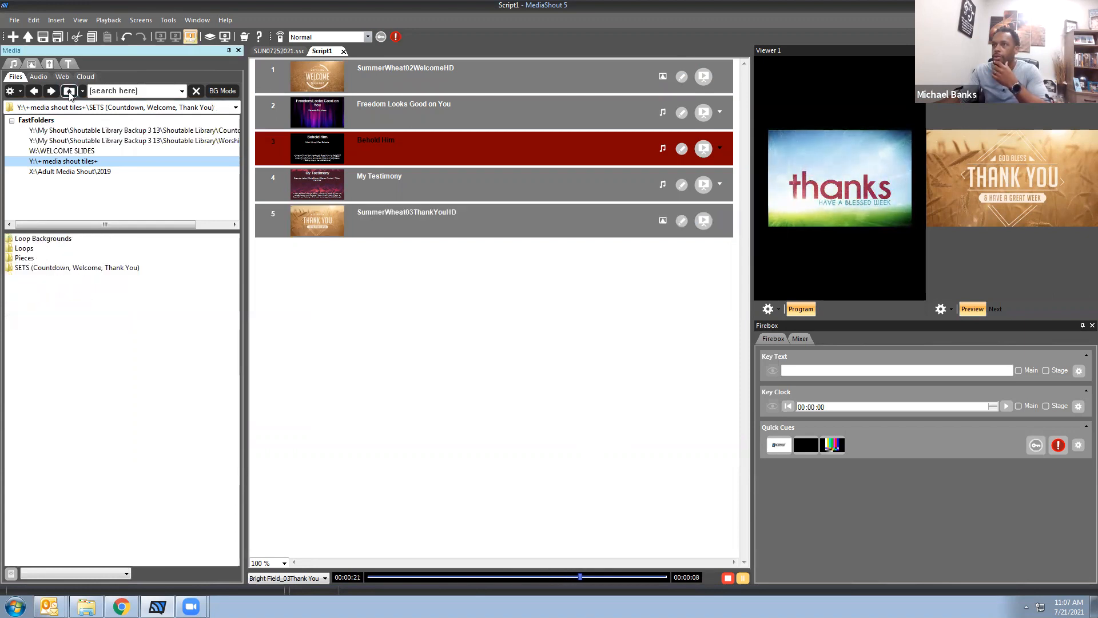
{"action": "double_click", "coordinate": [26, 249]}
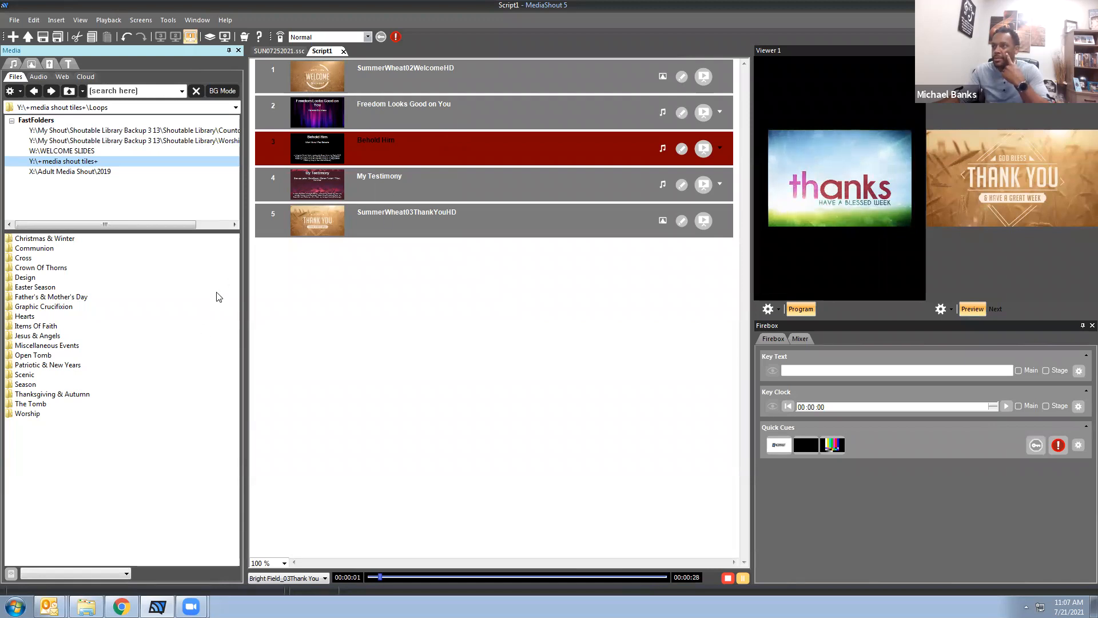
Play the My Testimony title and verse slides to check their background, and collapse the song's cue.
{"action": "left_click", "coordinate": [703, 185]}
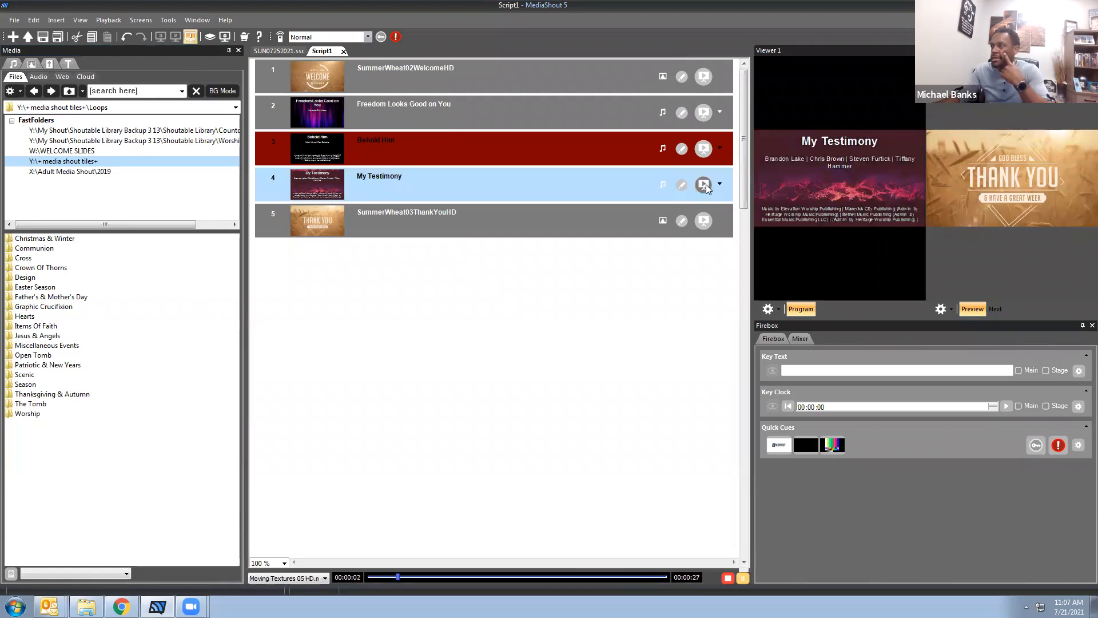
{"action": "left_click", "coordinate": [703, 277]}
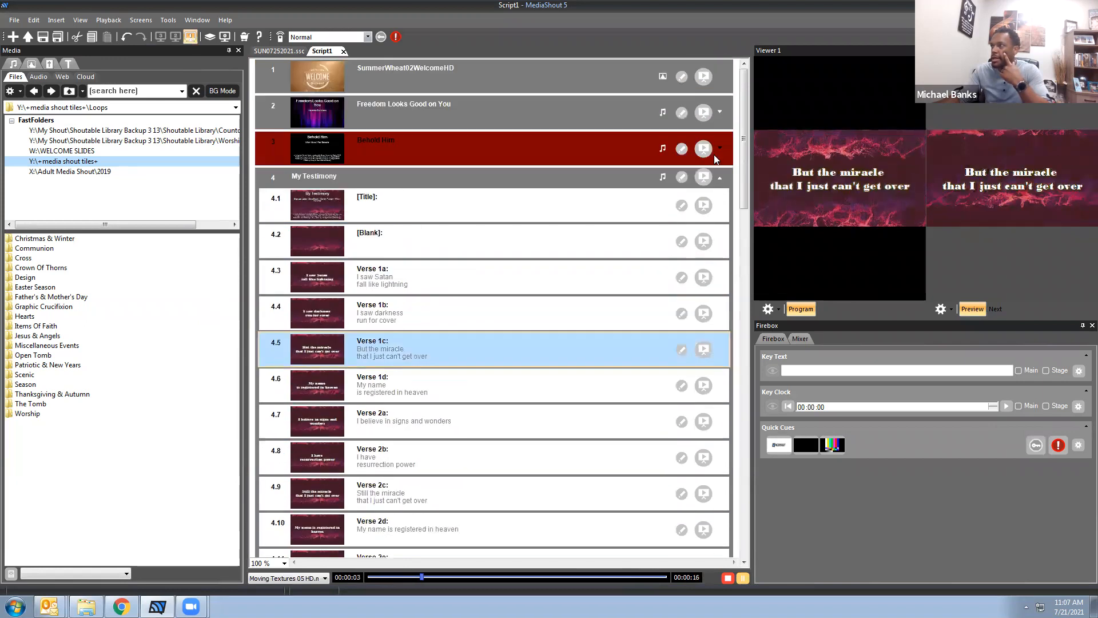
{"action": "left_click", "coordinate": [720, 178]}
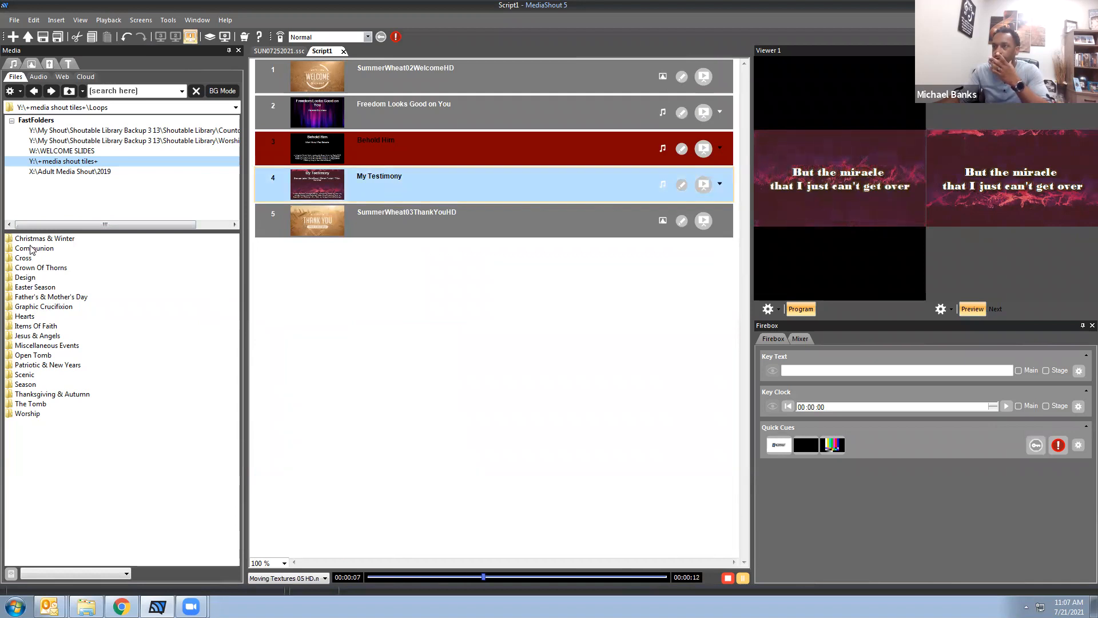
Open the Cross folder of video loops inside the Loops folder.
{"action": "left_click", "coordinate": [69, 91]}
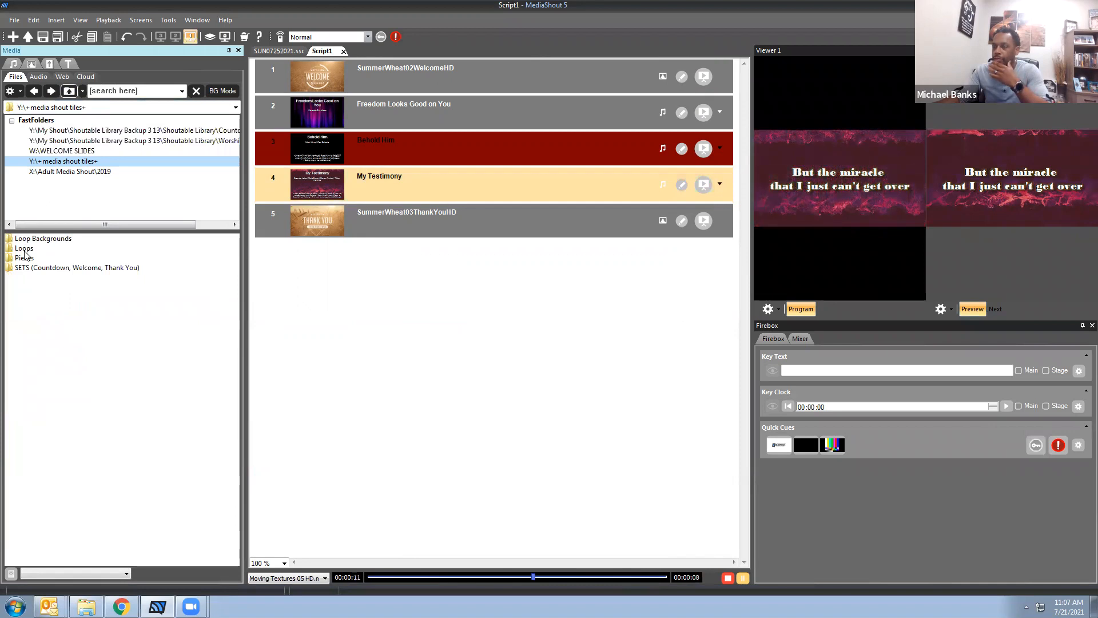
{"action": "double_click", "coordinate": [24, 249]}
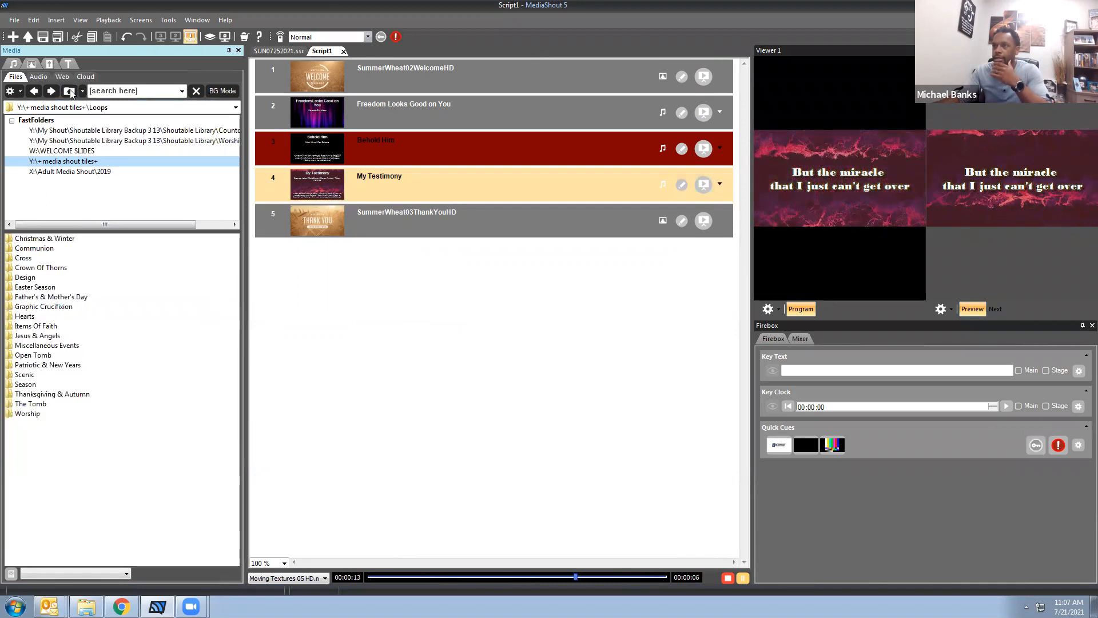
{"action": "left_click", "coordinate": [70, 91]}
{"action": "double_click", "coordinate": [21, 252]}
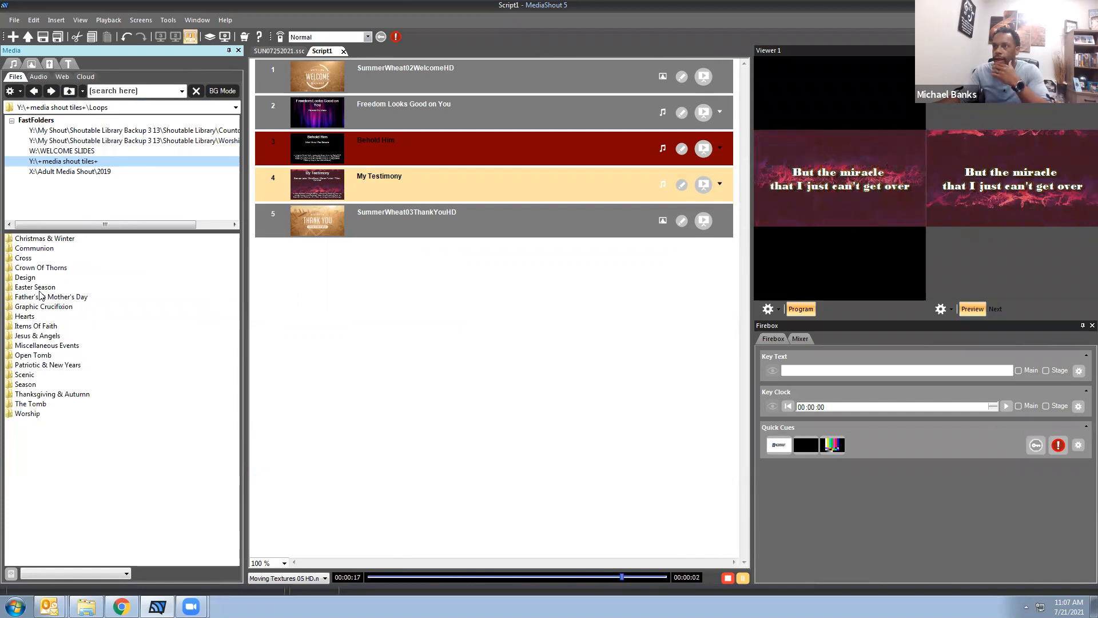
{"action": "double_click", "coordinate": [24, 258]}
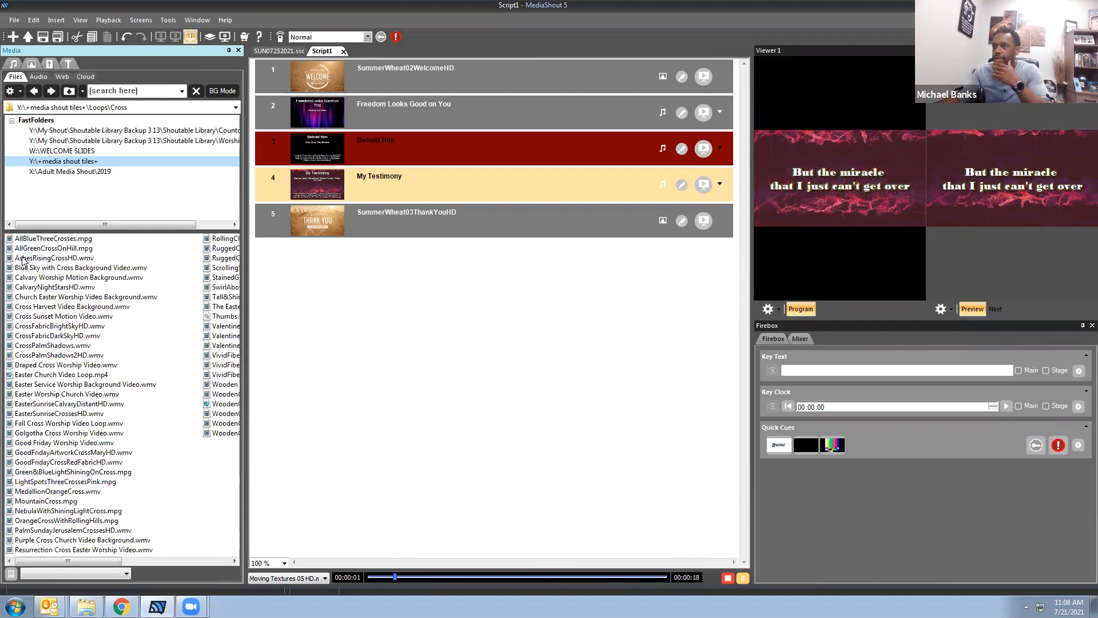
Preview EasterSunriseCalvaryDistantHD.wmv and apply it as the background of the Behold Him song cue.
{"action": "double_click", "coordinate": [47, 403]}
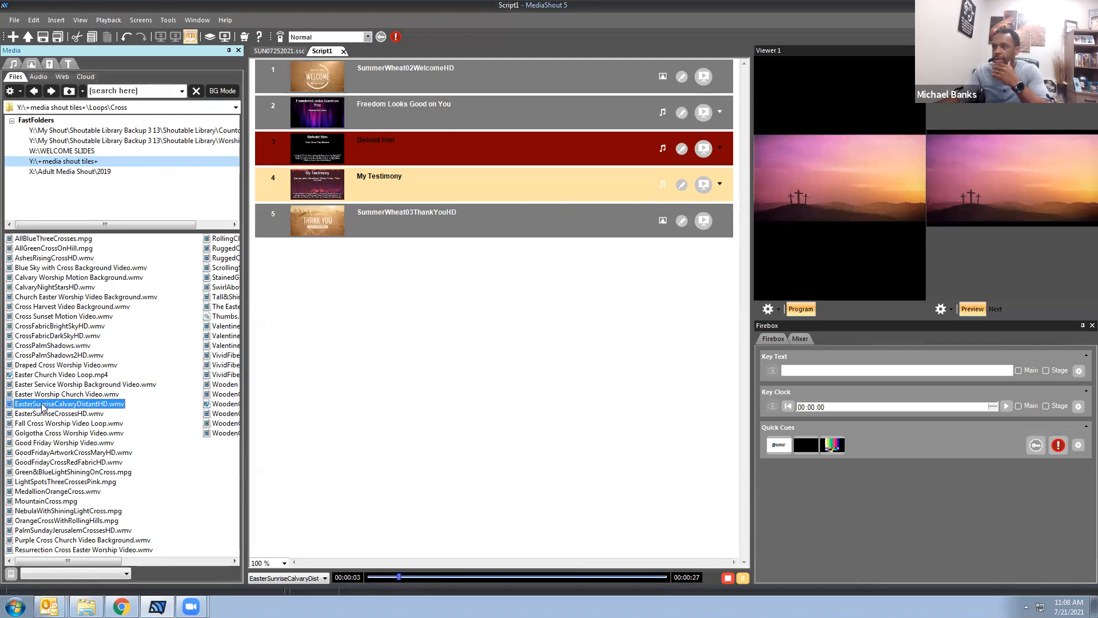
{"action": "left_click_drag", "start_coordinate": [97, 378], "coordinate": [353, 162]}
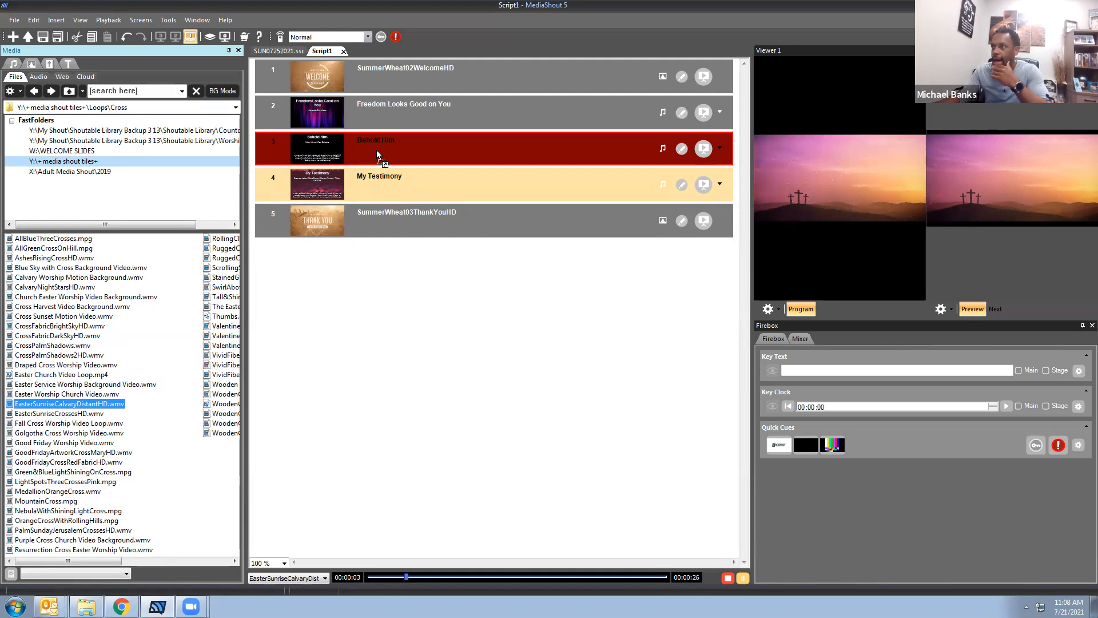
{"action": "left_click_drag", "start_coordinate": [376, 150], "coordinate": [376, 150]}
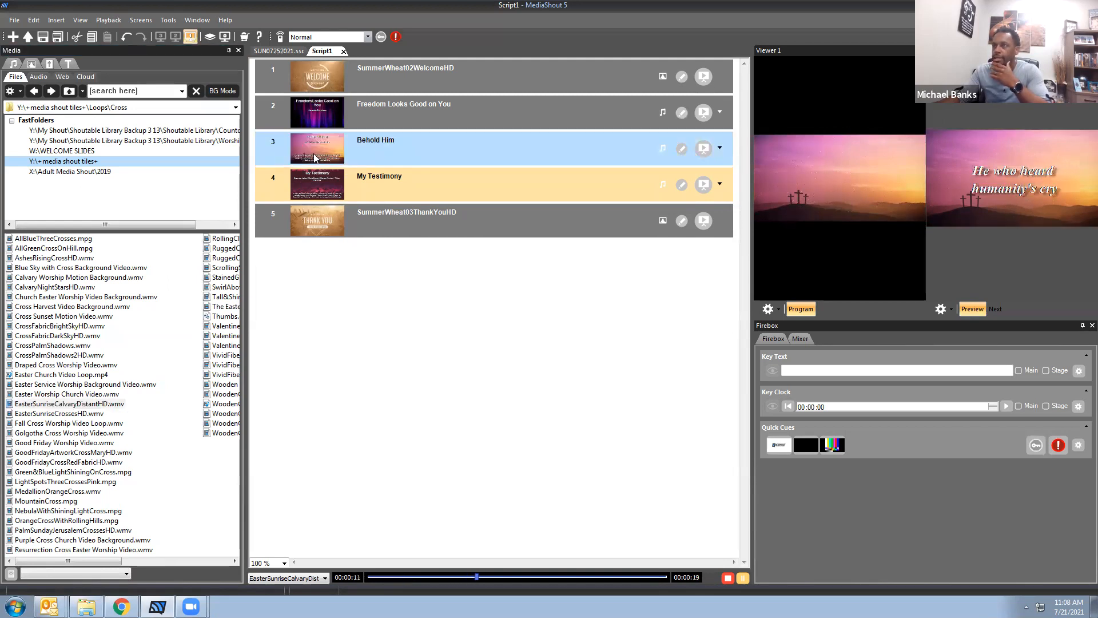
Play the Behold Him slides from the title through Verse 1f to check the lyrics over the background, and collapse the cue.
{"action": "left_click", "coordinate": [704, 151]}
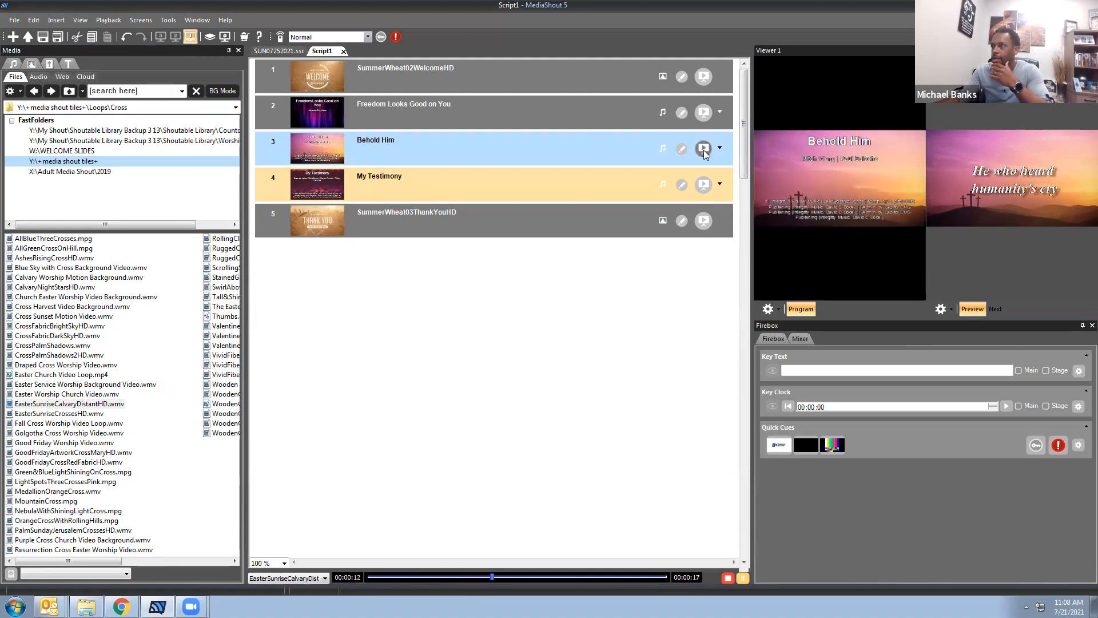
{"action": "left_click", "coordinate": [701, 207]}
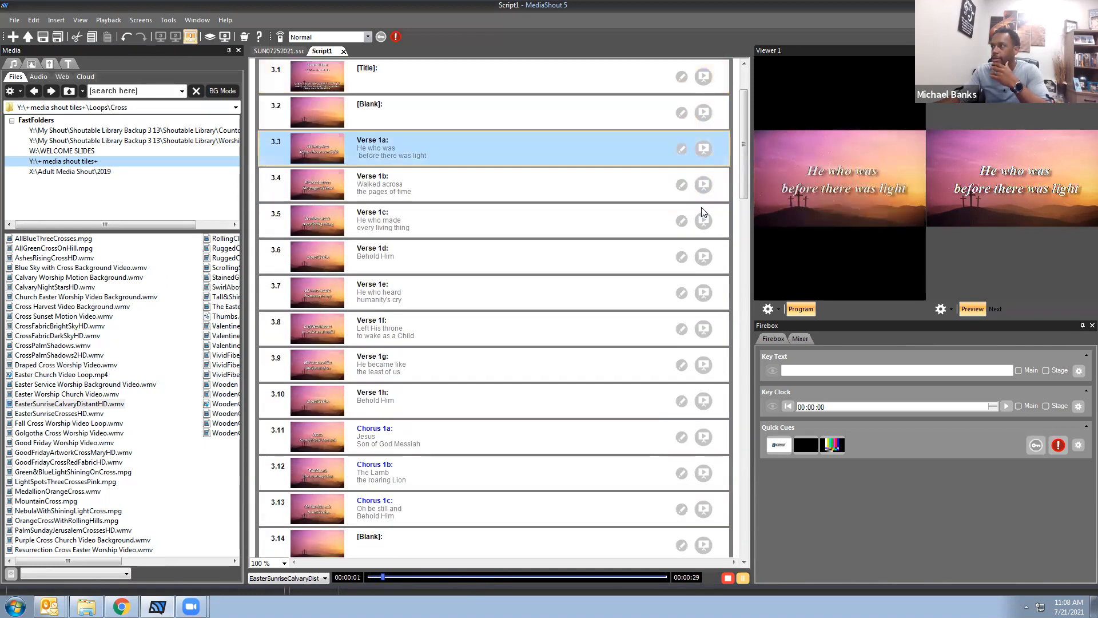
{"action": "left_click", "coordinate": [704, 185]}
{"action": "left_click", "coordinate": [706, 190]}
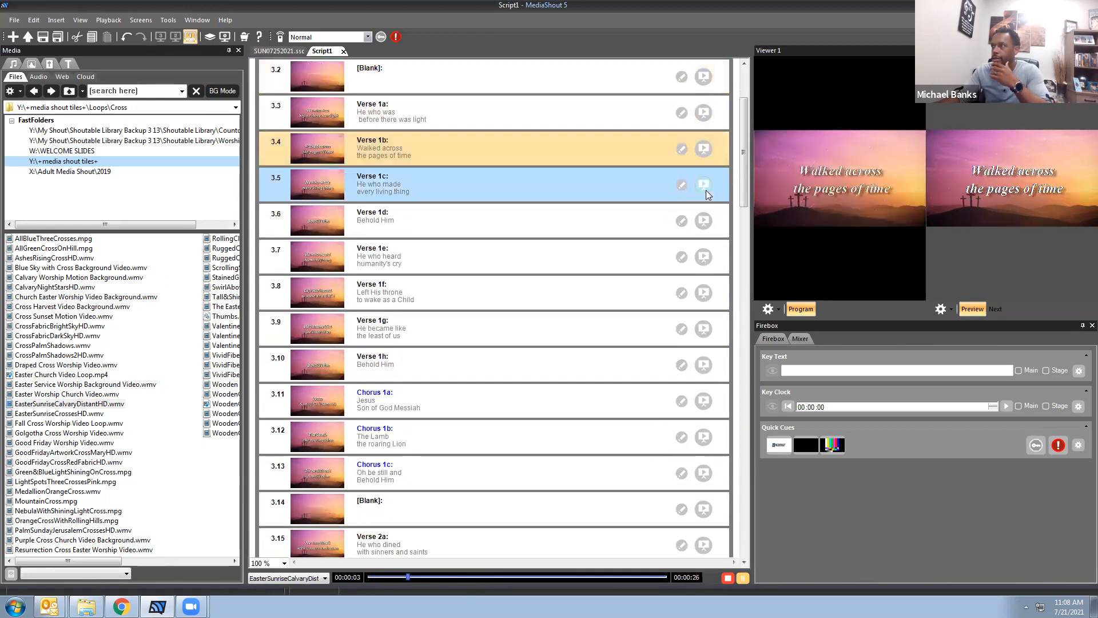
{"action": "left_click", "coordinate": [706, 187]}
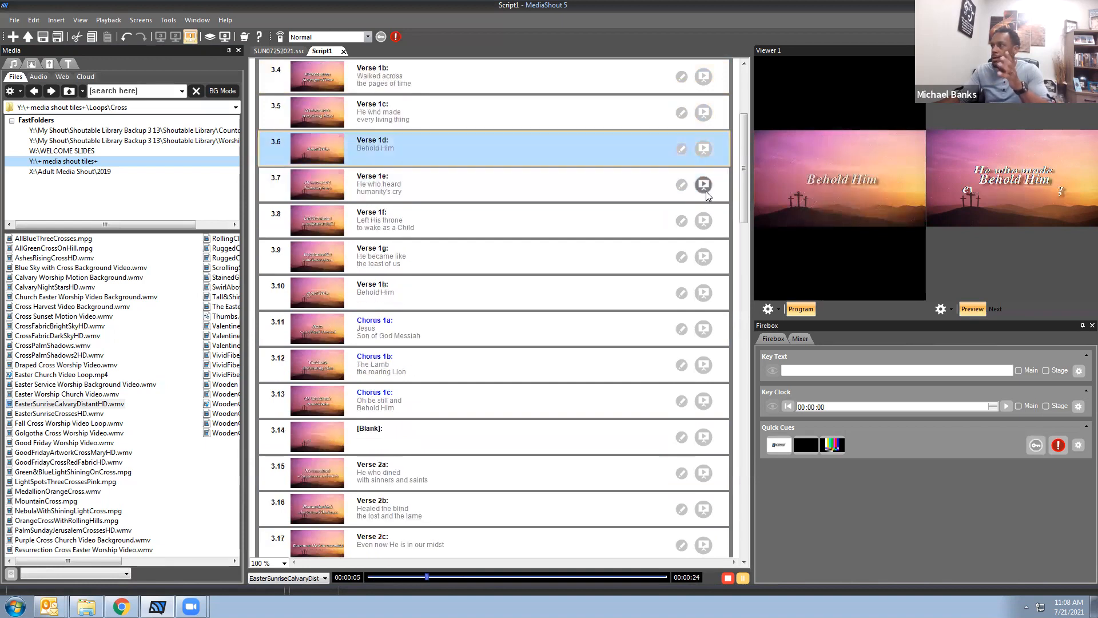
{"action": "left_click", "coordinate": [706, 209]}
{"action": "scroll", "coordinate": [700, 212], "scroll_direction": "up", "scroll_amount": 5}
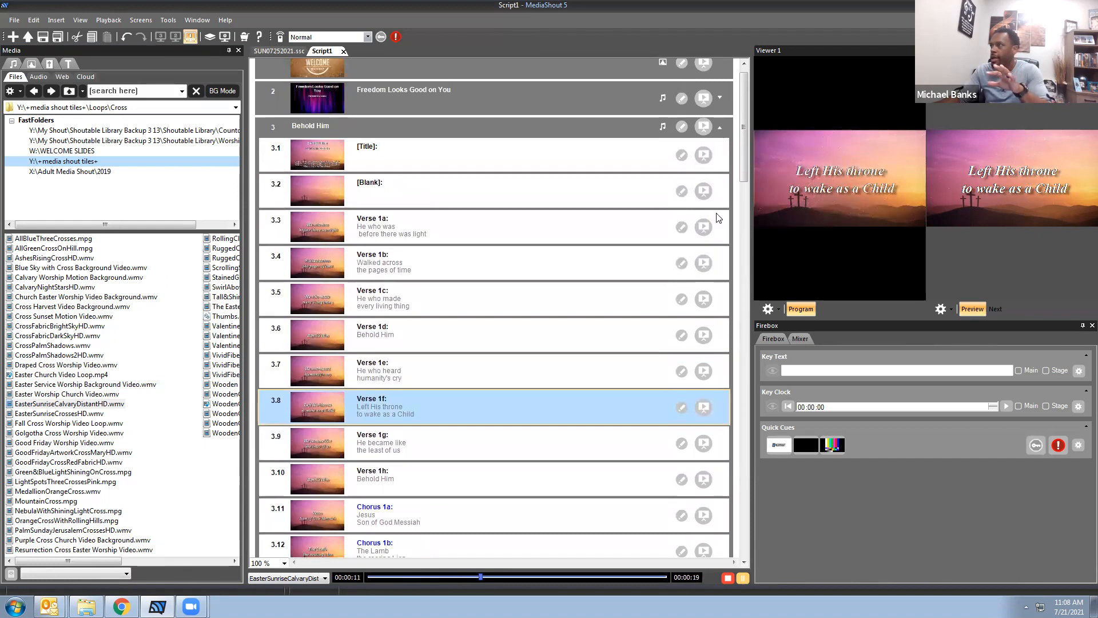
{"action": "scroll", "coordinate": [698, 361], "scroll_direction": "up", "scroll_amount": 1}
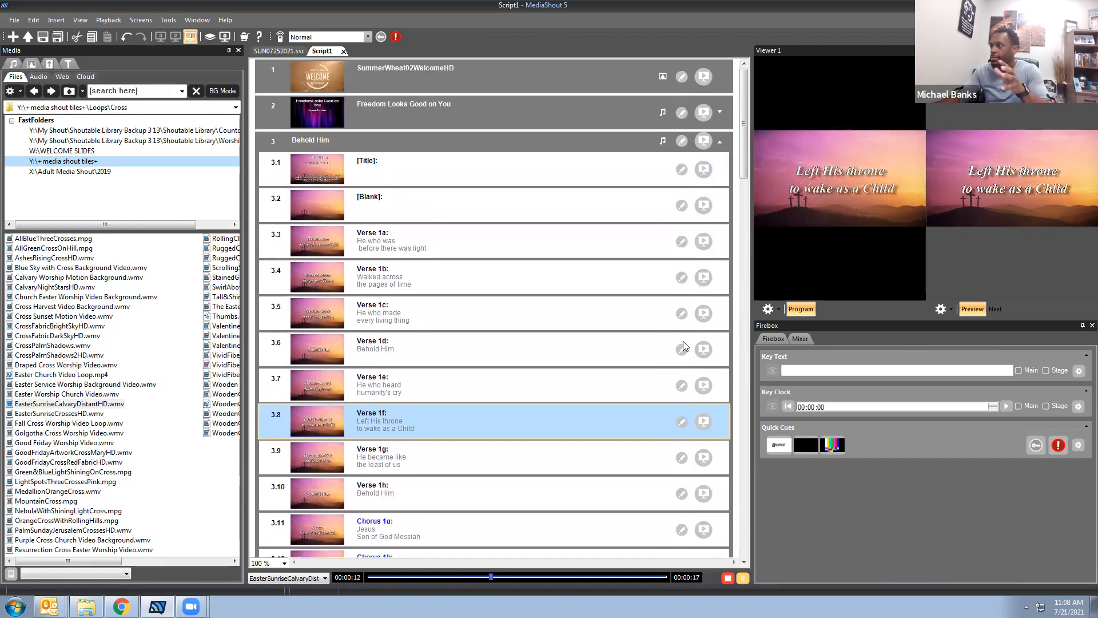
{"action": "left_click", "coordinate": [720, 140]}
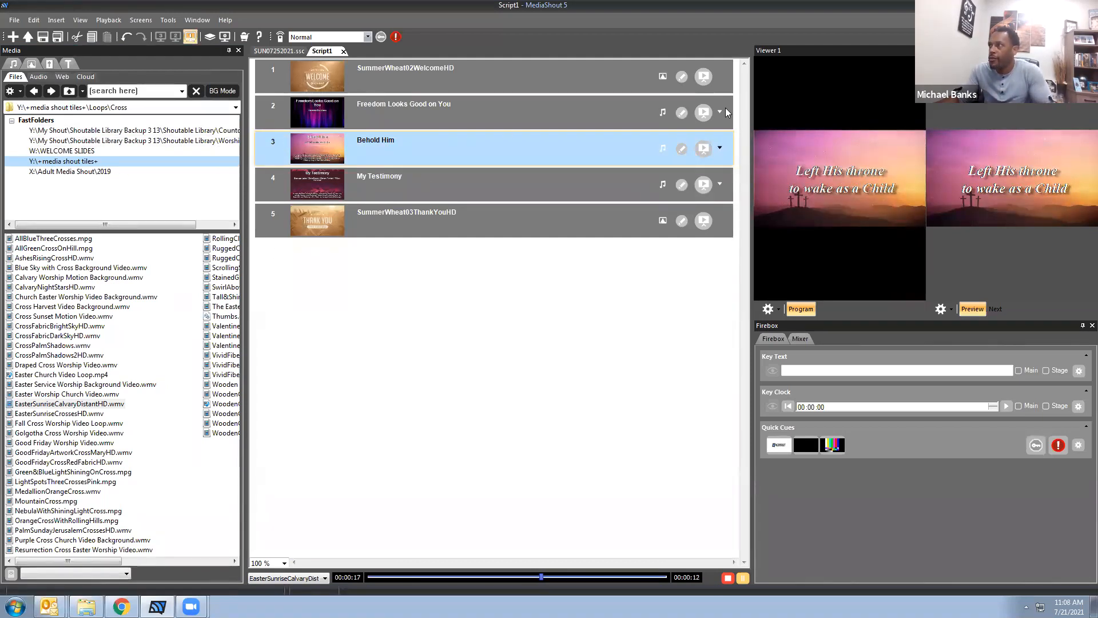
Open the Design loops folder and preview the CrystalPatternsPinkBlueFastHD, ColorfulStarsAndParticlesHD and Christian Easter Video Loop backgrounds.
{"action": "left_click", "coordinate": [70, 93]}
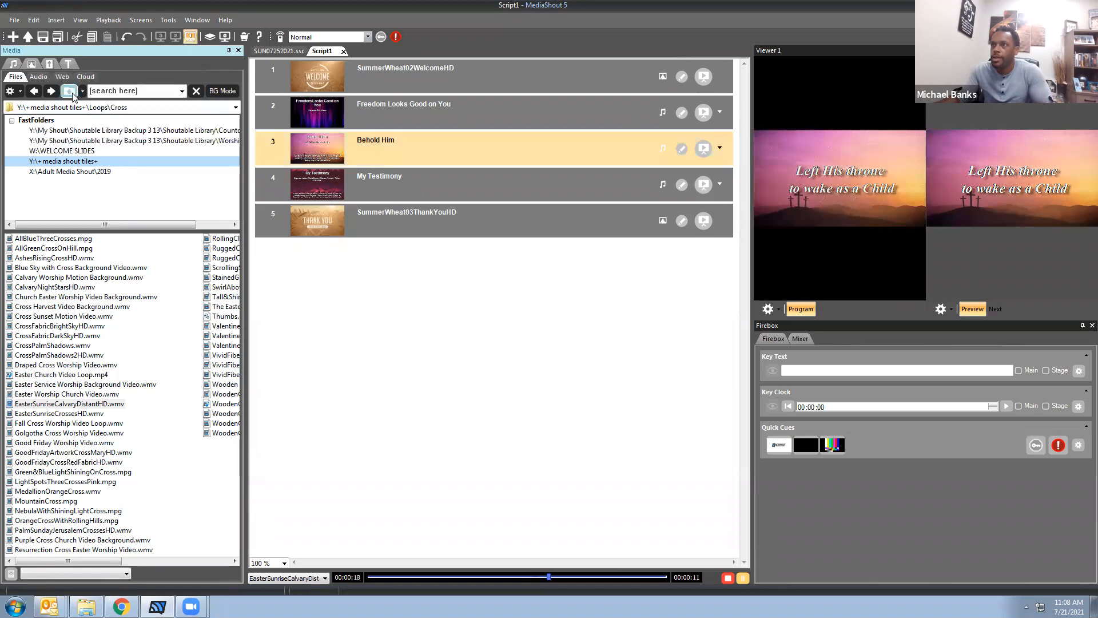
{"action": "double_click", "coordinate": [17, 279]}
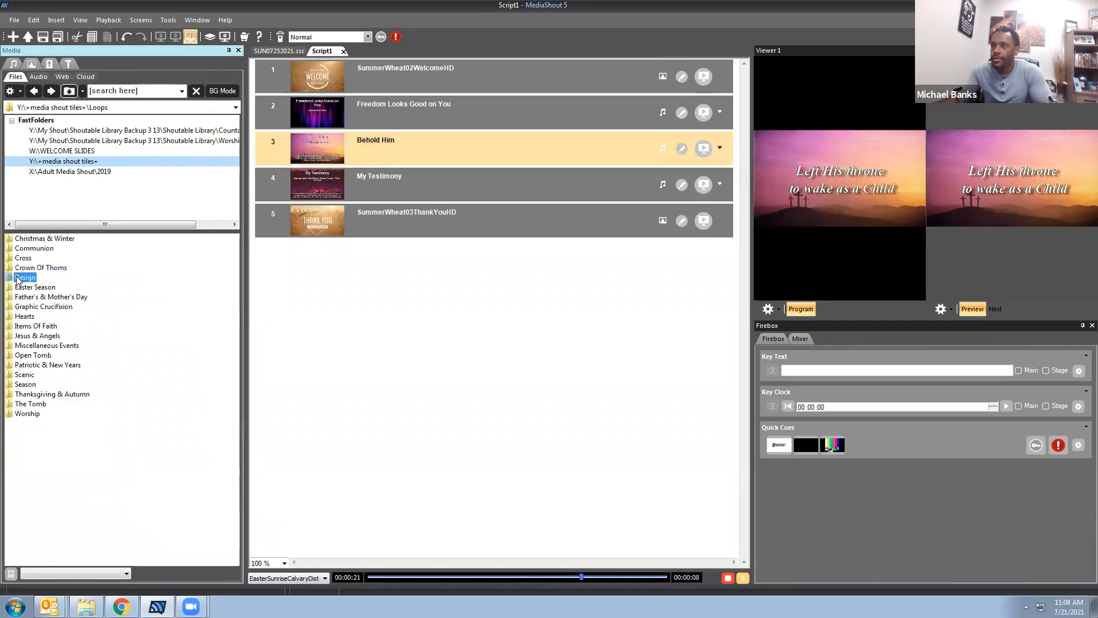
{"action": "scroll", "coordinate": [75, 413], "scroll_direction": "down", "scroll_amount": 12}
{"action": "double_click", "coordinate": [69, 453]}
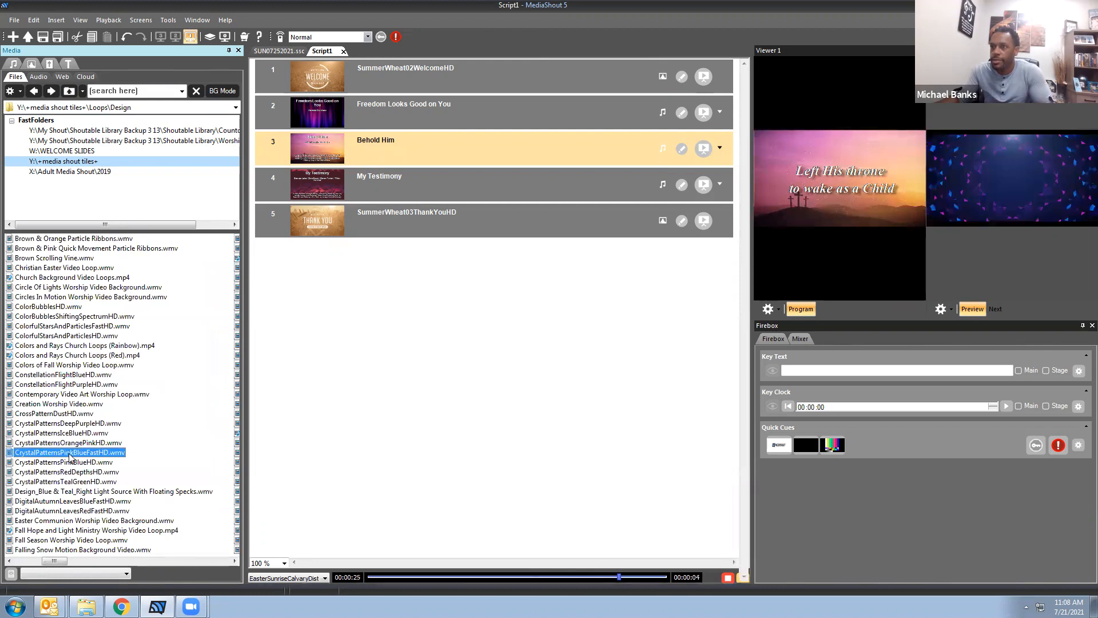
{"action": "double_click", "coordinate": [56, 336]}
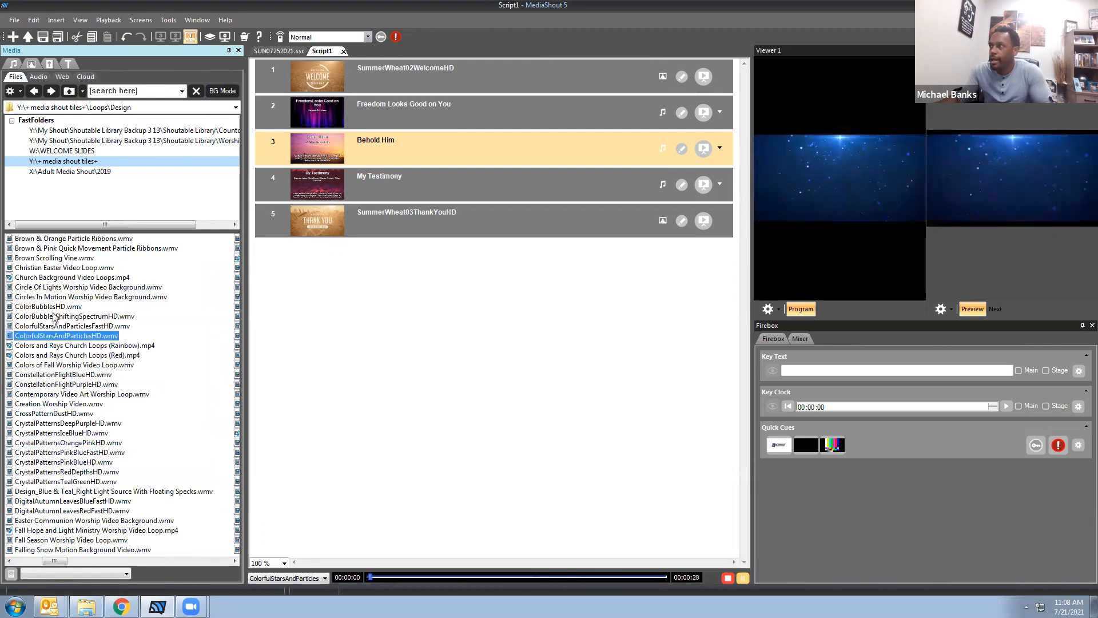
{"action": "double_click", "coordinate": [41, 266]}
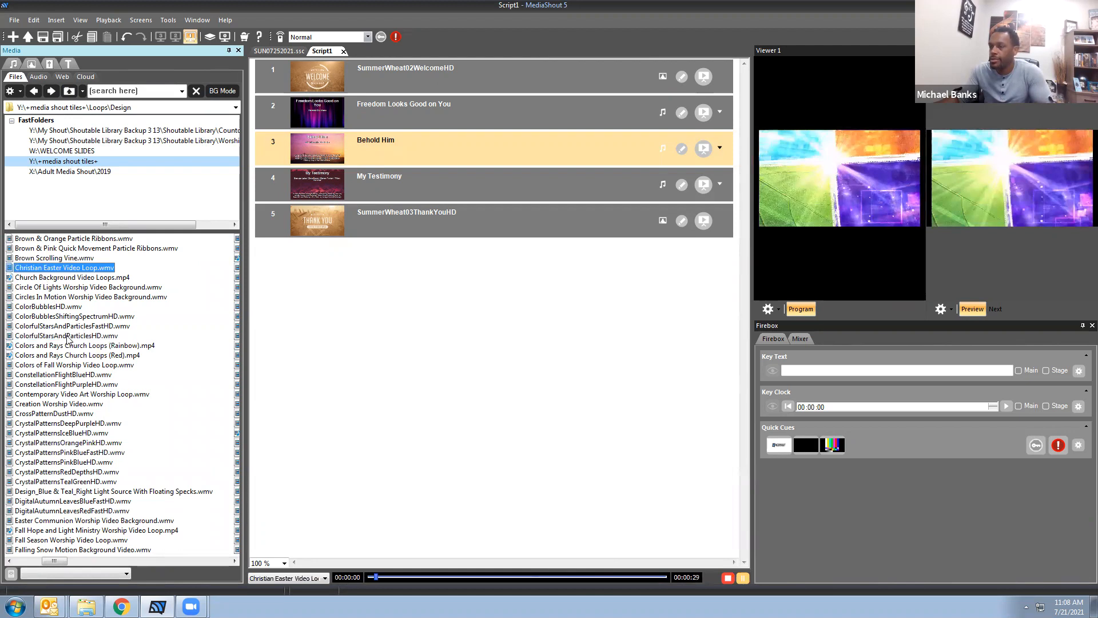
Preview the GalaxyGlass loops Skyfall, TealBlast, PurpleStorm, Fire and DarkPurple as possible song backgrounds.
{"action": "scroll", "coordinate": [76, 397], "scroll_direction": "down", "scroll_amount": 11}
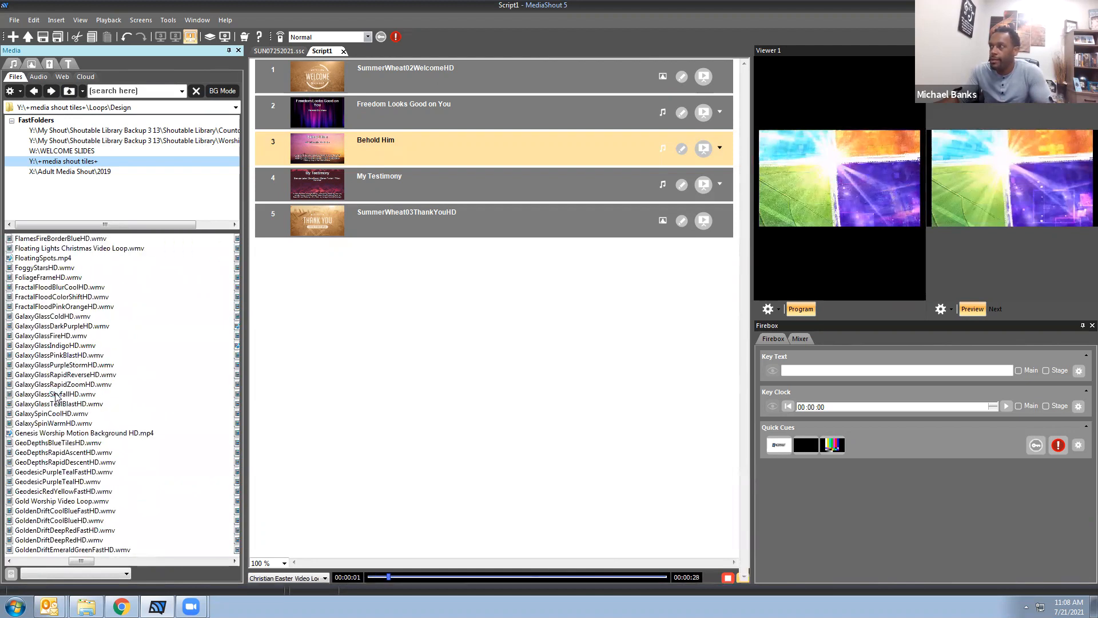
{"action": "double_click", "coordinate": [55, 394]}
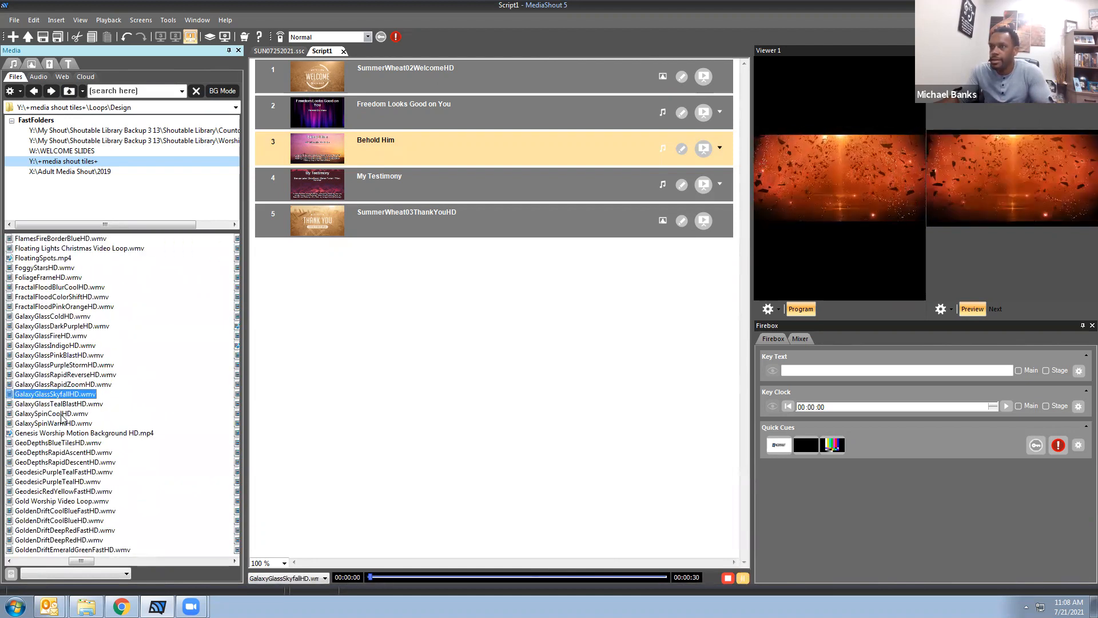
{"action": "double_click", "coordinate": [60, 403]}
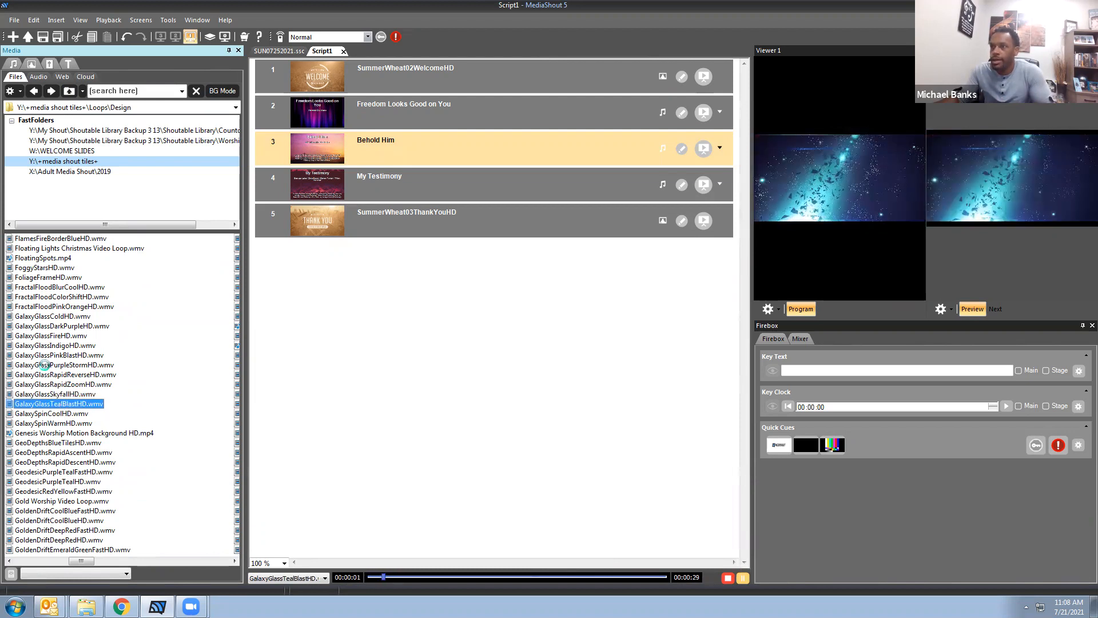
{"action": "double_click", "coordinate": [44, 365]}
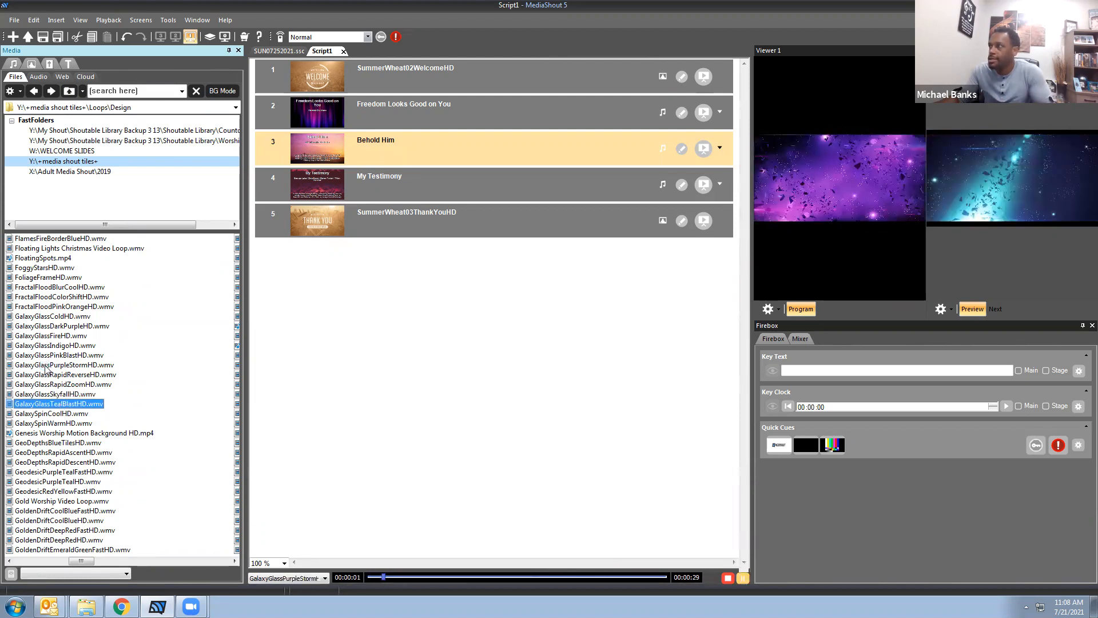
{"action": "double_click", "coordinate": [39, 336]}
{"action": "double_click", "coordinate": [47, 326]}
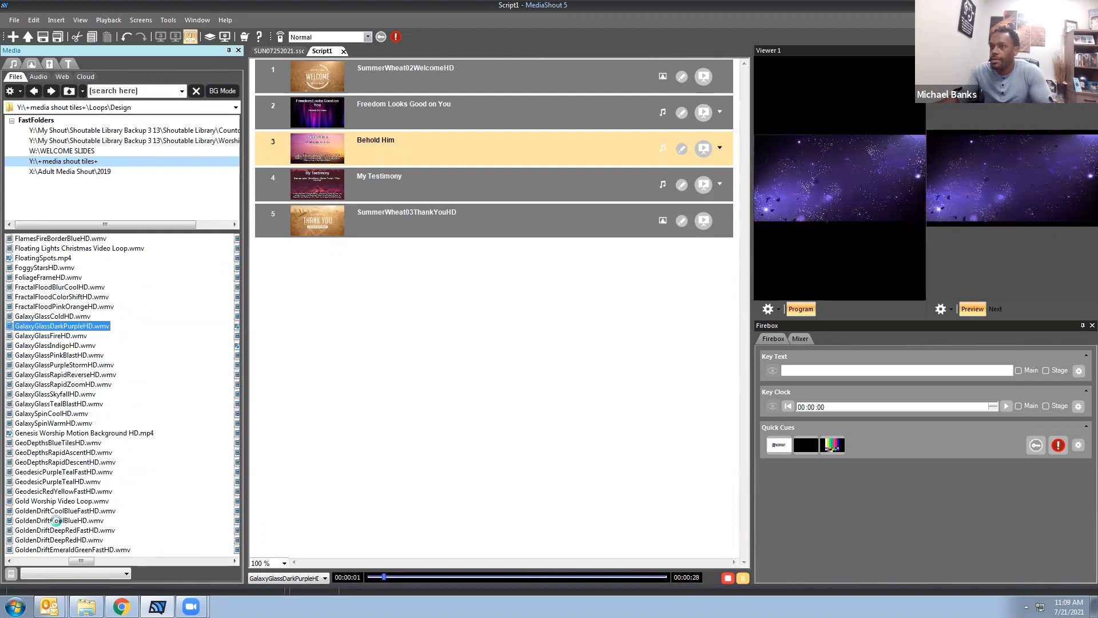
Preview the GoldenDriftCoolBlueHD, GoldenDriftDeepRedHD and GoldenDriftDeepRedFastHD background loops.
{"action": "double_click", "coordinate": [56, 520]}
{"action": "double_click", "coordinate": [55, 539]}
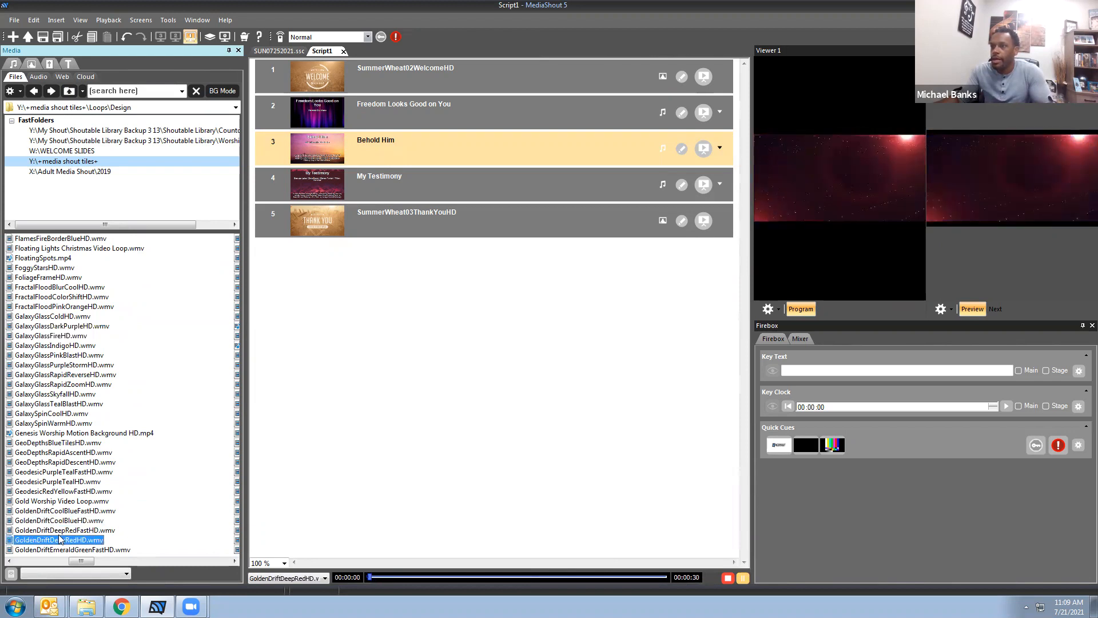
{"action": "double_click", "coordinate": [61, 530]}
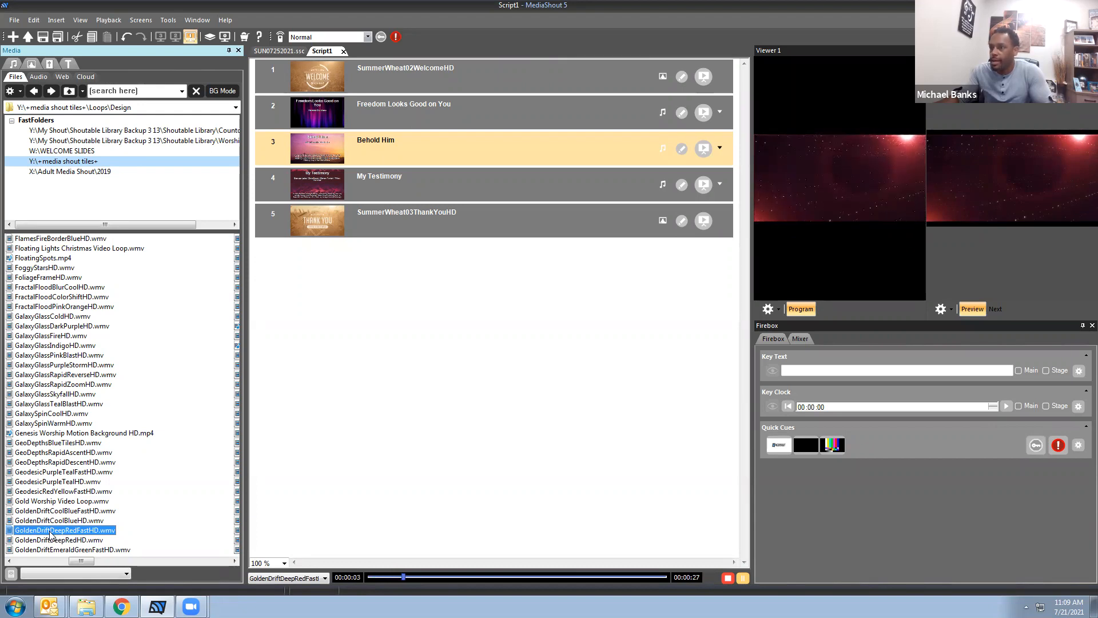
Apply the GoldenDriftDeepRedFastHD loop as the background of the Freedom Looks Good on You cue.
{"action": "left_click", "coordinate": [433, 114]}
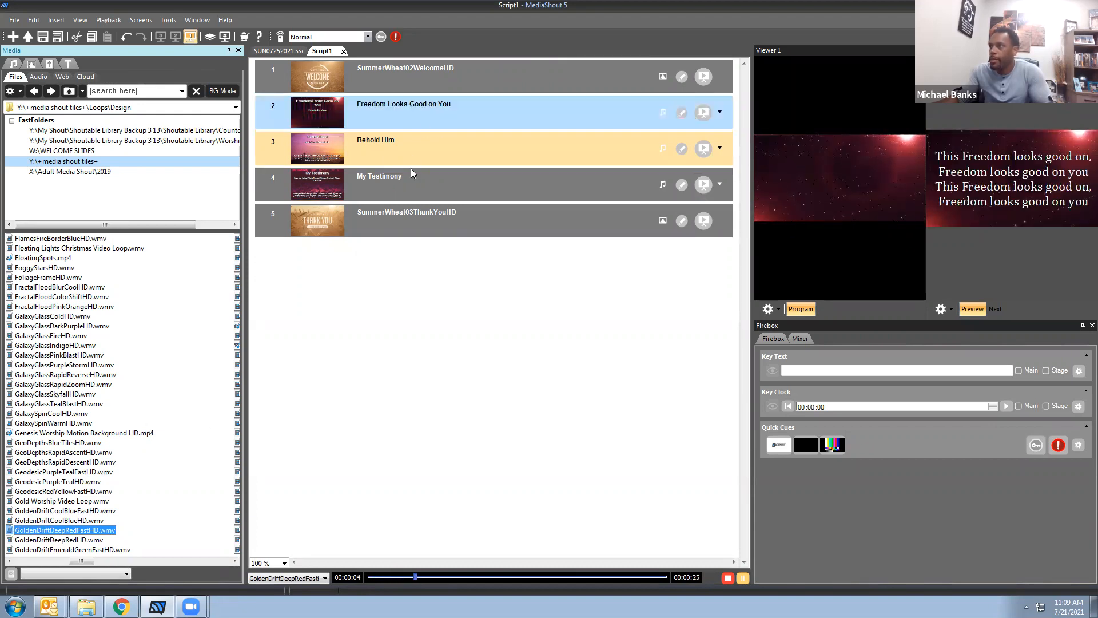
{"action": "left_click", "coordinate": [398, 400]}
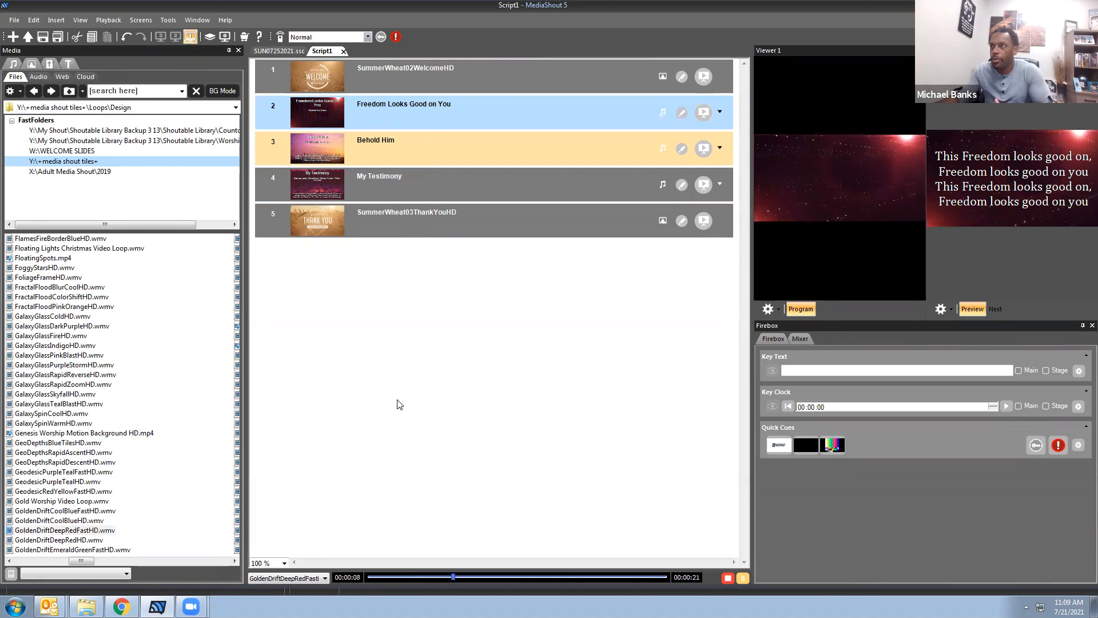
Play Freedom Looks Good on You from Verse 1a to Chorus 1a to check the lyrics over the background, and collapse the cue.
{"action": "left_click", "coordinate": [719, 113]}
{"action": "left_click", "coordinate": [700, 207]}
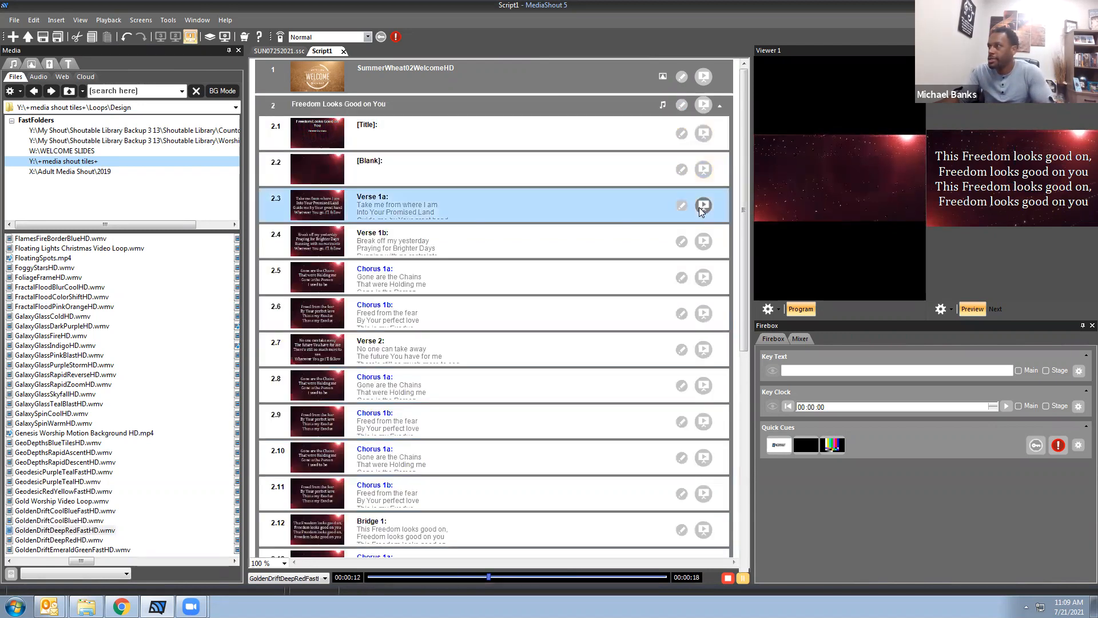
{"action": "left_click", "coordinate": [704, 185]}
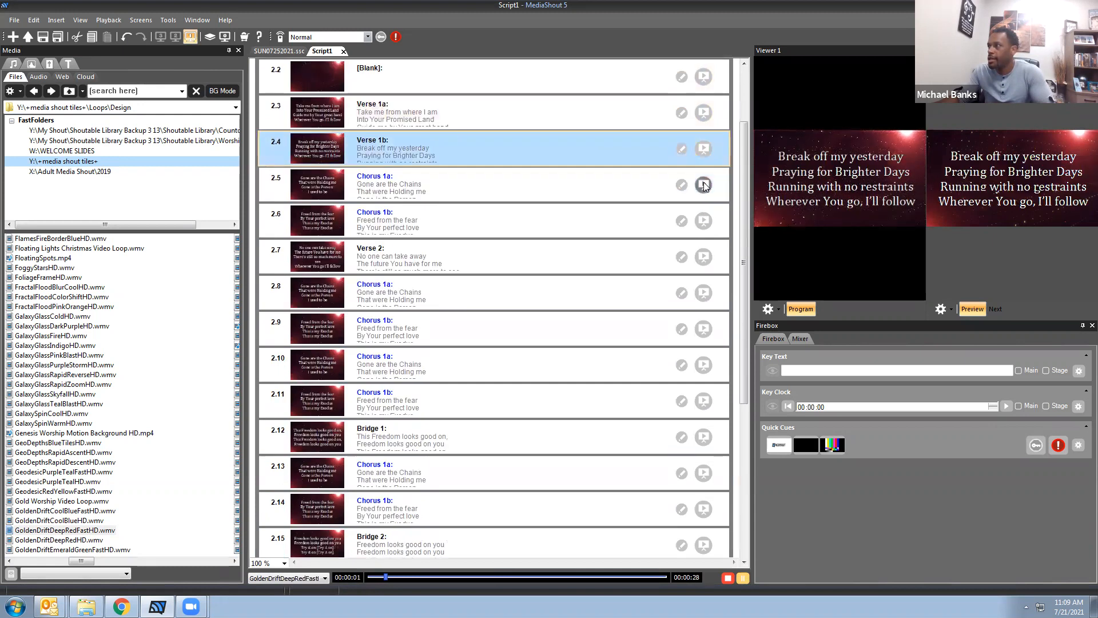
{"action": "left_click", "coordinate": [703, 186]}
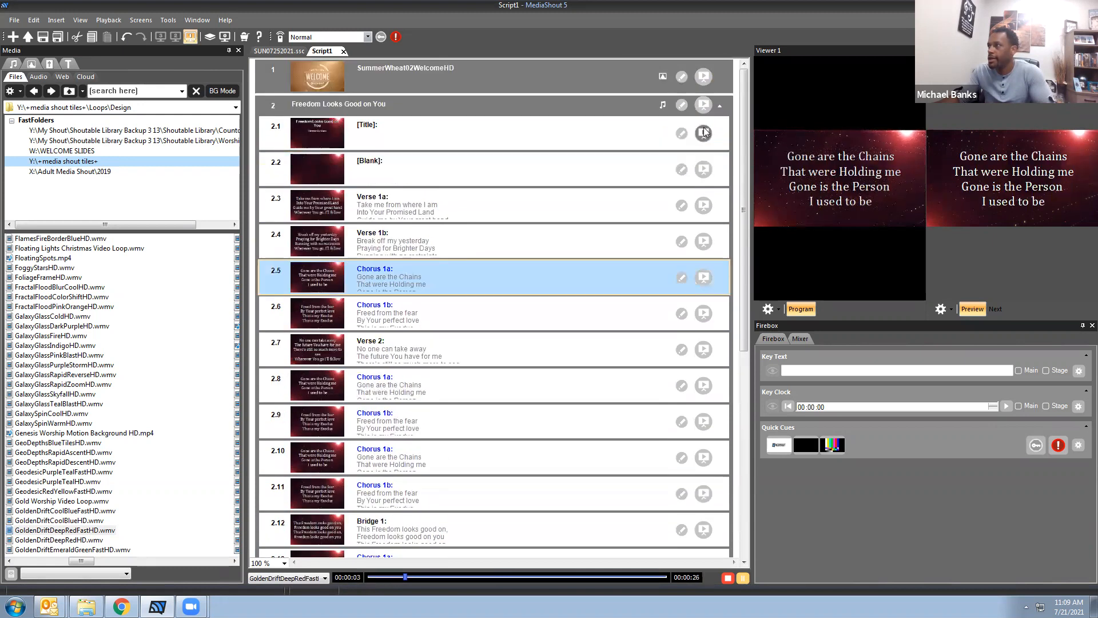
{"action": "left_click", "coordinate": [719, 107]}
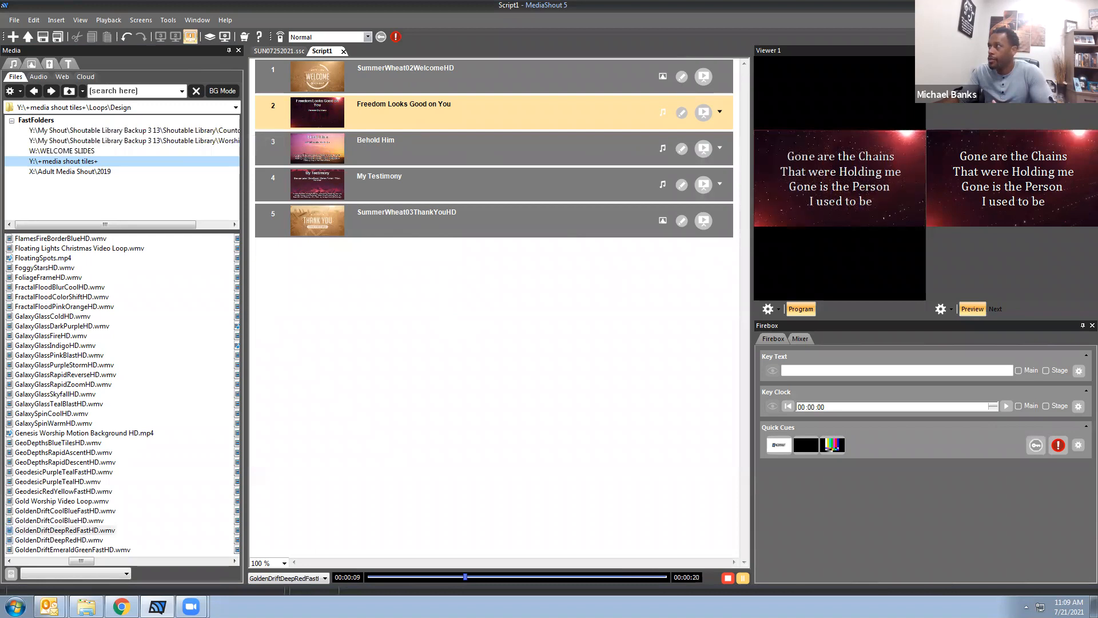
{"action": "left_click", "coordinate": [840, 178]}
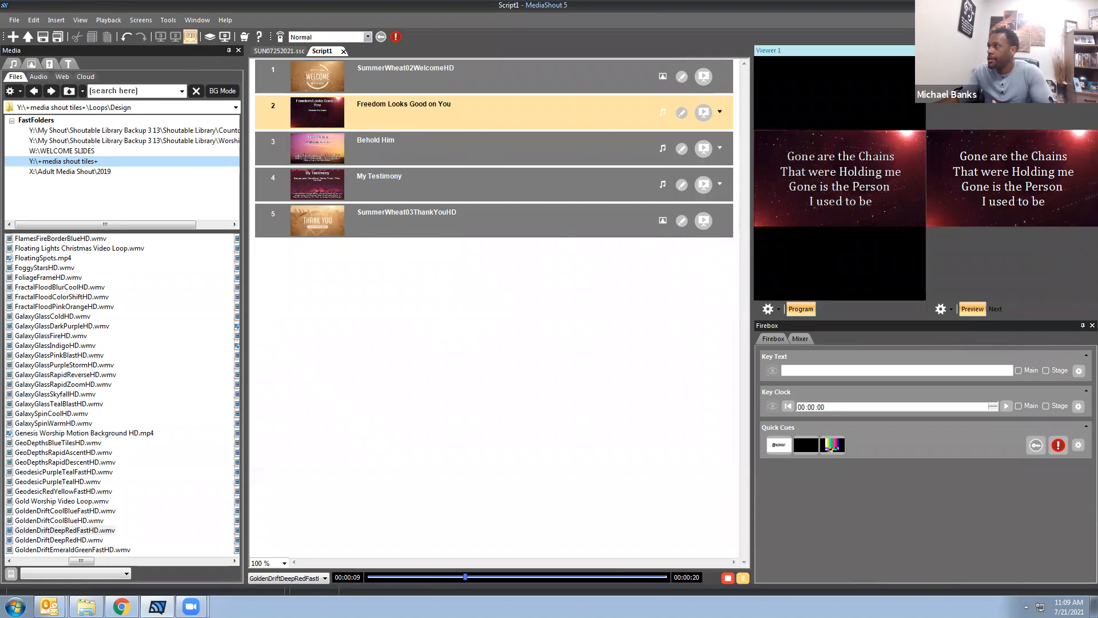
Start the Packer, saving the script as Script1.ssc on the mediashout (Y:) drive and replacing the existing file.
{"action": "left_click", "coordinate": [13, 20]}
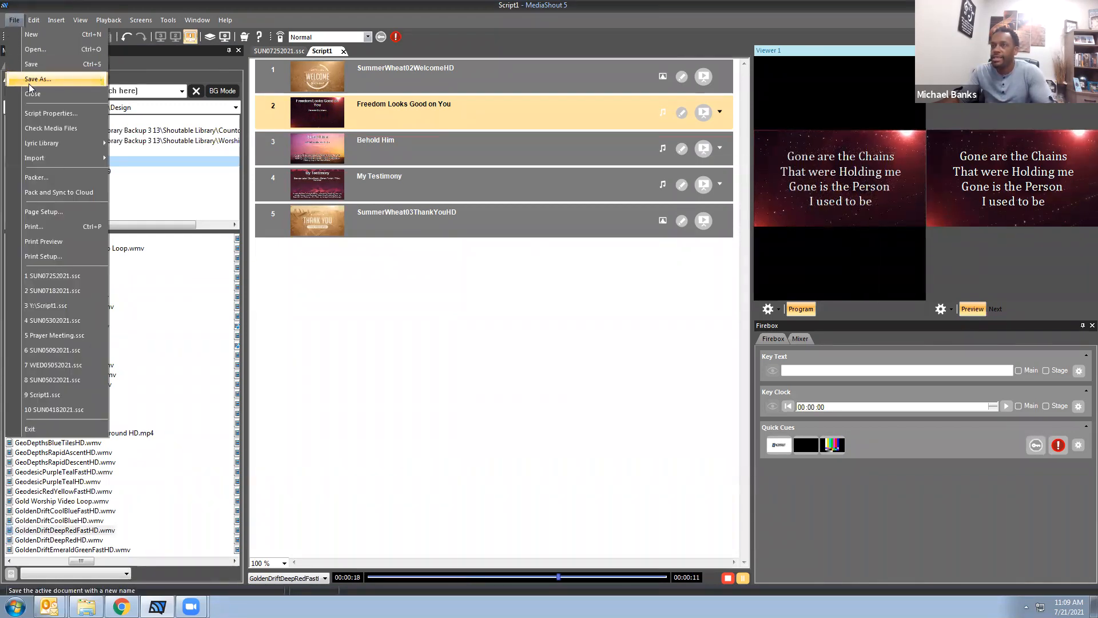
{"action": "left_click", "coordinate": [60, 177]}
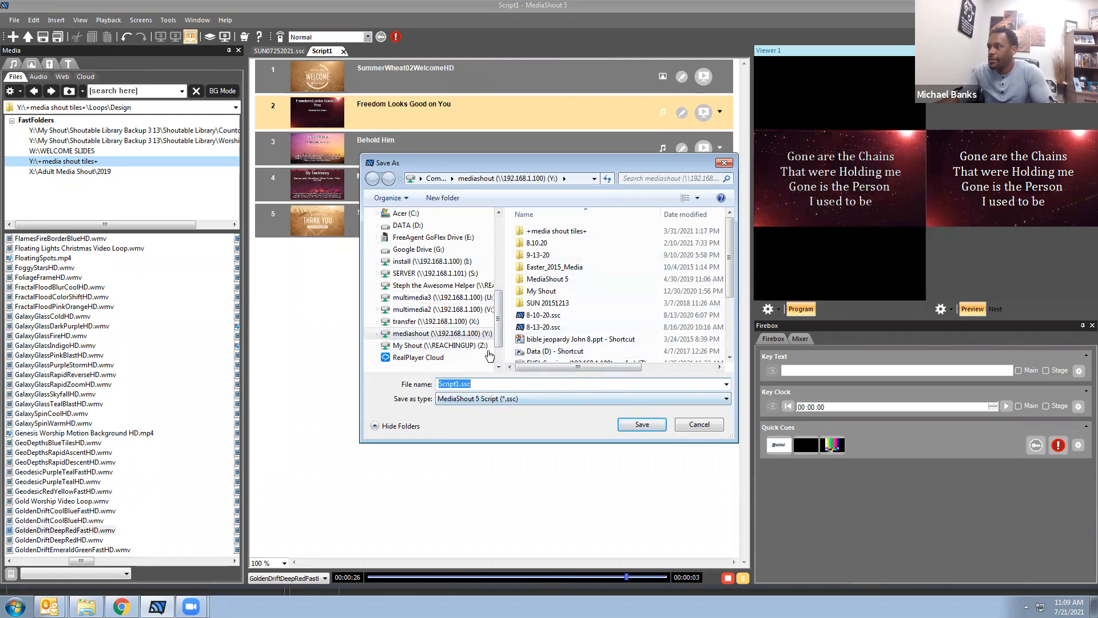
{"action": "left_click", "coordinate": [408, 335]}
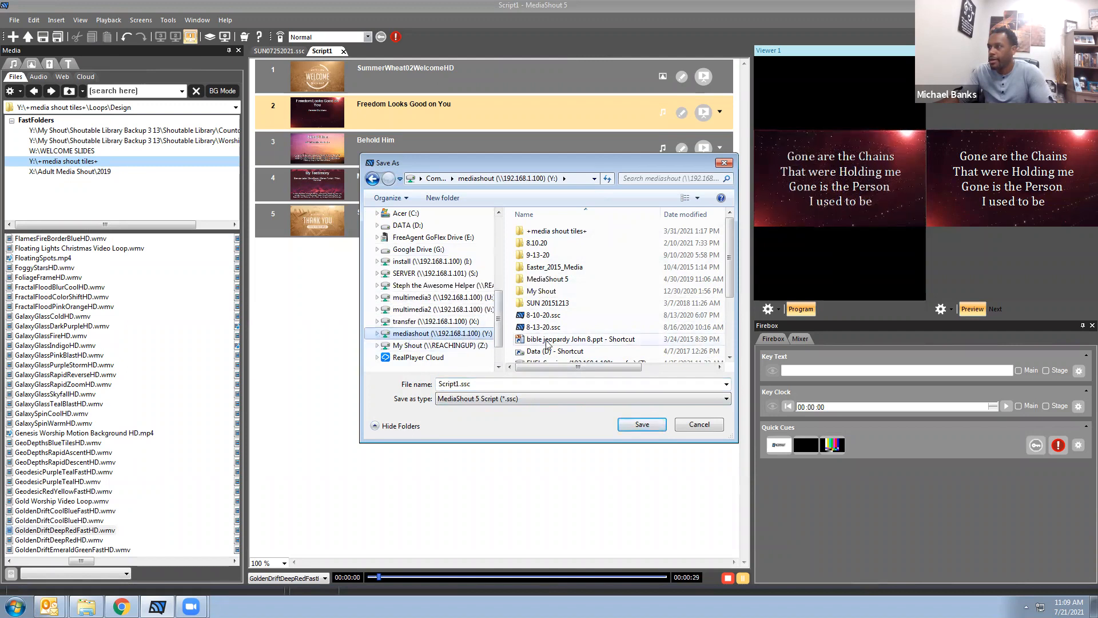
{"action": "left_click", "coordinate": [649, 429]}
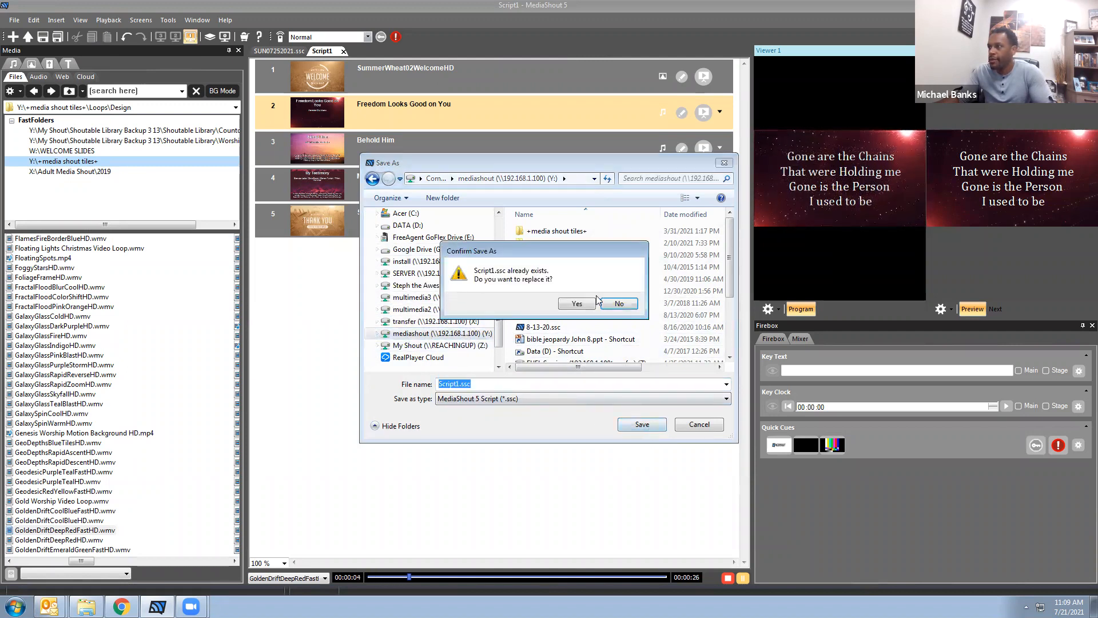
{"action": "left_click", "coordinate": [578, 310]}
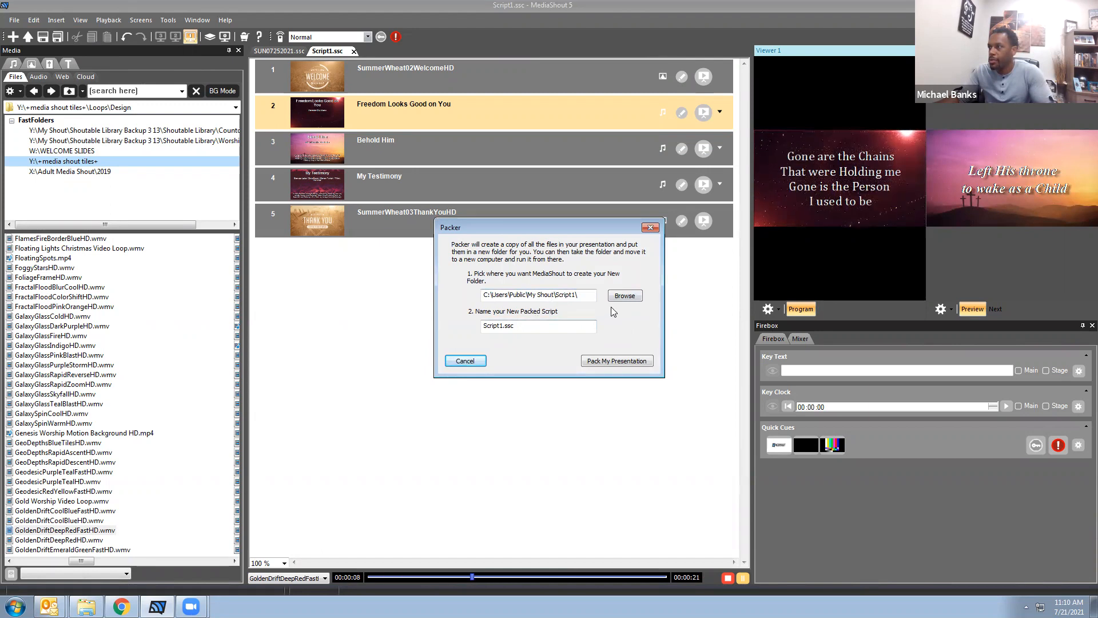
Set the Packer's destination to the SUN08012021 folder in Adult Media Shout\2021\AUGUST on the transfer (X:) drive.
{"action": "left_click", "coordinate": [623, 297]}
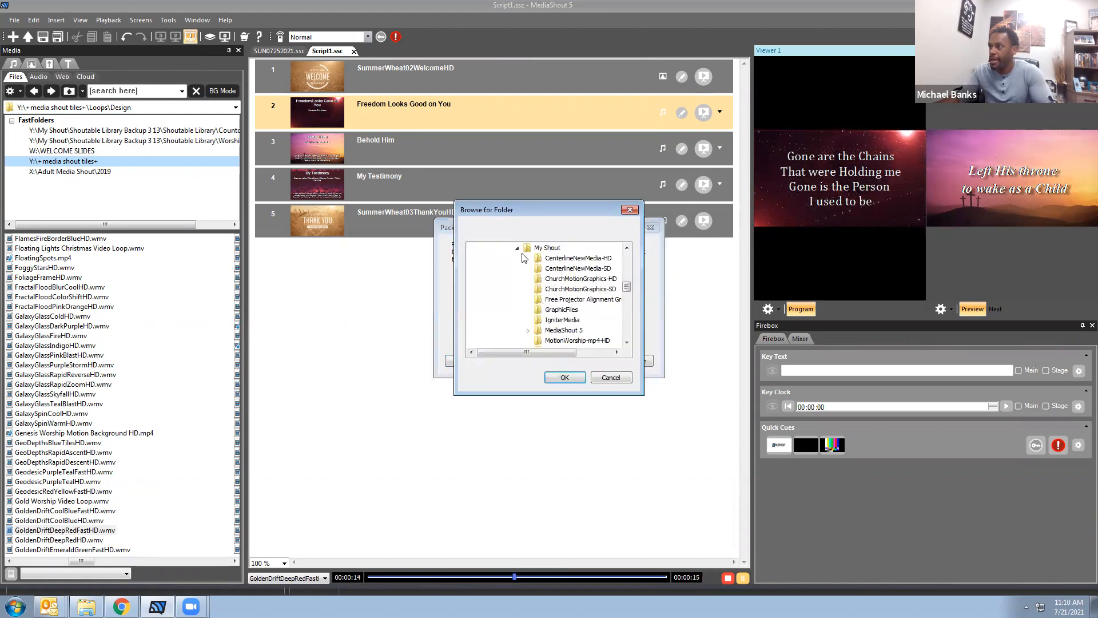
{"action": "left_click", "coordinate": [517, 247]}
{"action": "scroll", "coordinate": [518, 376], "scroll_direction": "down", "scroll_amount": 5}
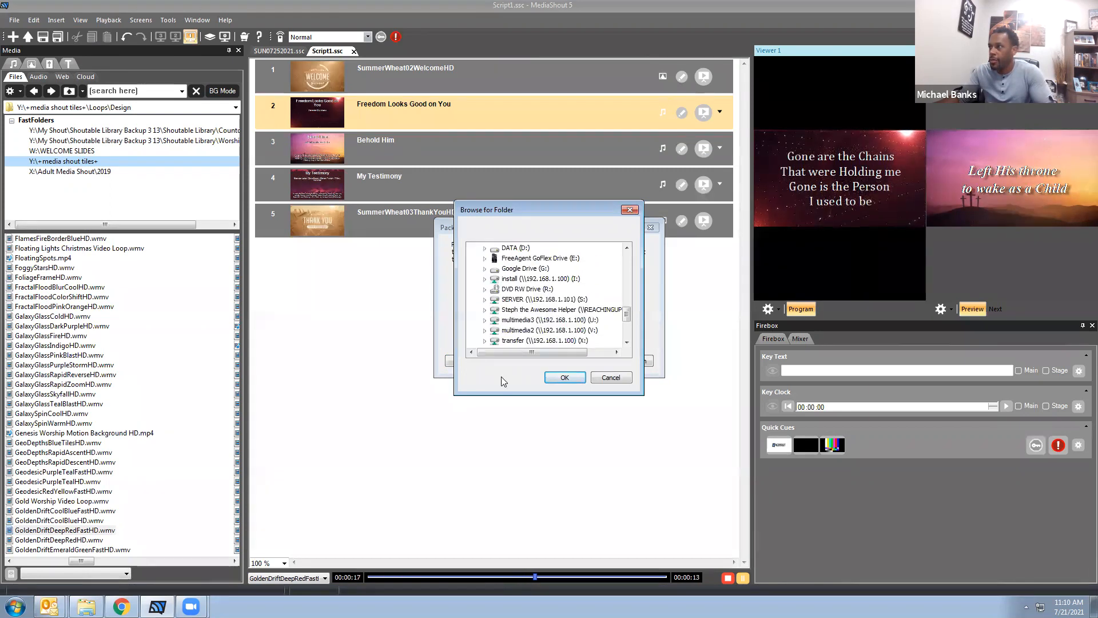
{"action": "left_click", "coordinate": [86, 607]}
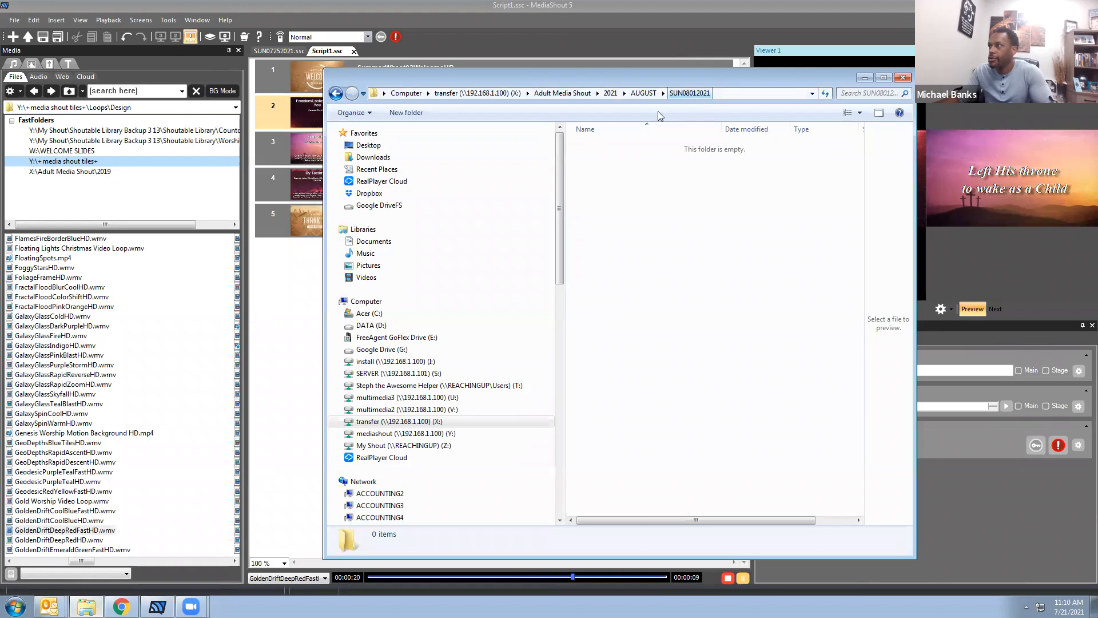
{"action": "left_click", "coordinate": [297, 355]}
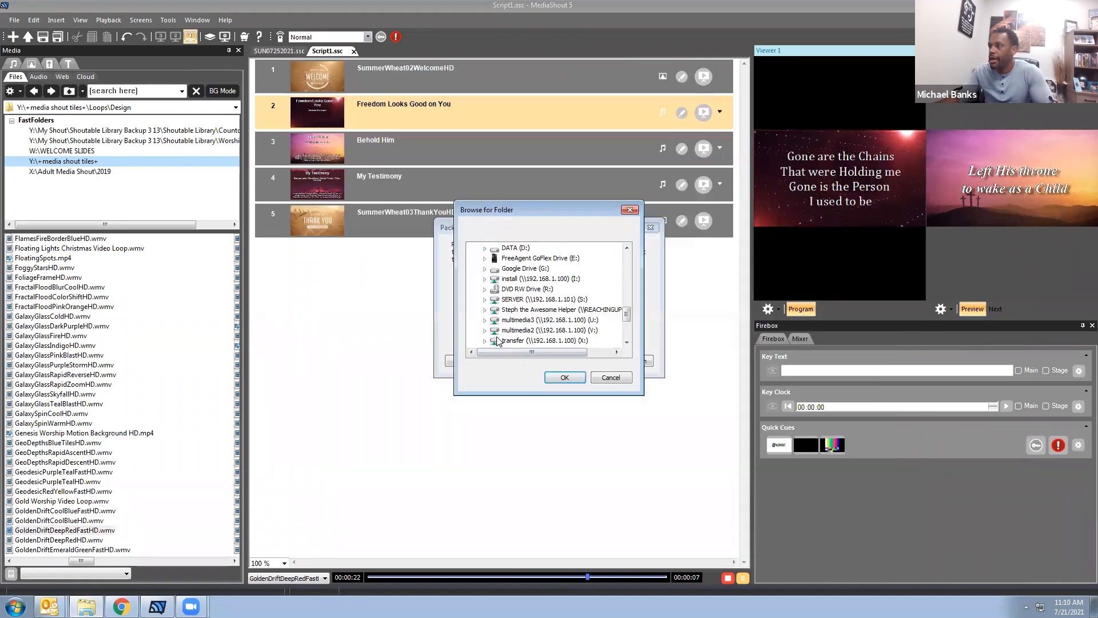
{"action": "scroll", "coordinate": [486, 319], "scroll_direction": "down", "scroll_amount": 2}
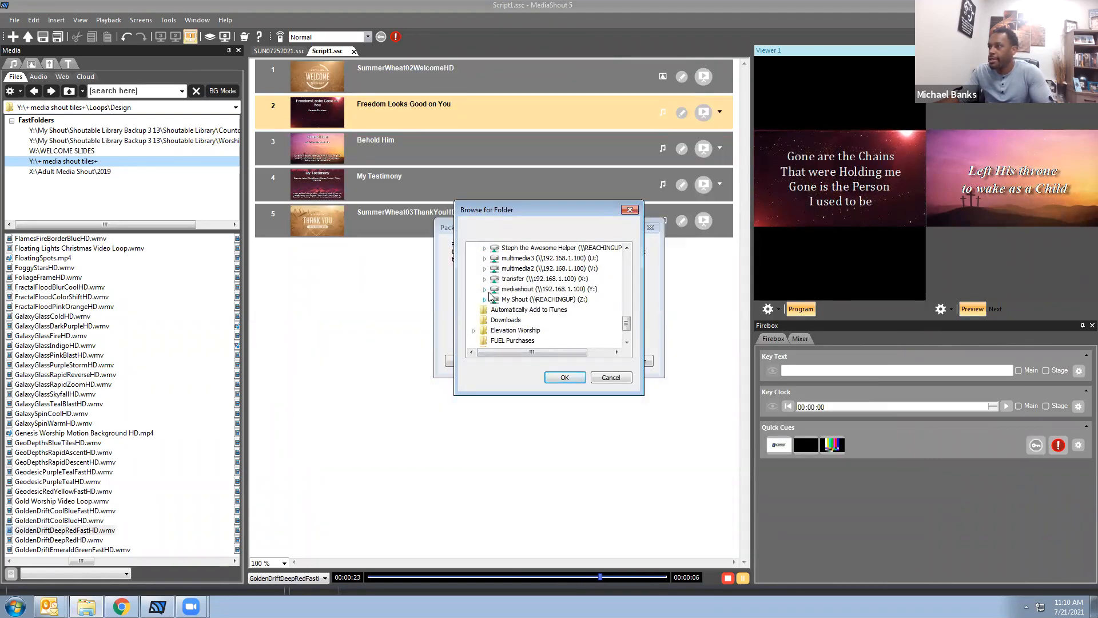
{"action": "left_click", "coordinate": [486, 279]}
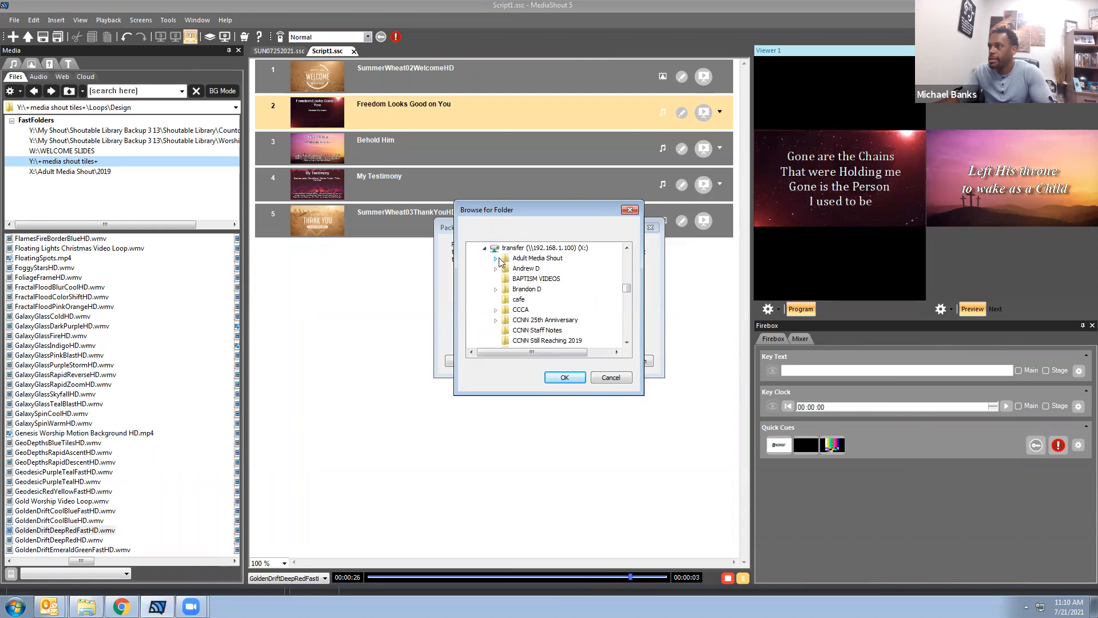
{"action": "left_click", "coordinate": [495, 258]}
{"action": "left_click", "coordinate": [507, 289]}
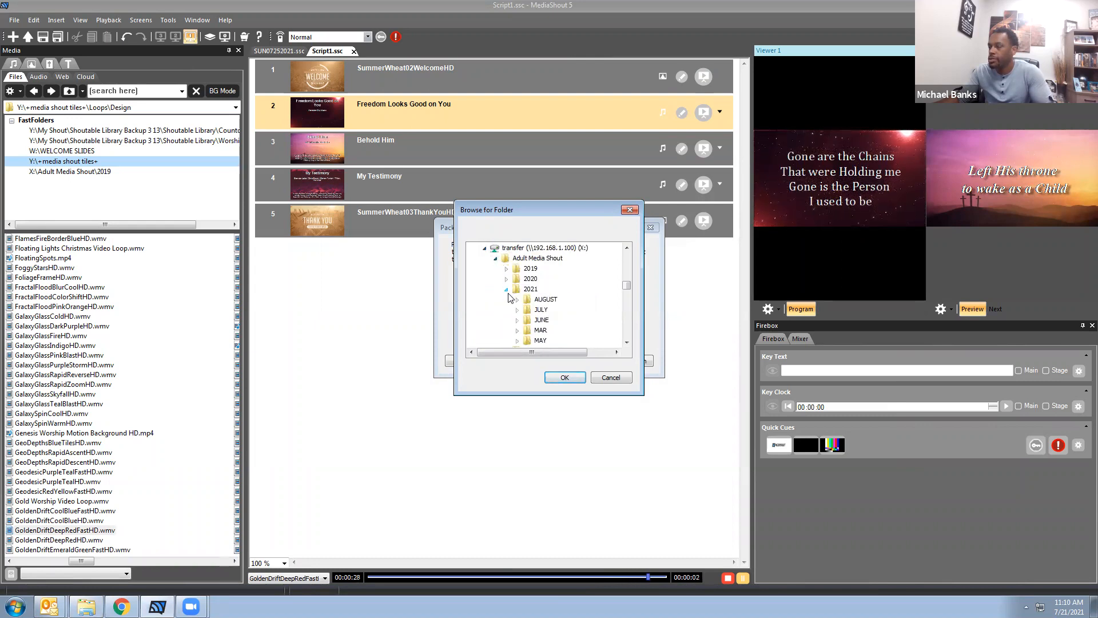
{"action": "left_click", "coordinate": [517, 299]}
{"action": "left_click", "coordinate": [564, 312]}
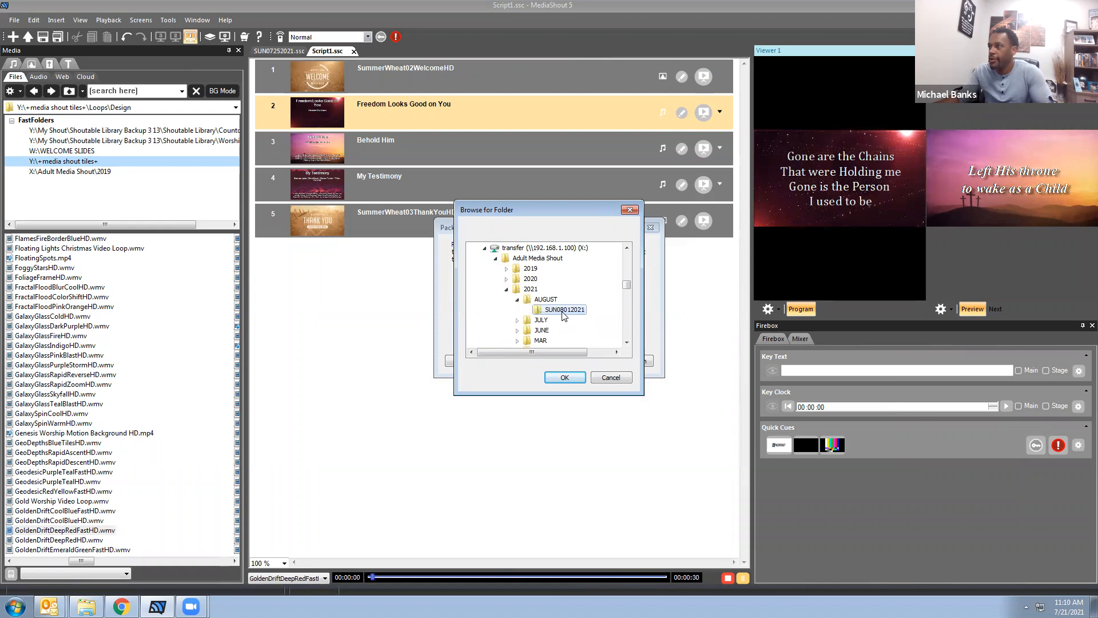
{"action": "left_click", "coordinate": [574, 381]}
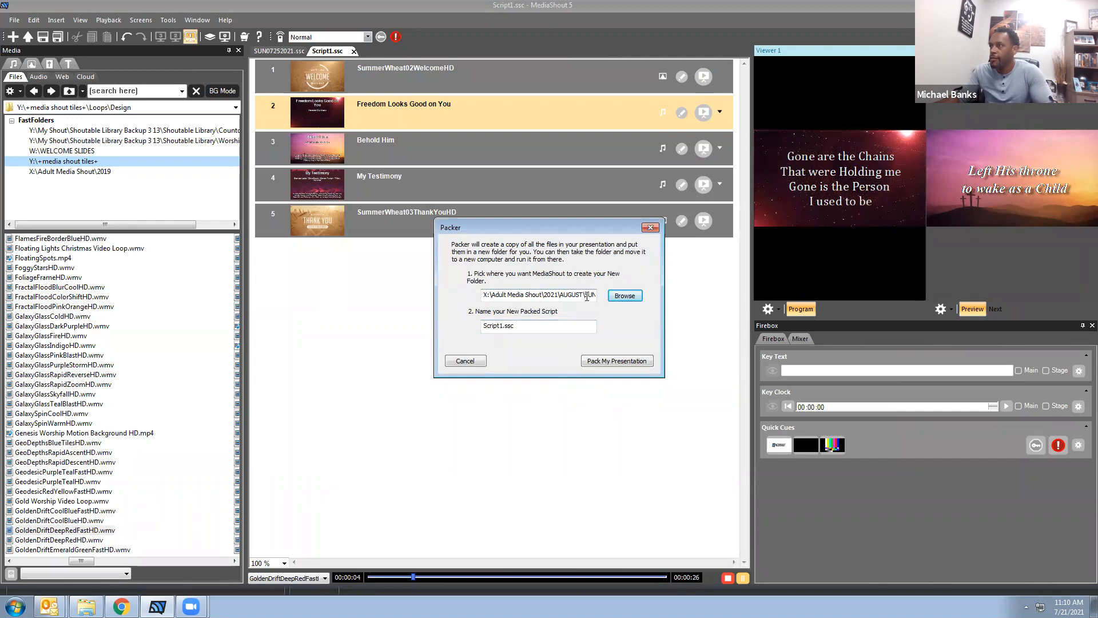
Name the packed script SUN08012021.ssc, copying the name from the destination path, and pack the presentation.
{"action": "left_click_drag", "start_coordinate": [587, 296], "coordinate": [611, 297]}
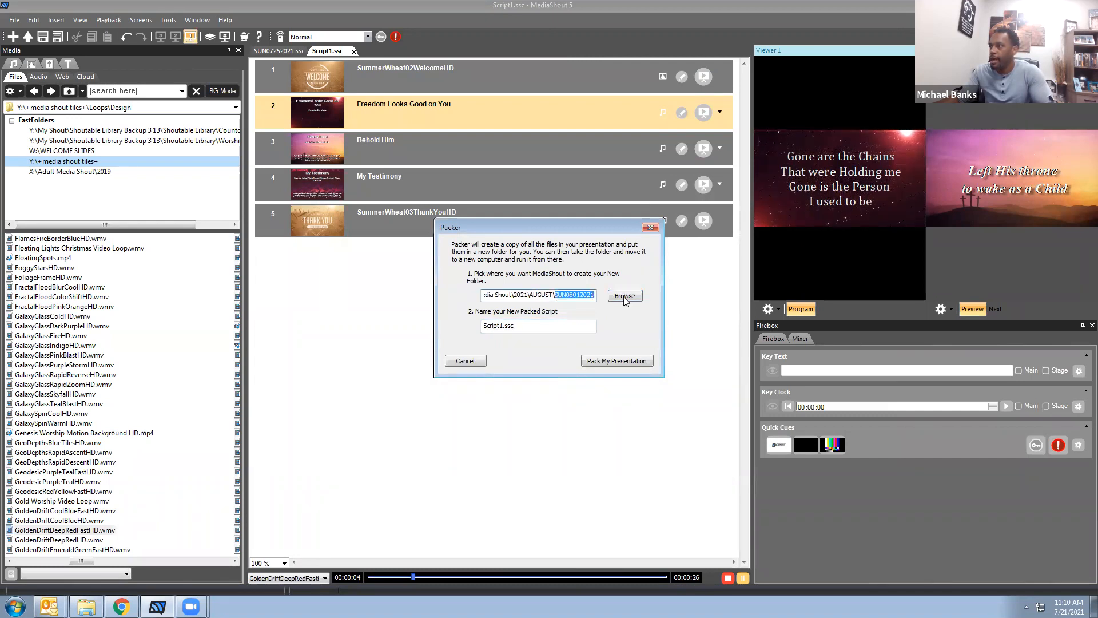
{"action": "right_click", "coordinate": [570, 294]}
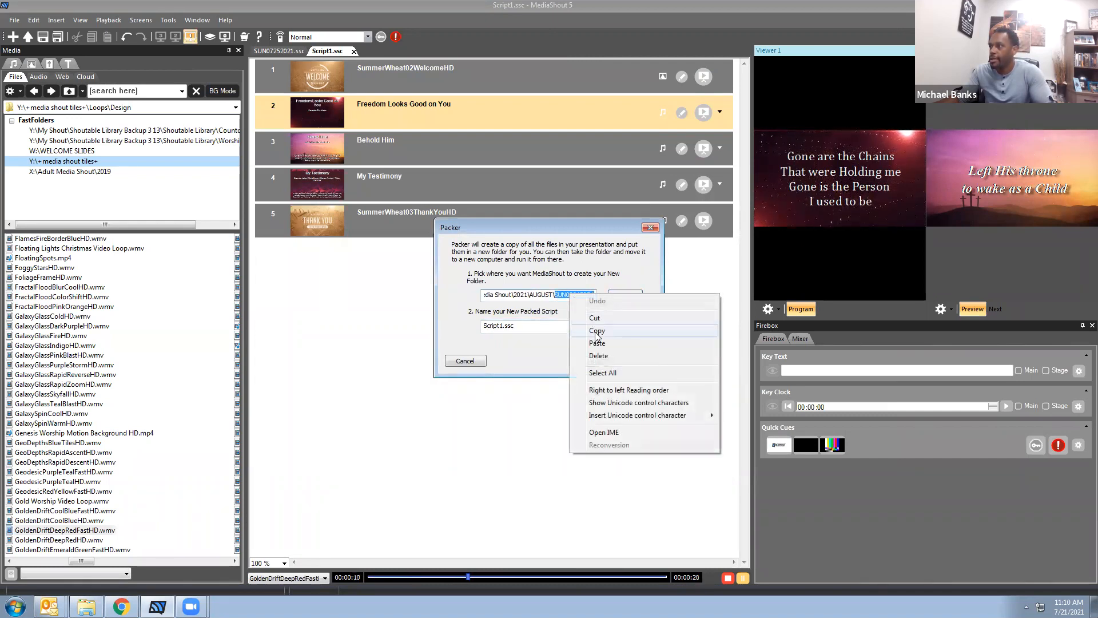
{"action": "left_click", "coordinate": [595, 332]}
{"action": "left_click_drag", "start_coordinate": [503, 326], "coordinate": [485, 326]}
{"action": "right_click", "coordinate": [485, 326]}
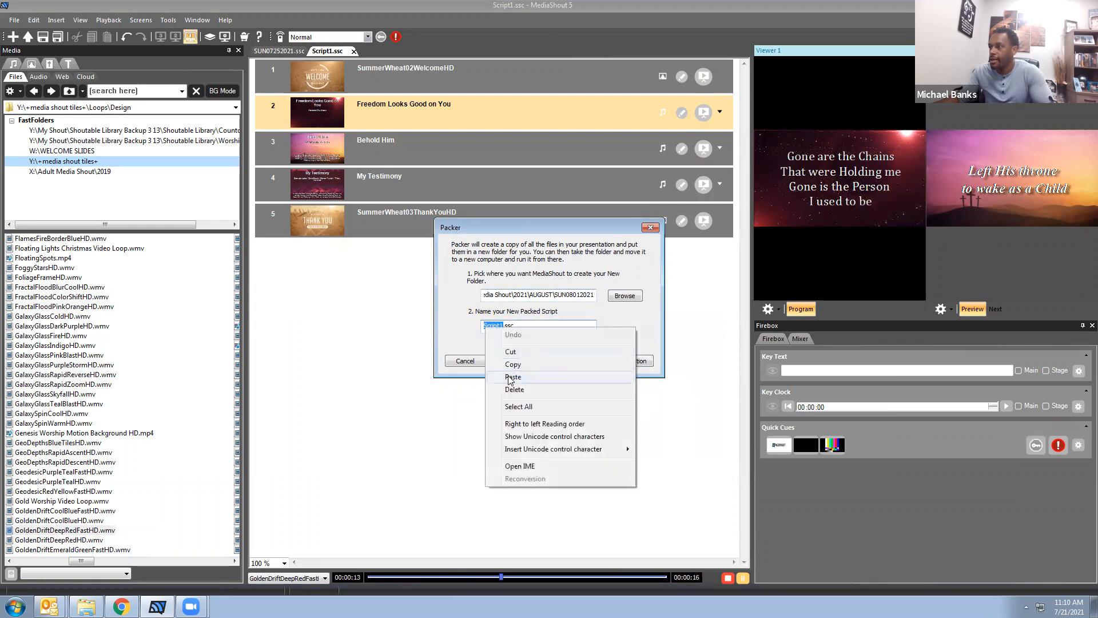
{"action": "left_click", "coordinate": [513, 377]}
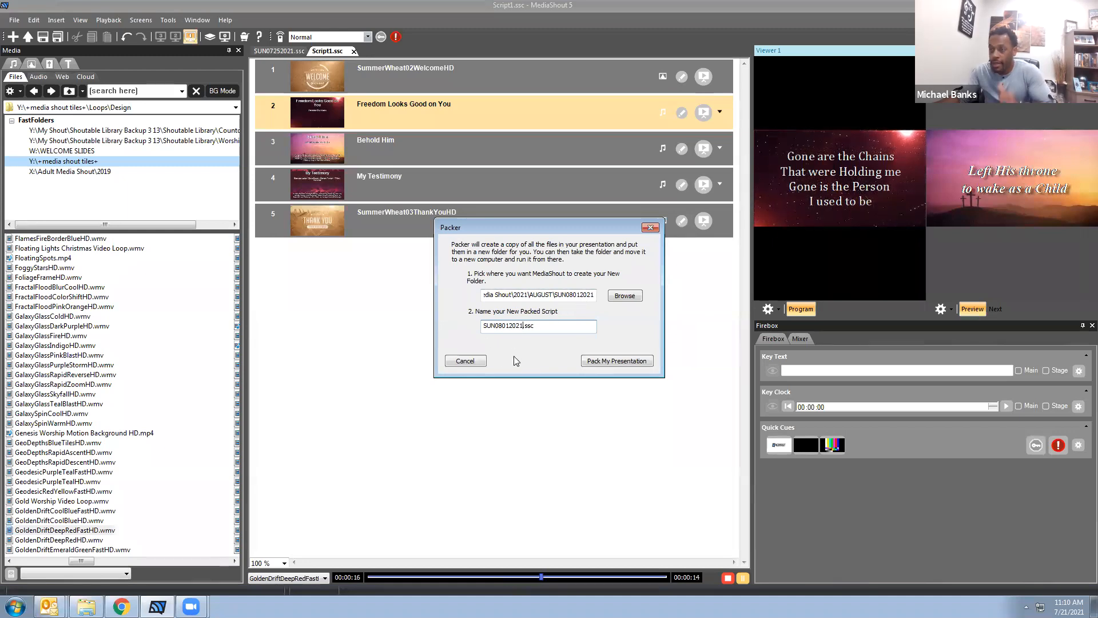
{"action": "left_click", "coordinate": [597, 364]}
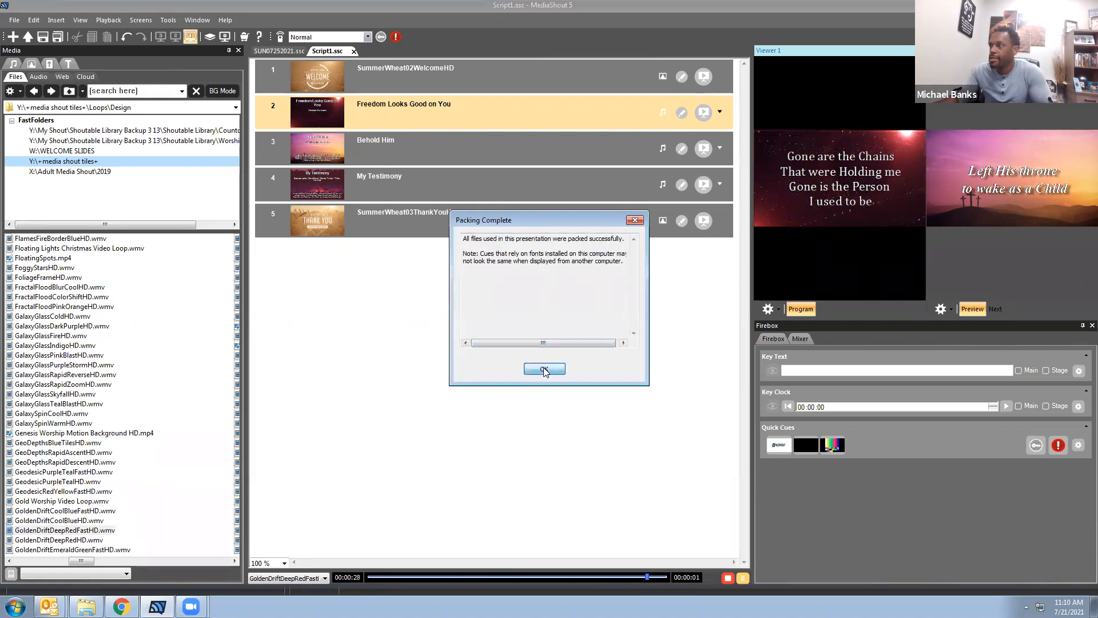
{"action": "left_click", "coordinate": [544, 370]}
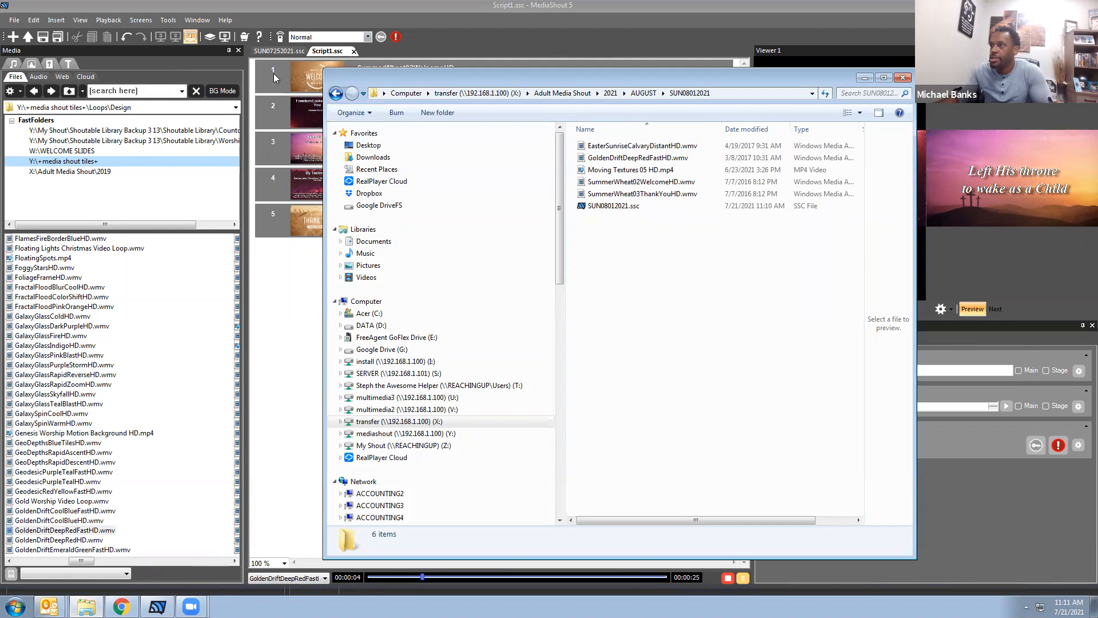
Close the Script1.ssc and SUN07252021.ssc scripts and open the packed SUN08012021.ssc from its folder in File Explorer.
{"action": "left_click", "coordinate": [330, 53]}
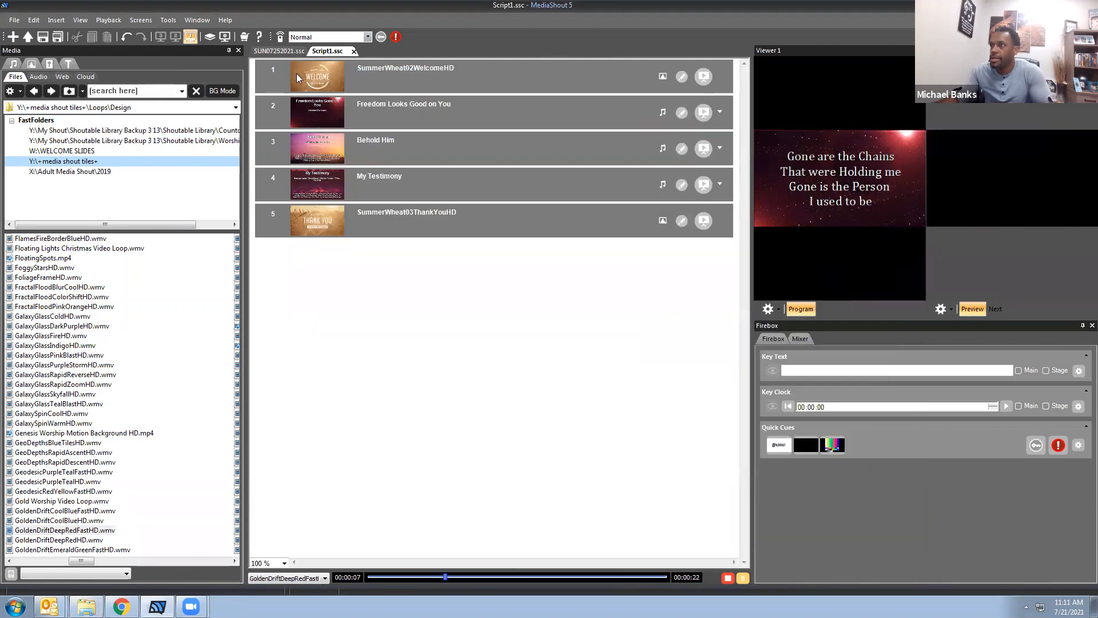
{"action": "left_click", "coordinate": [353, 51]}
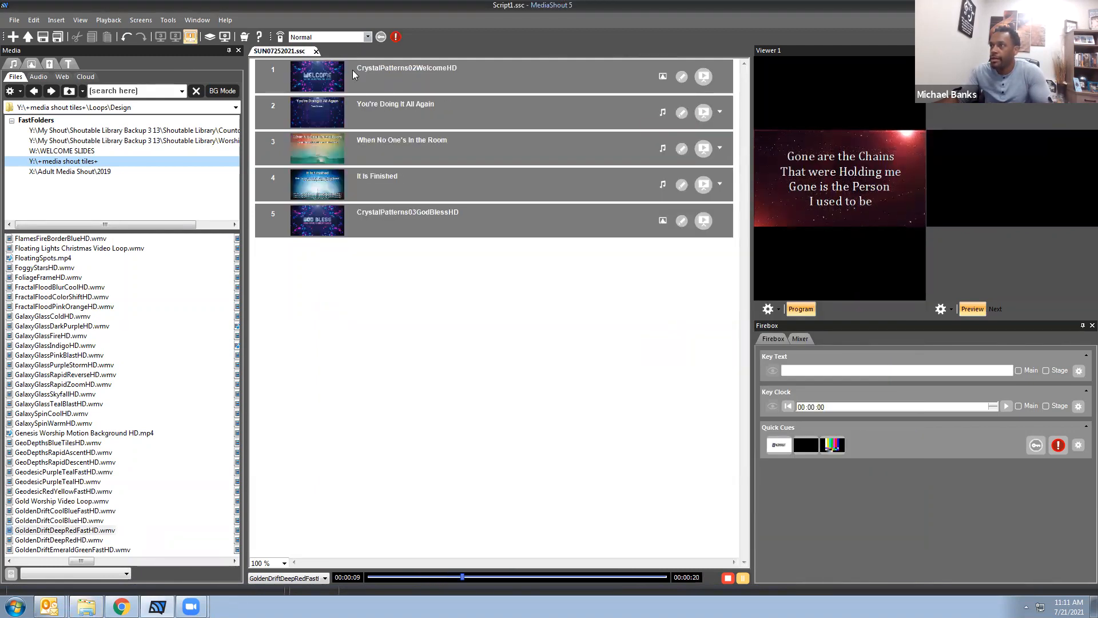
{"action": "left_click", "coordinate": [316, 51]}
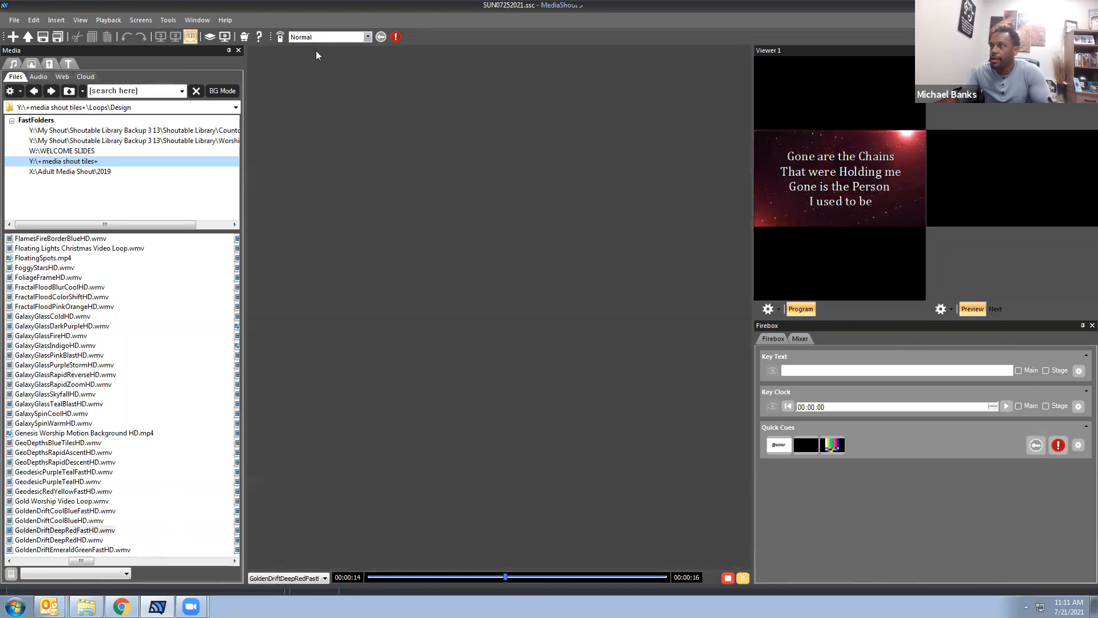
{"action": "left_click", "coordinate": [86, 606]}
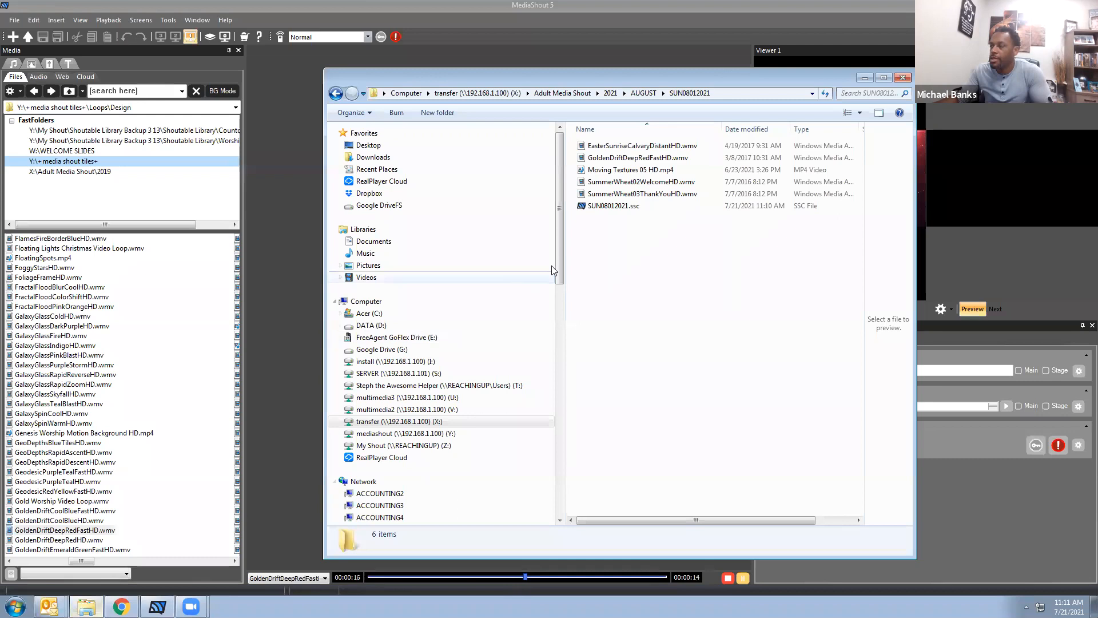
{"action": "double_click", "coordinate": [612, 207]}
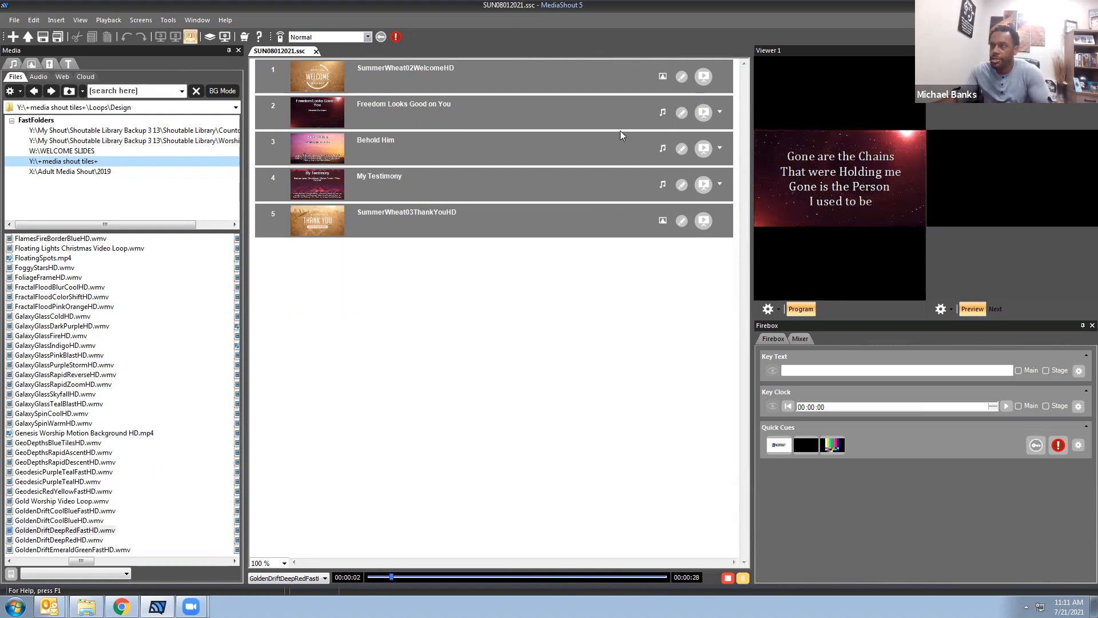
Play the SummerWheat02WelcomeHD video and the Freedom Looks Good on You title slide to check the packed script.
{"action": "left_click", "coordinate": [703, 77]}
{"action": "left_click", "coordinate": [703, 79]}
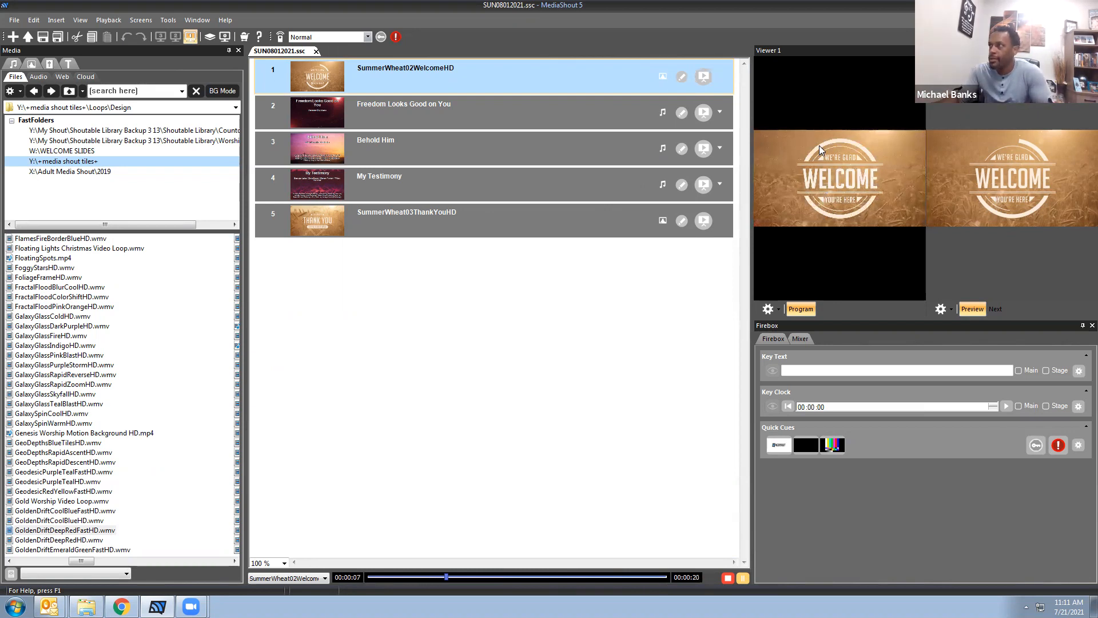
{"action": "left_click", "coordinate": [704, 76]}
{"action": "left_click", "coordinate": [705, 79]}
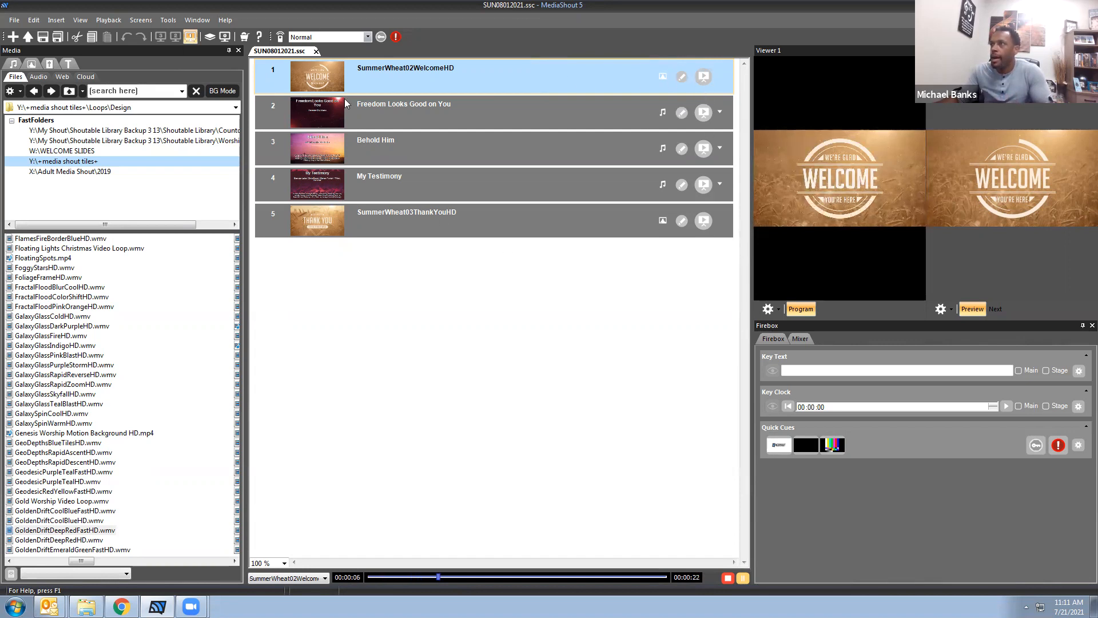
{"action": "left_click", "coordinate": [705, 112]}
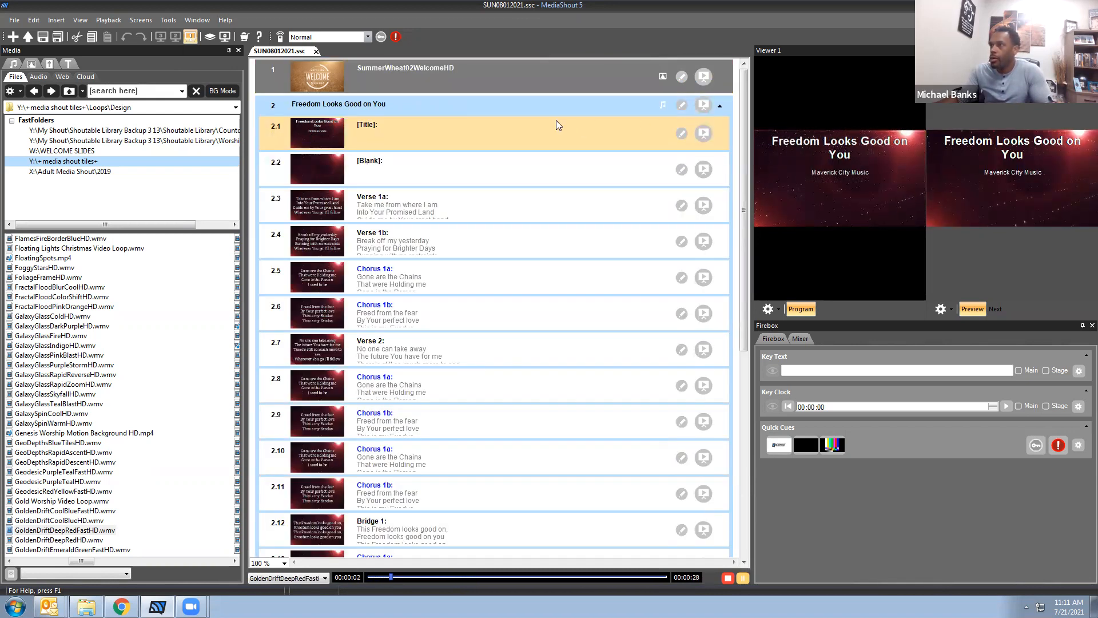
Advance the Freedom Looks Good on You slides one at a time from the title through the Blank, Verse 1 and Chorus slides to Verse 2.
{"action": "key", "text": "Down"}
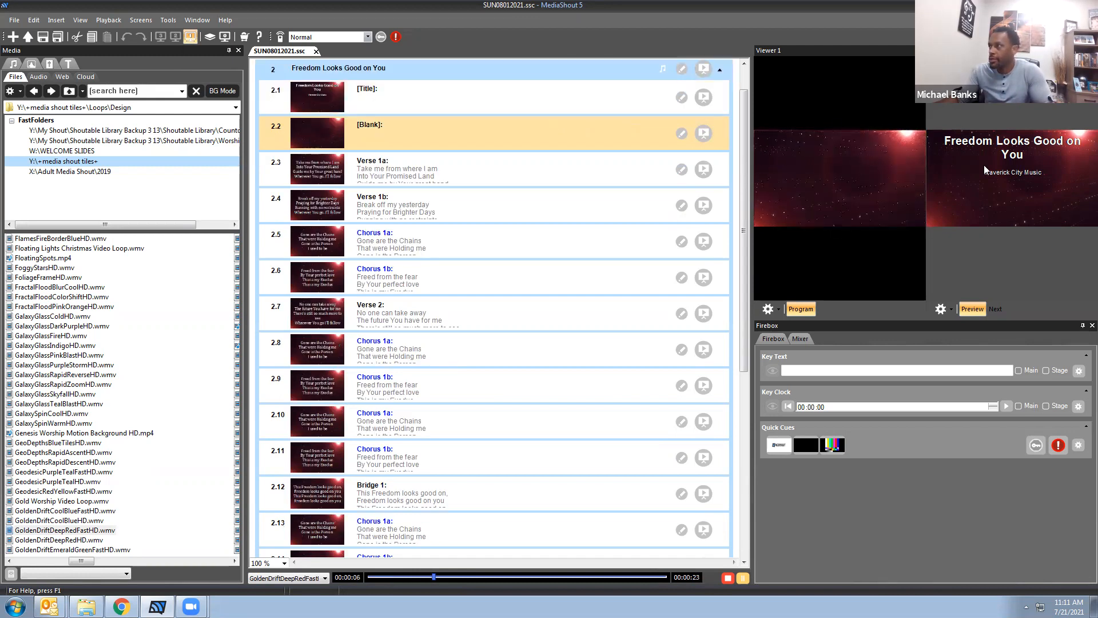
{"action": "key", "text": "Down"}
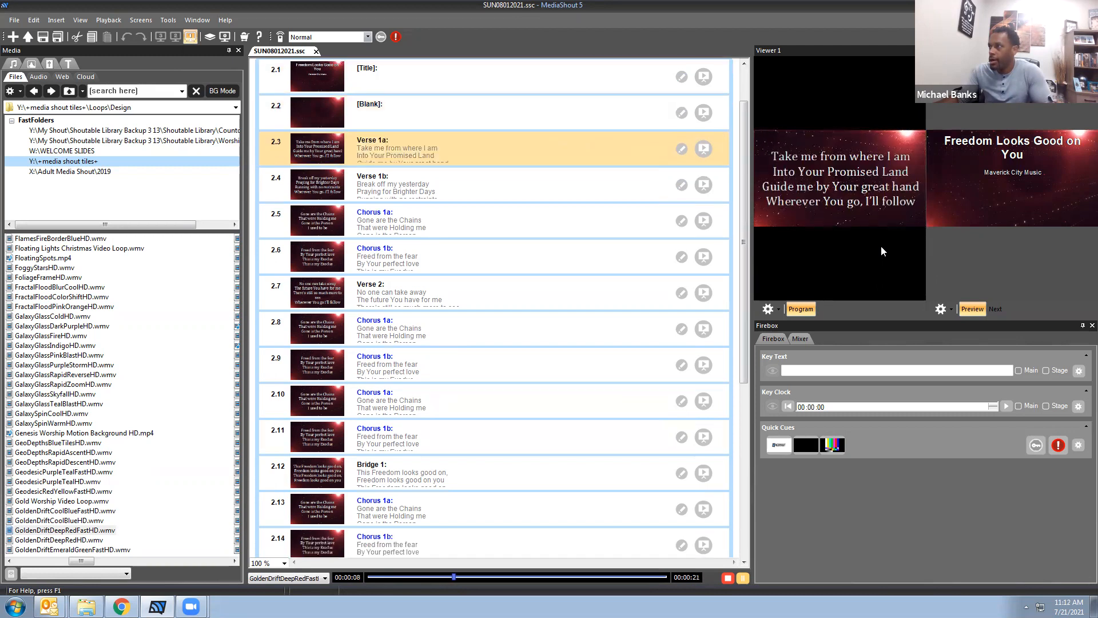
{"action": "key", "text": "Down"}
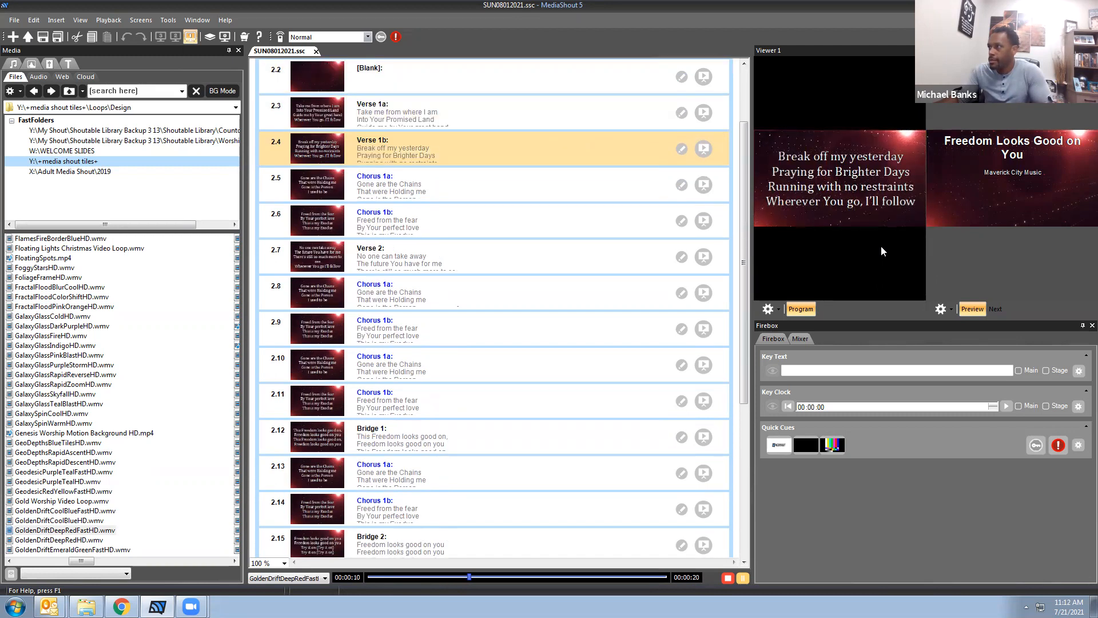
{"action": "key", "text": "Down"}
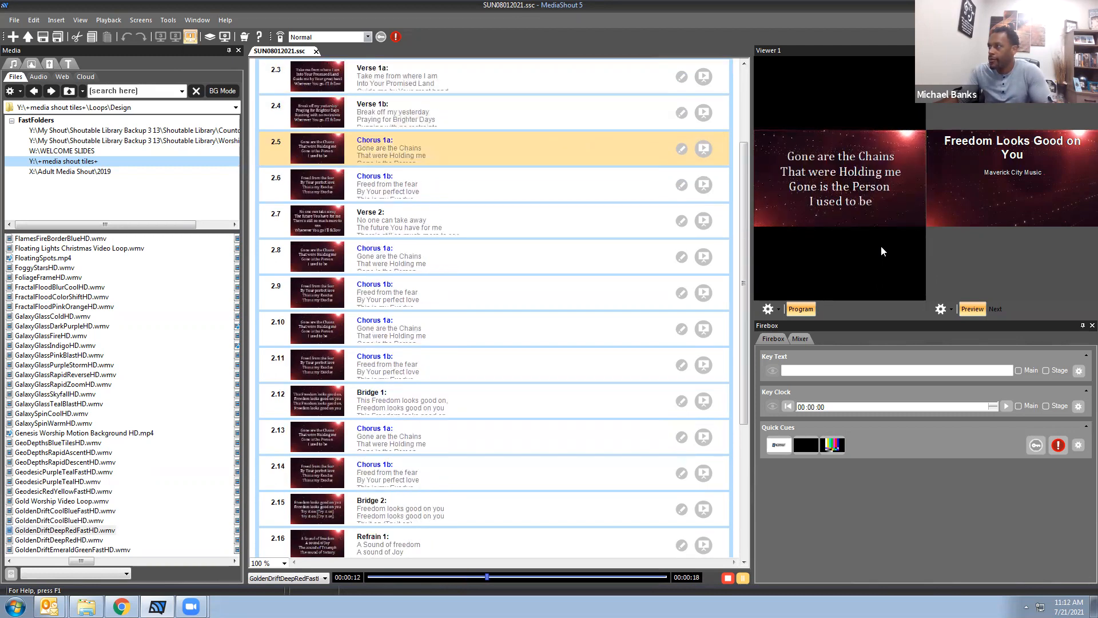
{"action": "key", "text": "Down"}
{"action": "key", "text": "Down"}
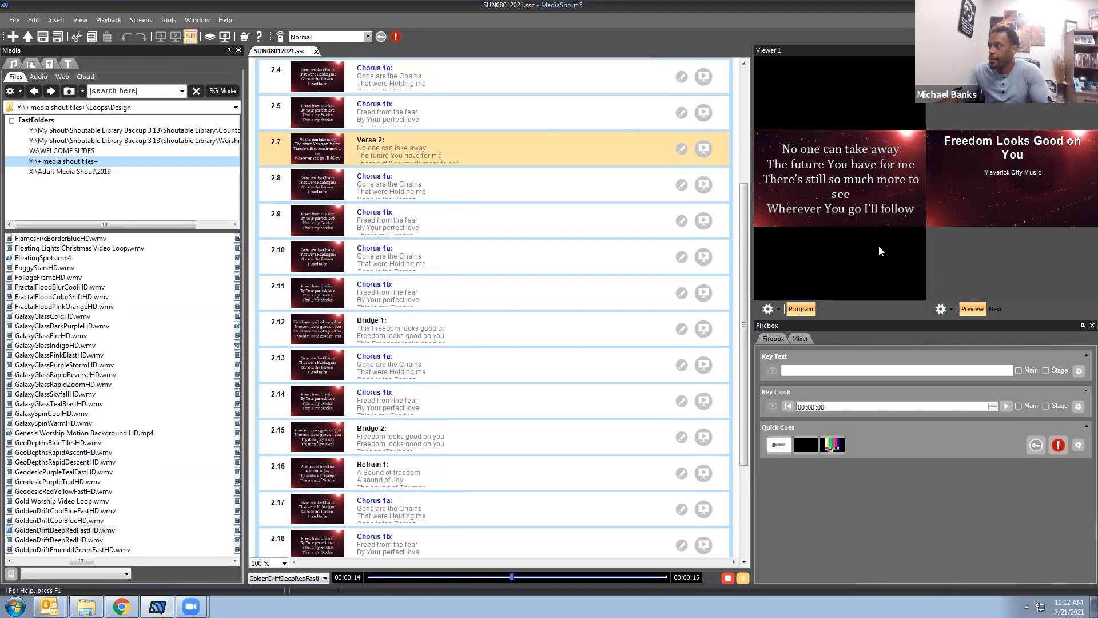
Play individual Freedom Looks Good on You slides from Verse 2 through Bridge 1 and the following choruses, and jump back to Chorus 1a at 2.10.
{"action": "left_click", "coordinate": [704, 150]}
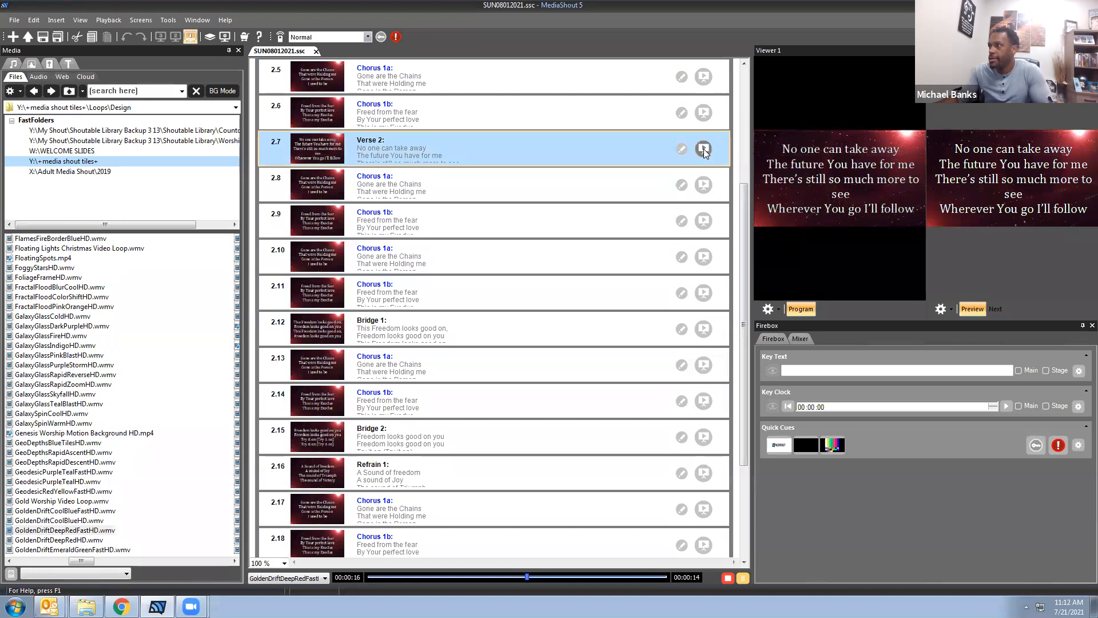
{"action": "left_click", "coordinate": [703, 185]}
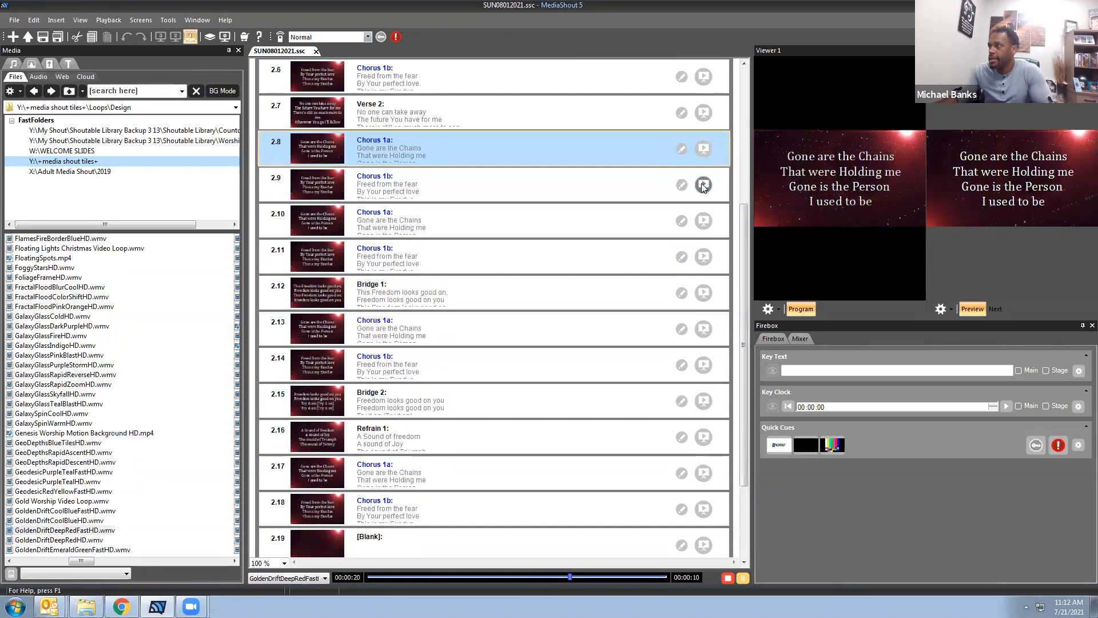
{"action": "left_click", "coordinate": [703, 185]}
{"action": "left_click", "coordinate": [703, 185]}
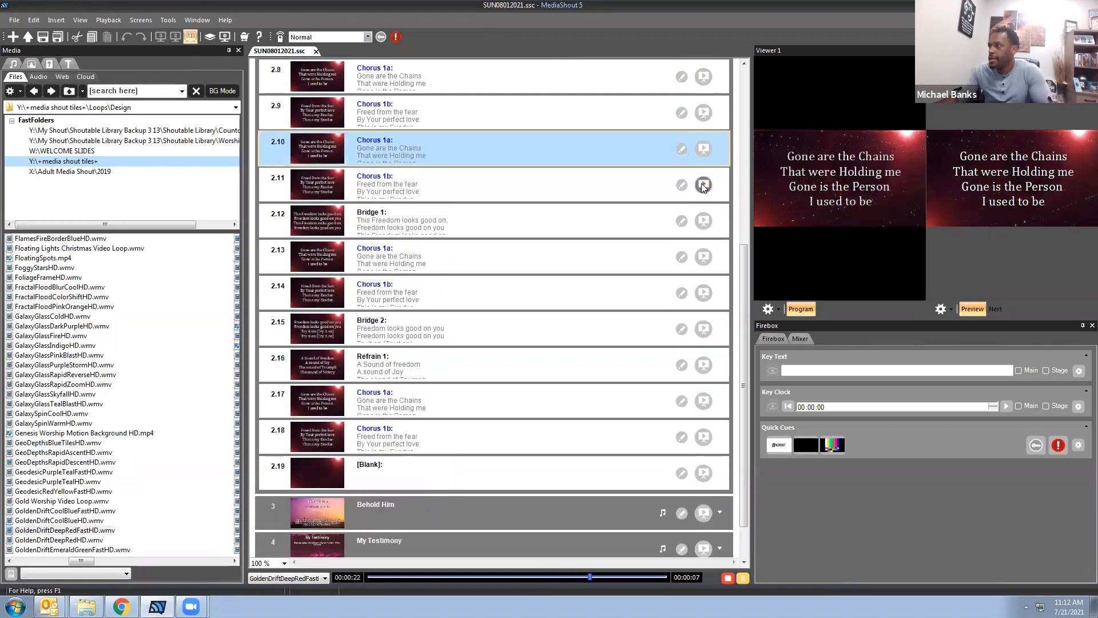
{"action": "left_click", "coordinate": [703, 185]}
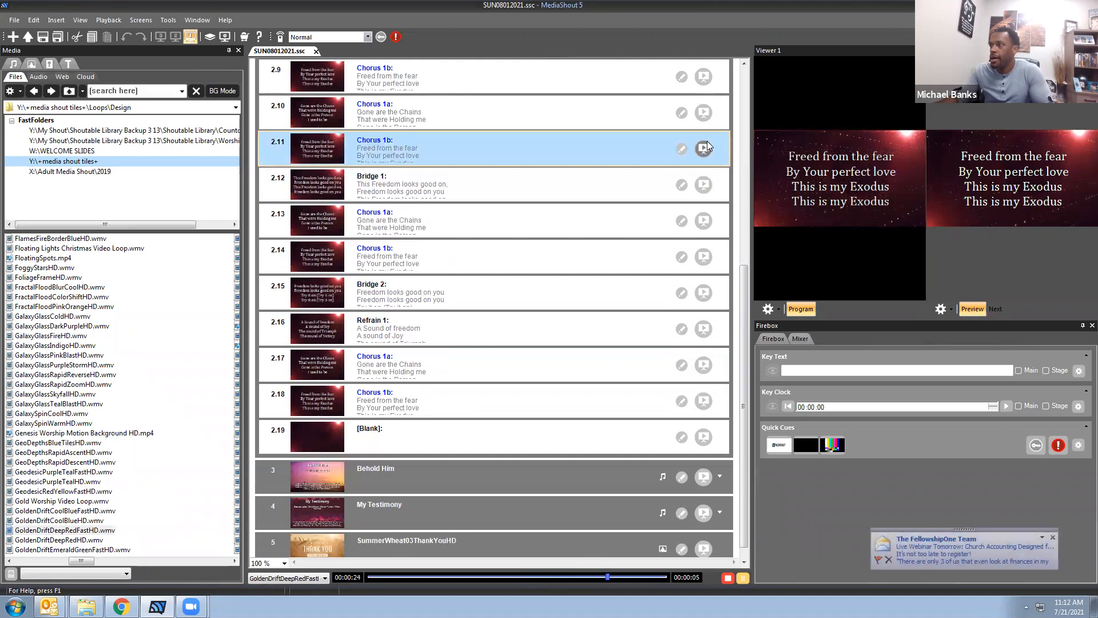
{"action": "left_click", "coordinate": [704, 185]}
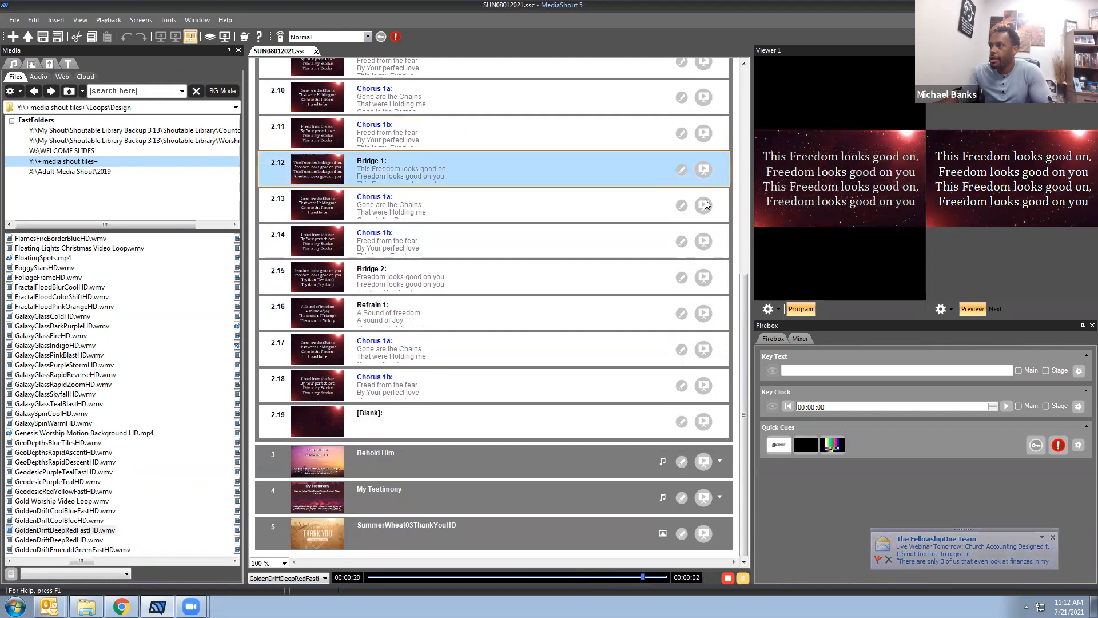
{"action": "left_click", "coordinate": [703, 206]}
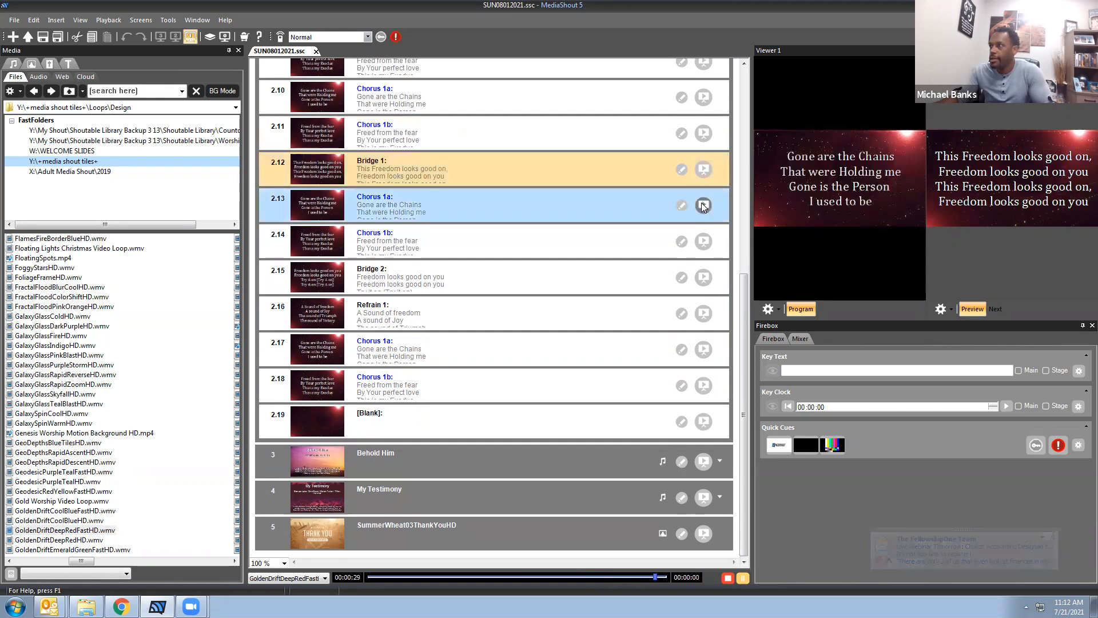
{"action": "left_click", "coordinate": [703, 243]}
{"action": "left_click", "coordinate": [705, 97]}
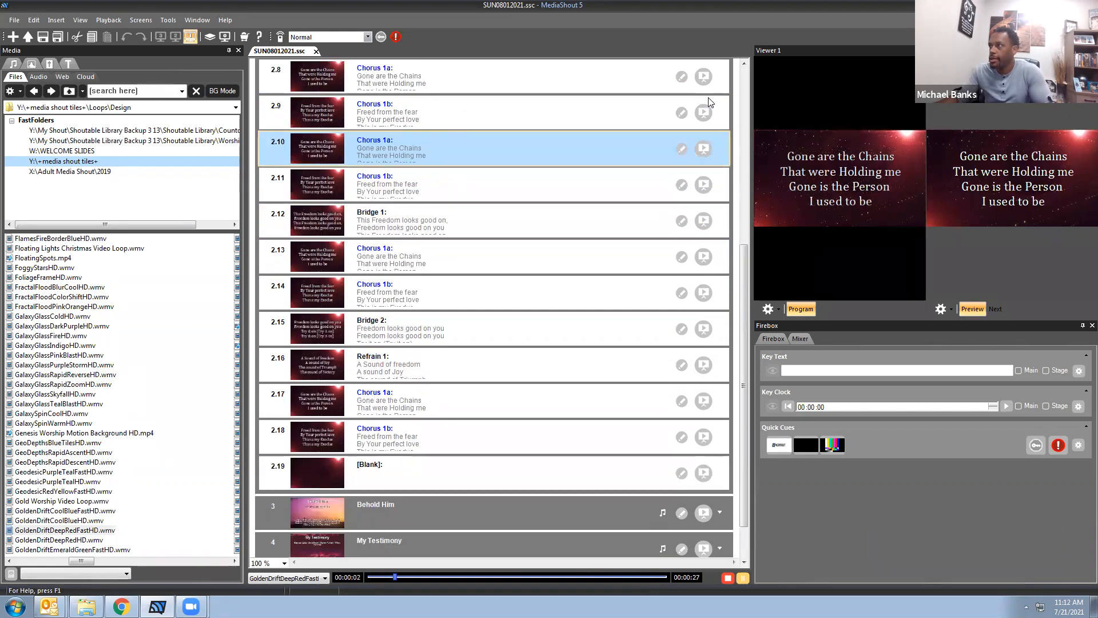
Check the expanded and collapsed views of the Freedom Looks Good on You cue, leaving its slides collapsed.
{"action": "scroll", "coordinate": [572, 389], "scroll_direction": "up", "scroll_amount": 5}
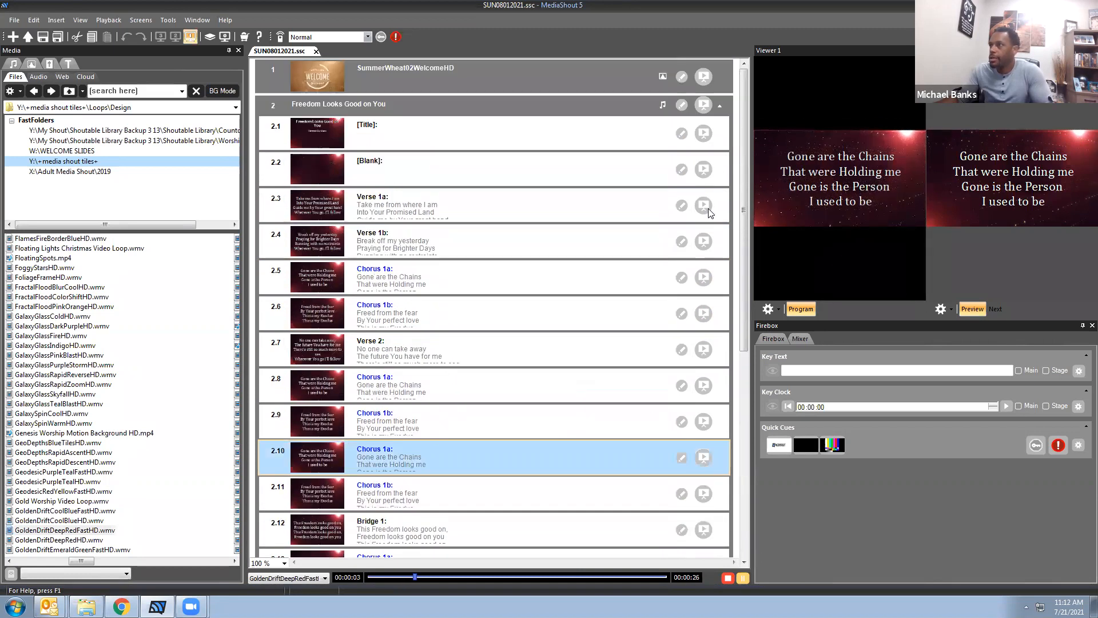
{"action": "left_click", "coordinate": [719, 107]}
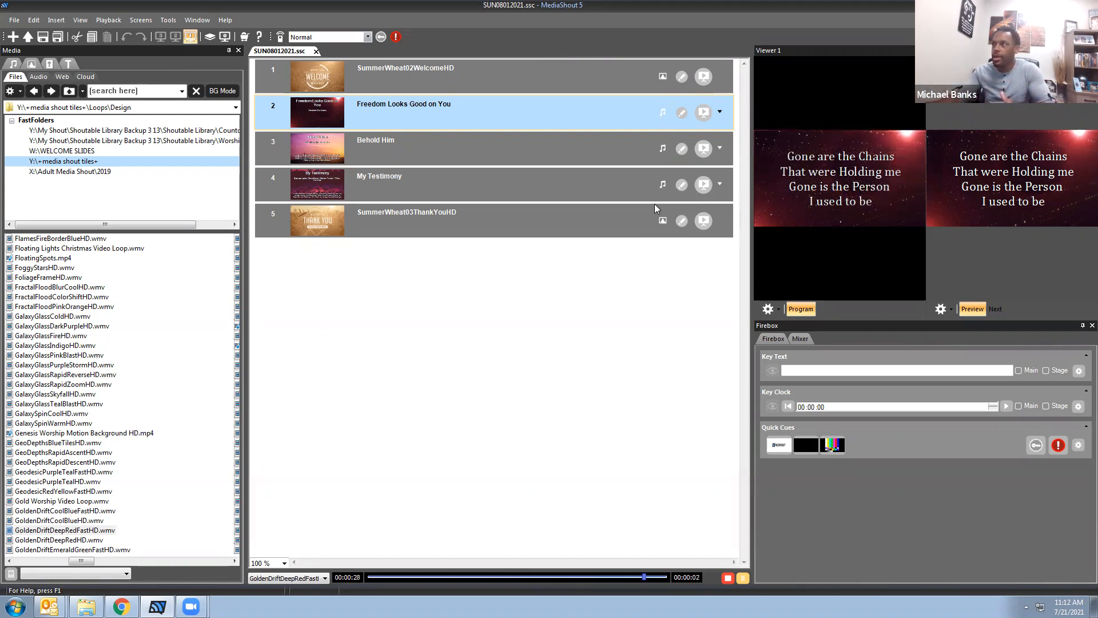
{"action": "left_click", "coordinate": [719, 111]}
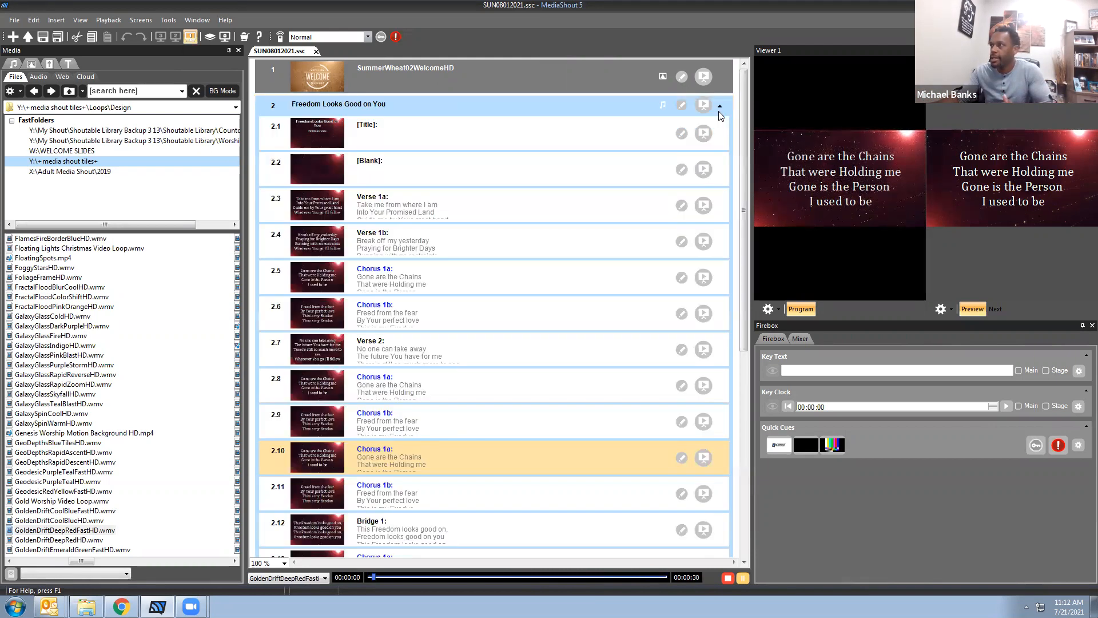
{"action": "left_click", "coordinate": [719, 105]}
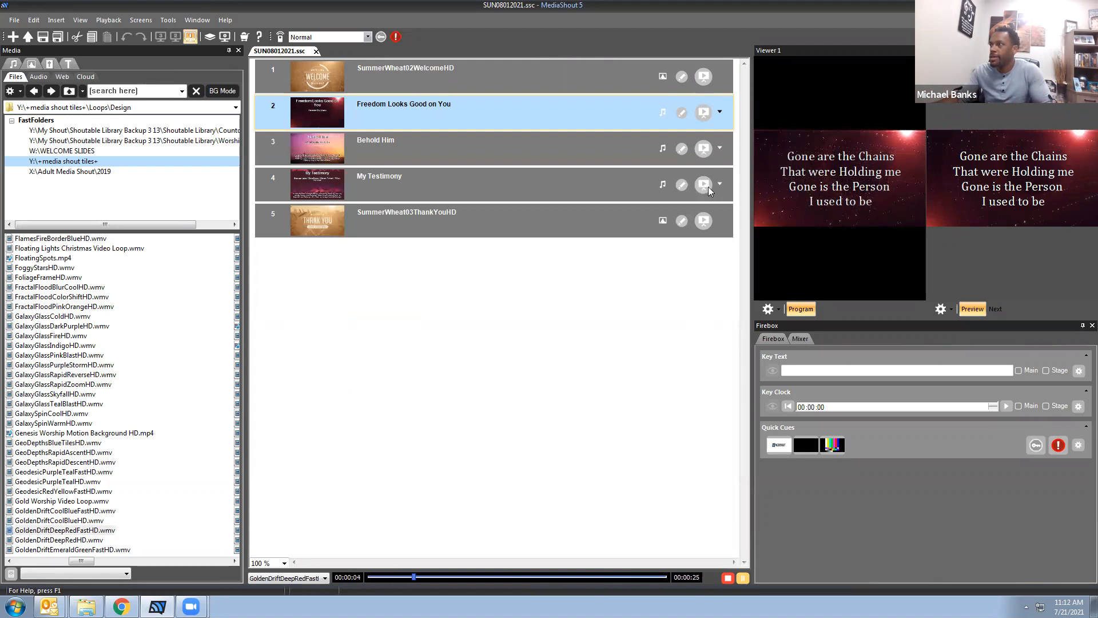
Play the My Testimony song cue from its title slide and show the Verse 1a to Verse 1d slides in turn.
{"action": "left_click", "coordinate": [707, 185]}
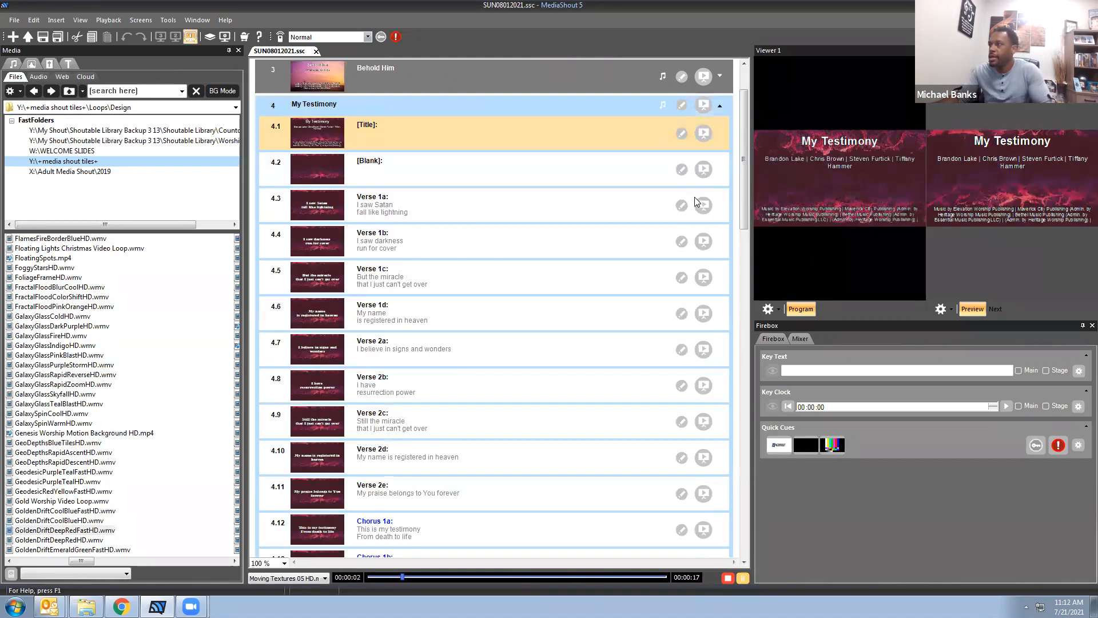
{"action": "left_click", "coordinate": [704, 206]}
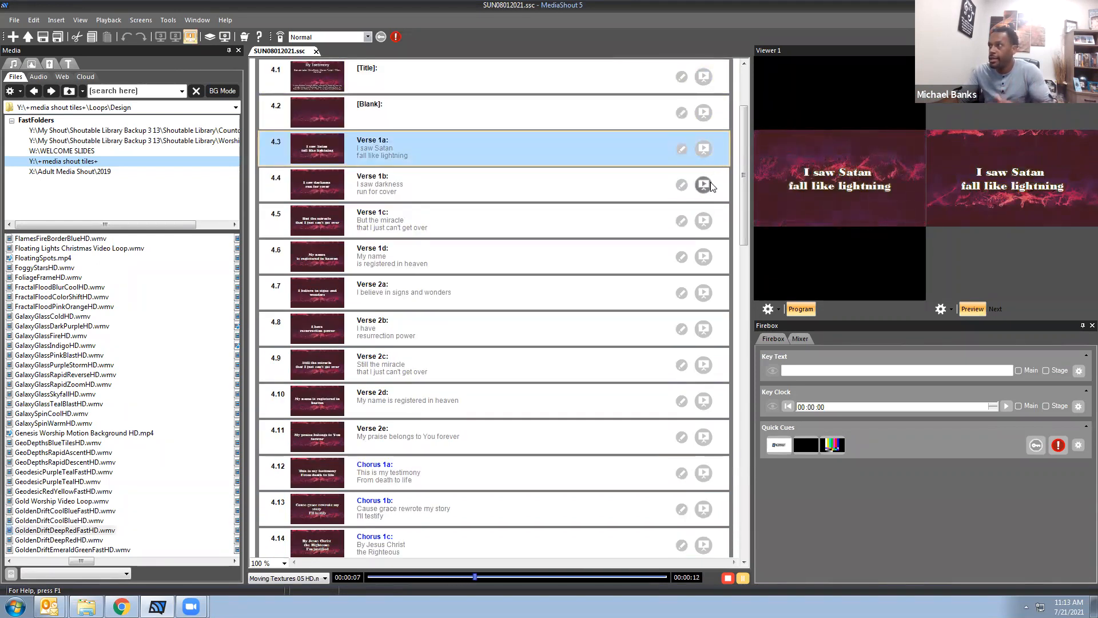
{"action": "left_click", "coordinate": [709, 183]}
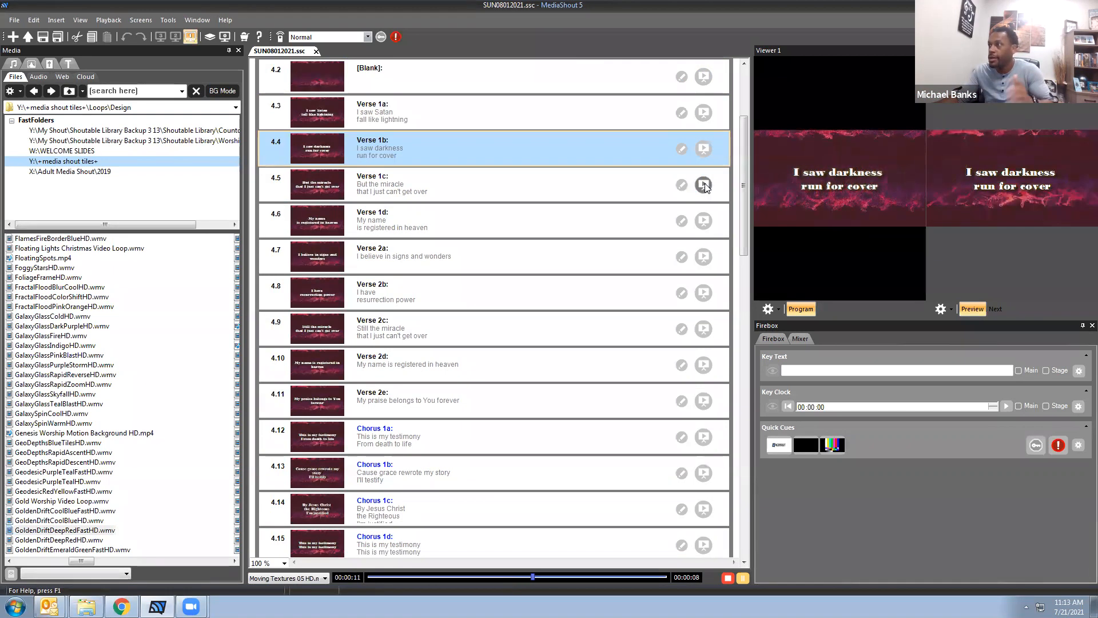
{"action": "left_click", "coordinate": [704, 186]}
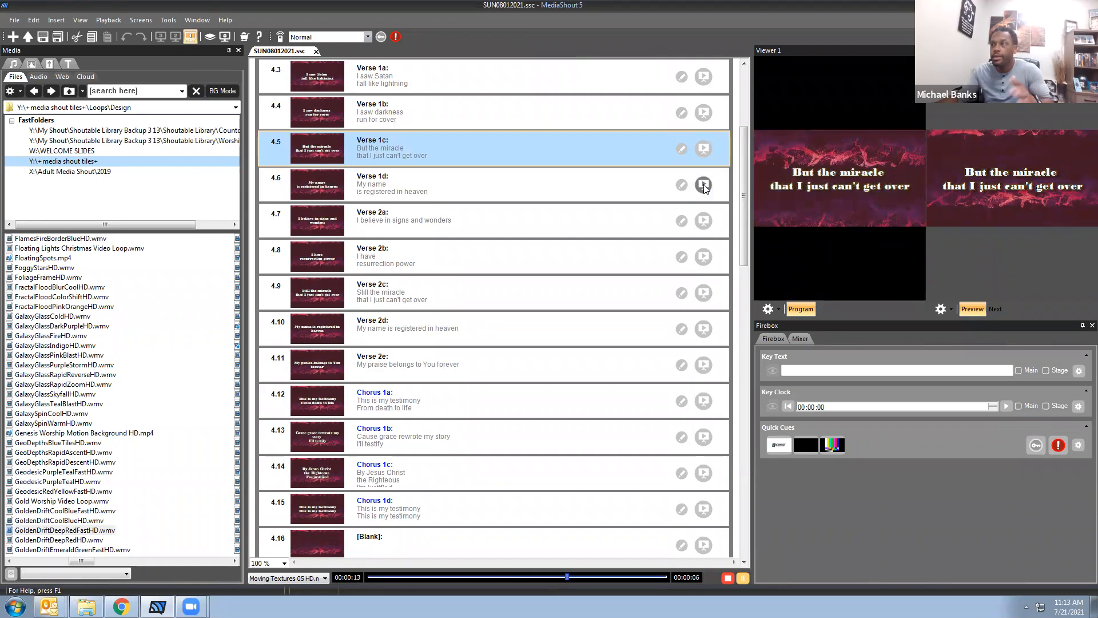
{"action": "left_click", "coordinate": [704, 186]}
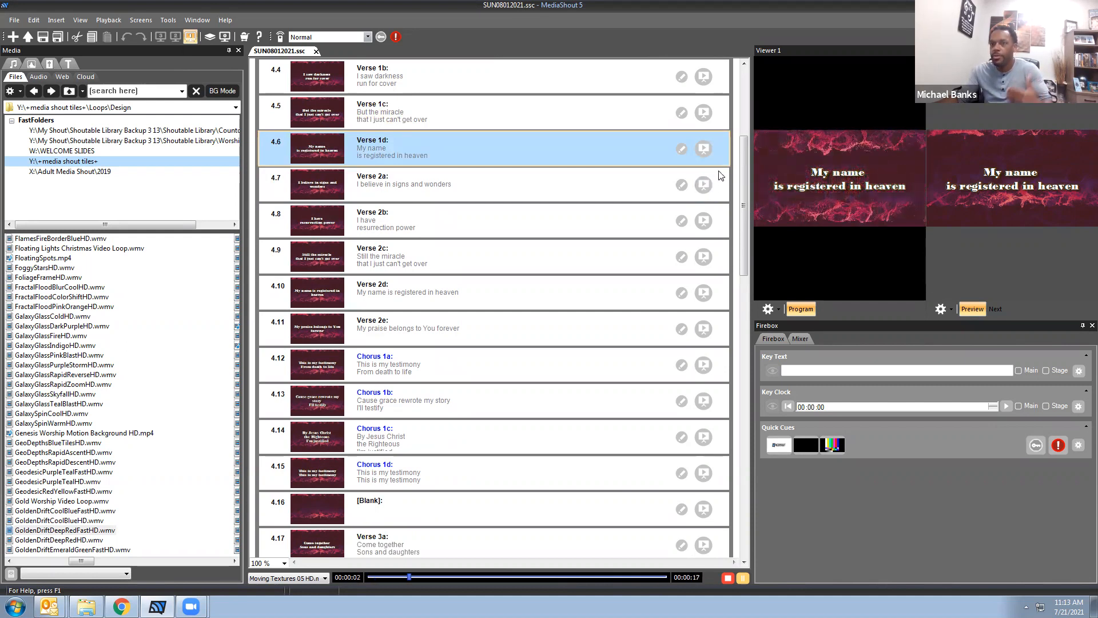
Advance the My Testimony slides from Verse 1d to Verse 2c and collapse the song cue.
{"action": "scroll", "coordinate": [721, 178], "scroll_direction": "up", "scroll_amount": 5}
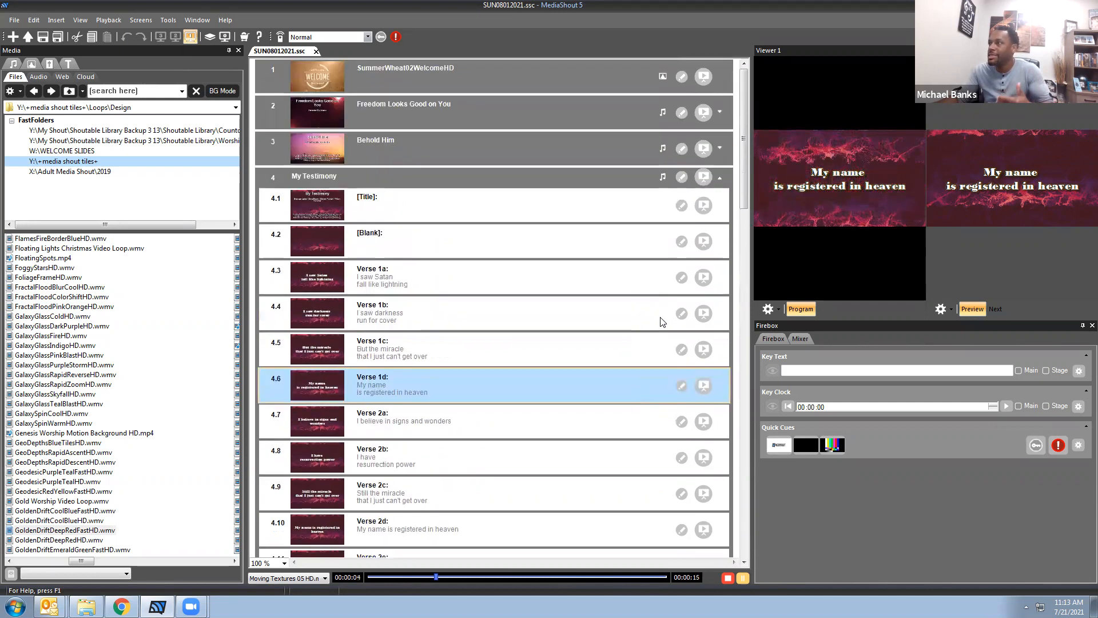
{"action": "left_click", "coordinate": [719, 179]}
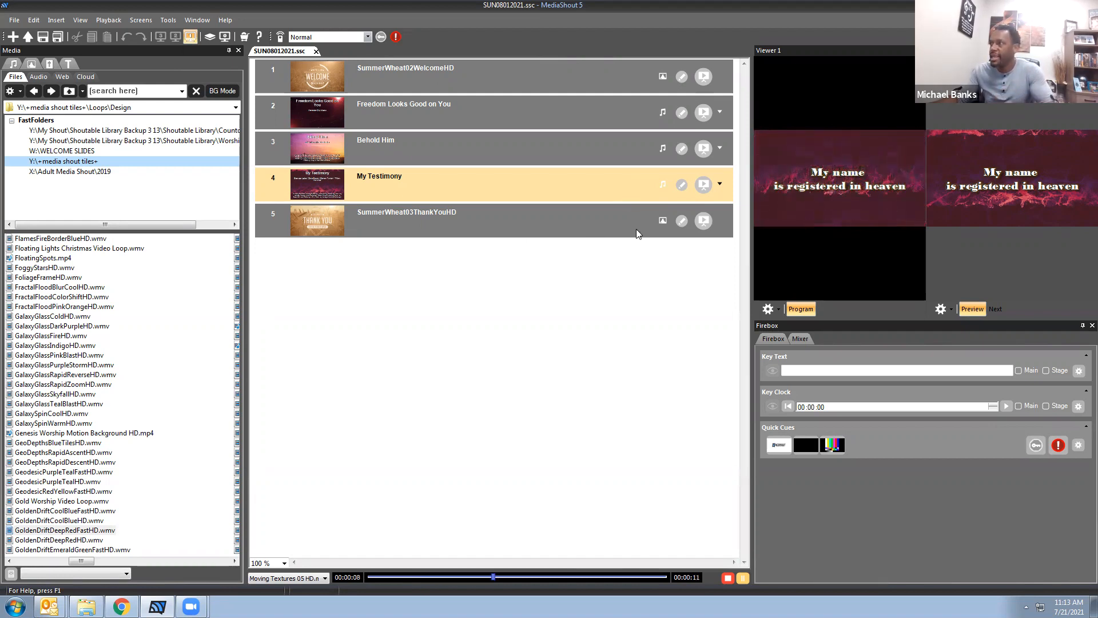
{"action": "left_click", "coordinate": [719, 183]}
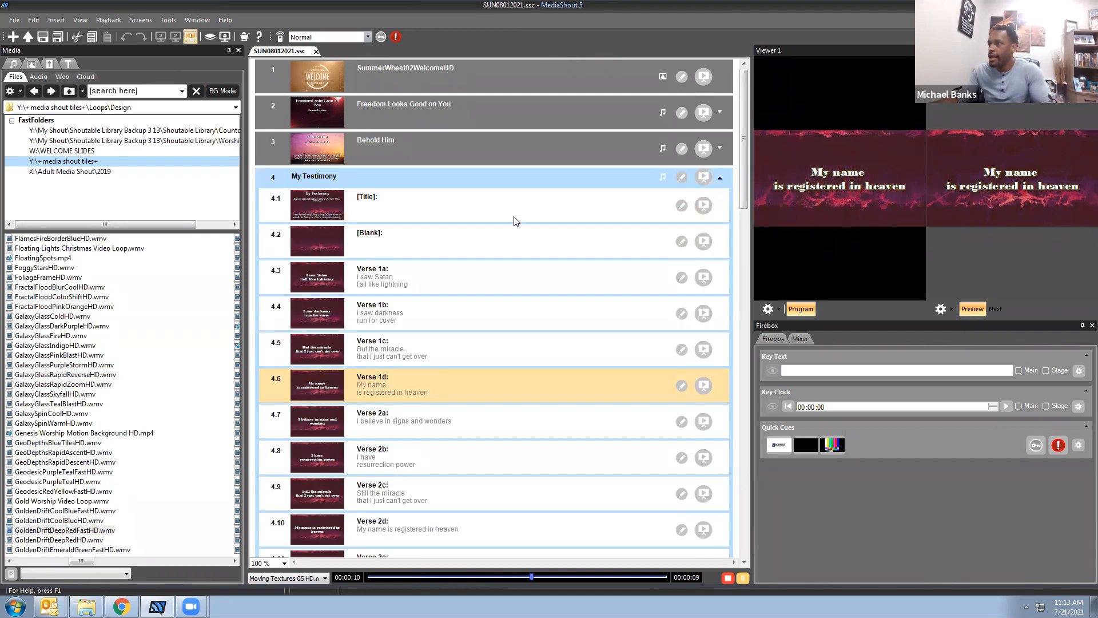
{"action": "scroll", "coordinate": [532, 325], "scroll_direction": "down", "scroll_amount": 5}
{"action": "key", "text": "Down"}
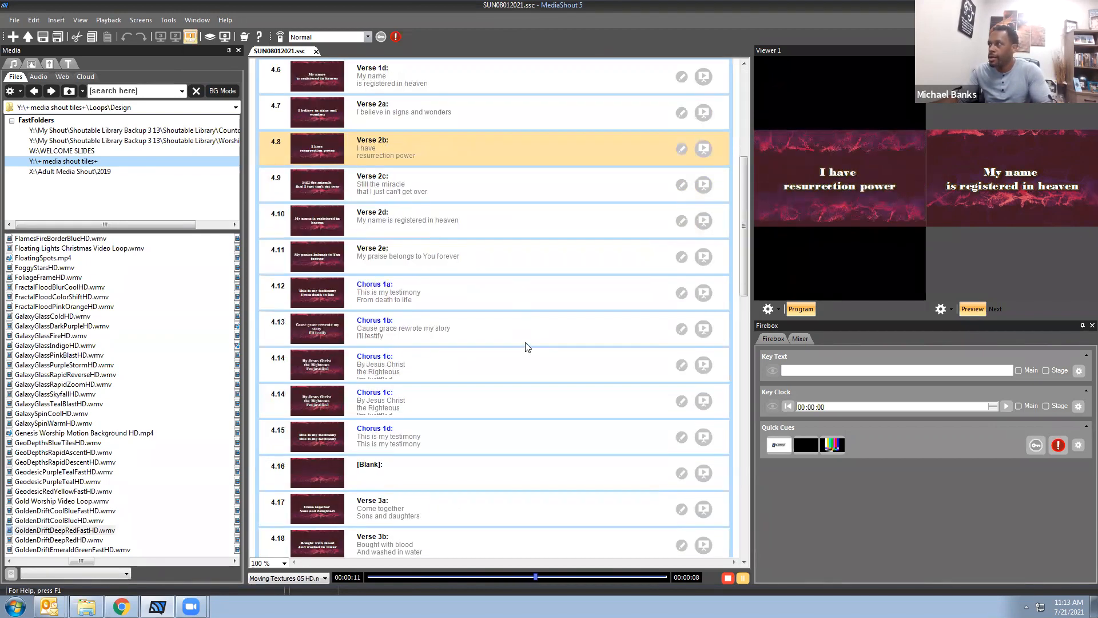
{"action": "key", "text": "Down"}
{"action": "scroll", "coordinate": [574, 318], "scroll_direction": "up", "scroll_amount": 5}
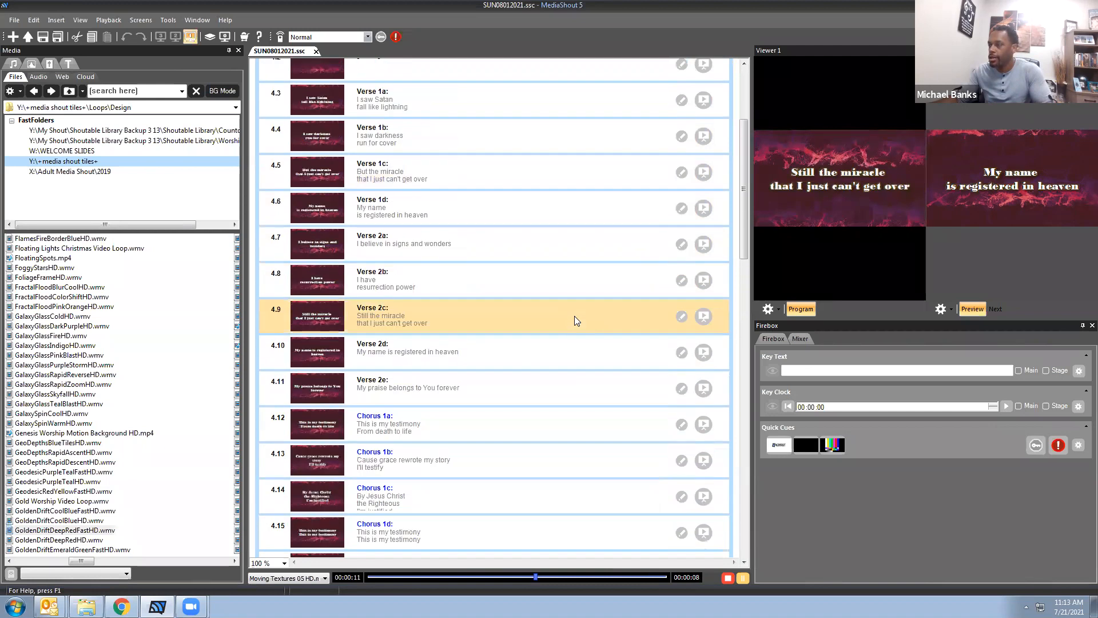
{"action": "left_click", "coordinate": [719, 181]}
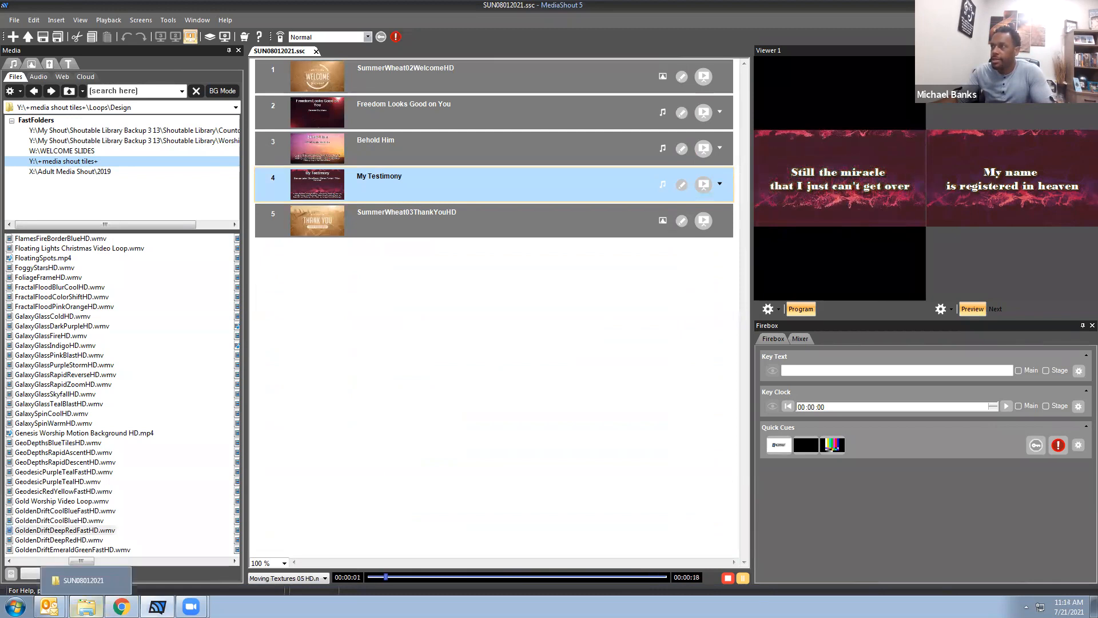
Switch to File Explorer and open SUN07182021.ssc from the 2021\JULY\SUN07182021 folder.
{"action": "left_click", "coordinate": [86, 606]}
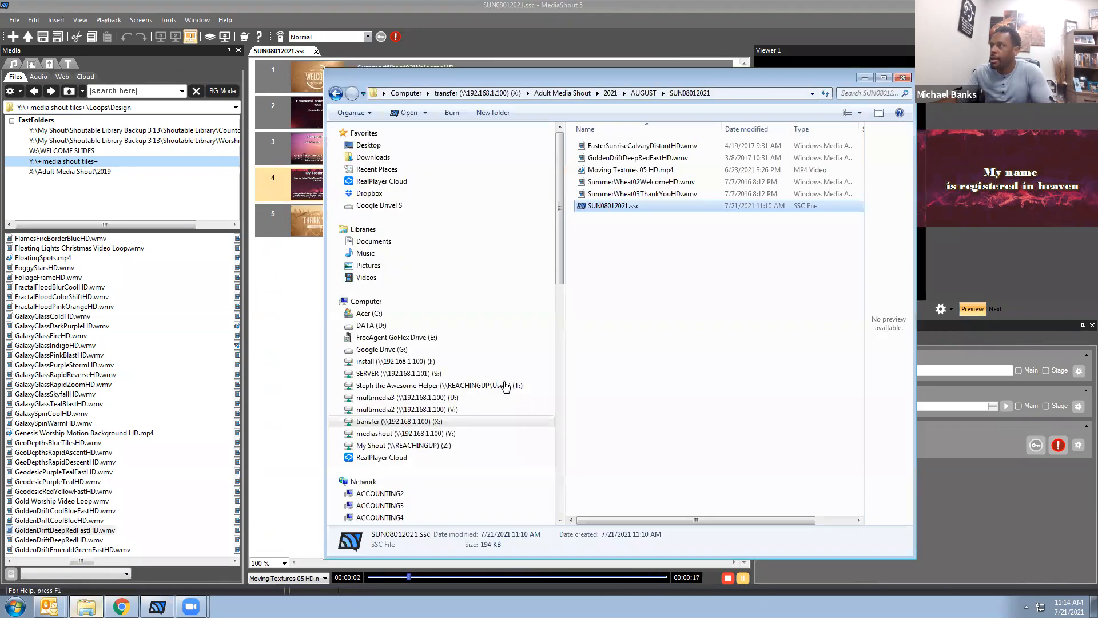
{"action": "left_click", "coordinate": [642, 93]}
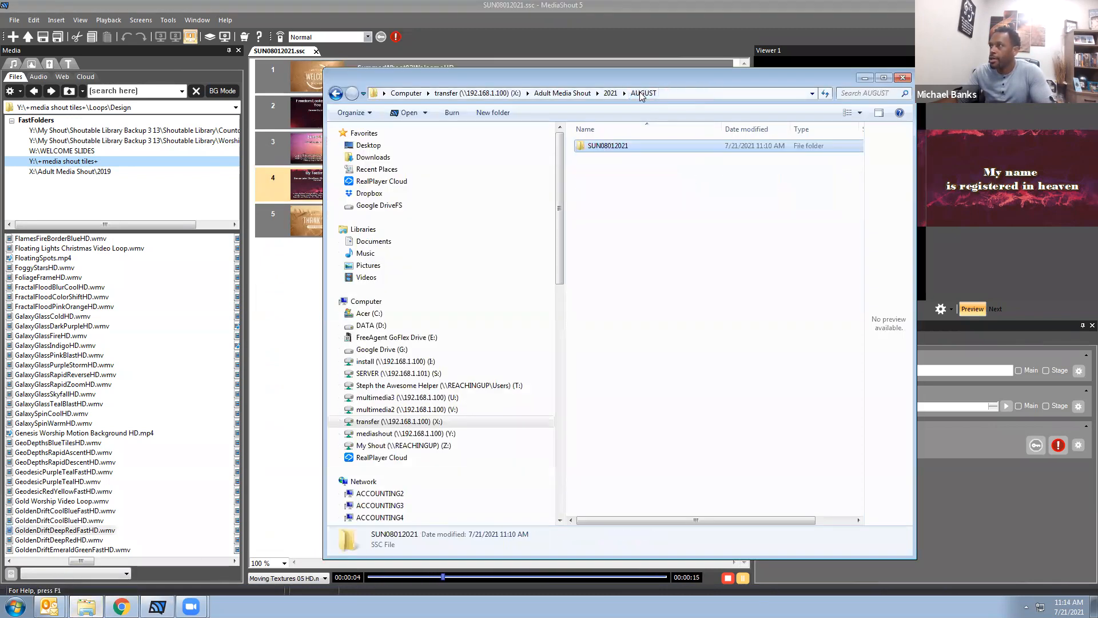
{"action": "left_click", "coordinate": [611, 93]}
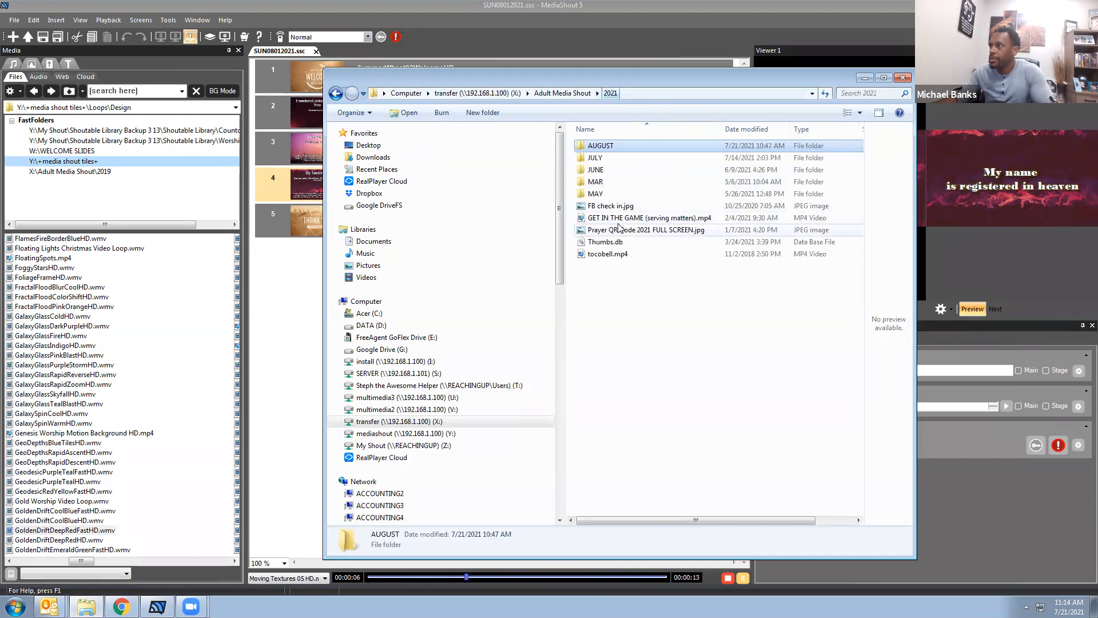
{"action": "double_click", "coordinate": [598, 157]}
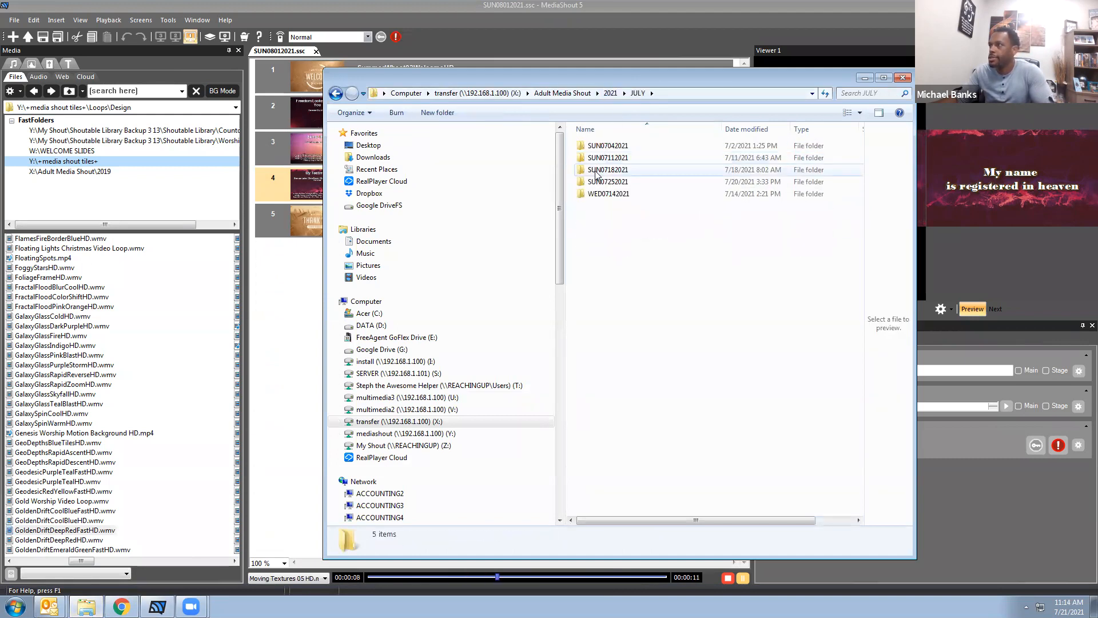
{"action": "double_click", "coordinate": [595, 171]}
{"action": "double_click", "coordinate": [612, 219]}
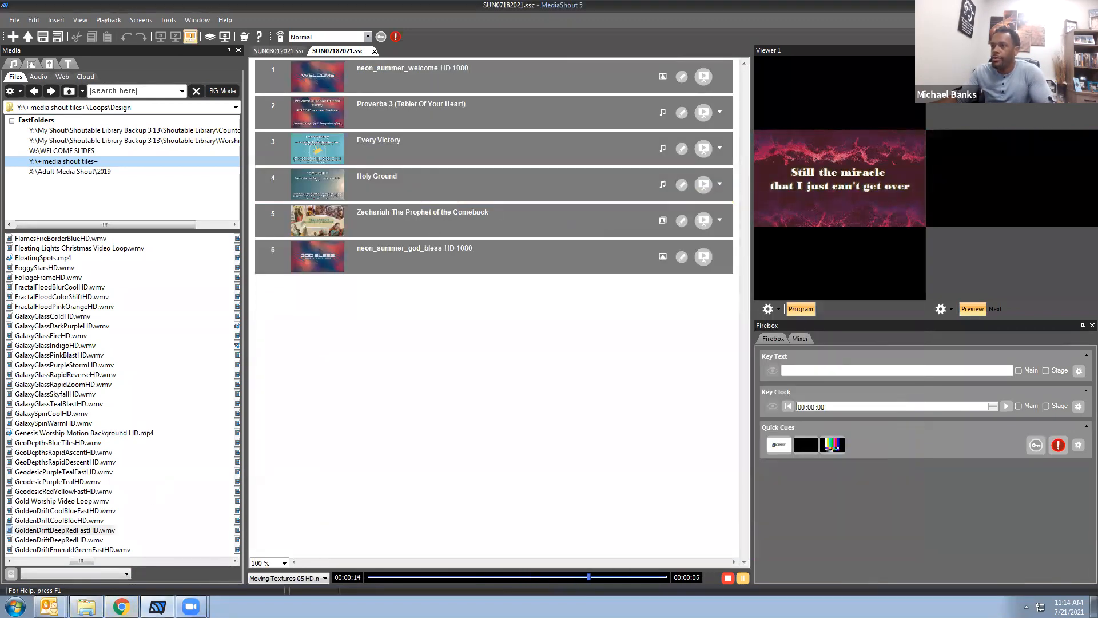
Add the July 18 Announcements.mp4 video from the SUN07182021 folder as the last cue of the SUN07182021.ssc script.
{"action": "left_click", "coordinate": [86, 606]}
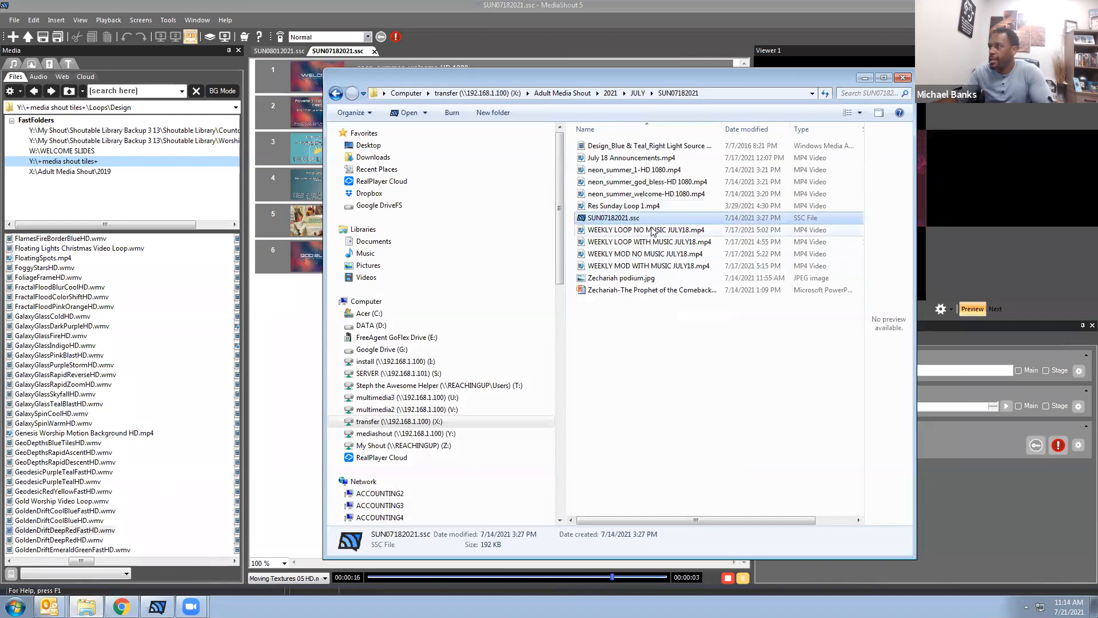
{"action": "left_click_drag", "start_coordinate": [641, 162], "coordinate": [291, 338]}
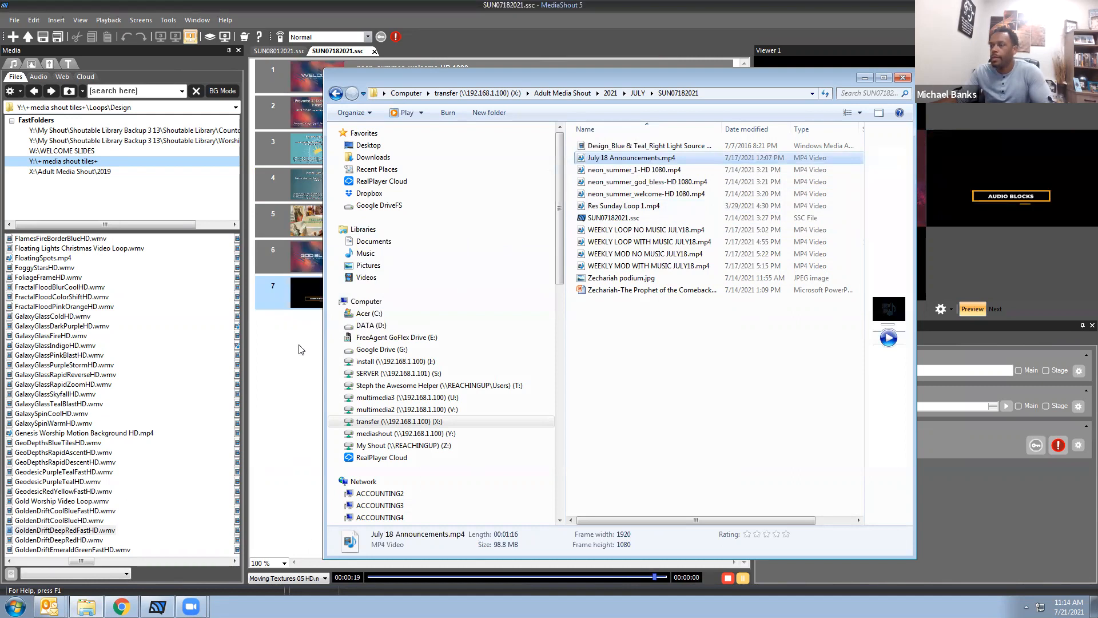
{"action": "left_click", "coordinate": [299, 358]}
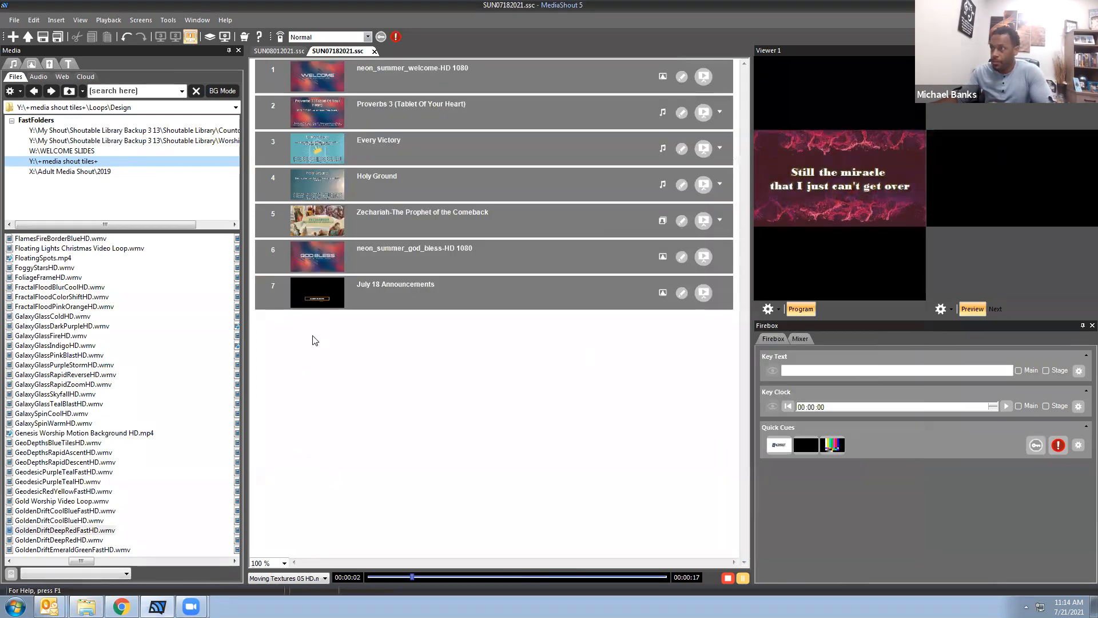
Move the July 18 Announcements cue to position 5, directly before the Zechariah cue, and preview both cues.
{"action": "left_click_drag", "start_coordinate": [525, 290], "coordinate": [525, 210]}
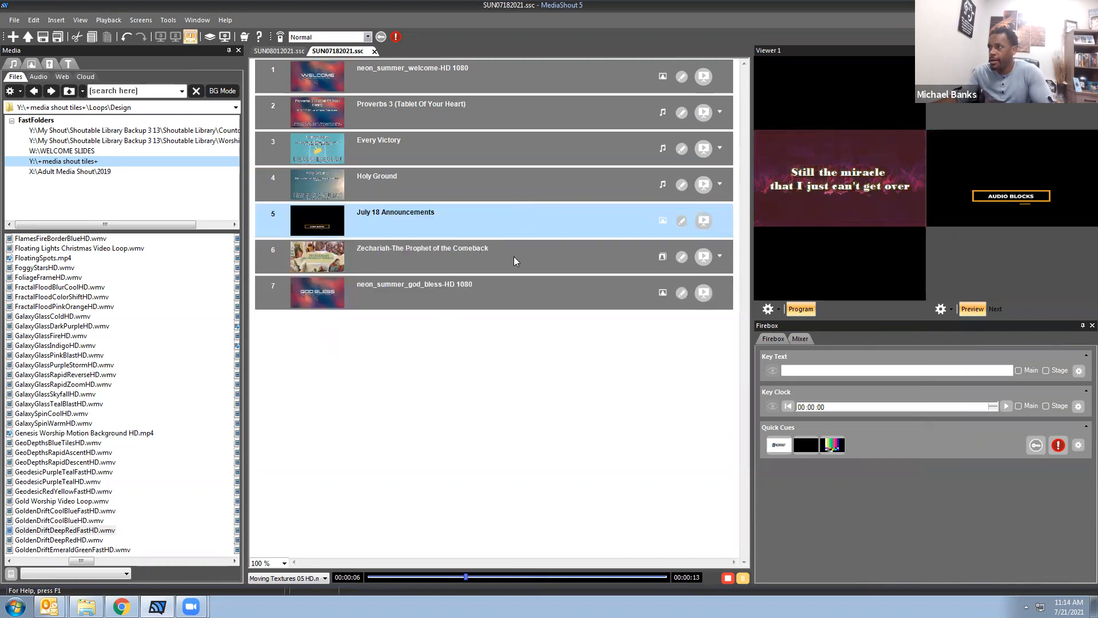
{"action": "left_click", "coordinate": [448, 252]}
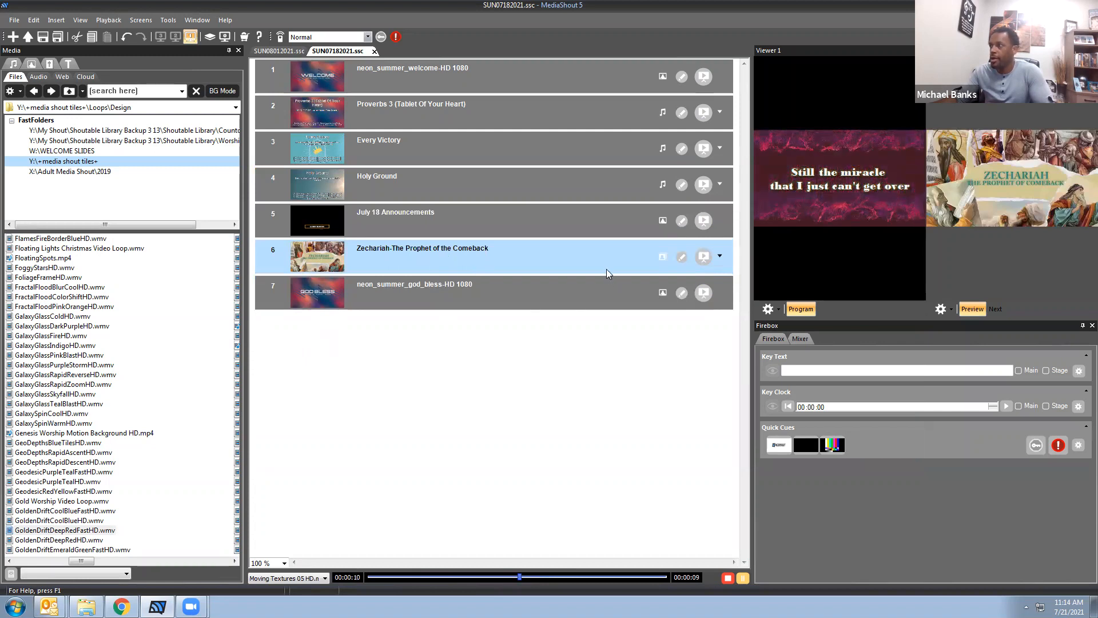
{"action": "left_click", "coordinate": [576, 232]}
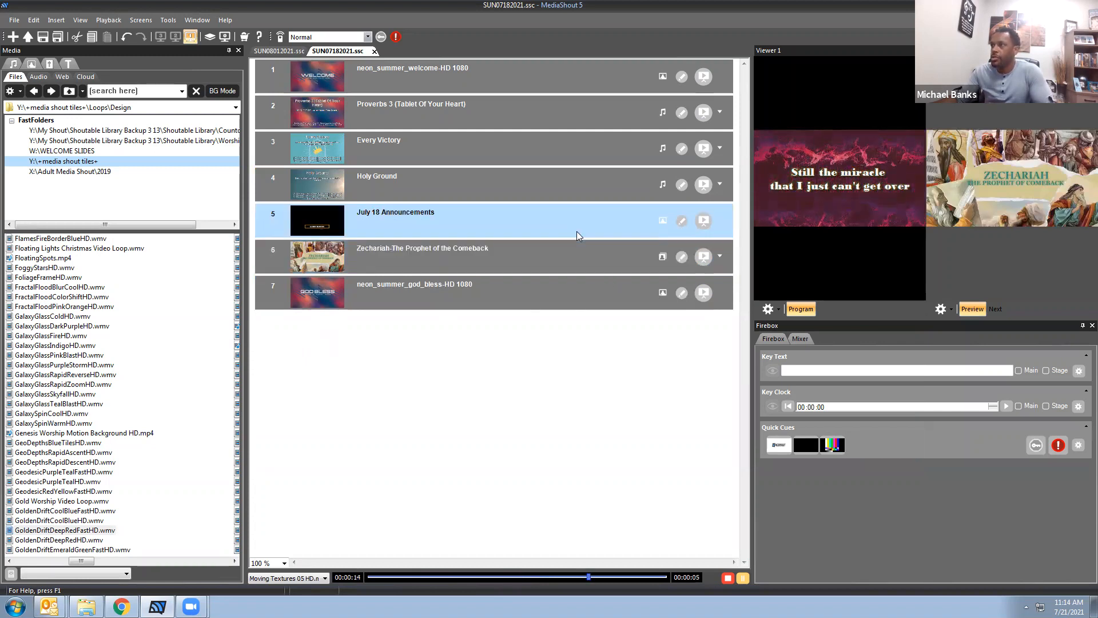
Edit the July 18 Announcements cue so its video is sized to Full stretch and its play times are set to 1.
{"action": "left_click", "coordinate": [680, 221]}
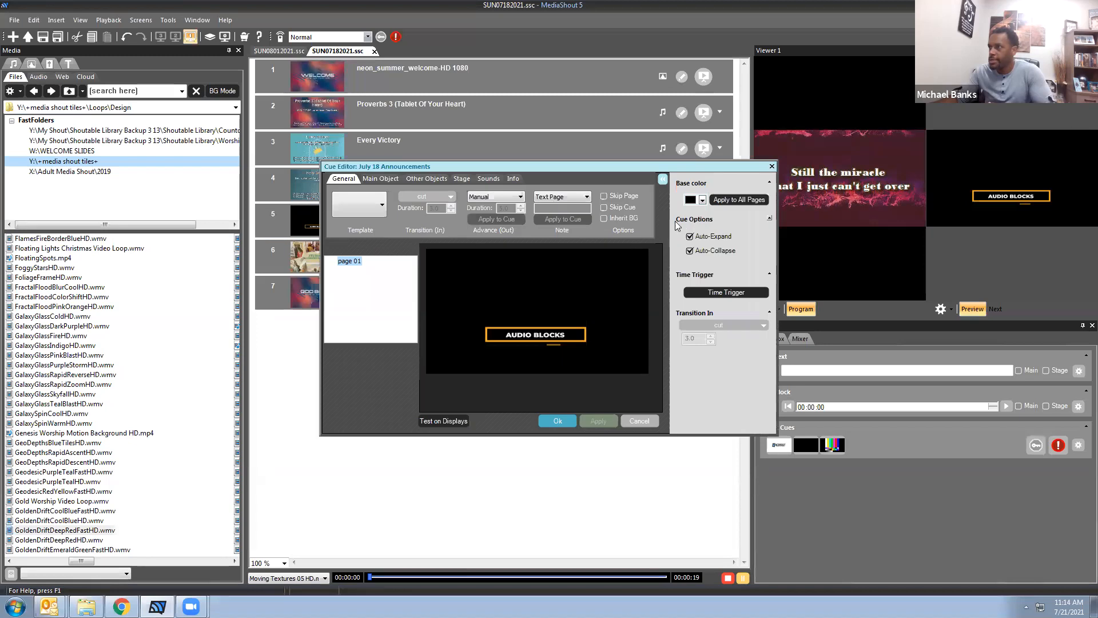
{"action": "left_click", "coordinate": [430, 179]}
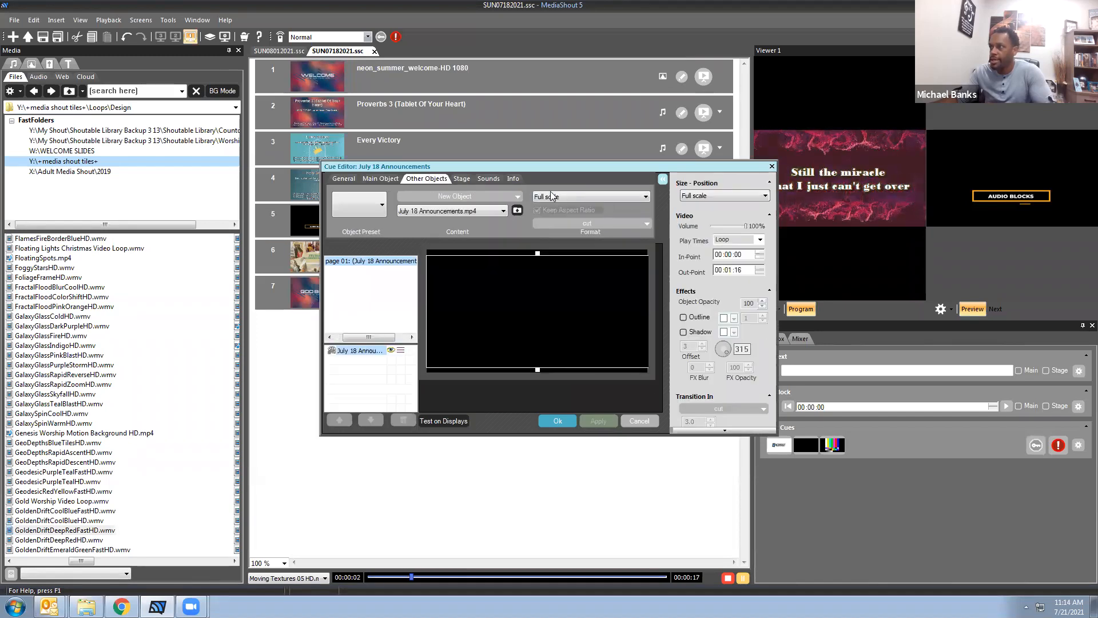
{"action": "left_click", "coordinate": [591, 198]}
{"action": "left_click", "coordinate": [586, 215]}
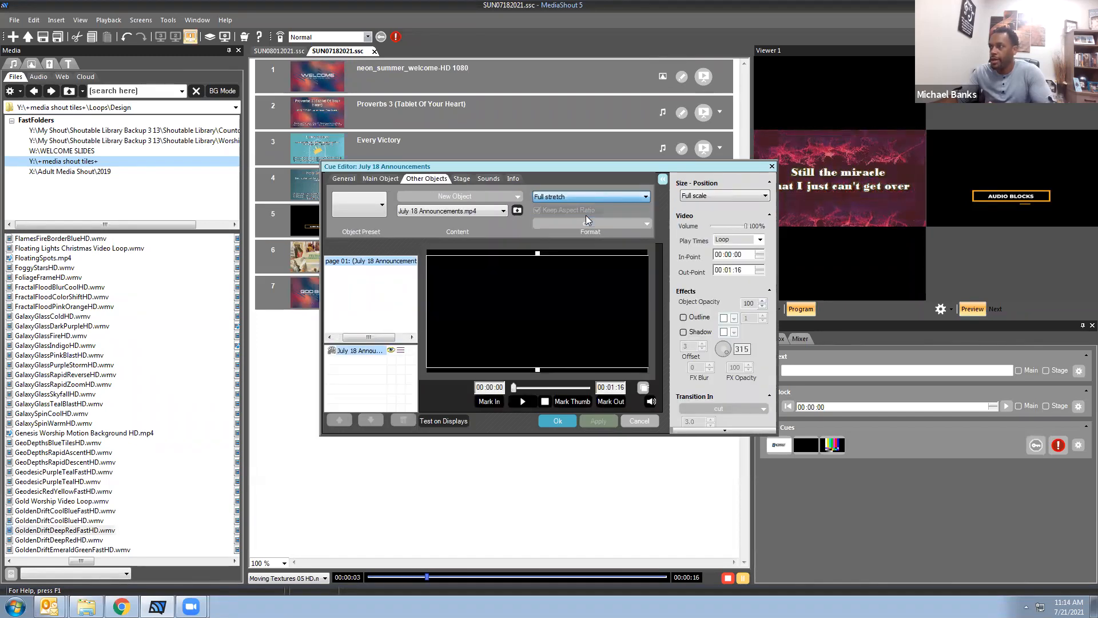
{"action": "left_click", "coordinate": [760, 240]}
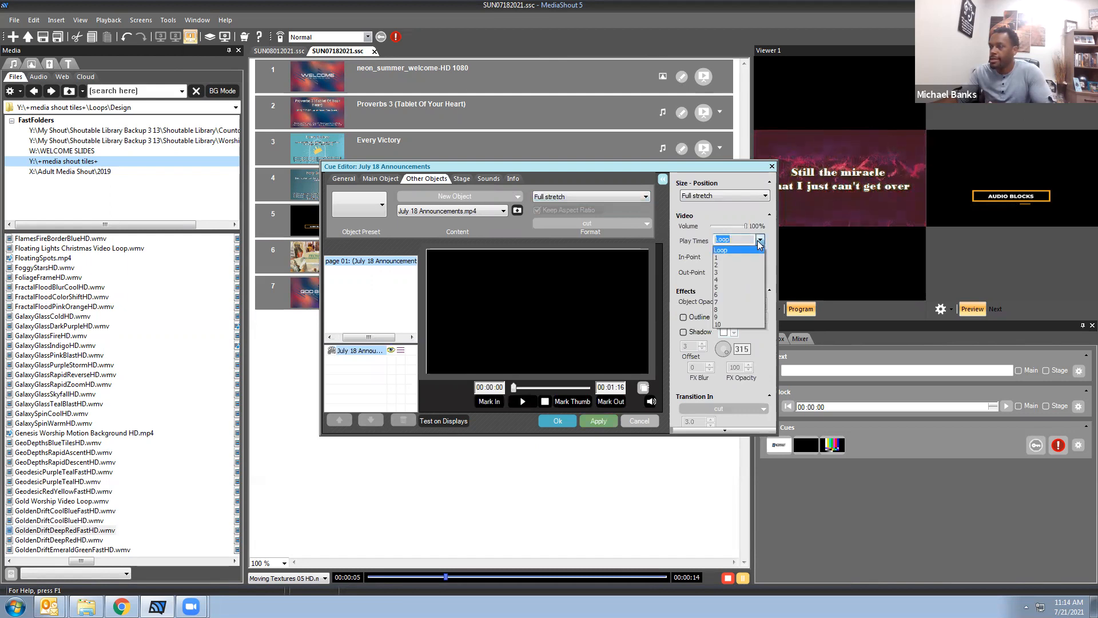
{"action": "left_click", "coordinate": [723, 258]}
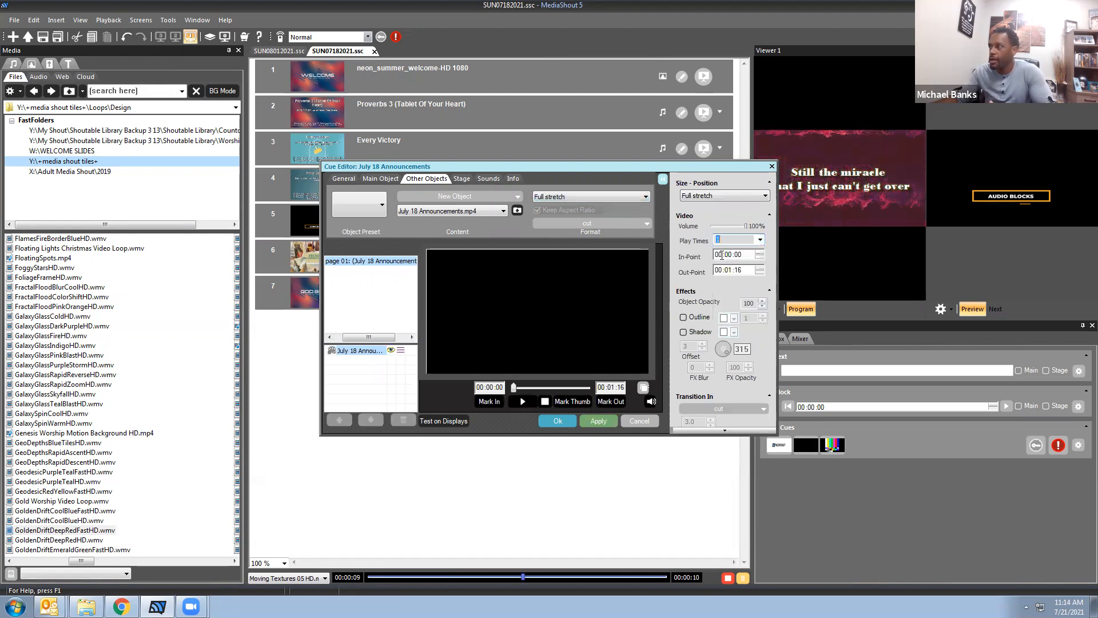
{"action": "left_click", "coordinate": [561, 422]}
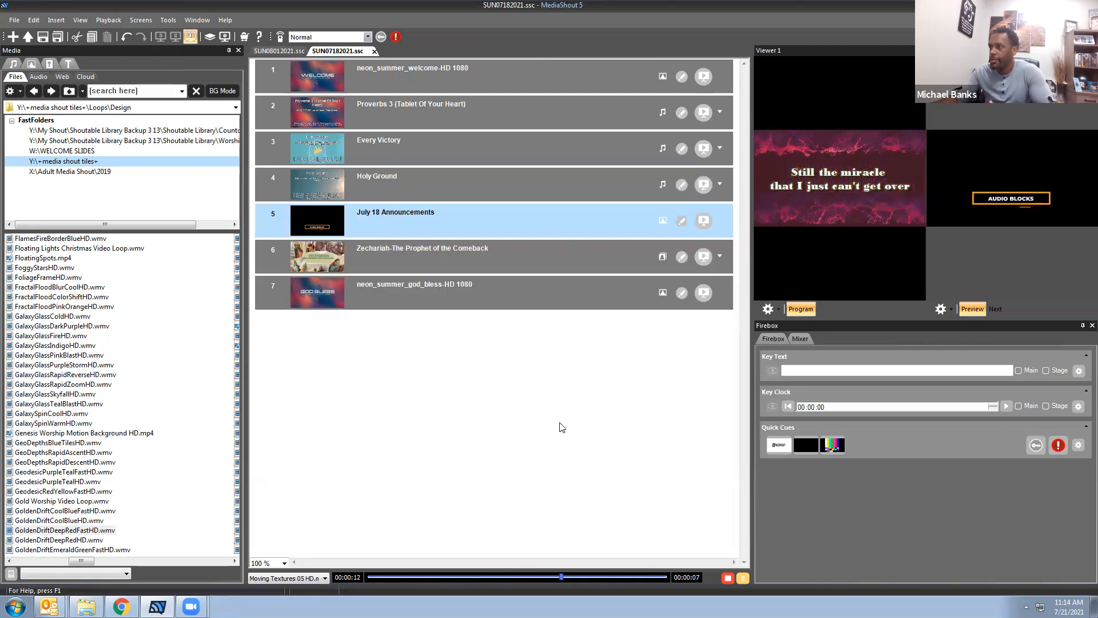
Play the July 18 Announcements cue and skip its playback to near the end.
{"action": "left_click", "coordinate": [703, 222]}
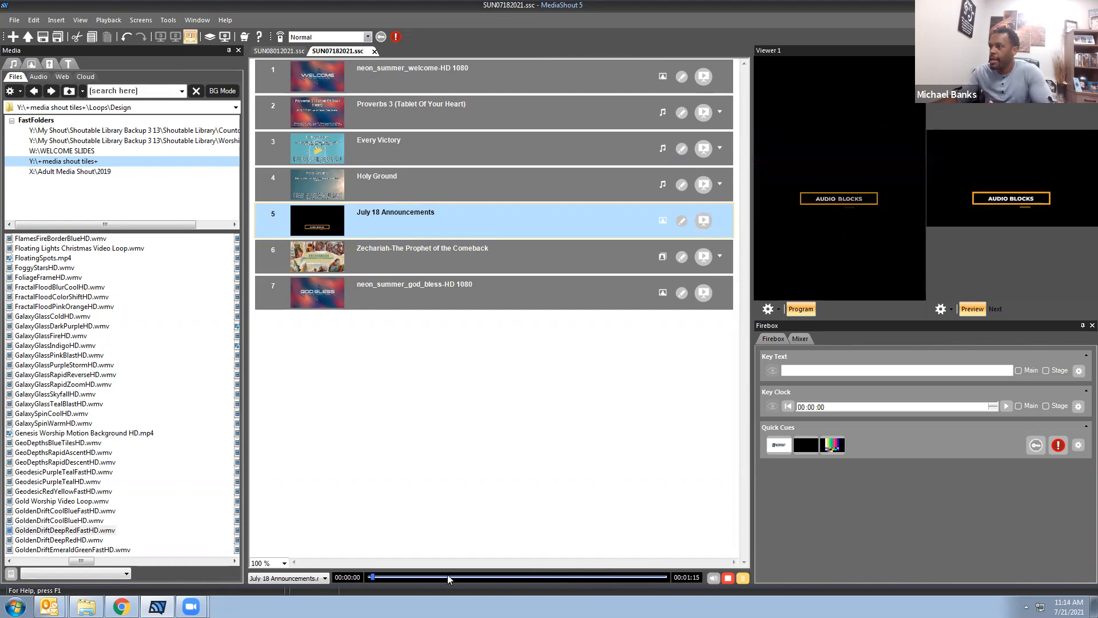
{"action": "left_click_drag", "start_coordinate": [382, 578], "coordinate": [649, 582]}
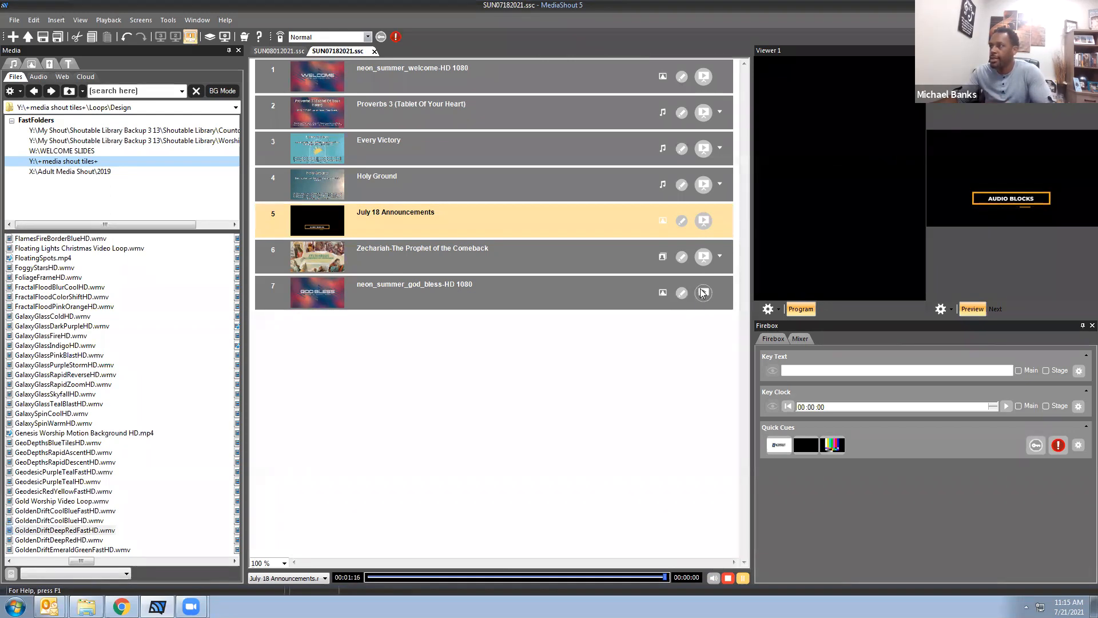
Play the Zechariah-The Prophet of the Comeback cue from page 01 to page 04 and collapse it.
{"action": "left_click", "coordinate": [703, 256]}
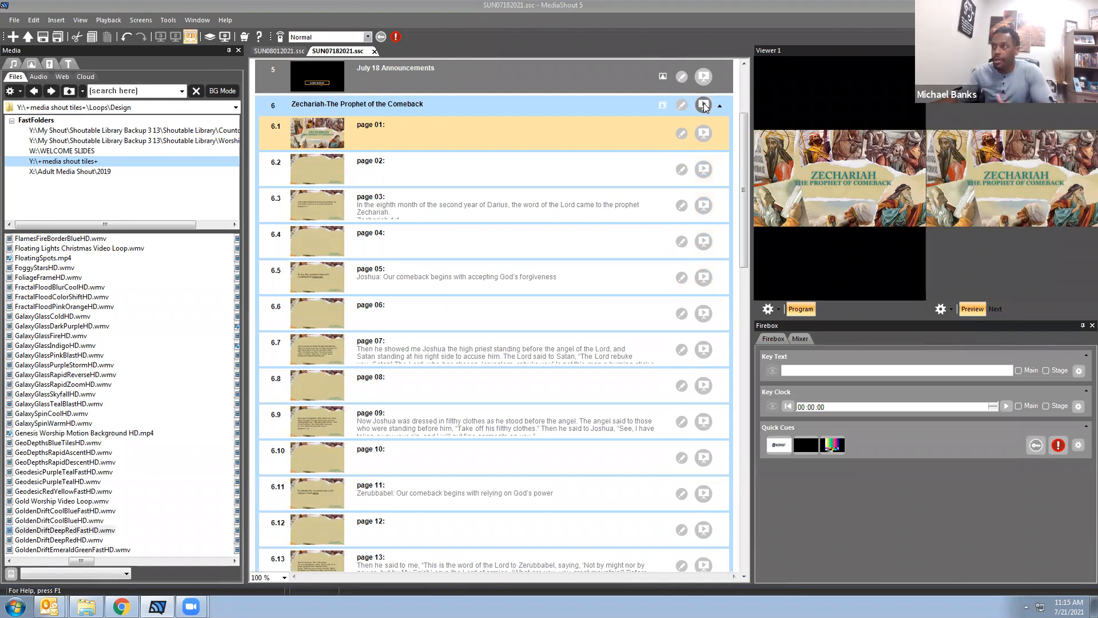
{"action": "key", "text": "space"}
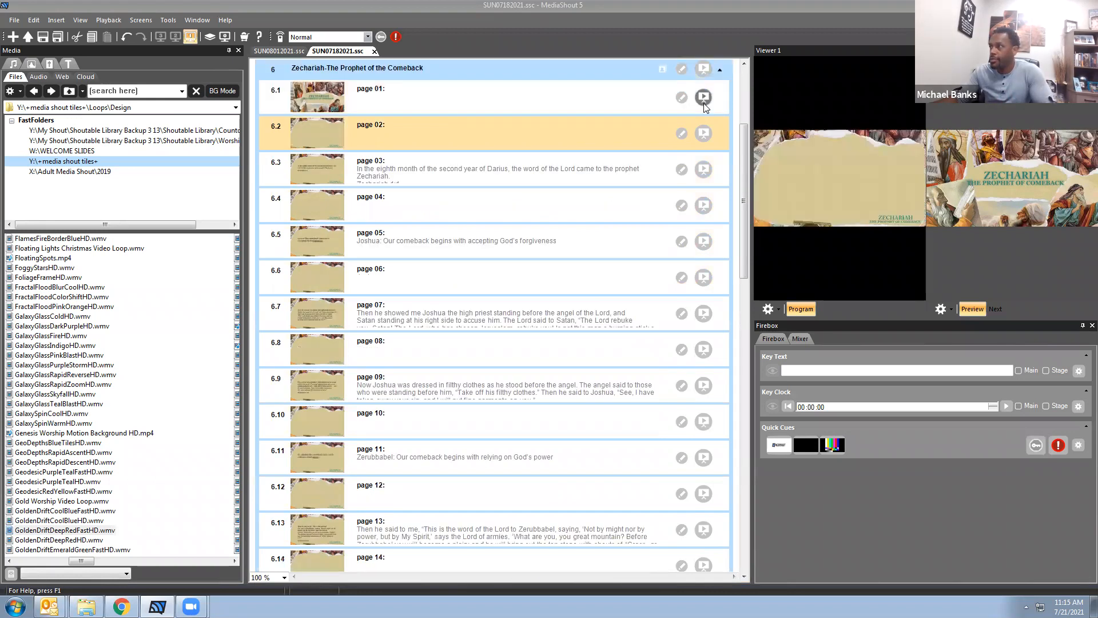
{"action": "key", "text": "space"}
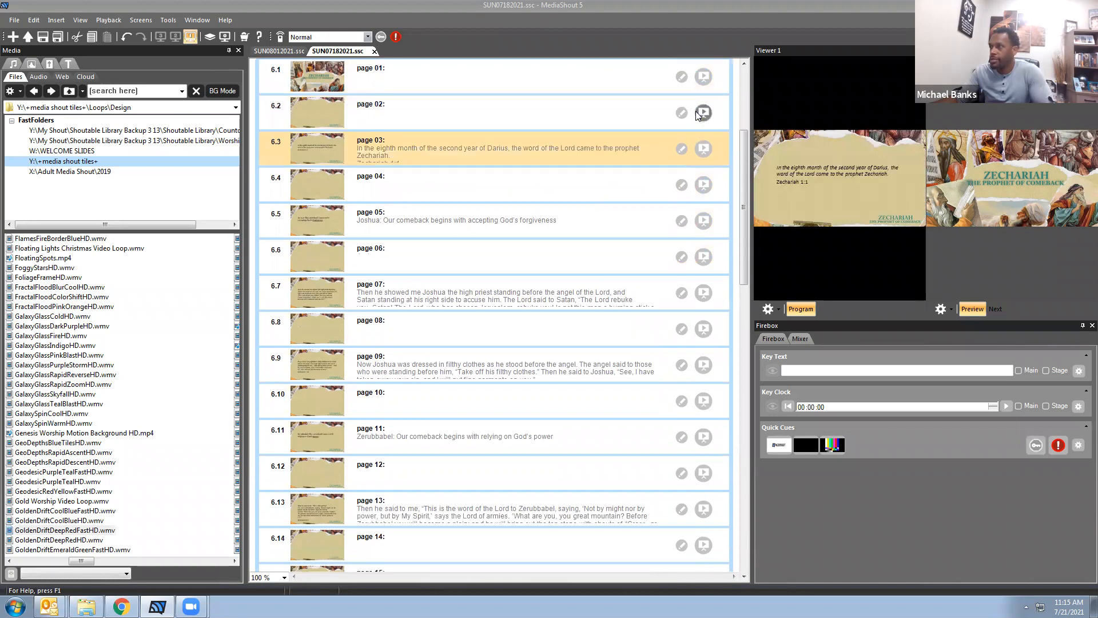
{"action": "left_click", "coordinate": [705, 178]}
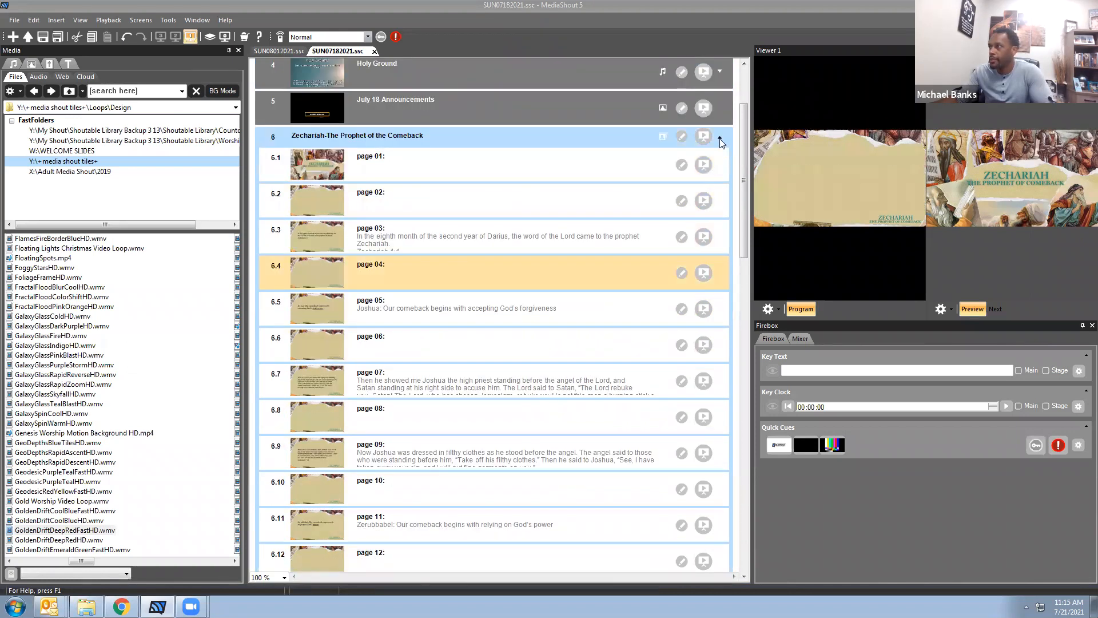
{"action": "left_click", "coordinate": [720, 139]}
{"action": "left_click", "coordinate": [677, 163]}
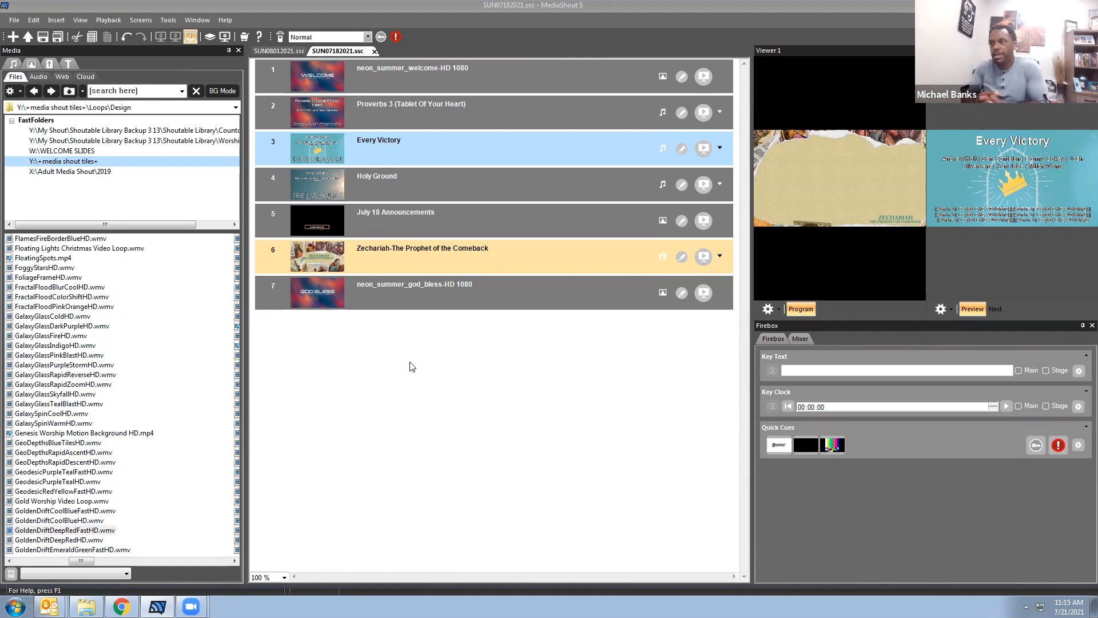
Replay the Zechariah cue from page 01, jump to page 05, and show the later pages through page 11.
{"action": "left_click", "coordinate": [701, 257]}
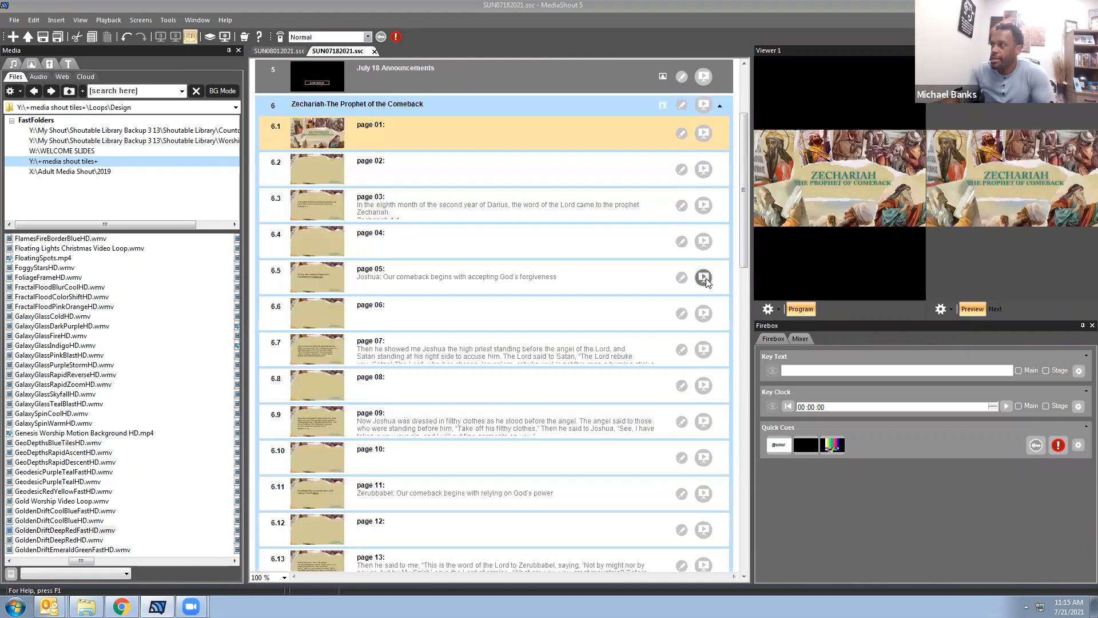
{"action": "left_click", "coordinate": [704, 278]}
{"action": "scroll", "coordinate": [702, 297], "scroll_direction": "down", "scroll_amount": 3}
{"action": "left_click", "coordinate": [702, 305]}
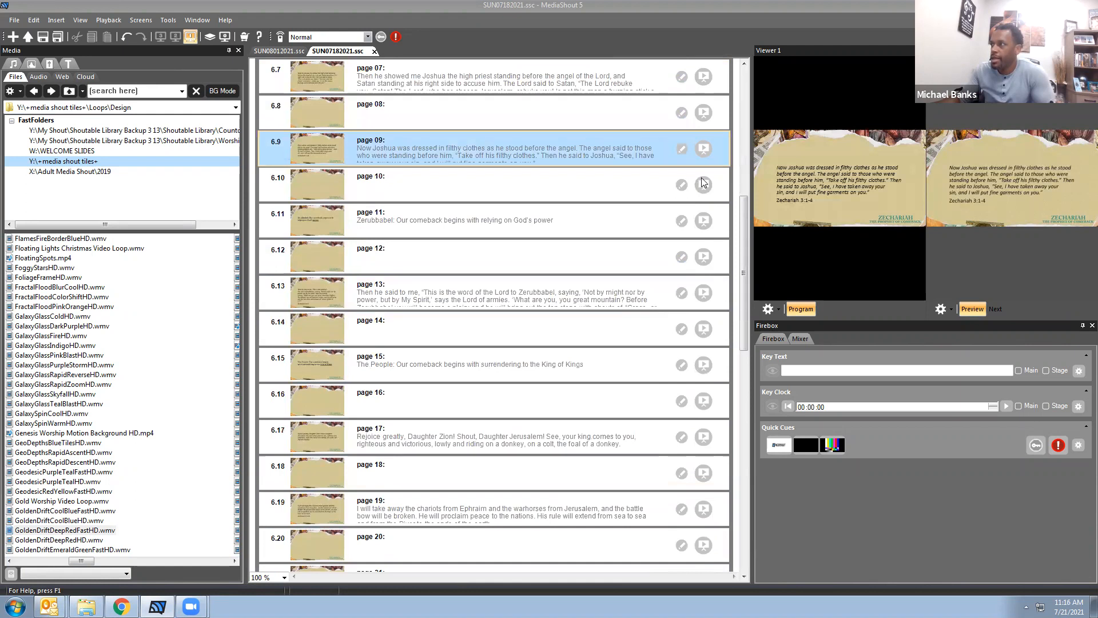
{"action": "left_click", "coordinate": [703, 184]}
{"action": "left_click", "coordinate": [704, 185]}
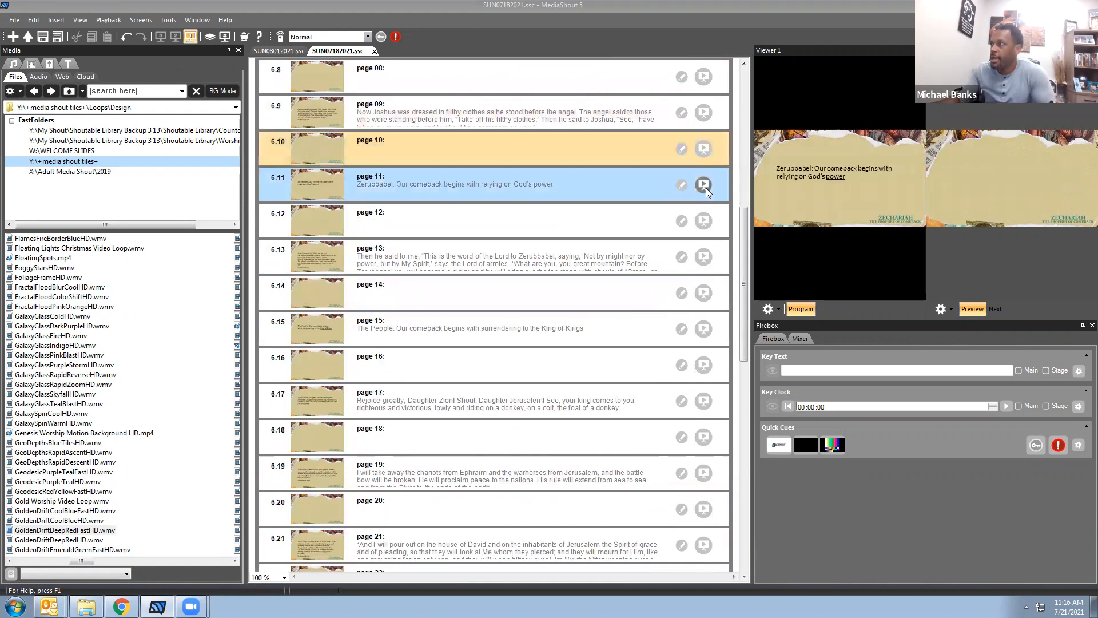
Continue through the Zechariah pages from page 12 to page 16 and collapse the cue.
{"action": "left_click", "coordinate": [703, 185]}
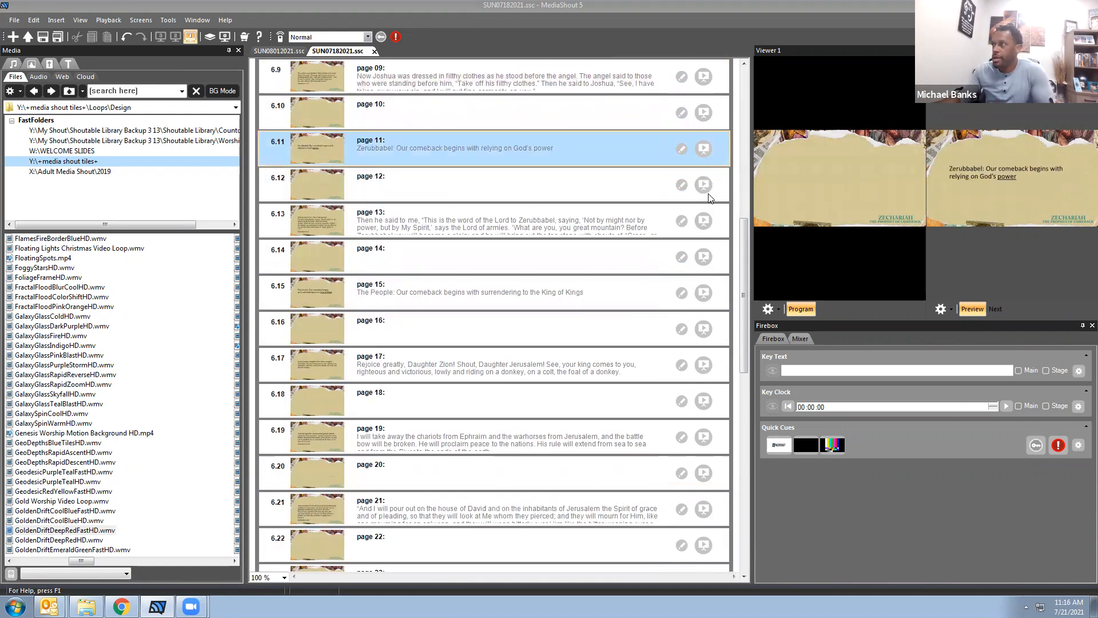
{"action": "left_click", "coordinate": [704, 185]}
{"action": "left_click", "coordinate": [705, 184]}
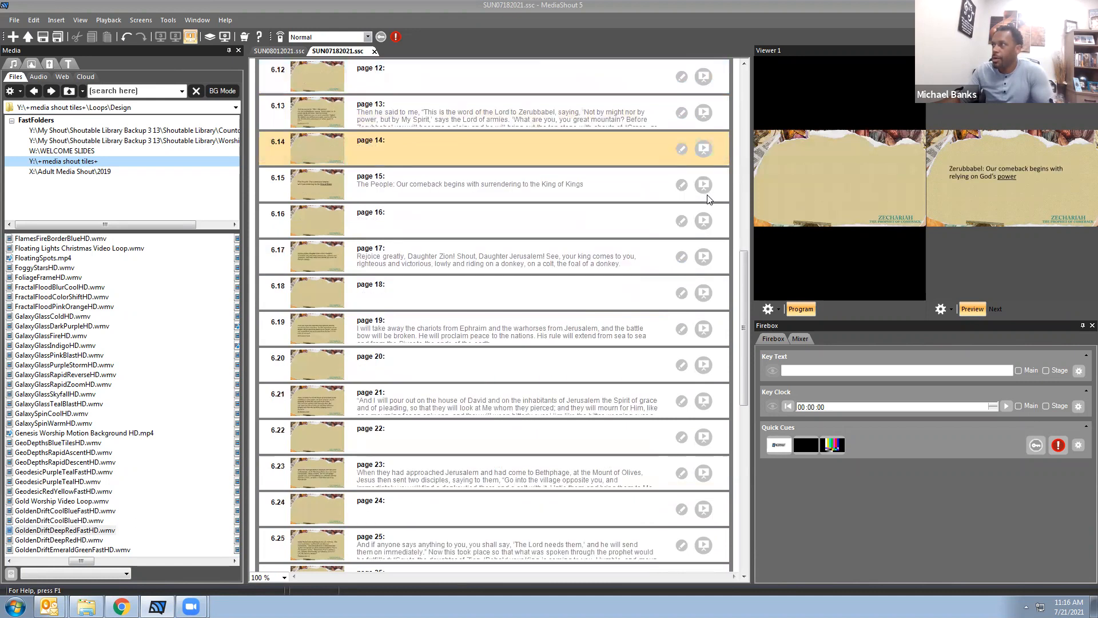
{"action": "left_click", "coordinate": [704, 185]}
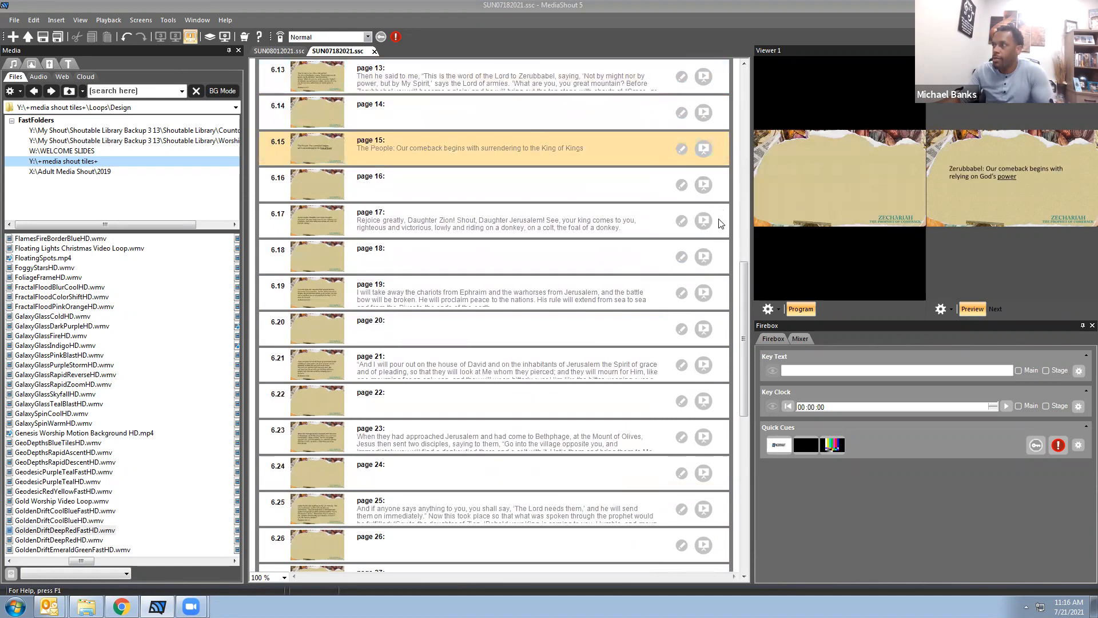
{"action": "scroll", "coordinate": [719, 227], "scroll_direction": "up", "scroll_amount": 10}
{"action": "scroll", "coordinate": [720, 227], "scroll_direction": "up", "scroll_amount": 5}
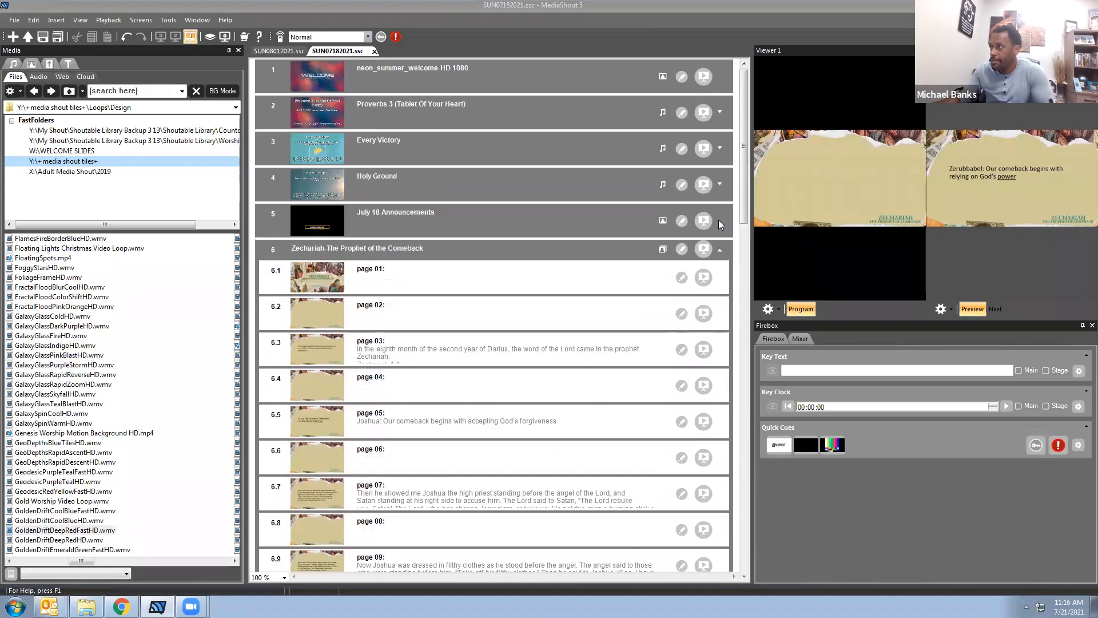
{"action": "left_click", "coordinate": [715, 251]}
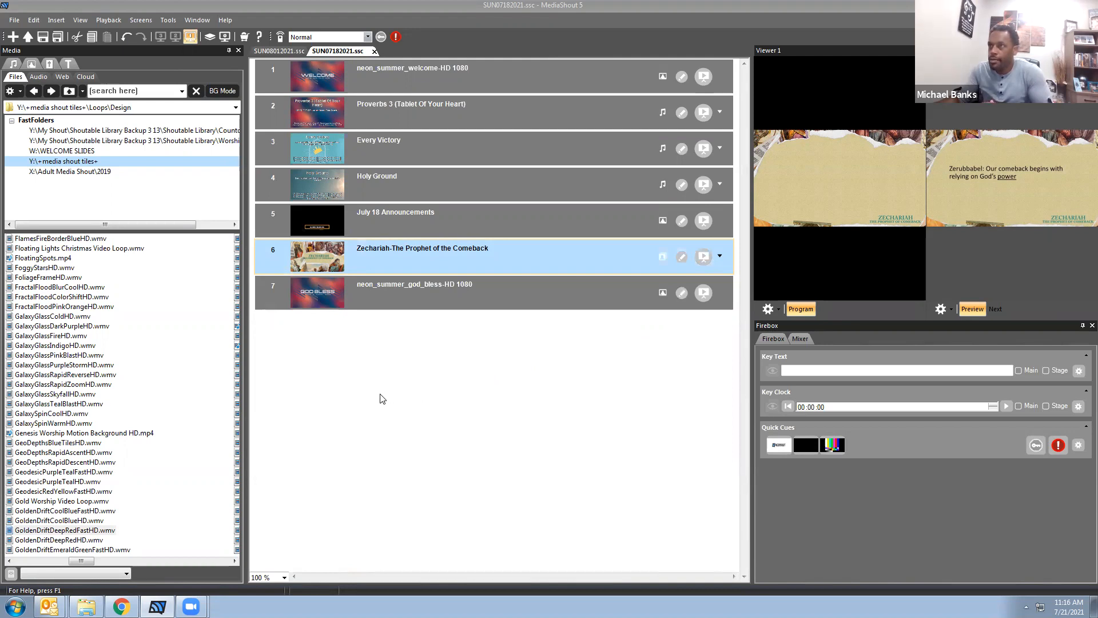
Look up Proverbs 15:10-12 in the New King James Version of the Bible library.
{"action": "left_click", "coordinate": [49, 66]}
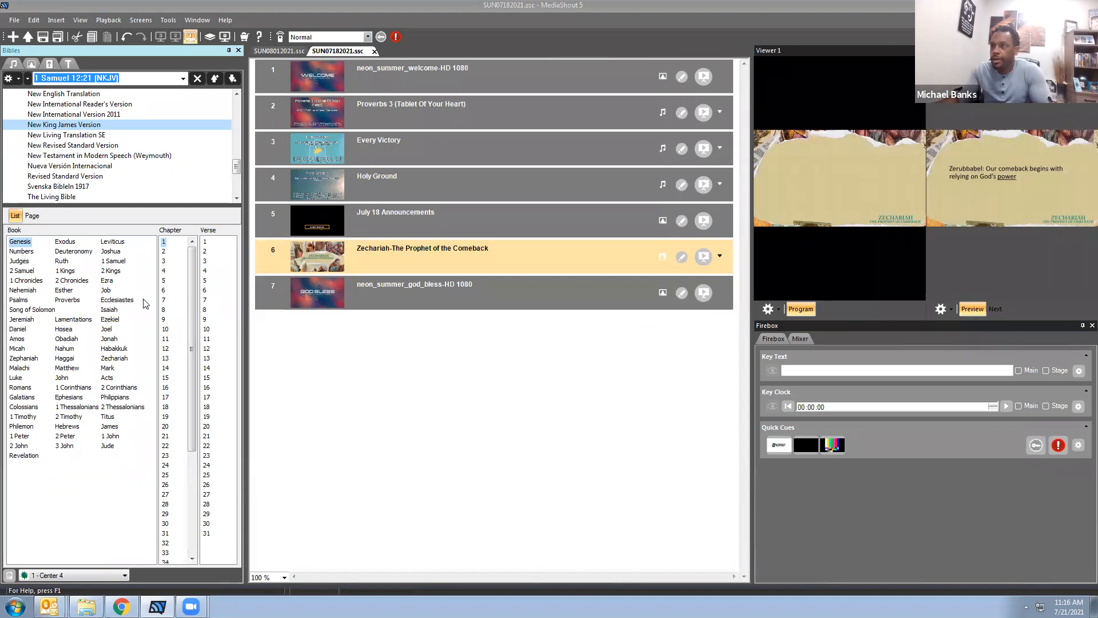
{"action": "left_click", "coordinate": [66, 301]}
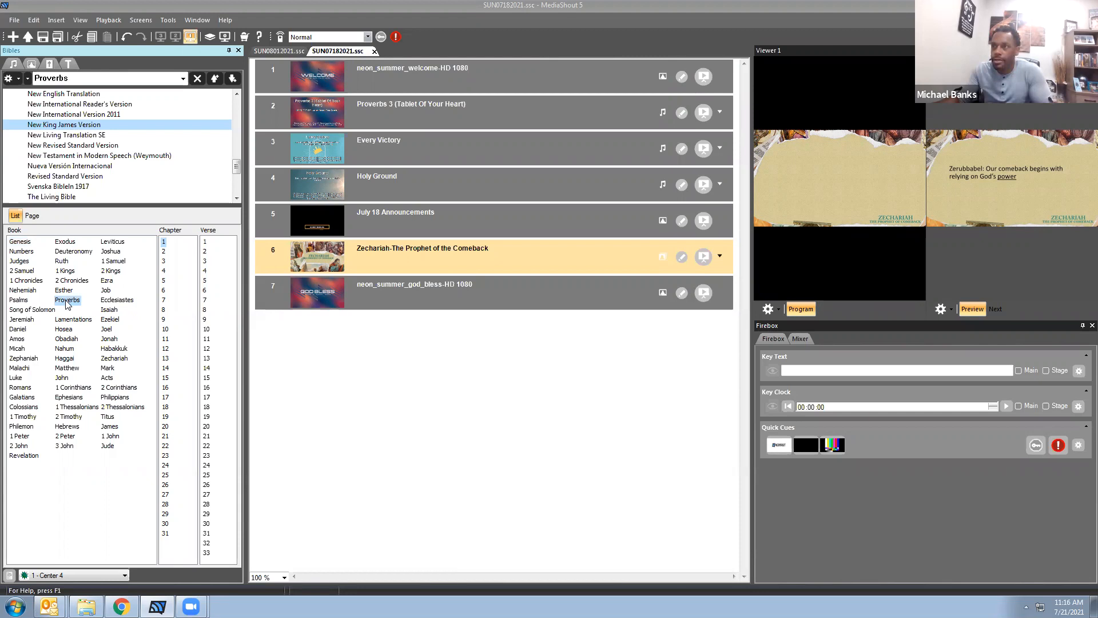
{"action": "left_click", "coordinate": [165, 378]}
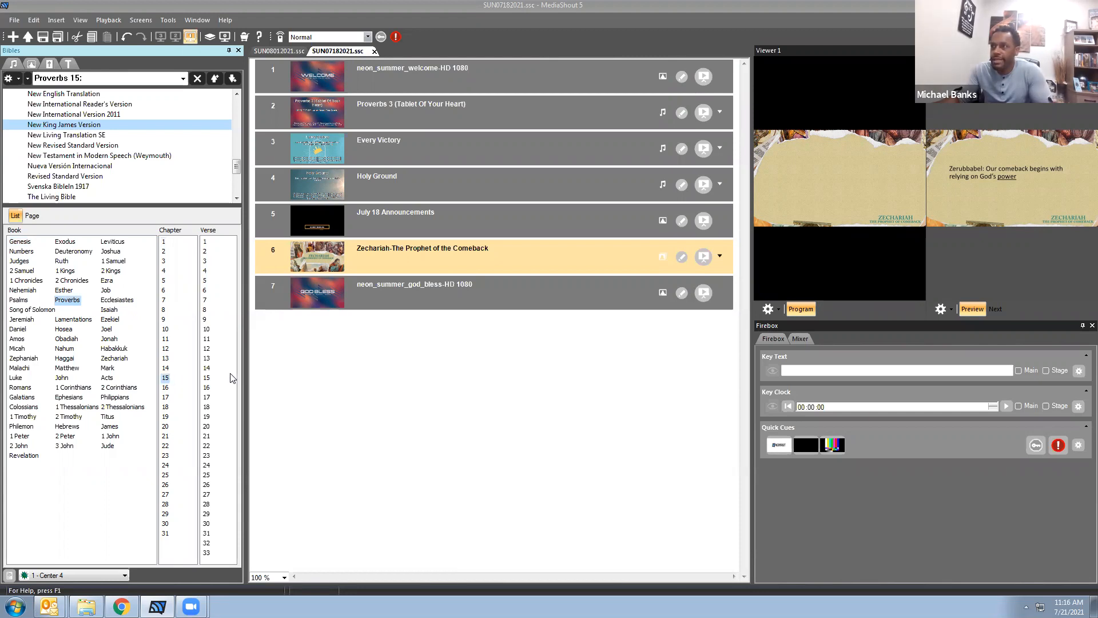
{"action": "left_click_drag", "start_coordinate": [208, 332], "coordinate": [207, 349]}
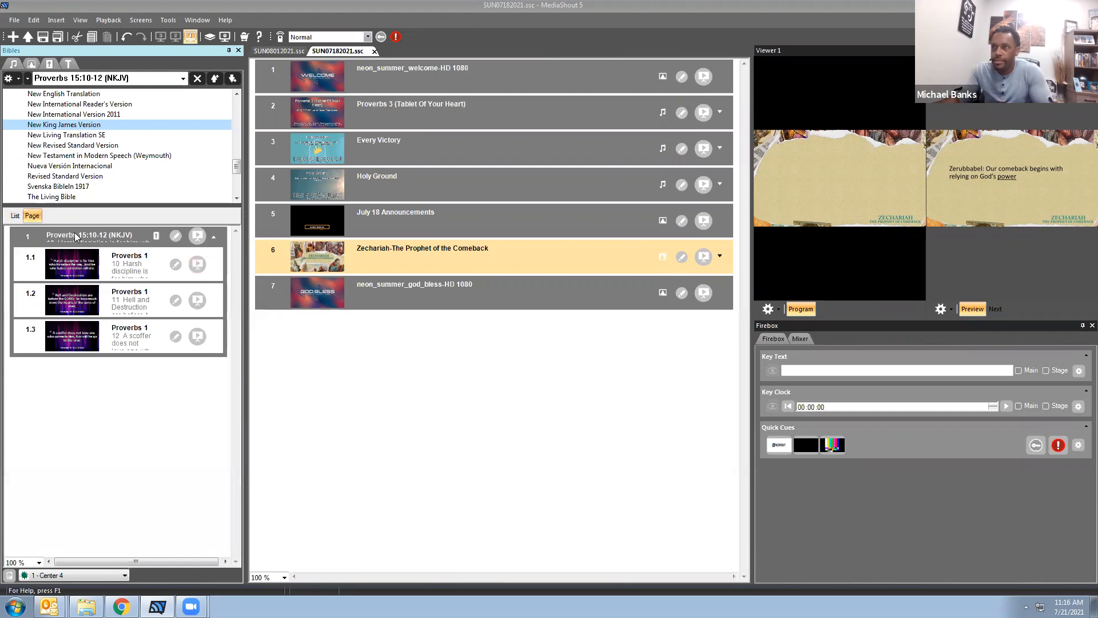
Add the Proverbs 15:10-12 passage as the last cue of the script and show verses 10 and 11.
{"action": "left_click_drag", "start_coordinate": [56, 238], "coordinate": [341, 359]}
{"action": "left_click", "coordinate": [706, 329]}
{"action": "left_click", "coordinate": [705, 352]}
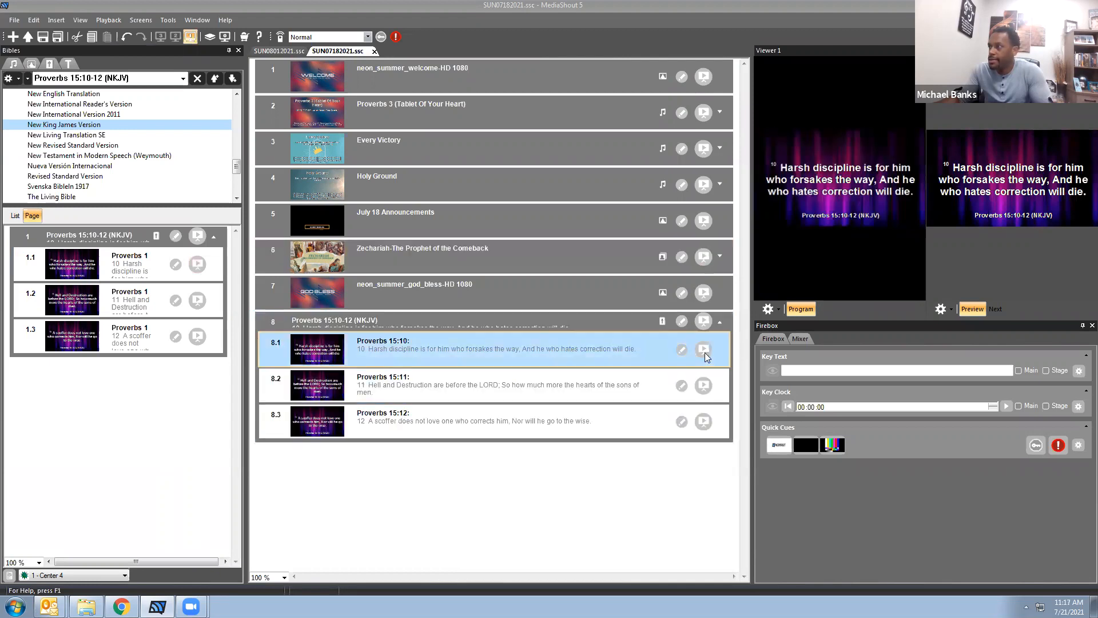
{"action": "left_click", "coordinate": [704, 384]}
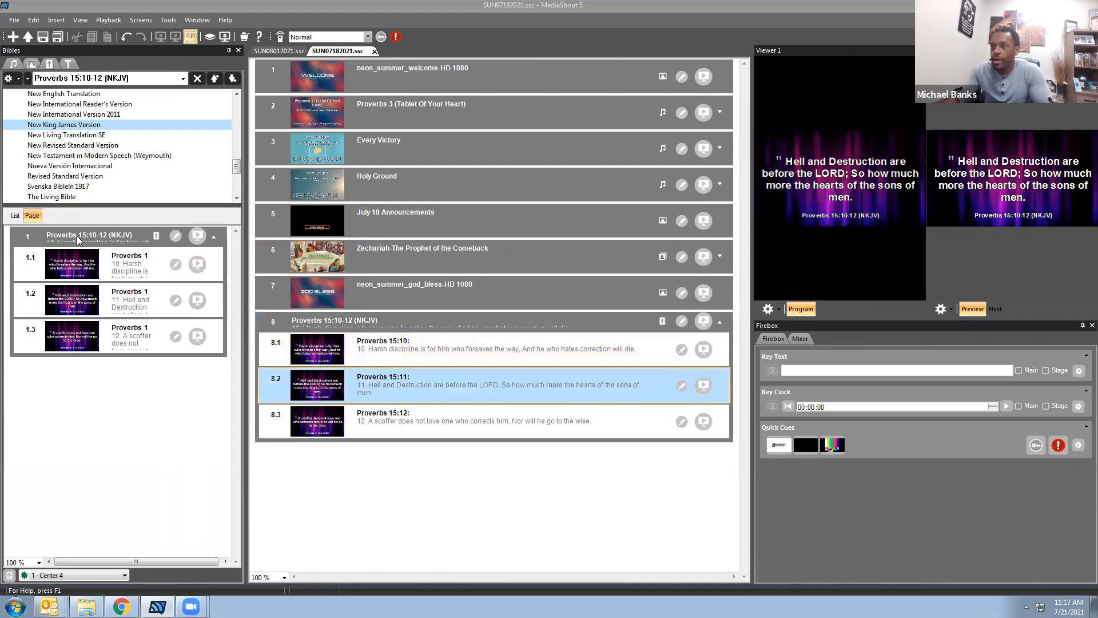
Show Proverbs 15:10, 15:11 and 15:12 in turn directly from the Bible passage pages, without using the script cue.
{"action": "left_click", "coordinate": [198, 265]}
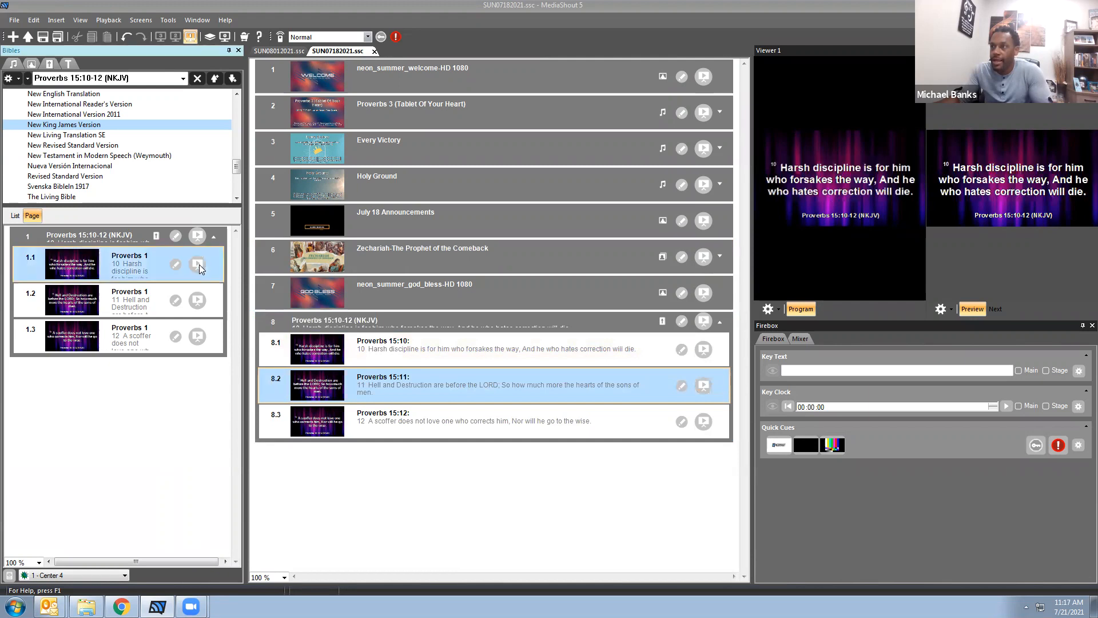
{"action": "left_click", "coordinate": [199, 299]}
{"action": "left_click", "coordinate": [198, 337]}
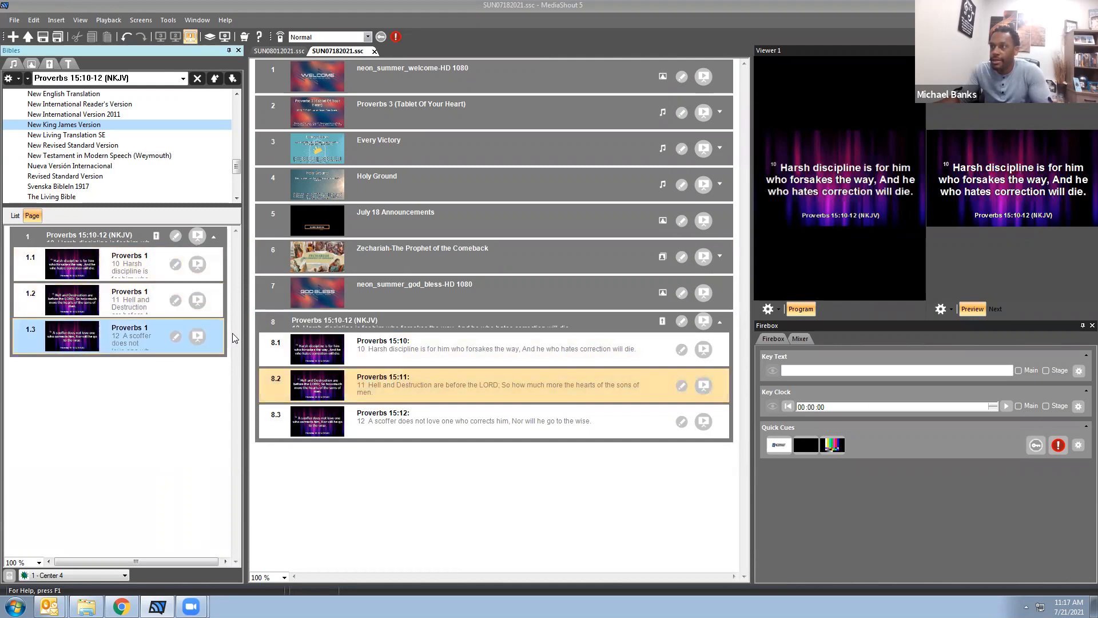
Delete the Proverbs 15:10-12 cue from the script and clear the cue selection.
{"action": "left_click", "coordinate": [316, 321]}
{"action": "key", "text": "Delete"}
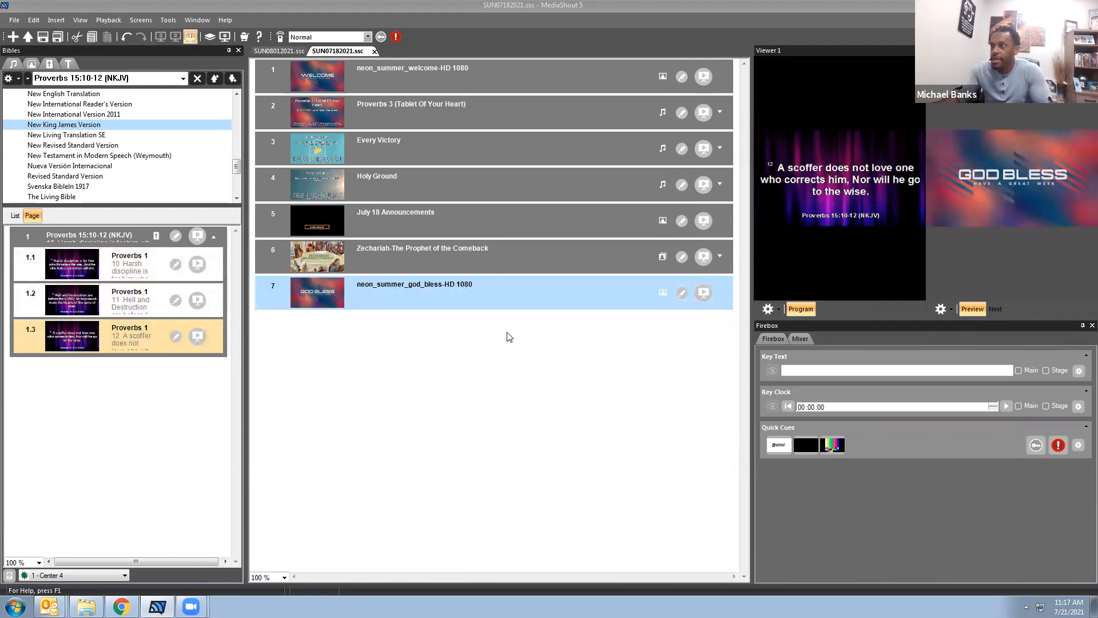
{"action": "left_click", "coordinate": [549, 359]}
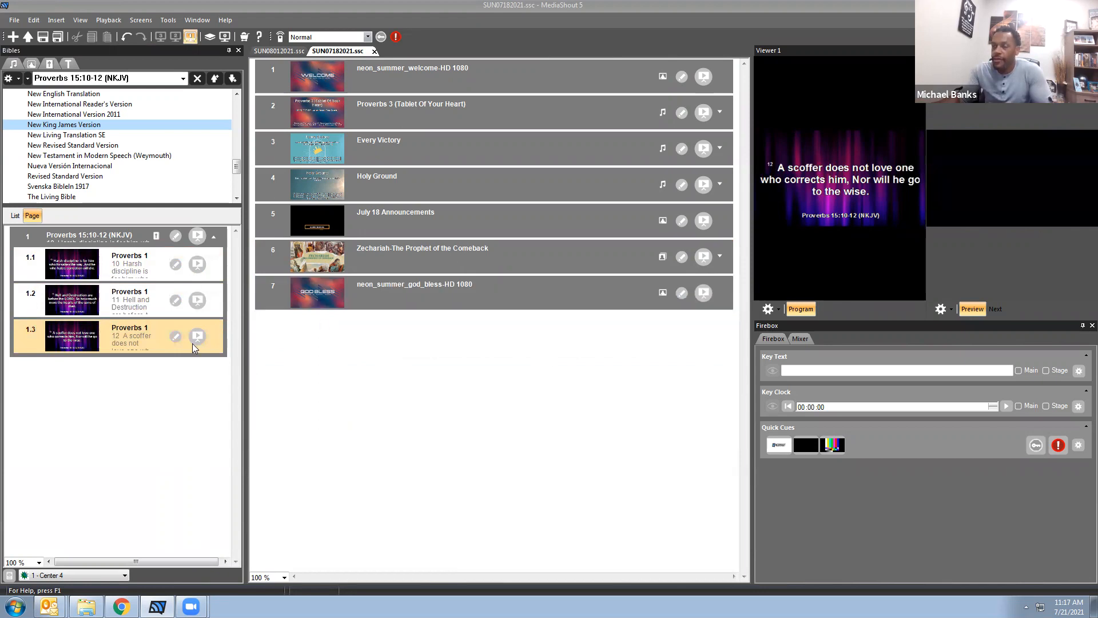
Show Proverbs 15:12 and 15:11 again straight from the Bible passage pages.
{"action": "left_click", "coordinate": [196, 333]}
{"action": "left_click", "coordinate": [196, 300]}
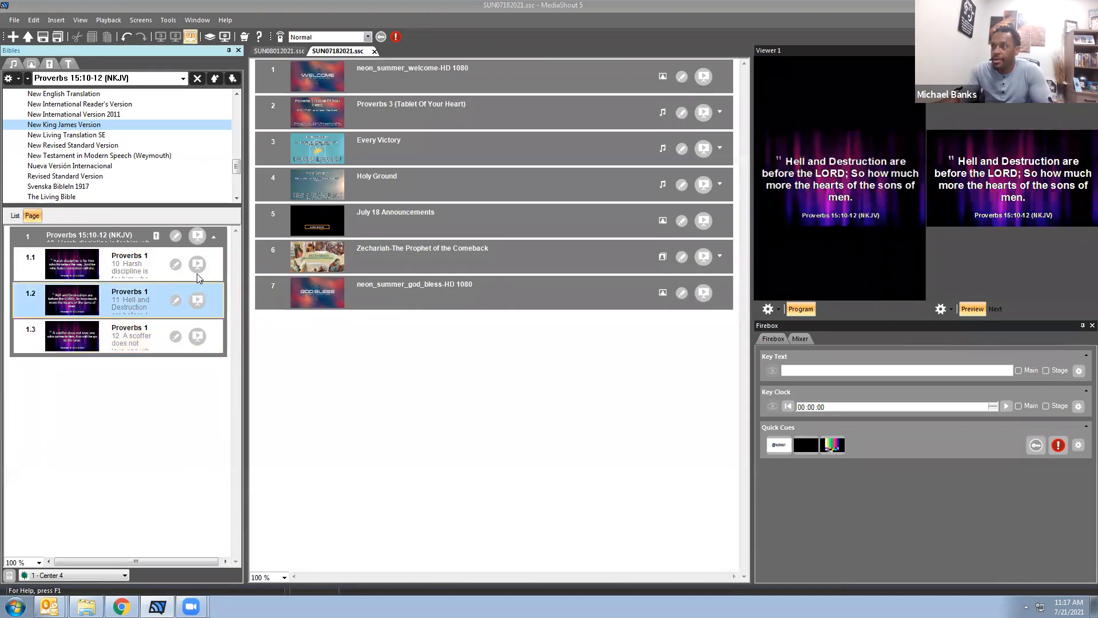
Show Proverbs 15:10 from the Bible passage pages and collapse the passage.
{"action": "left_click", "coordinate": [197, 265]}
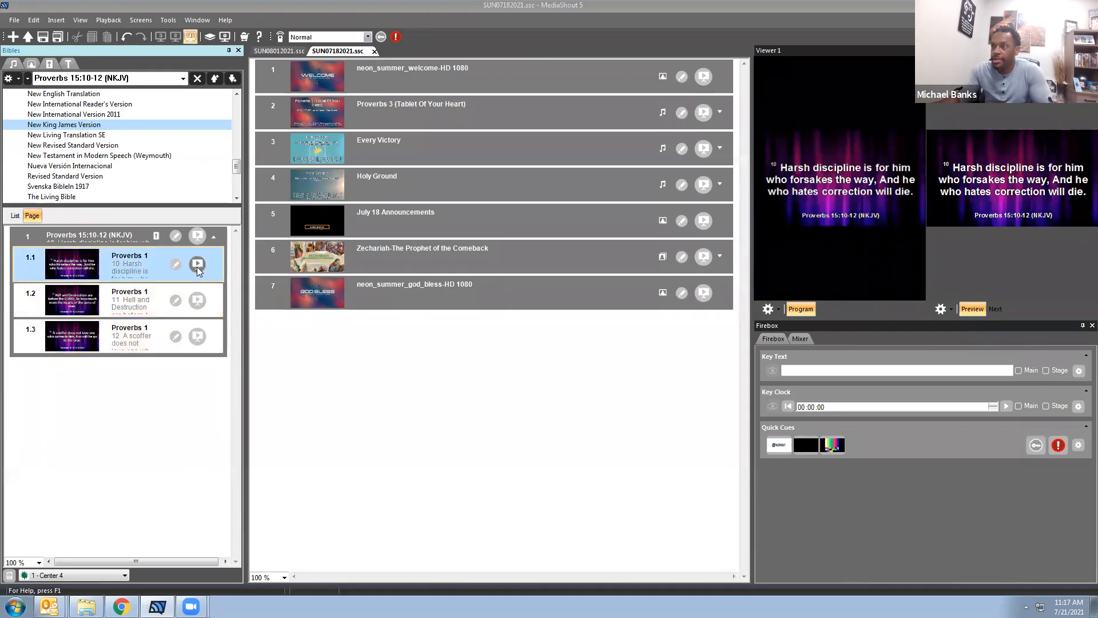
{"action": "left_click", "coordinate": [213, 238]}
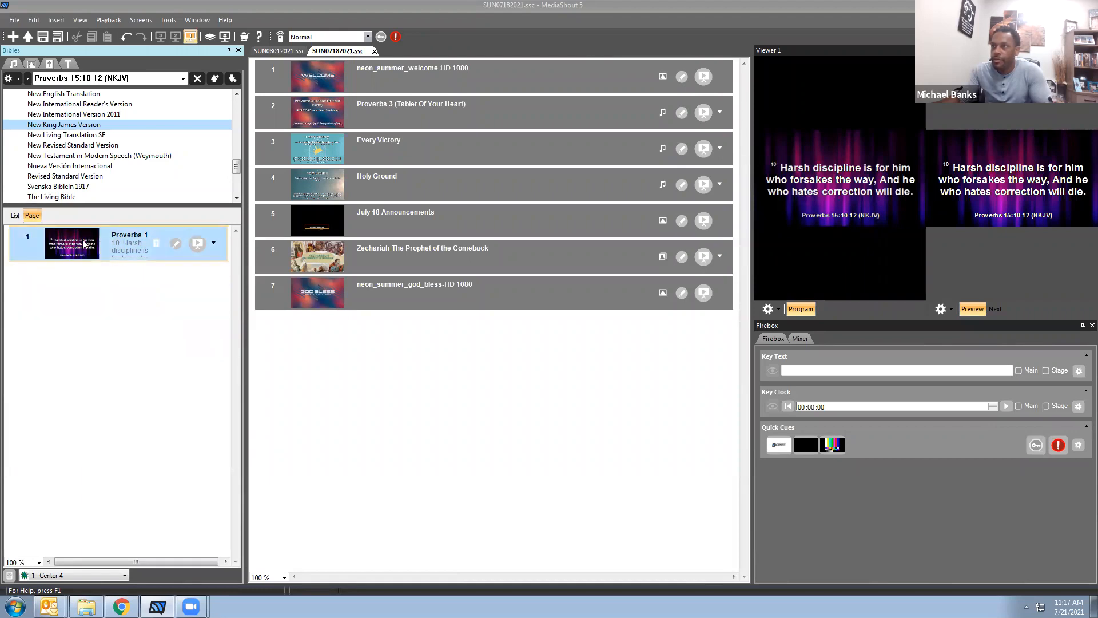
Look up Ezra chapter 6, verse 8 in the Bible book list and load the verse's pages.
{"action": "left_click", "coordinate": [16, 217]}
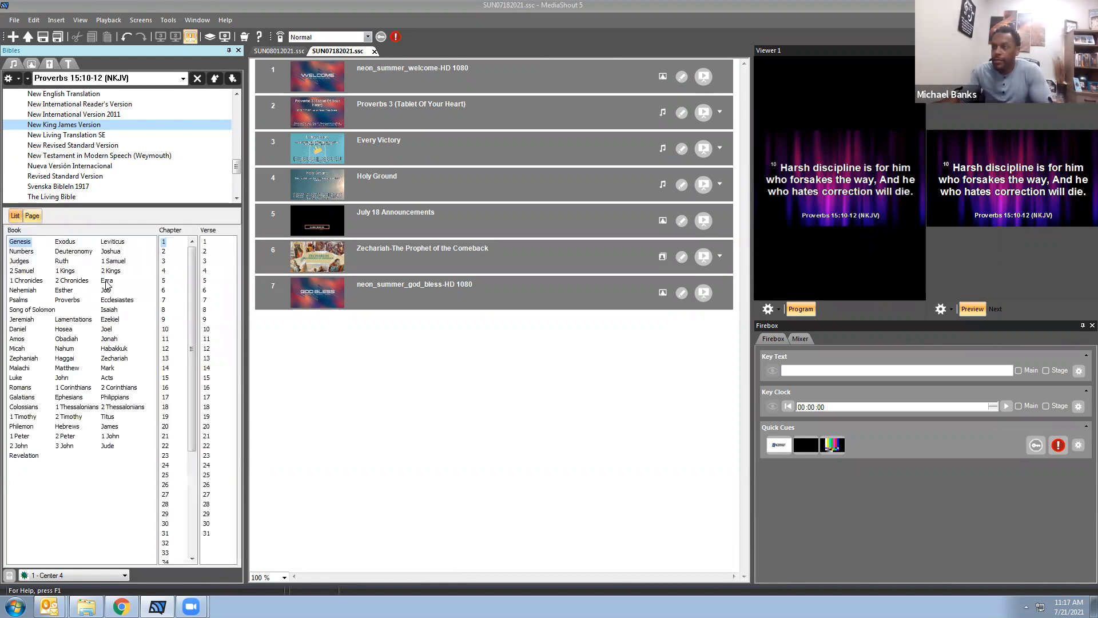
{"action": "left_click", "coordinate": [107, 280]}
{"action": "left_click", "coordinate": [164, 291]}
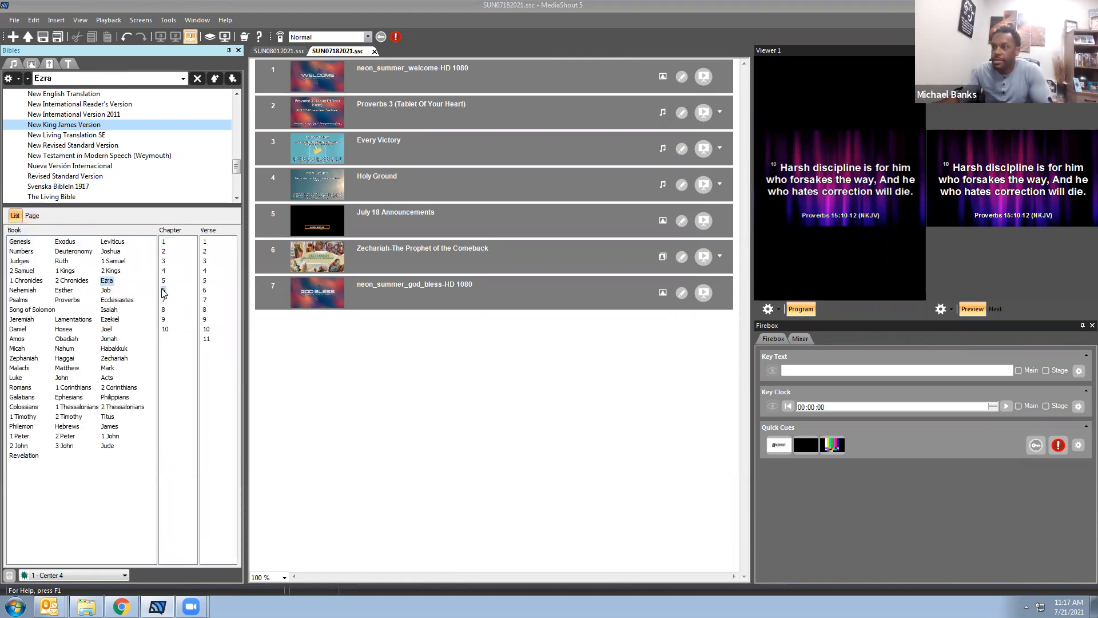
{"action": "left_click", "coordinate": [205, 311]}
{"action": "double_click", "coordinate": [205, 310]}
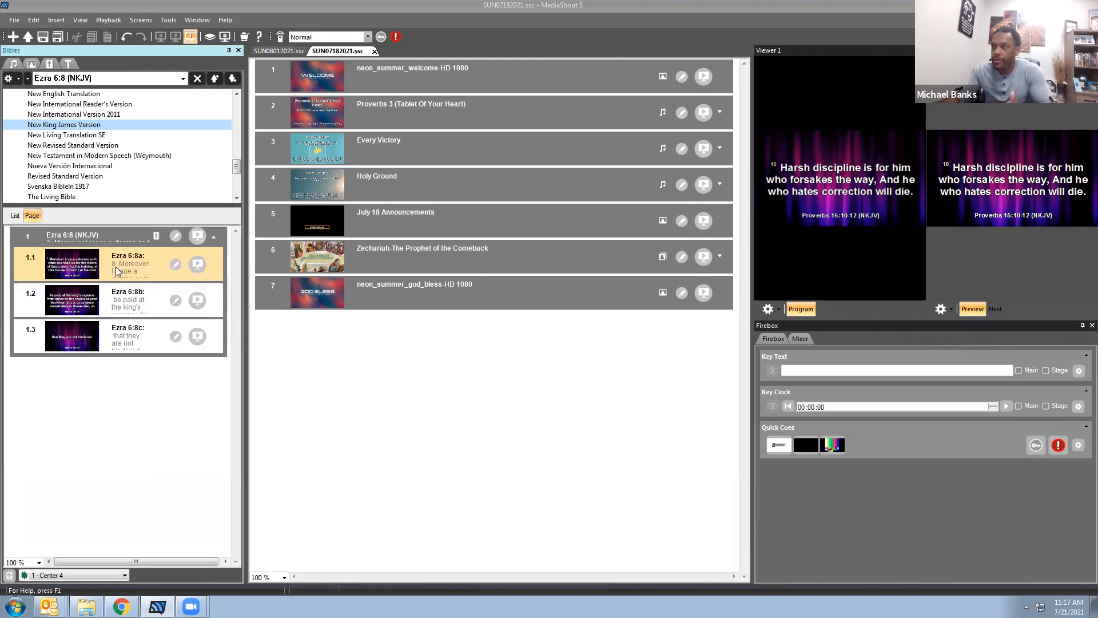
Show the three pages of Ezra 6:8 in turn without adding them to the script, and return to the book list.
{"action": "left_click", "coordinate": [97, 237]}
{"action": "left_click", "coordinate": [456, 368]}
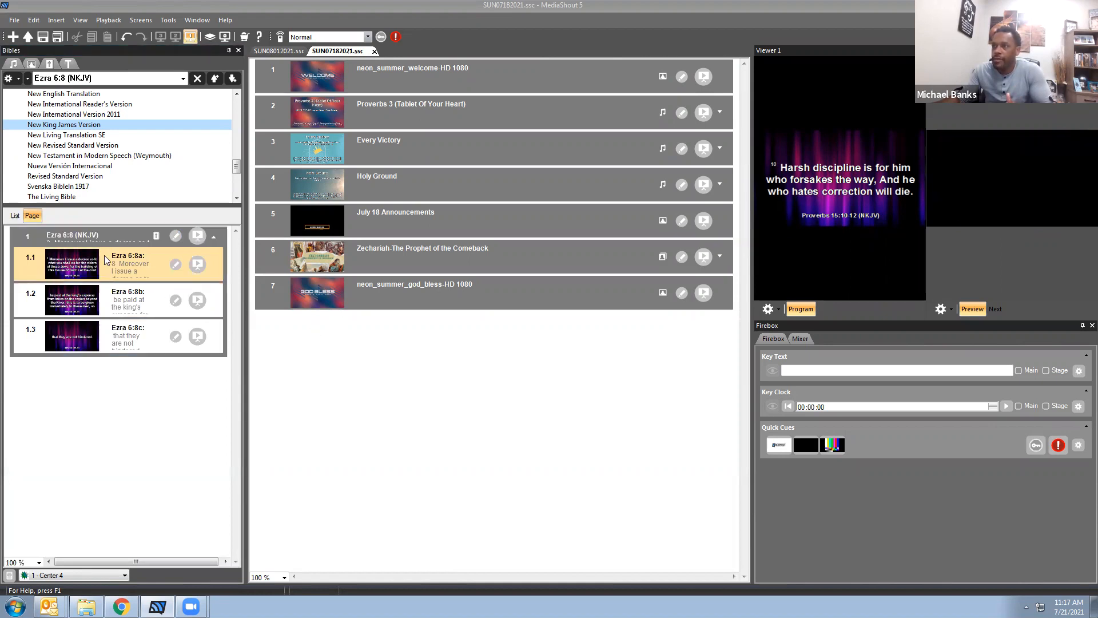
{"action": "left_click", "coordinate": [198, 264]}
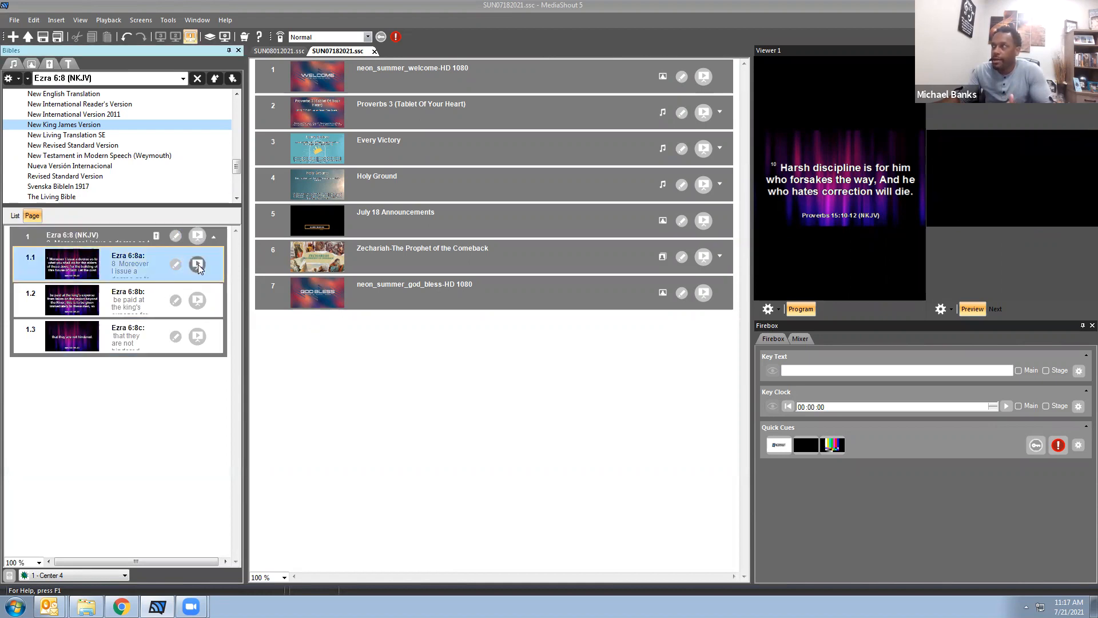
{"action": "left_click", "coordinate": [198, 303]}
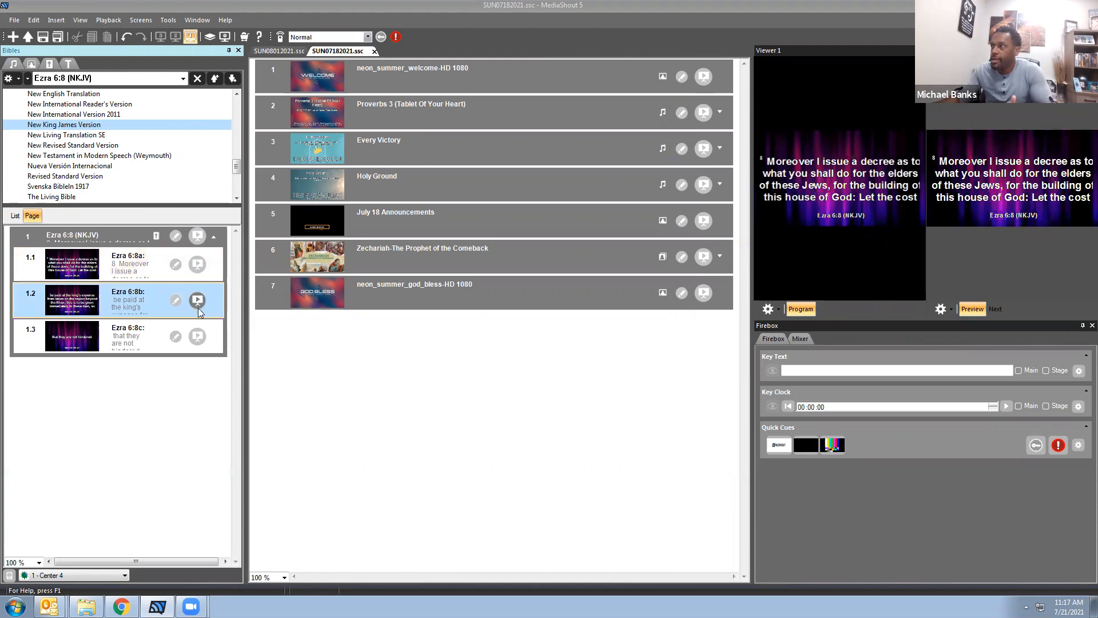
{"action": "left_click", "coordinate": [197, 345]}
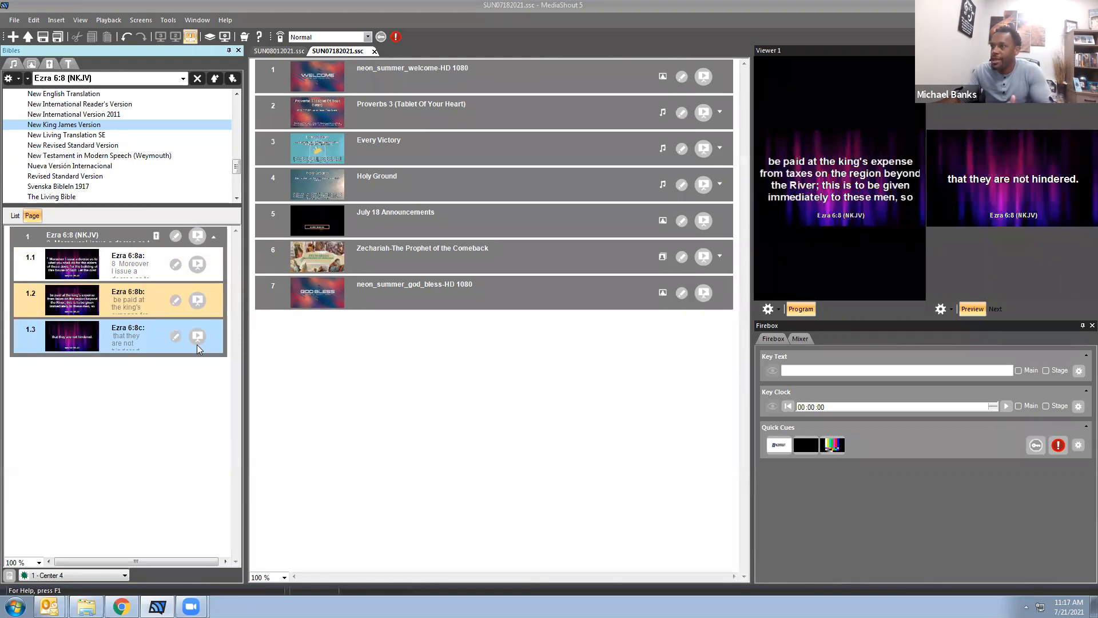
{"action": "left_click", "coordinate": [202, 334]}
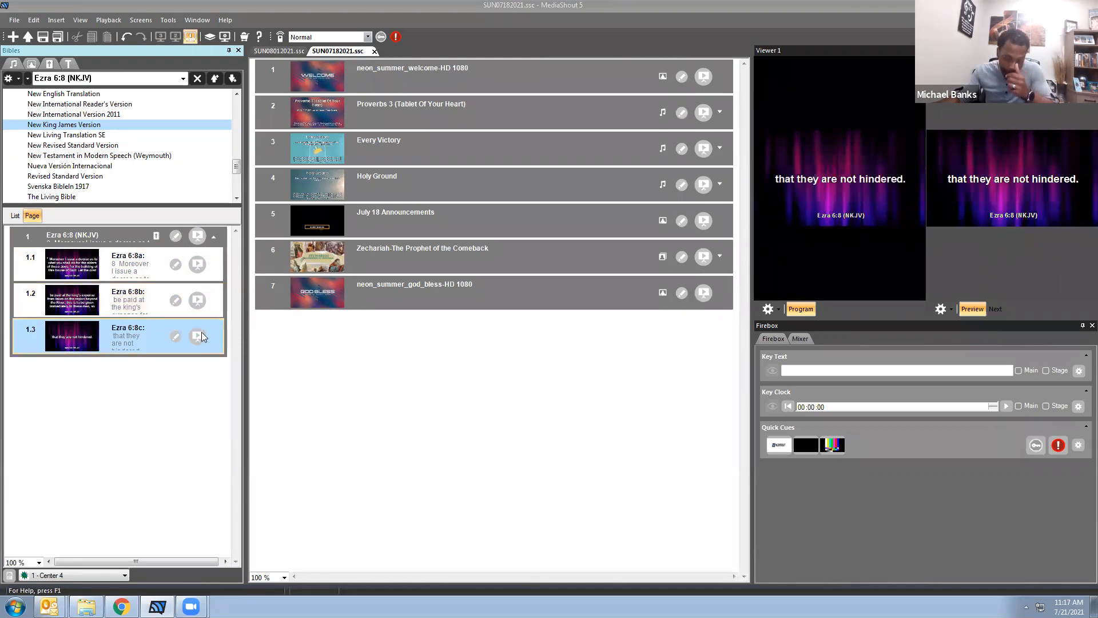
{"action": "left_click", "coordinate": [13, 216]}
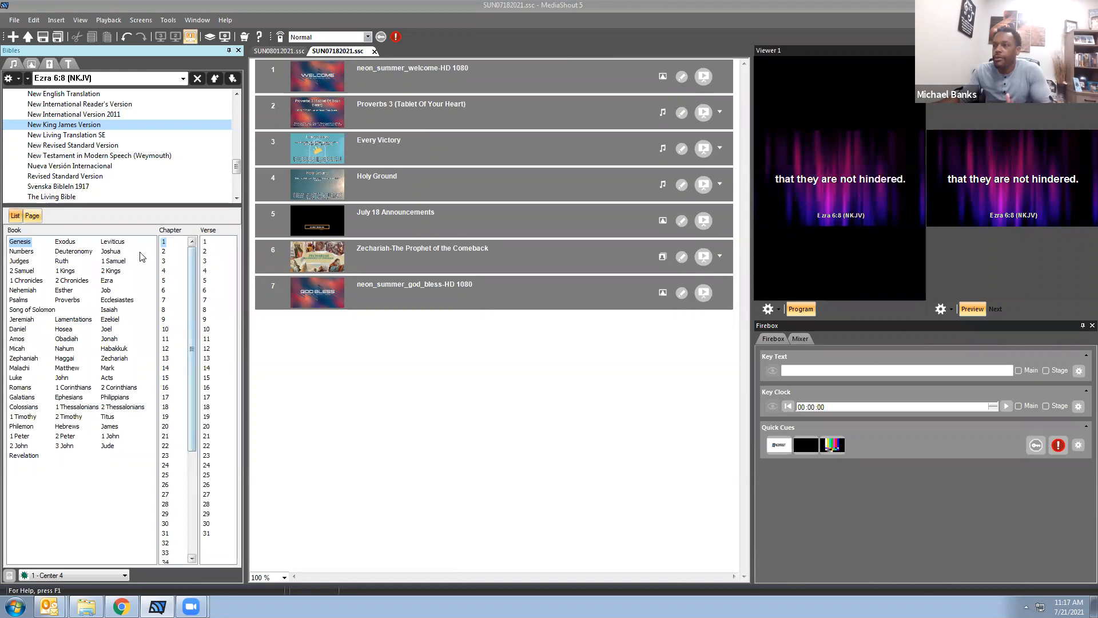
{"action": "mouse_move", "coordinate": [237, 171]}
{"action": "left_mouse_down"}
{"action": "mouse_move", "coordinate": [237, 154]}
{"action": "mouse_move", "coordinate": [232, 172]}
{"action": "left_mouse_up"}
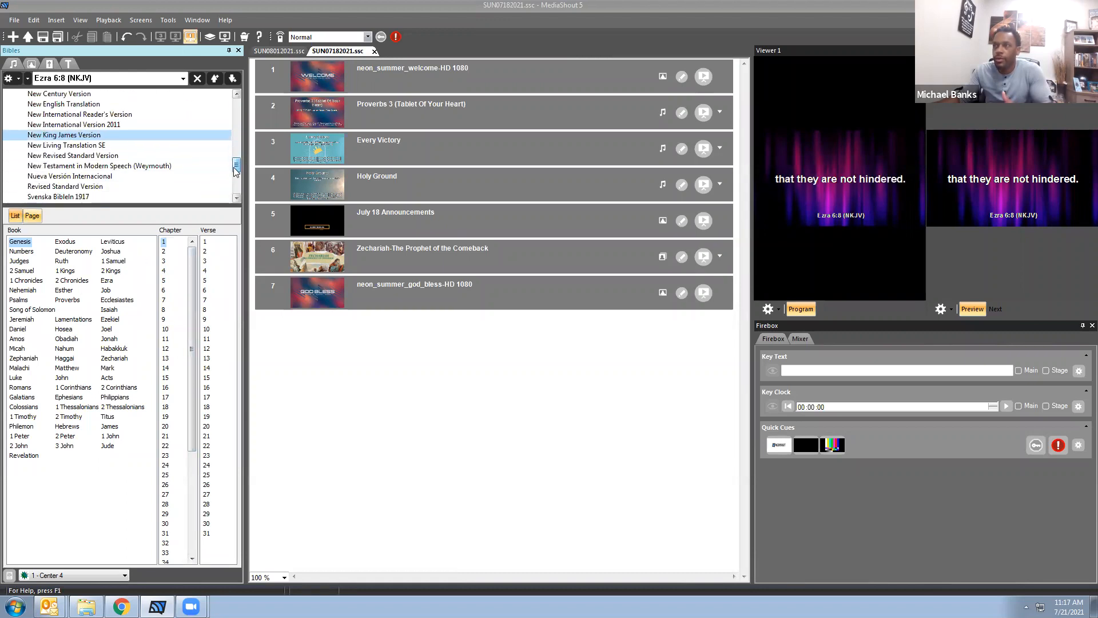
Replace the wording of the existing quick text cue with "Worship Team is Great!".
{"action": "left_click", "coordinate": [68, 63]}
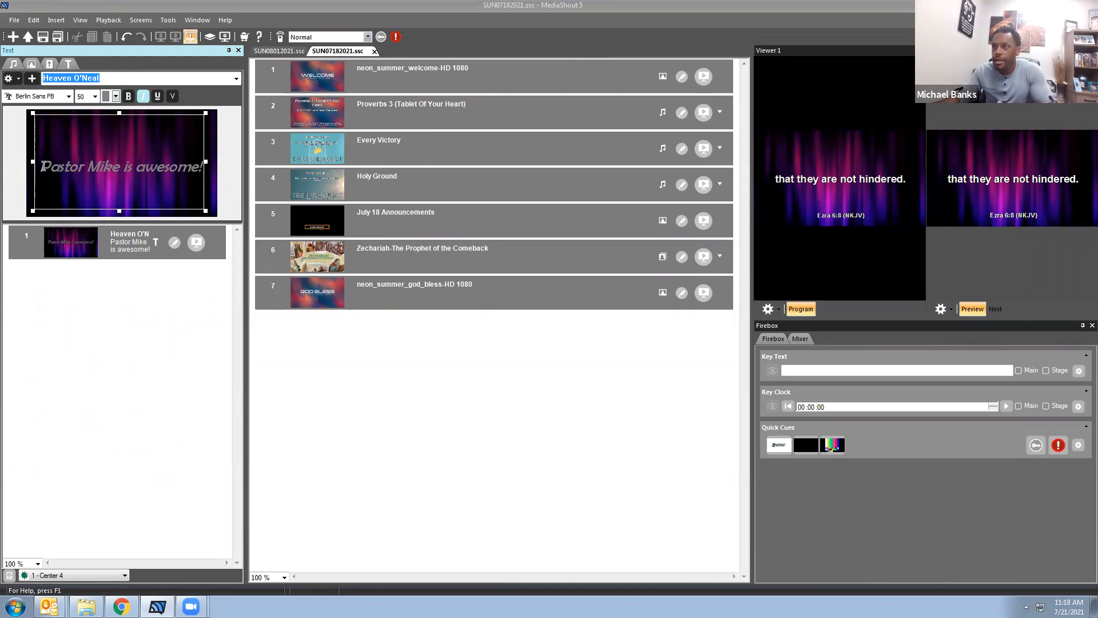
{"action": "left_click_drag", "start_coordinate": [42, 166], "coordinate": [200, 165]}
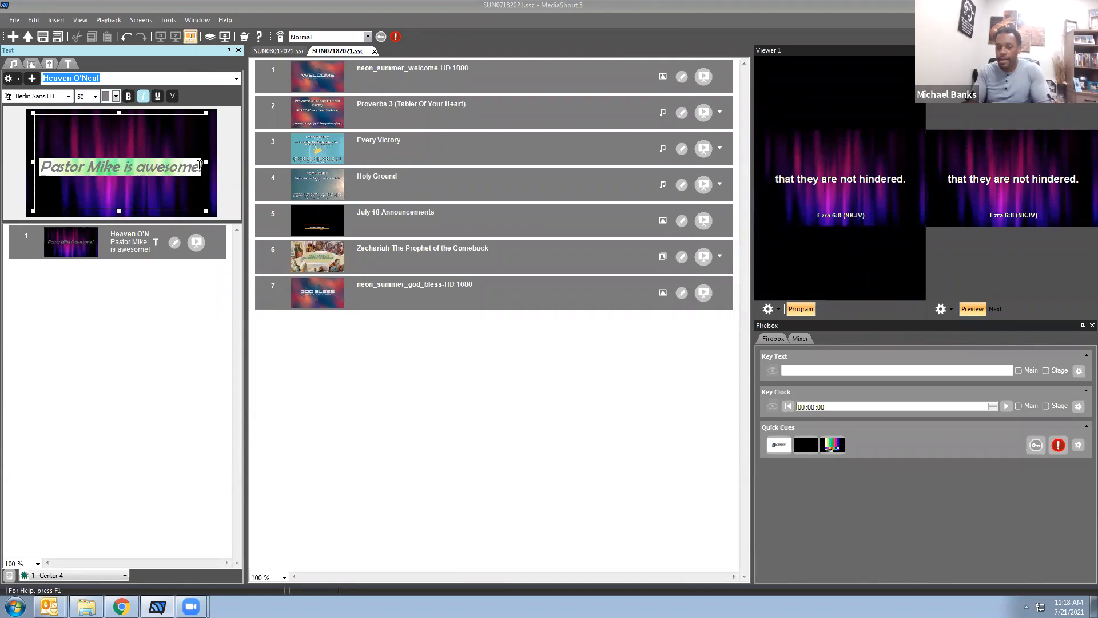
{"action": "type", "text": "W"}
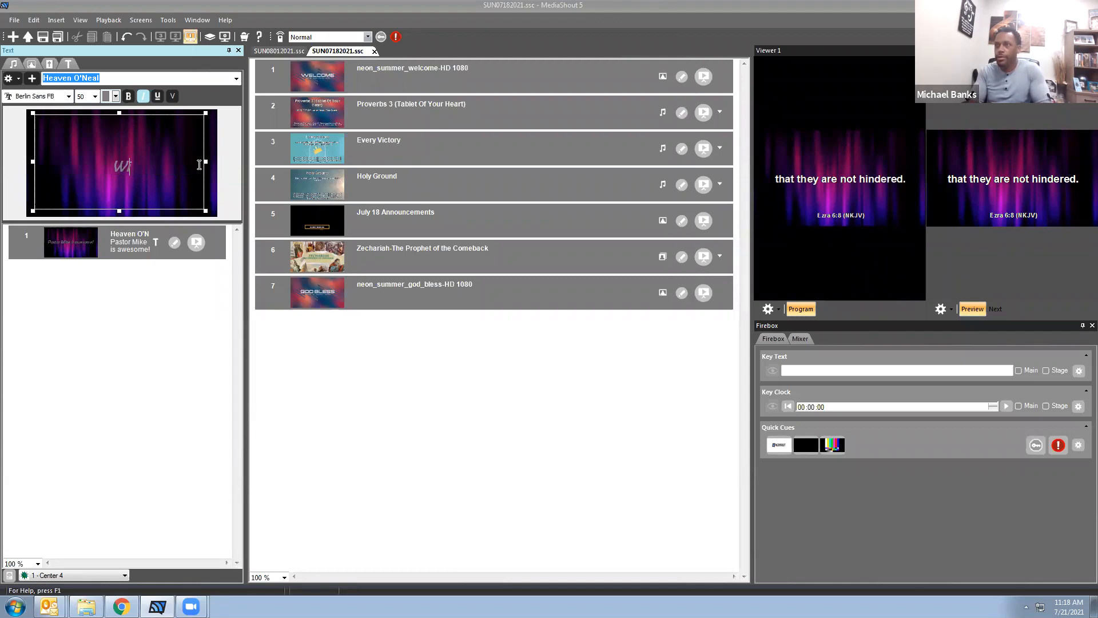
{"action": "type", "text": "orship Tea"}
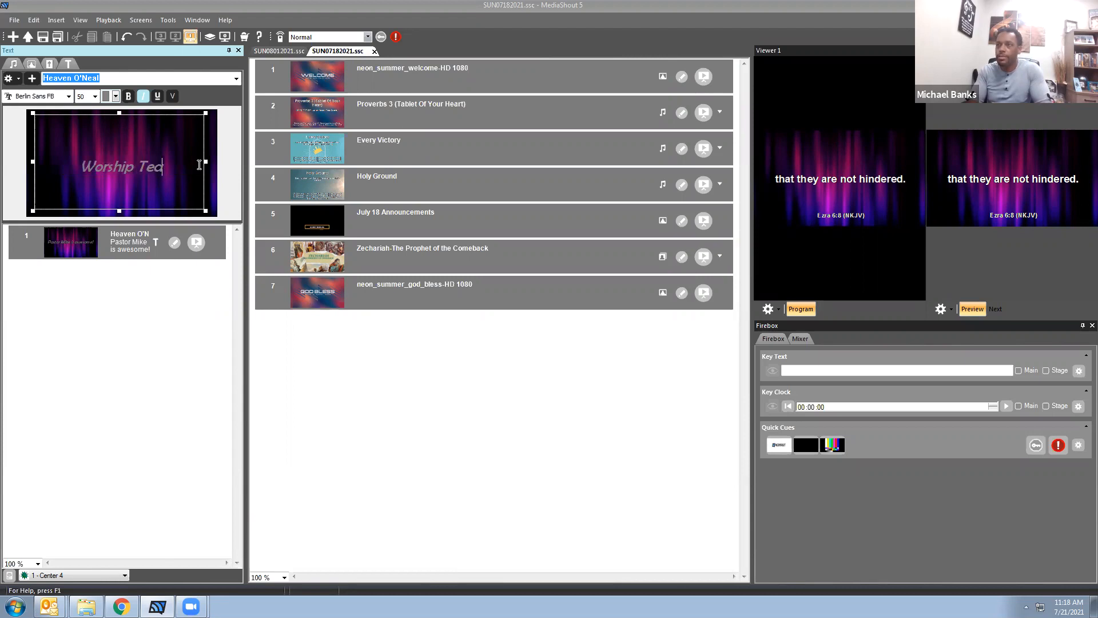
{"action": "type", "text": "m is Great!"}
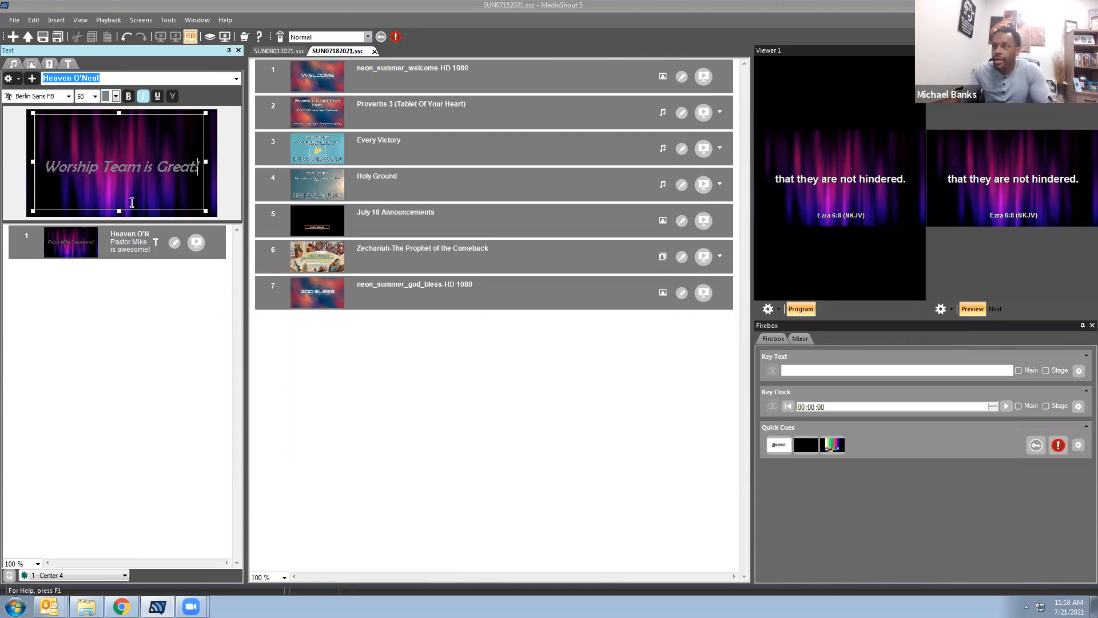
Add the "Worship Team is Great!" text as the last cue of the script and show it.
{"action": "left_click", "coordinate": [109, 254]}
{"action": "left_click_drag", "start_coordinate": [68, 240], "coordinate": [497, 385]}
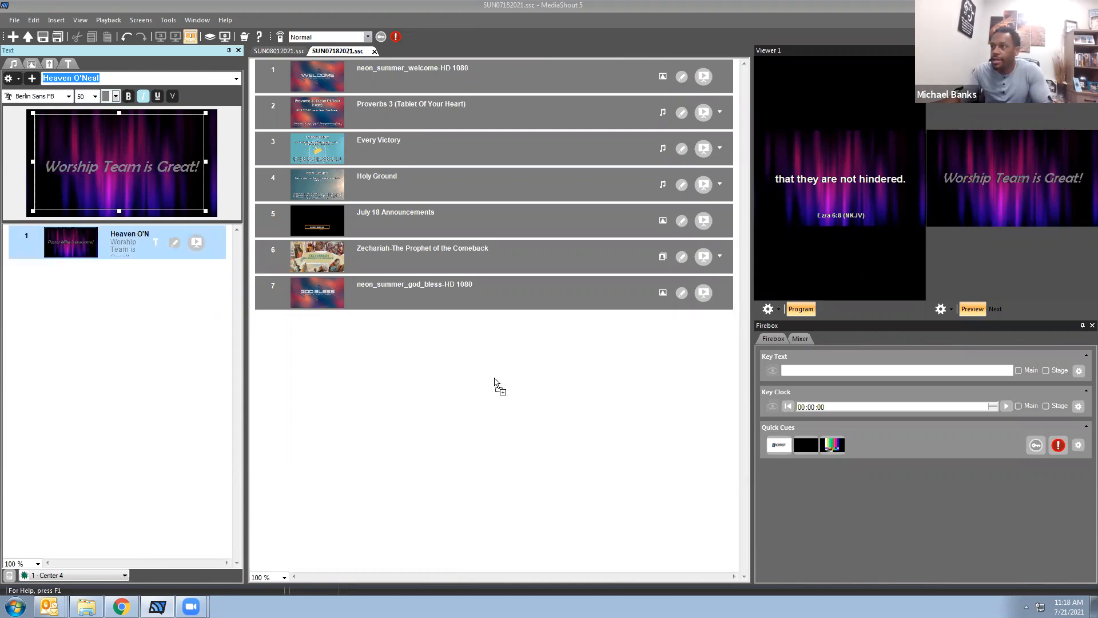
{"action": "left_click", "coordinate": [705, 329]}
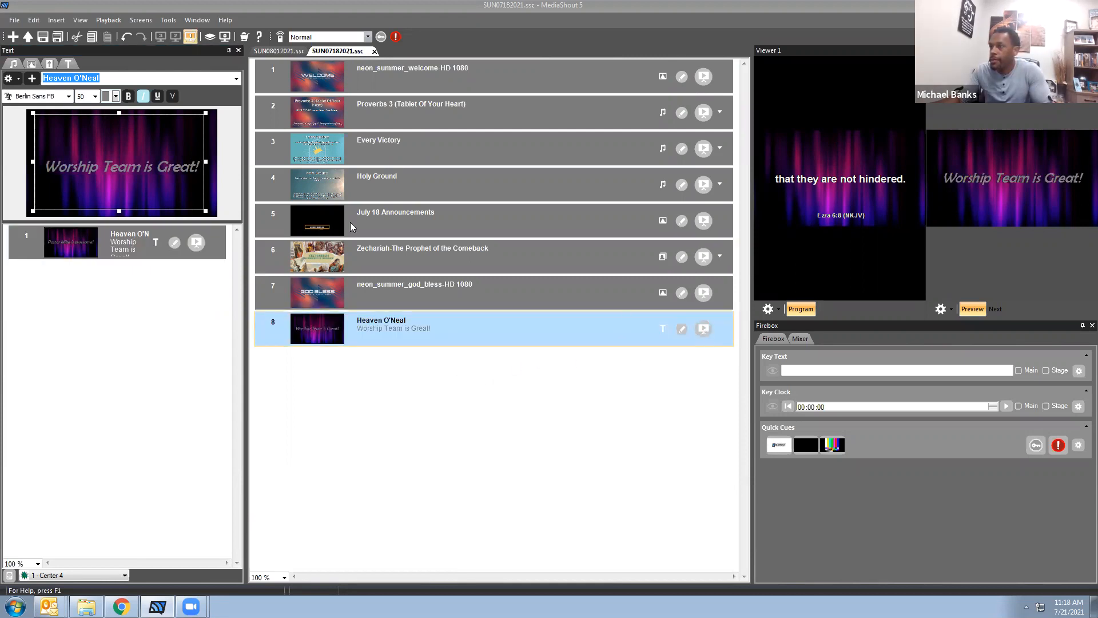
Show the text without using its script cue, show neon_summer_god_bless-HD 1080, and show the text directly again.
{"action": "left_click", "coordinate": [194, 246]}
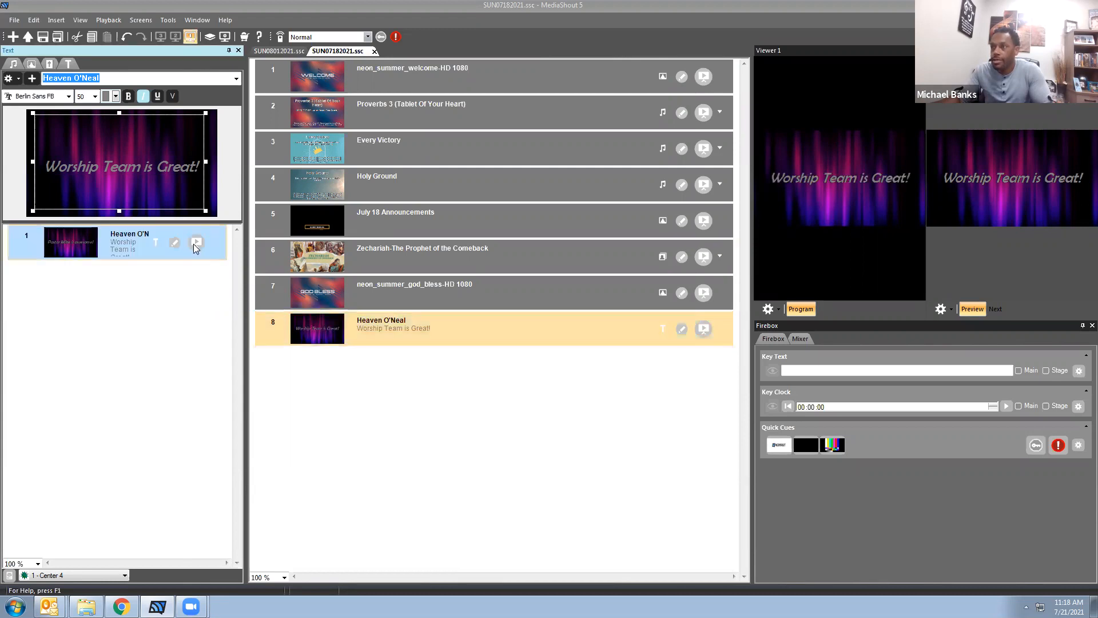
{"action": "left_click", "coordinate": [704, 292]}
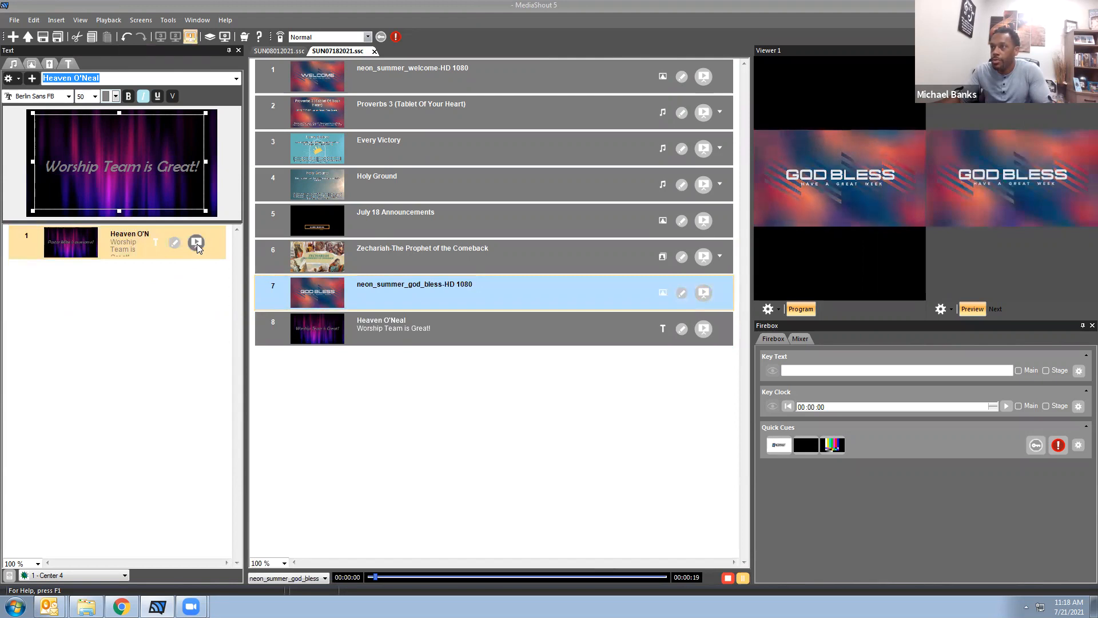
{"action": "left_click", "coordinate": [196, 243]}
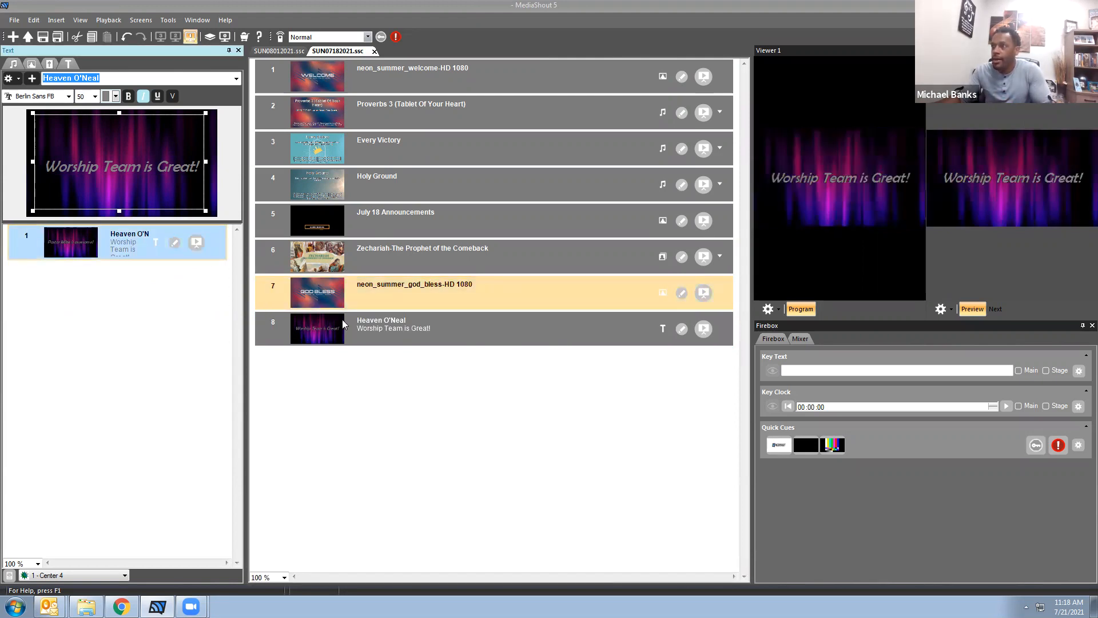
Set the font of "Worship Team is Great!" to Bodoni and its colour to white.
{"action": "left_click_drag", "start_coordinate": [47, 166], "coordinate": [184, 169]}
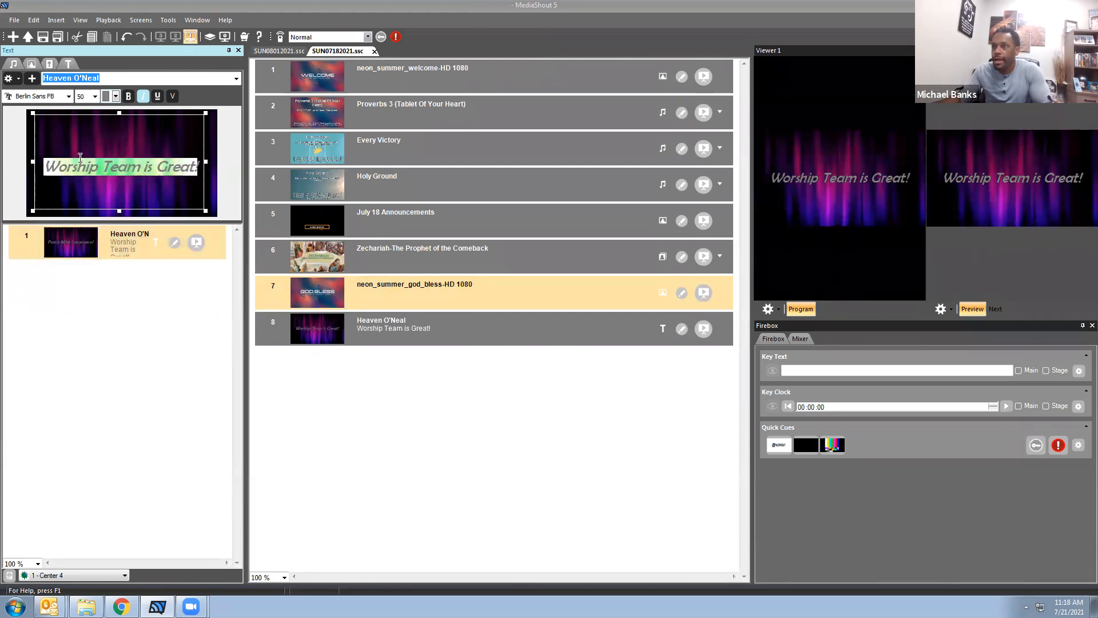
{"action": "left_click", "coordinate": [69, 96]}
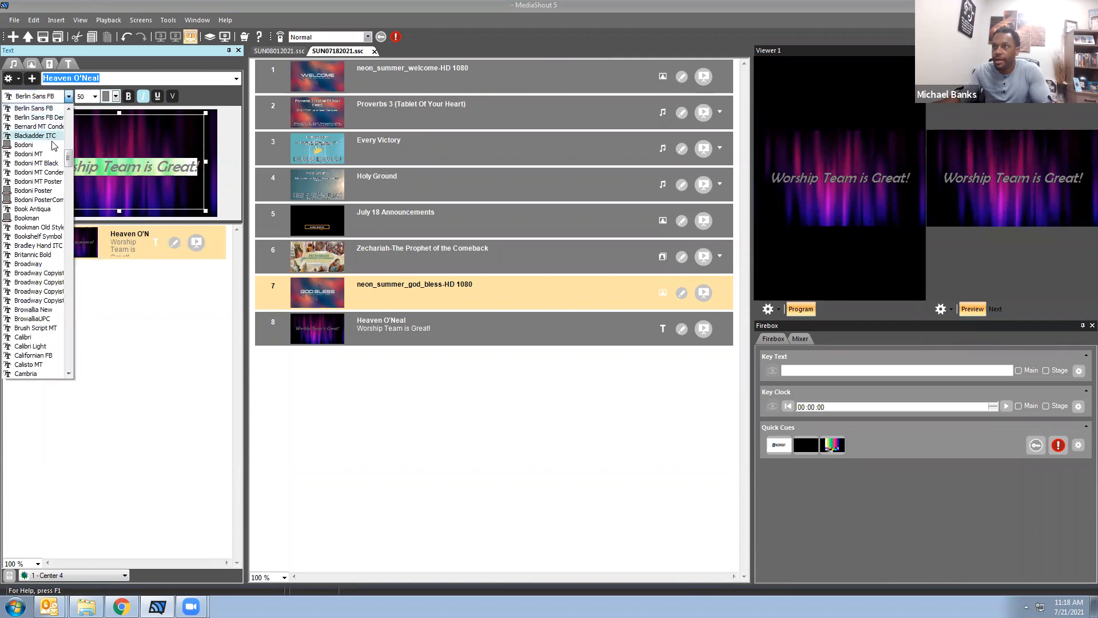
{"action": "left_click", "coordinate": [54, 144]}
{"action": "left_click", "coordinate": [116, 96]}
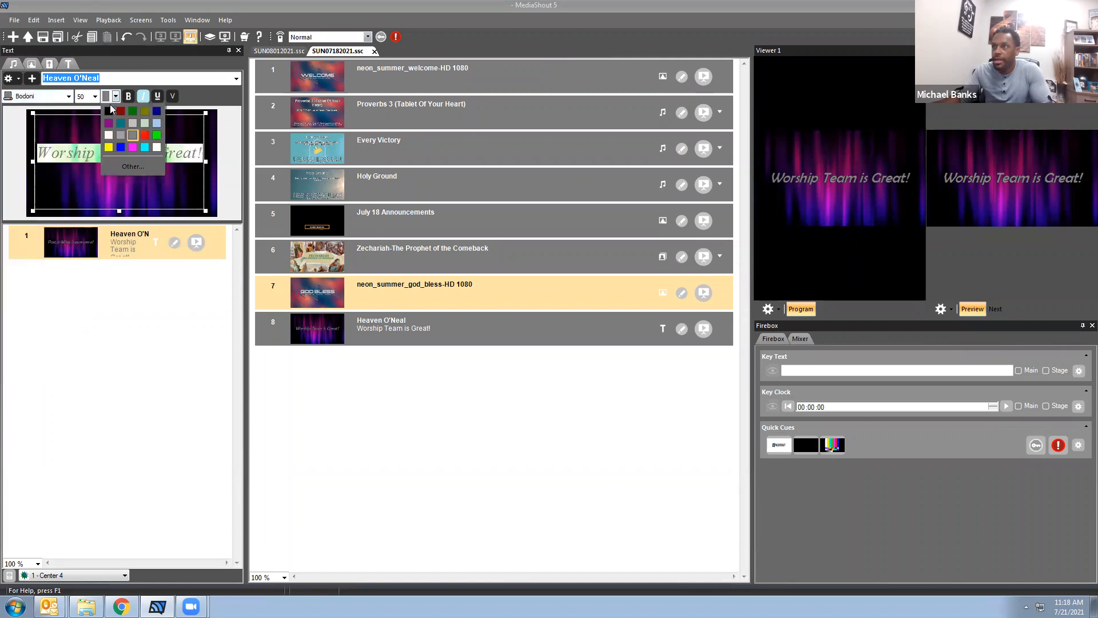
{"action": "left_click", "coordinate": [111, 136]}
Set the text size to 42, apply underline and bold, and turn italics off.
{"action": "left_click", "coordinate": [95, 96]}
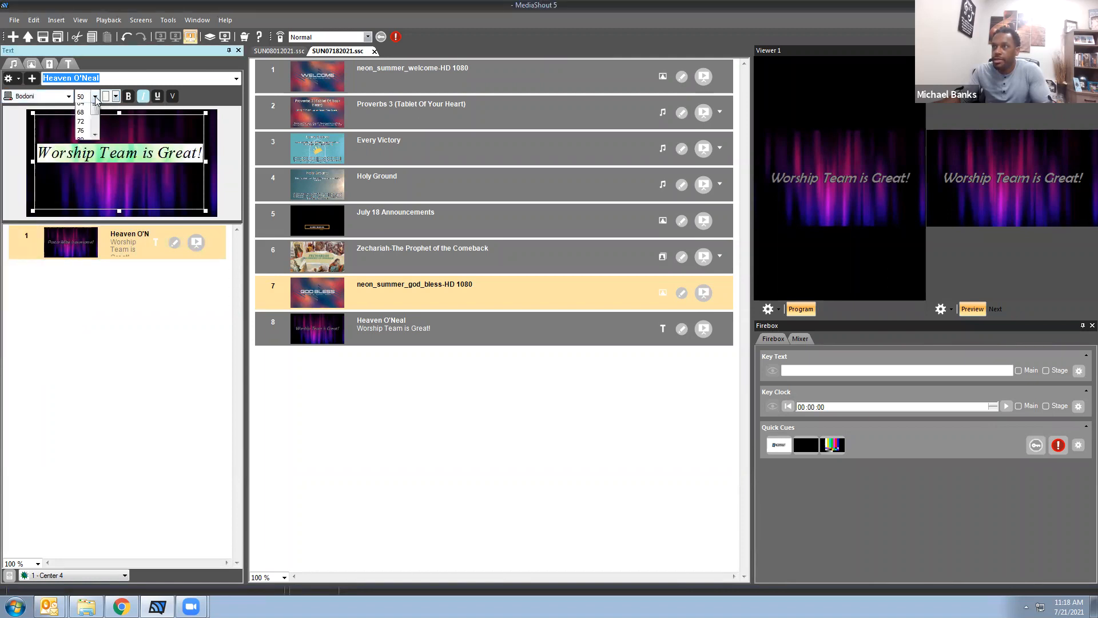
{"action": "scroll", "coordinate": [83, 134], "scroll_direction": "up", "scroll_amount": 2}
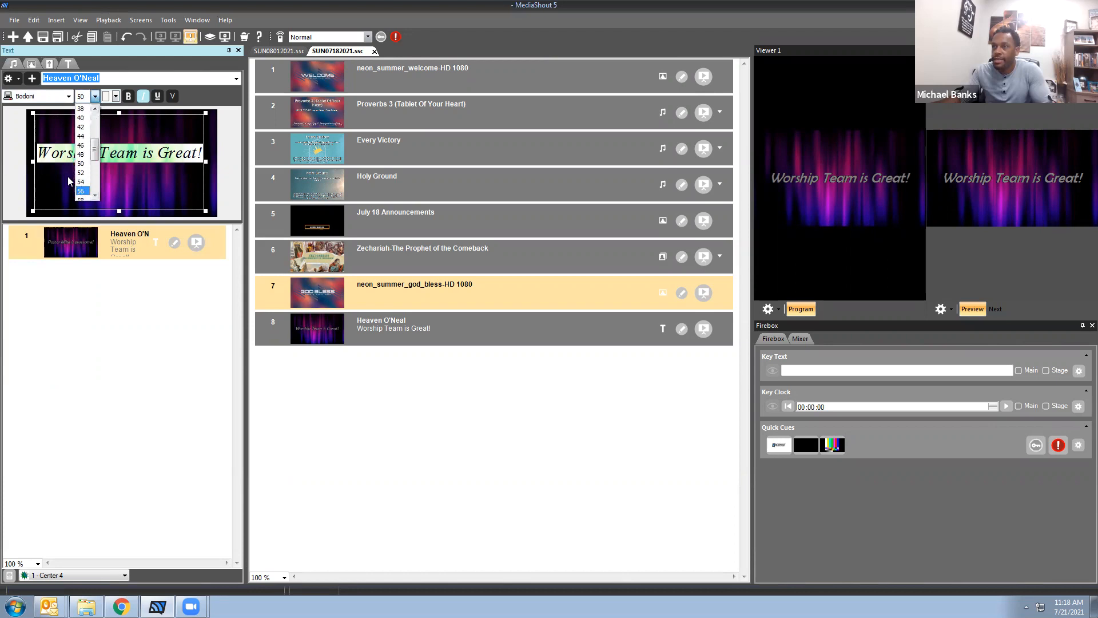
{"action": "left_click", "coordinate": [84, 127]}
{"action": "left_click", "coordinate": [157, 99]}
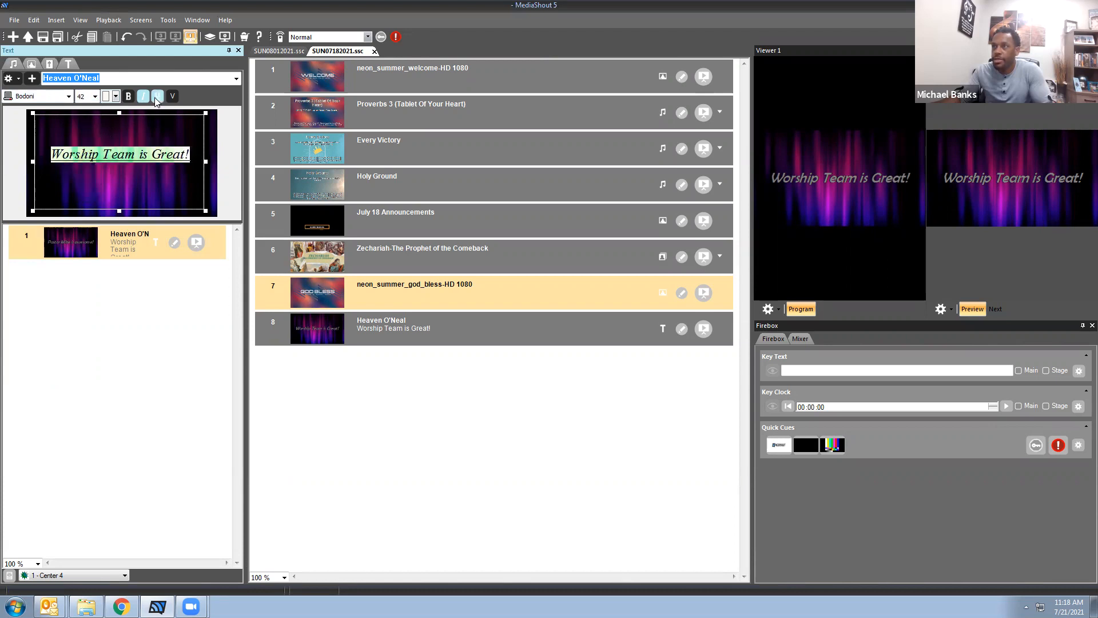
{"action": "left_click", "coordinate": [128, 96]}
{"action": "left_click", "coordinate": [142, 97]}
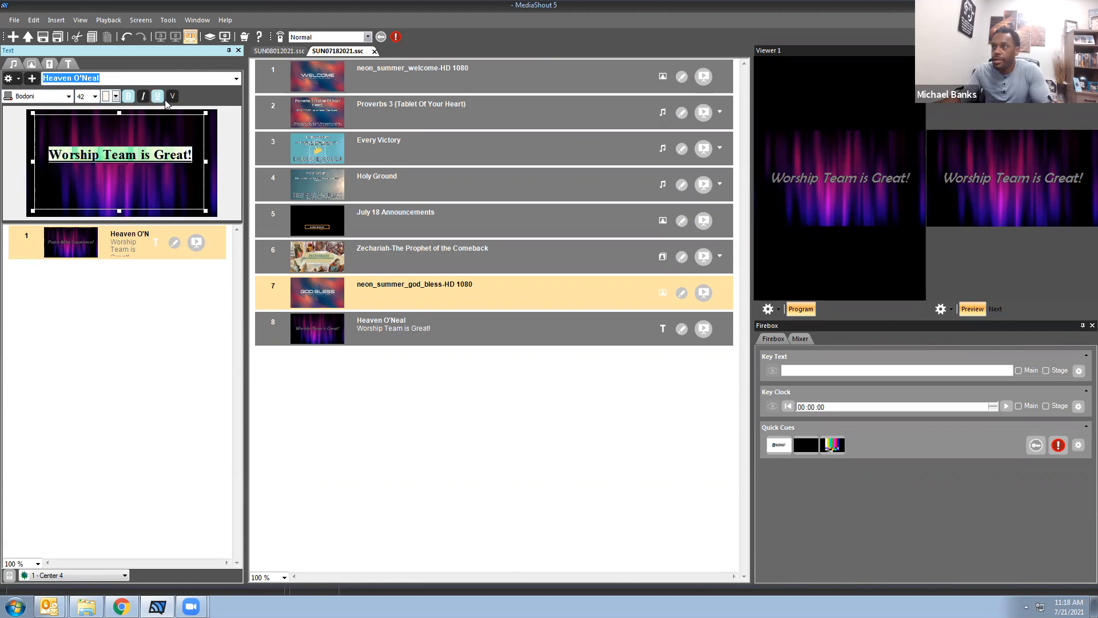
Try aligning the text to the top centre, top left and bottom right, and restore the middle-centre alignment.
{"action": "left_click", "coordinate": [173, 97]}
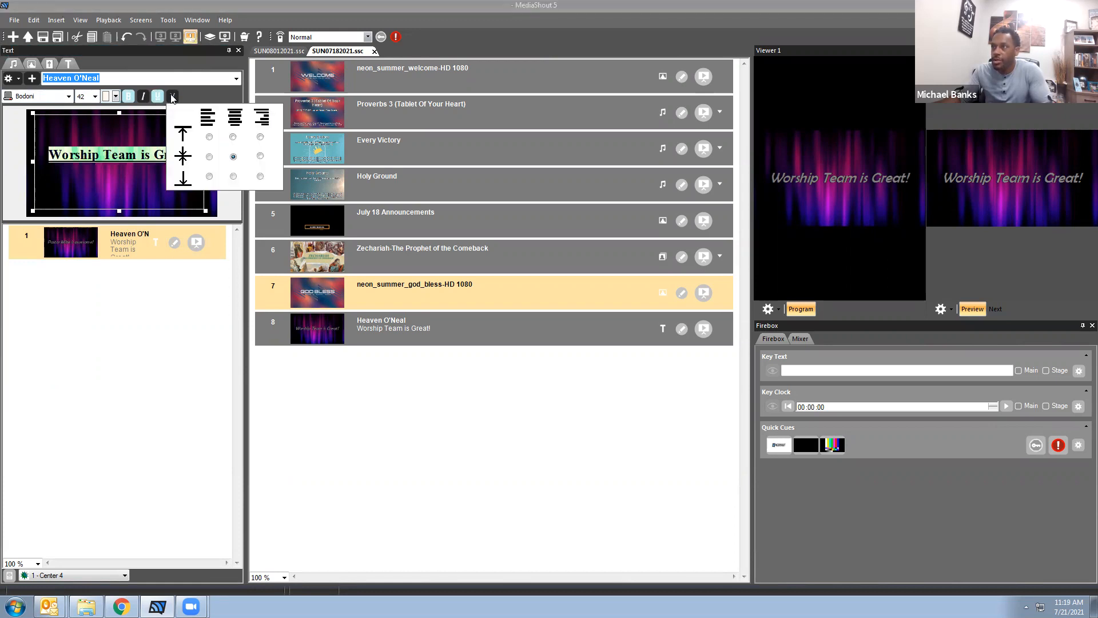
{"action": "left_click", "coordinate": [233, 138]}
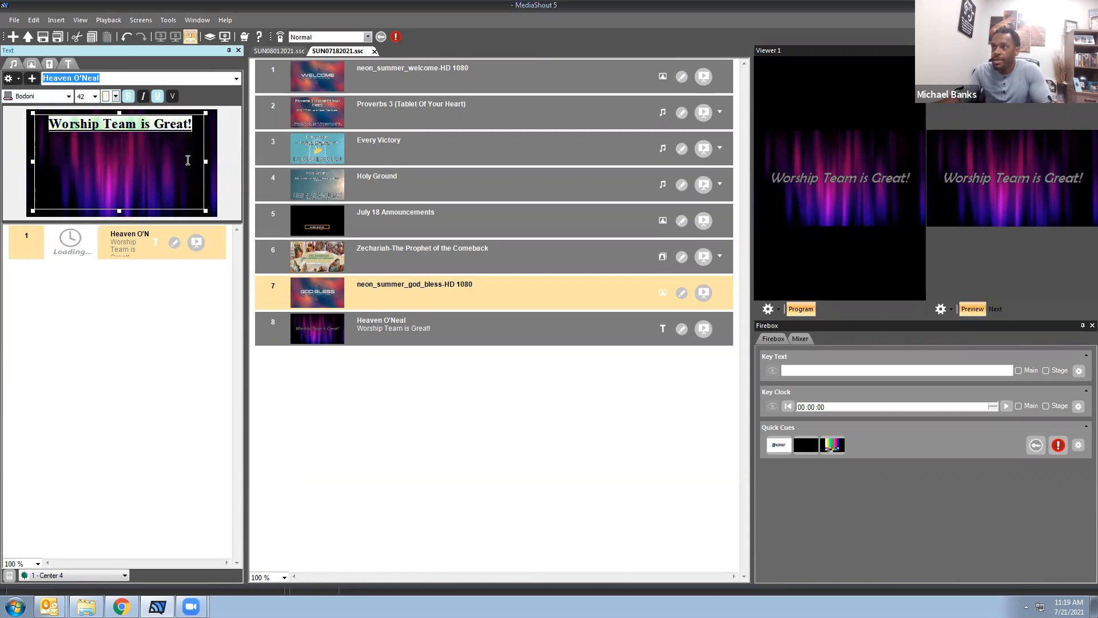
{"action": "left_click", "coordinate": [173, 96]}
{"action": "left_click", "coordinate": [209, 136]}
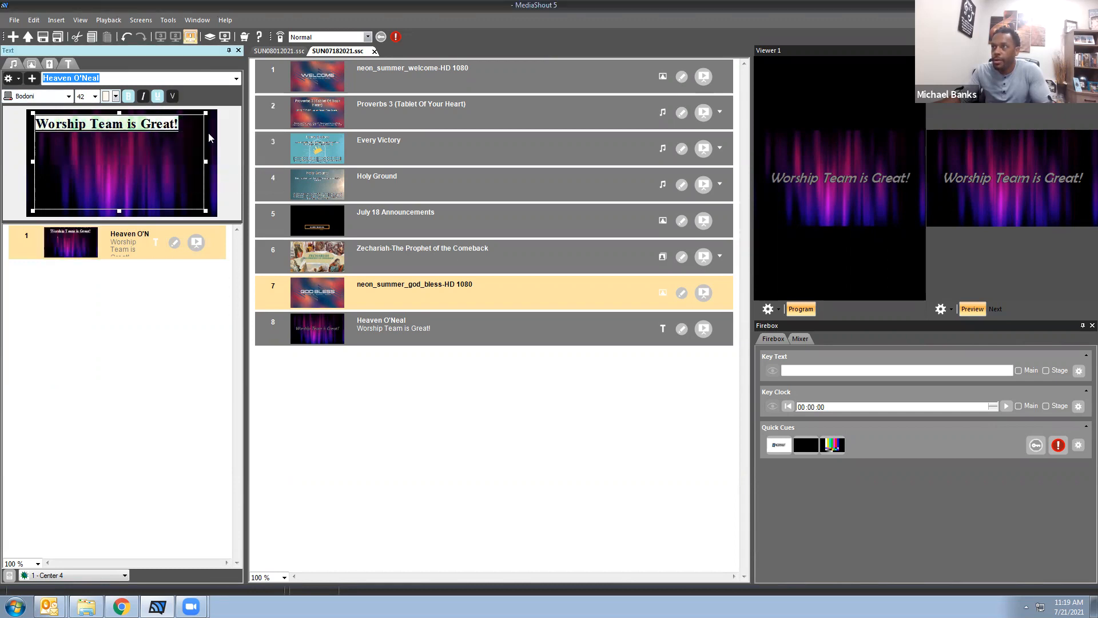
{"action": "left_click", "coordinate": [173, 96]}
{"action": "left_click", "coordinate": [261, 176]}
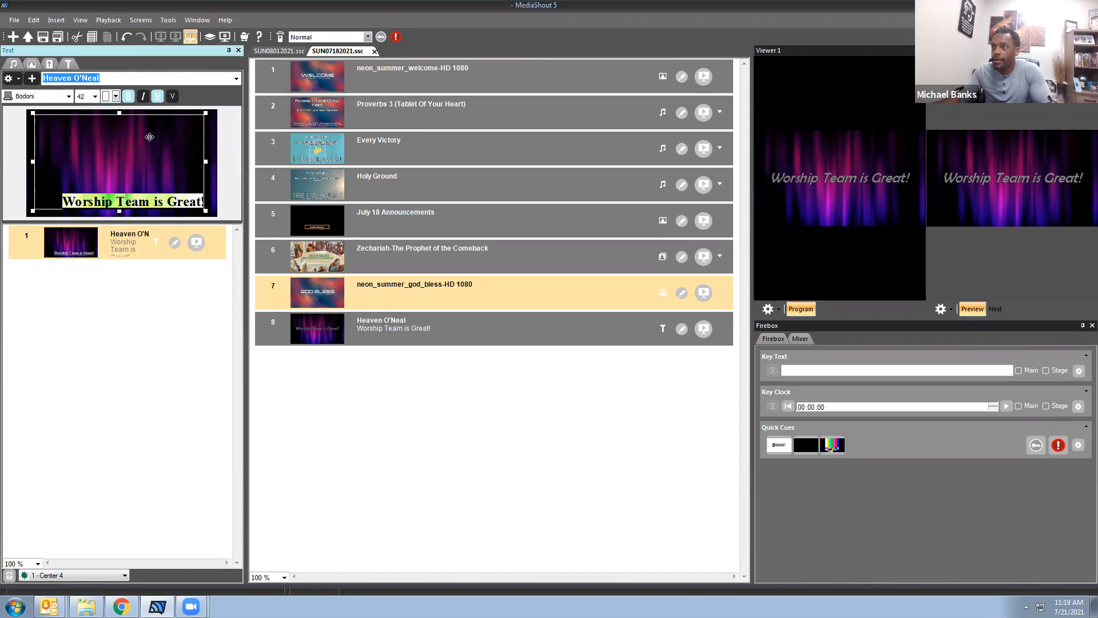
{"action": "left_click", "coordinate": [172, 96]}
{"action": "left_click", "coordinate": [235, 156]}
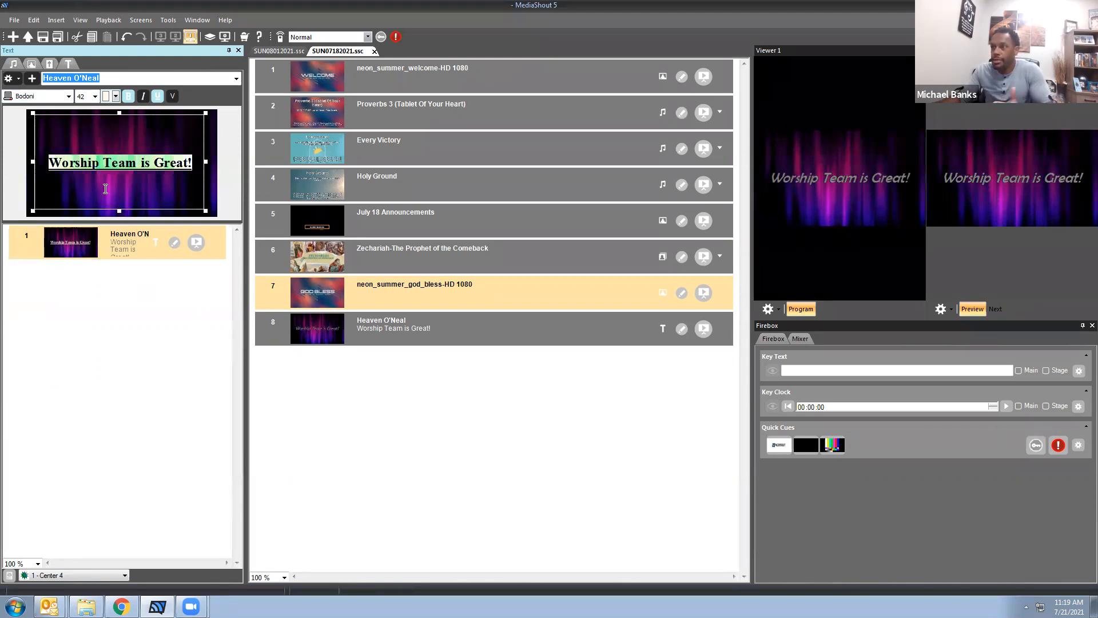
Show the reformatted text directly from its editor, and preview the script's last text cue before clearing the selection.
{"action": "left_click", "coordinate": [176, 250]}
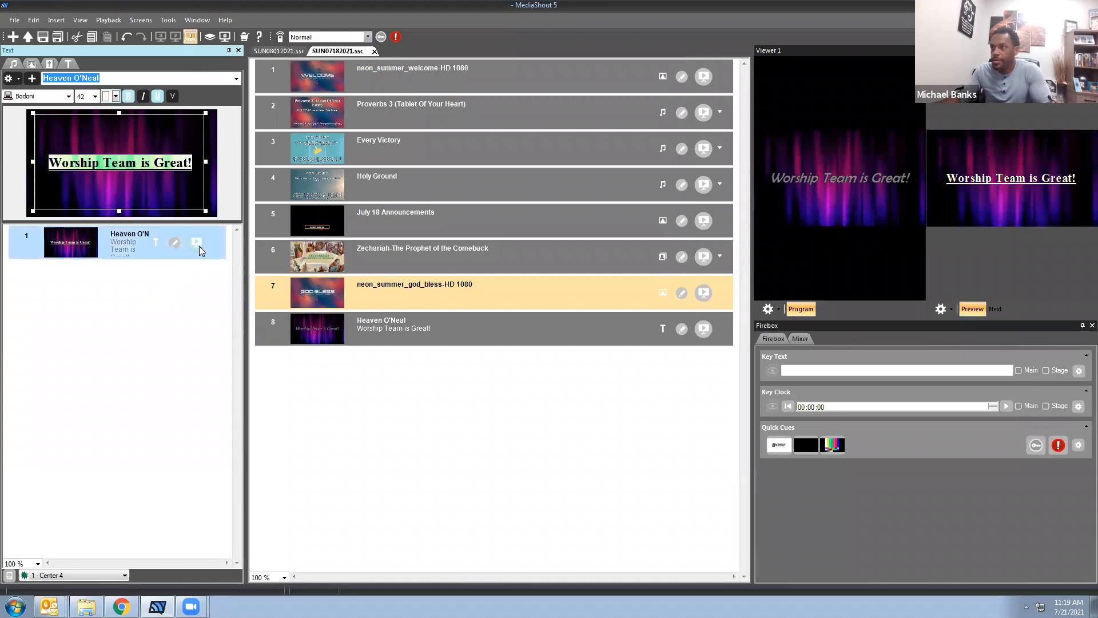
{"action": "left_click", "coordinate": [199, 245]}
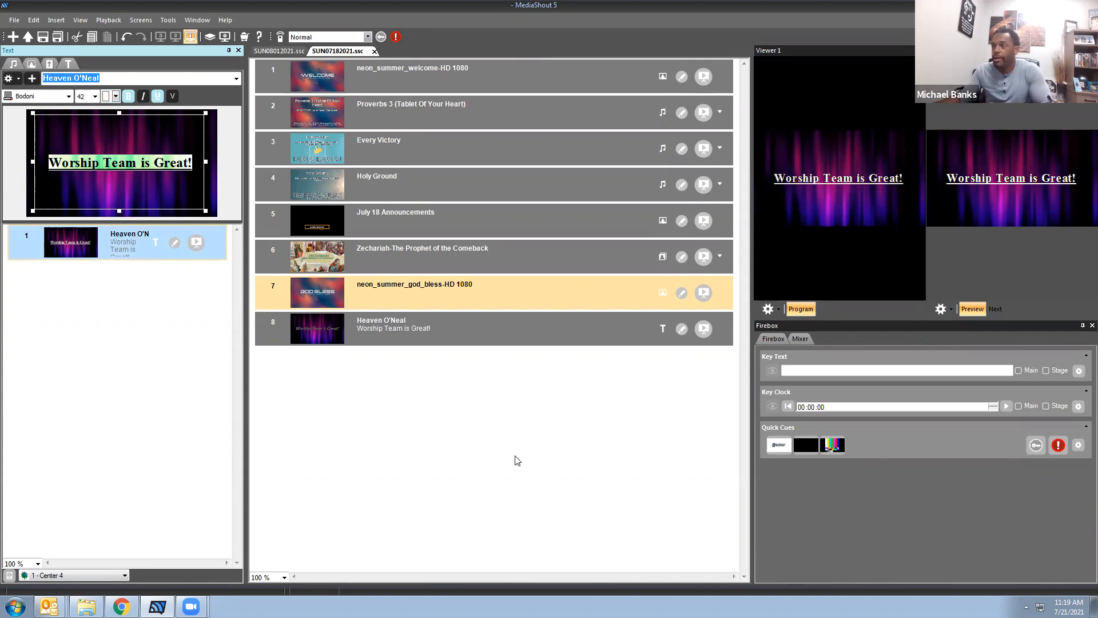
{"action": "left_click", "coordinate": [584, 380]}
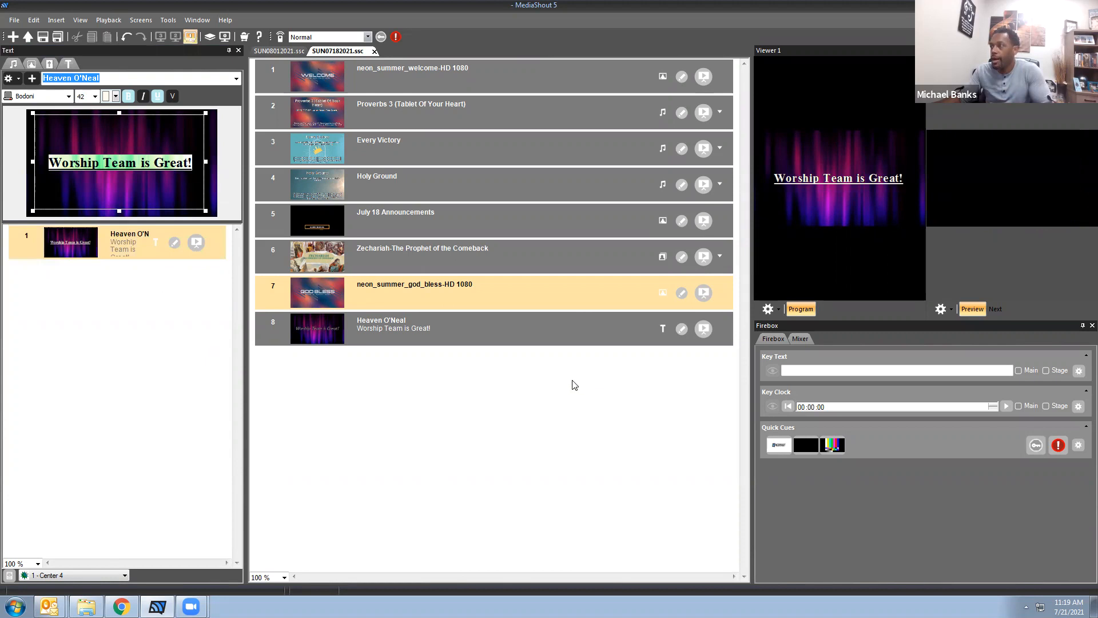
{"action": "left_click", "coordinate": [550, 336]}
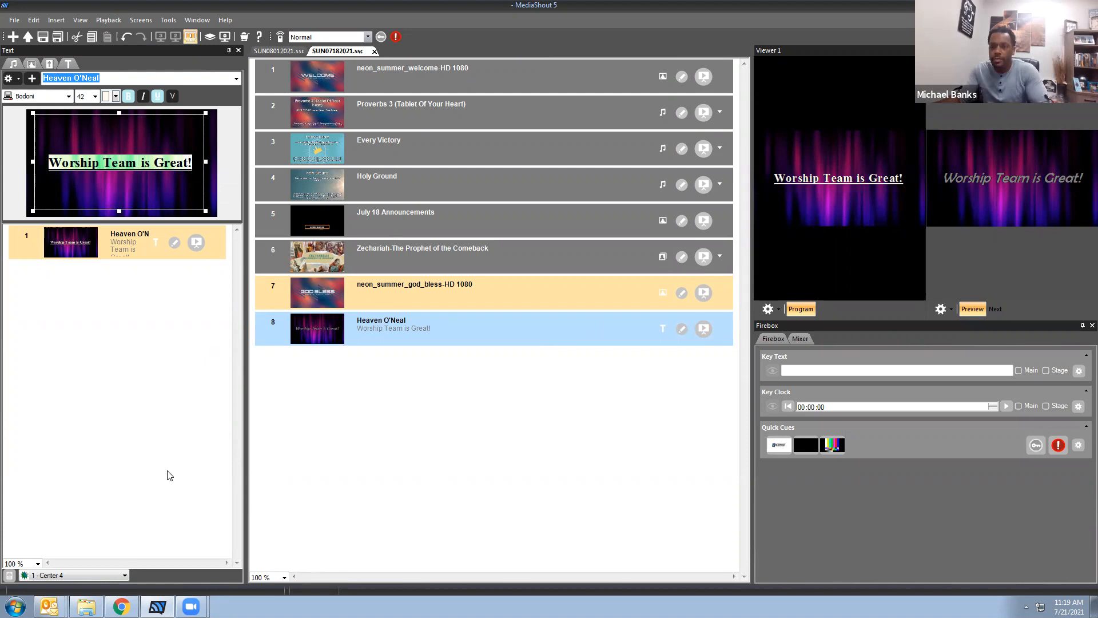
{"action": "left_click", "coordinate": [685, 16]}
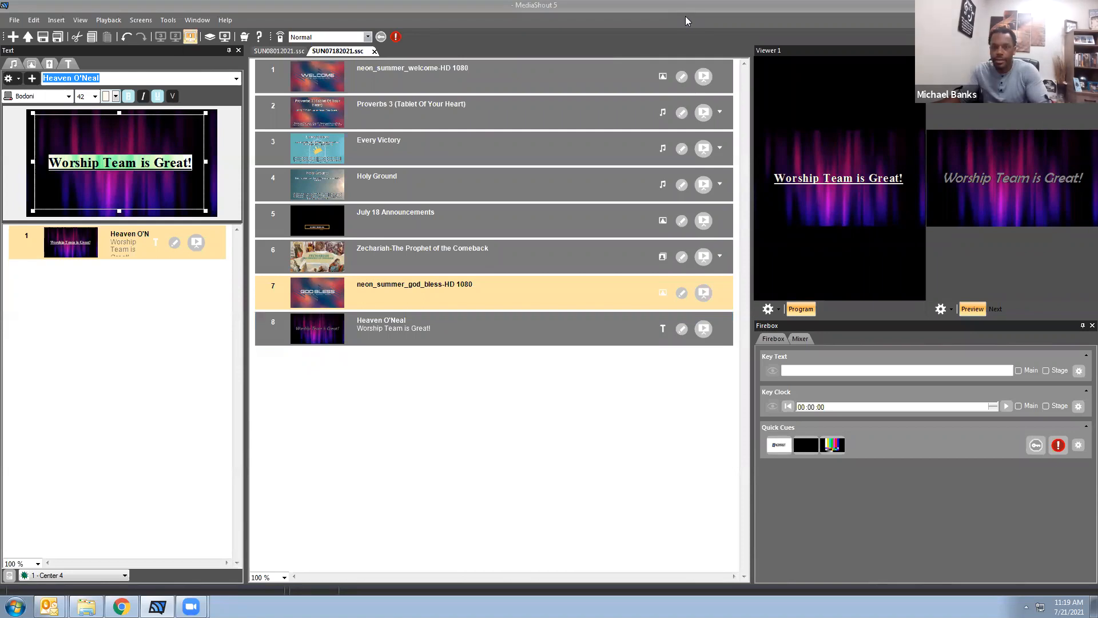